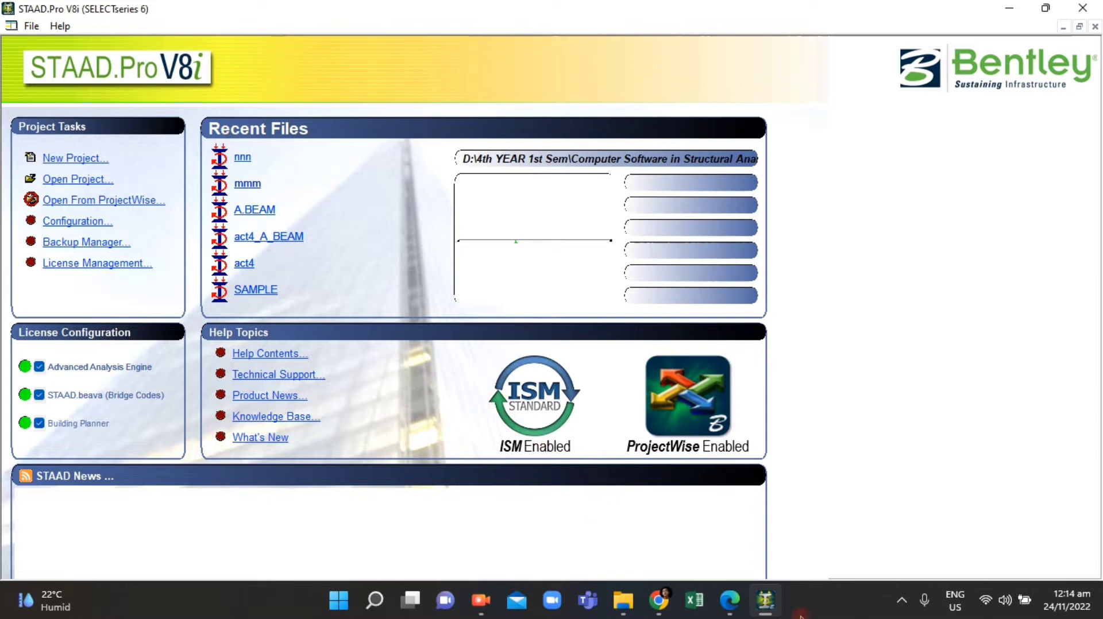
Step: Review the plane truss problem statement and diagram in the assignment PDF, then return to STAAD.Pro
{"action": "left_click", "coordinate": [738, 606]}
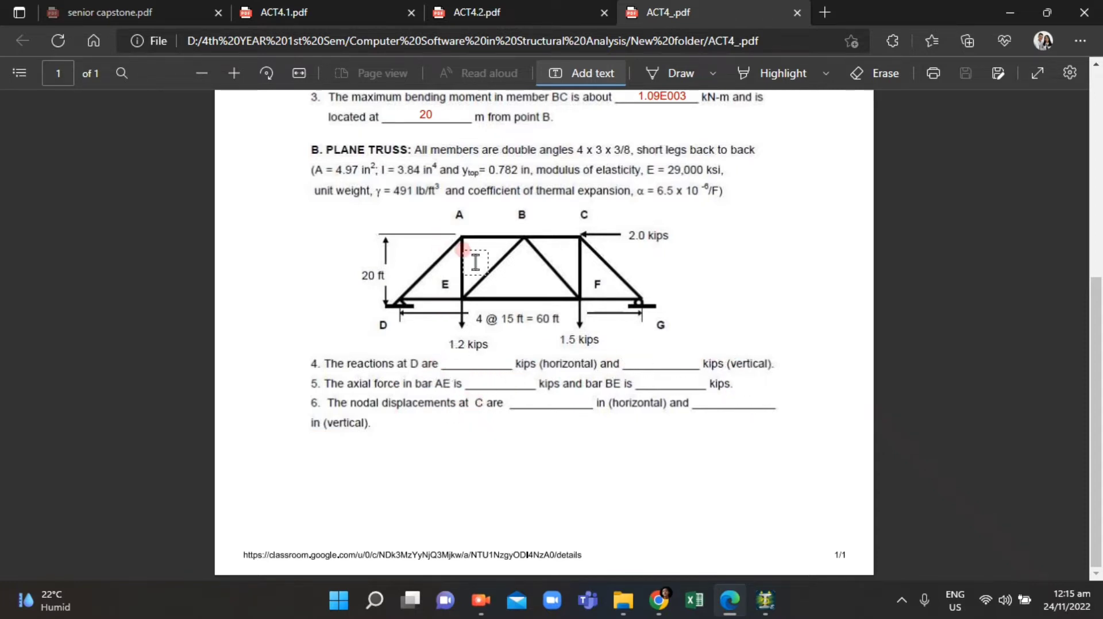
{"action": "scroll", "coordinate": [556, 379], "scroll_direction": "up", "scroll_amount": 1}
{"action": "scroll", "coordinate": [556, 379], "scroll_direction": "down", "scroll_amount": 1}
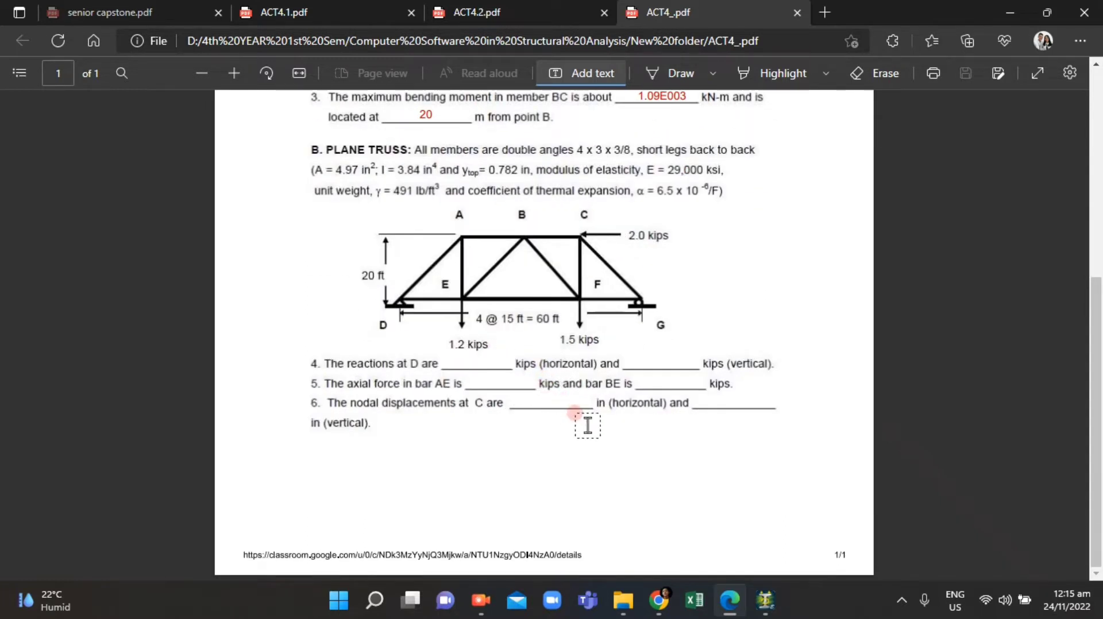
{"action": "scroll", "coordinate": [587, 425], "scroll_direction": "up", "scroll_amount": 3}
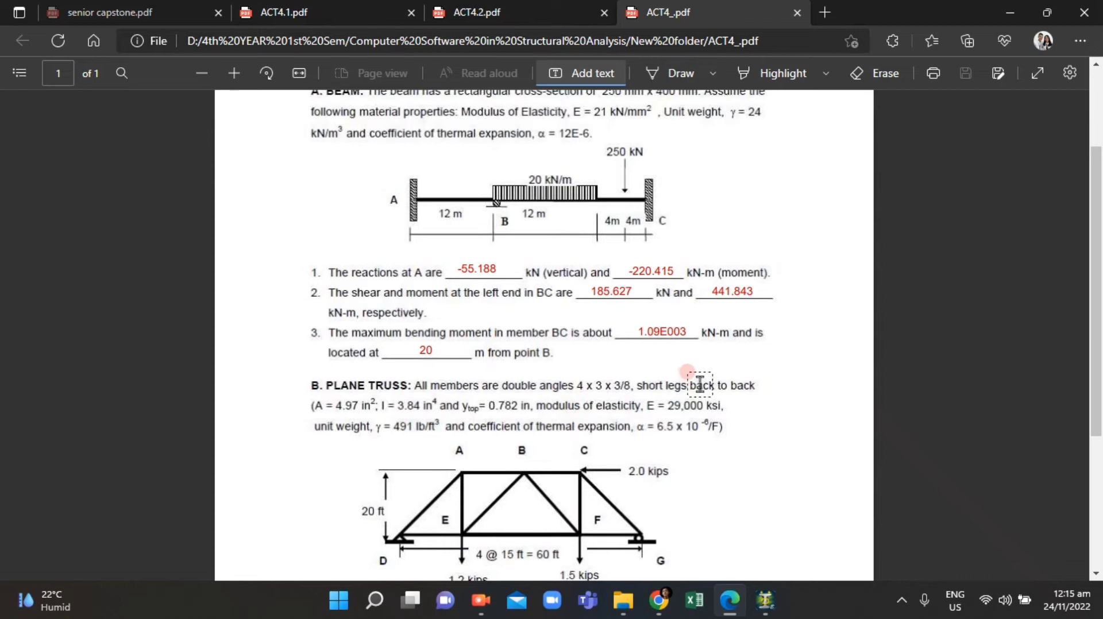
{"action": "scroll", "coordinate": [640, 414], "scroll_direction": "up", "scroll_amount": 1}
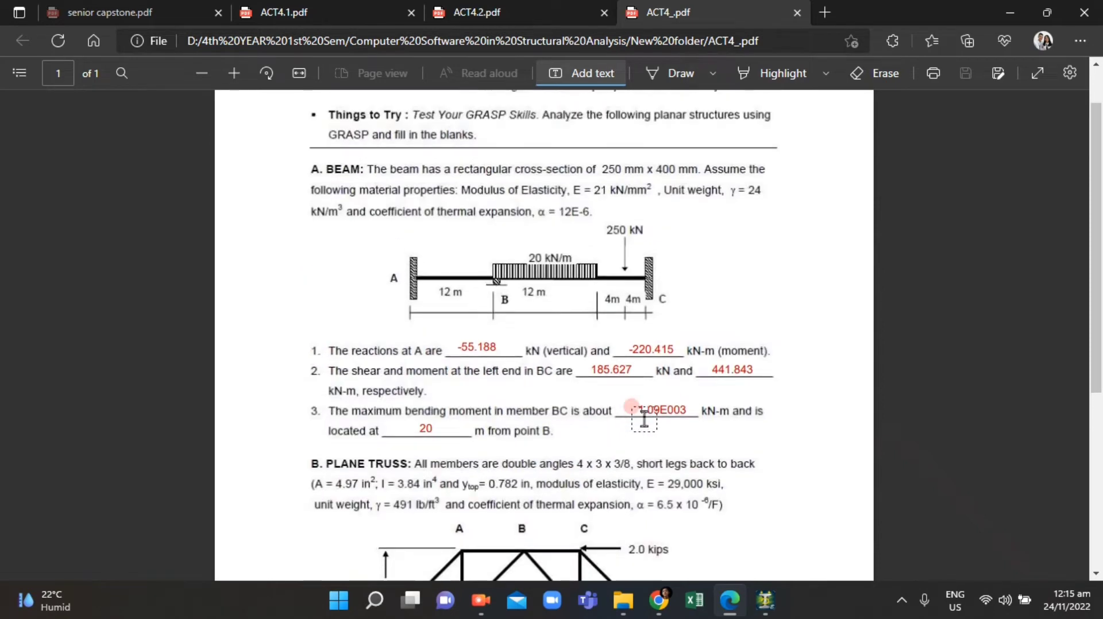
{"action": "scroll", "coordinate": [641, 421], "scroll_direction": "up", "scroll_amount": 1}
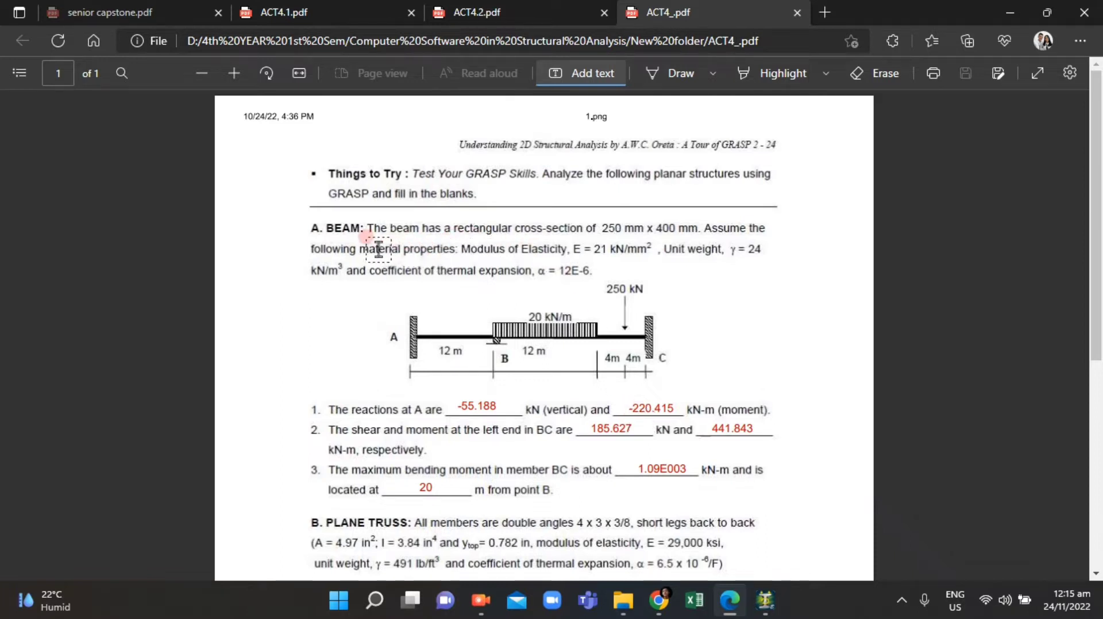
{"action": "scroll", "coordinate": [497, 417], "scroll_direction": "down", "scroll_amount": 5}
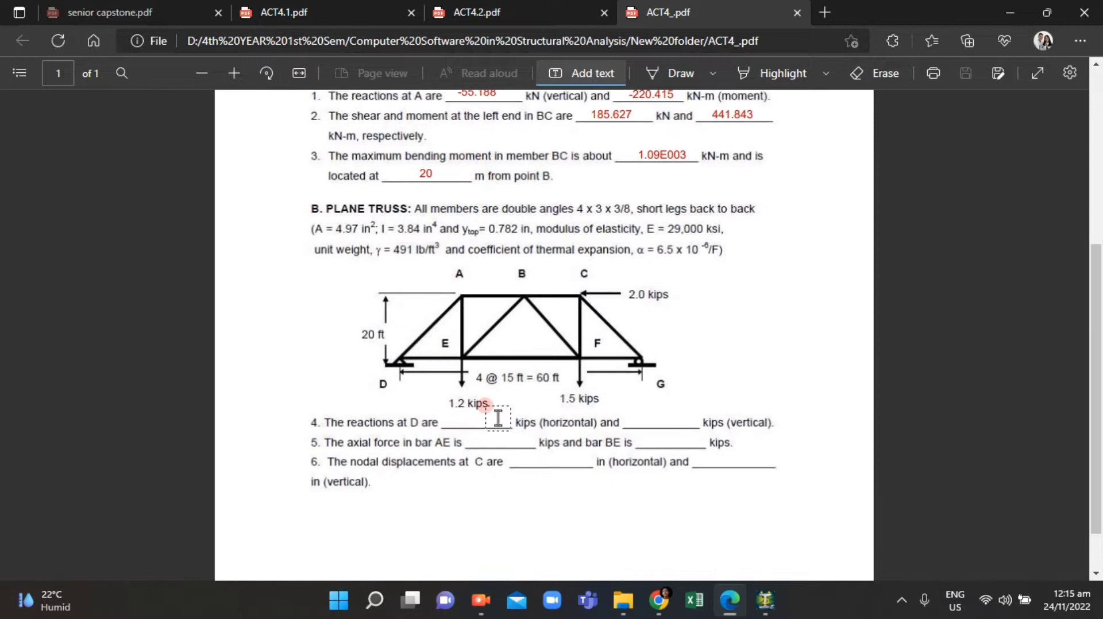
{"action": "scroll", "coordinate": [498, 417], "scroll_direction": "down", "scroll_amount": 1}
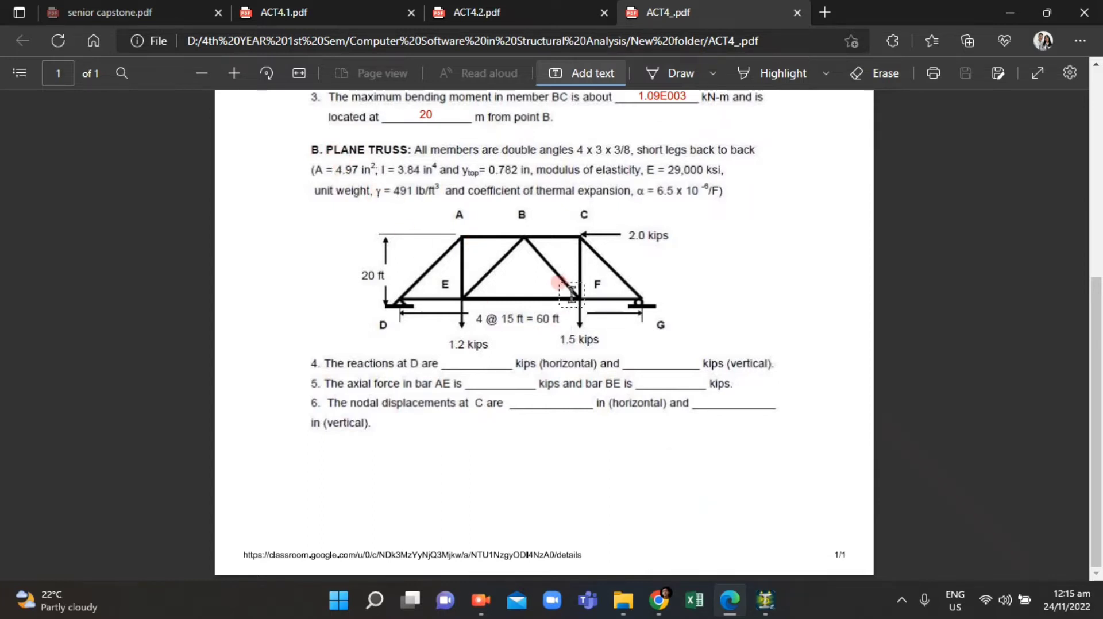
{"action": "left_click", "coordinate": [767, 610]}
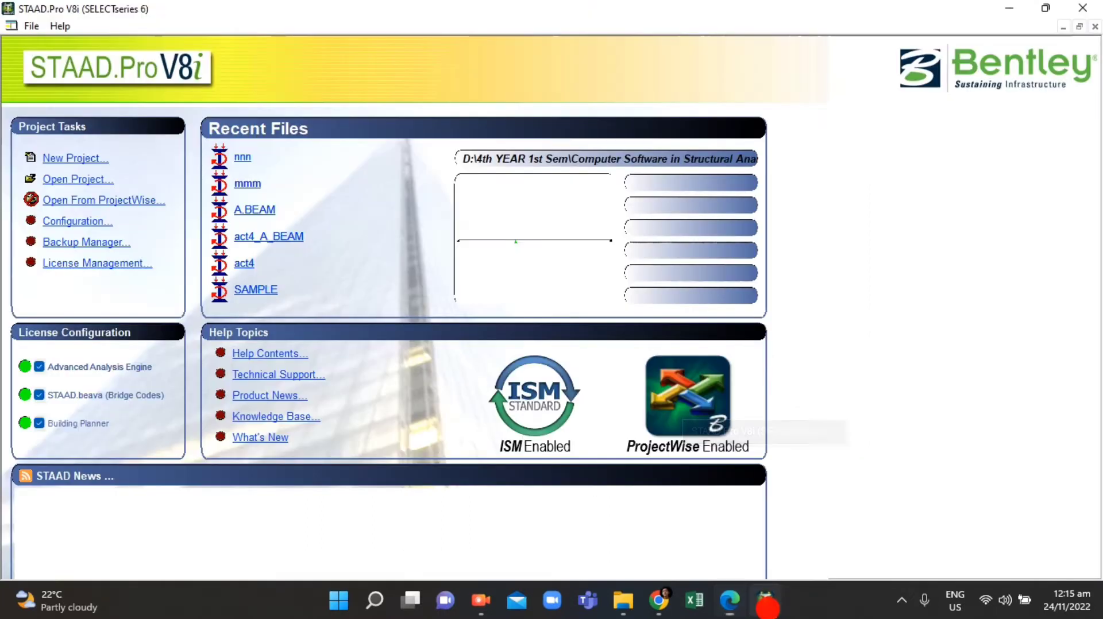
Step: Create a new truss project named B.PLANE_TURSS in foot and kilopound units, starting with Add Beam
{"action": "left_click", "coordinate": [77, 164]}
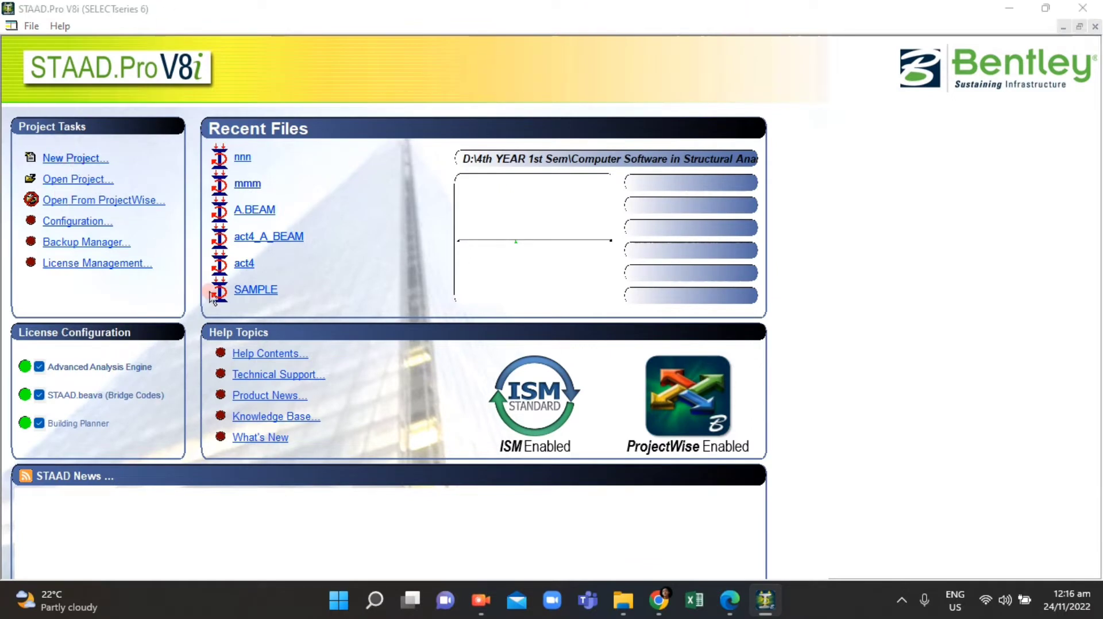
{"action": "left_click", "coordinate": [393, 209]}
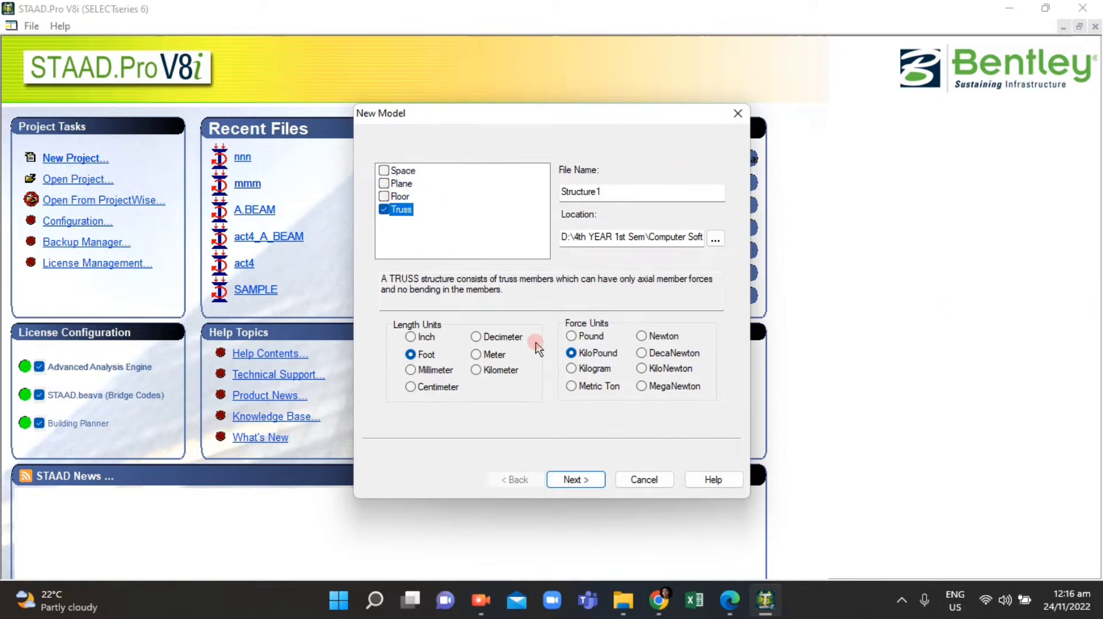
{"action": "double_click", "coordinate": [623, 193]}
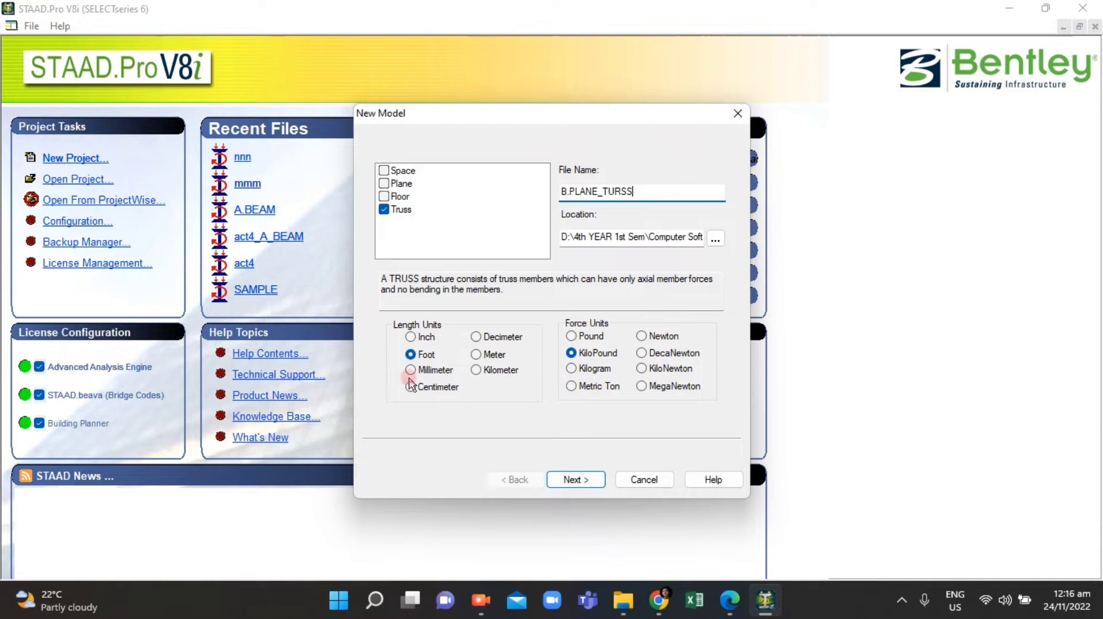
{"action": "left_click", "coordinate": [582, 479]}
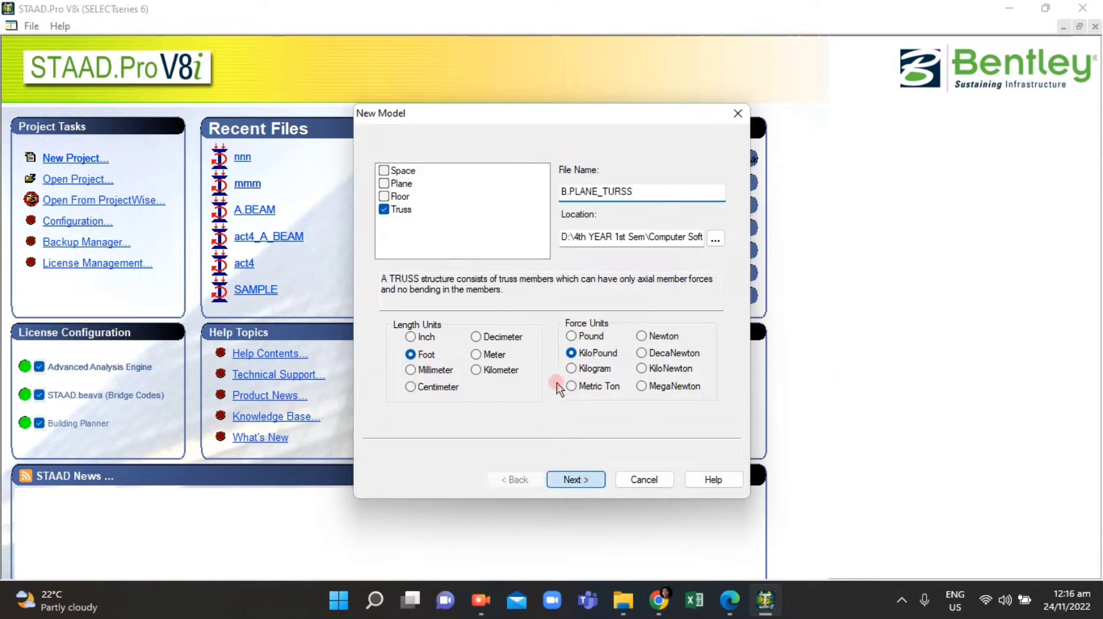
{"action": "left_click", "coordinate": [563, 480]}
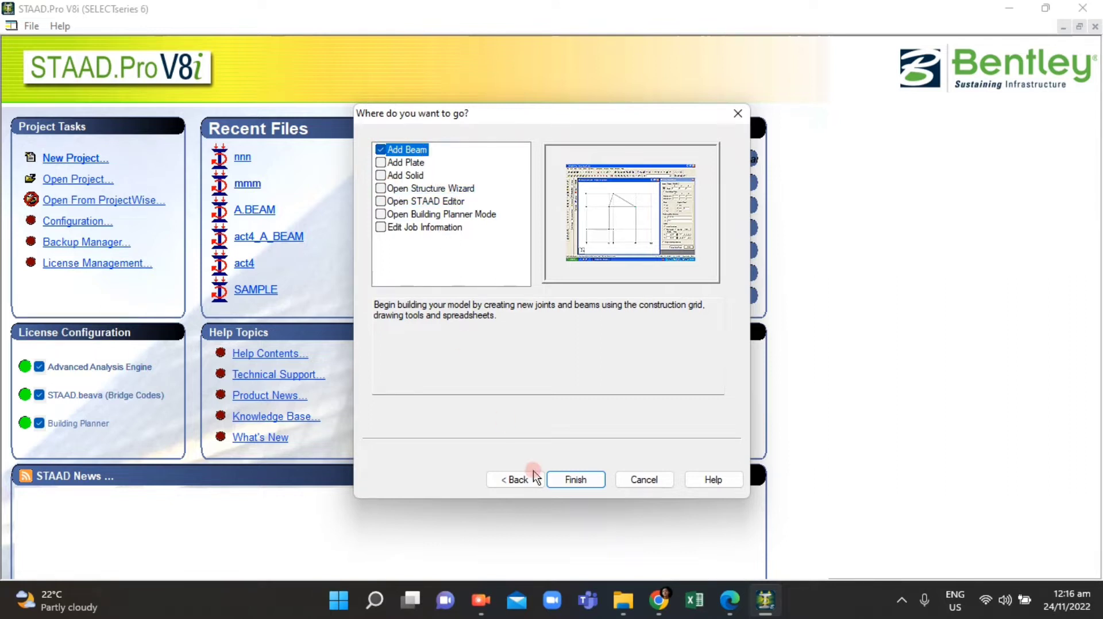
{"action": "left_click", "coordinate": [580, 481]}
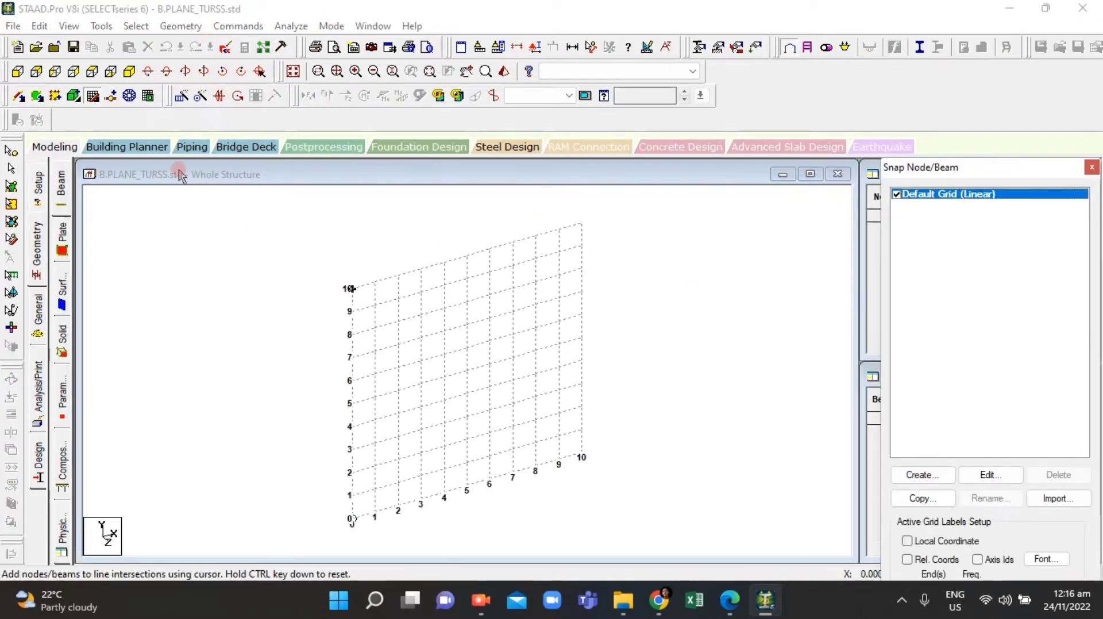
Step: Switch to the front view and open the Structure Wizard
{"action": "left_click", "coordinate": [19, 71]}
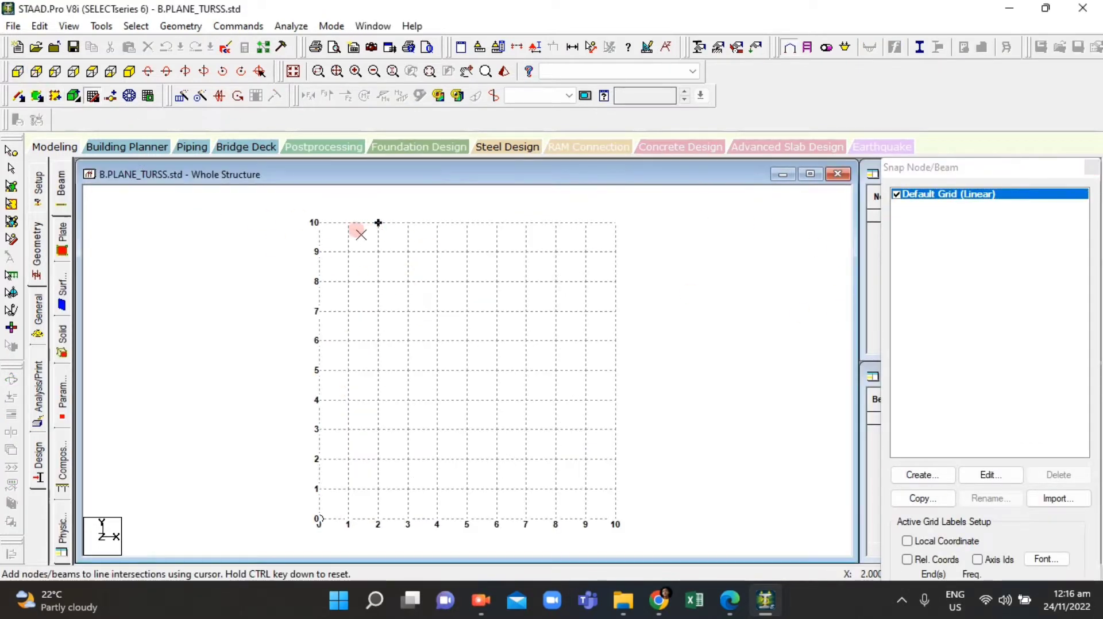
{"action": "left_click", "coordinate": [319, 526]}
{"action": "left_click", "coordinate": [181, 26]}
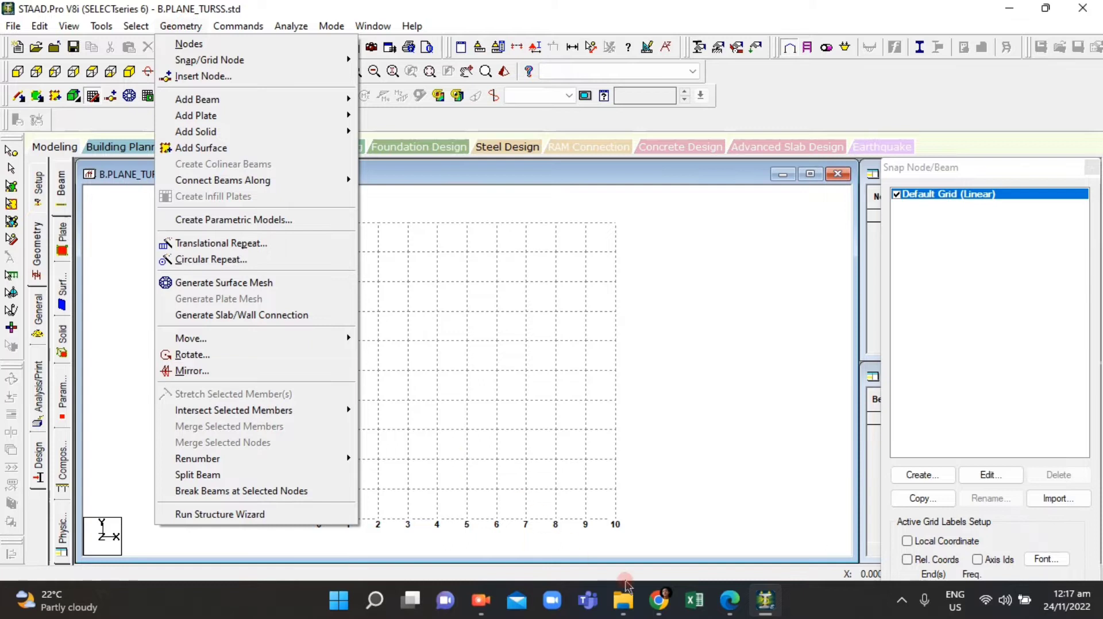
{"action": "left_click", "coordinate": [719, 600]}
{"action": "left_click", "coordinate": [719, 600]}
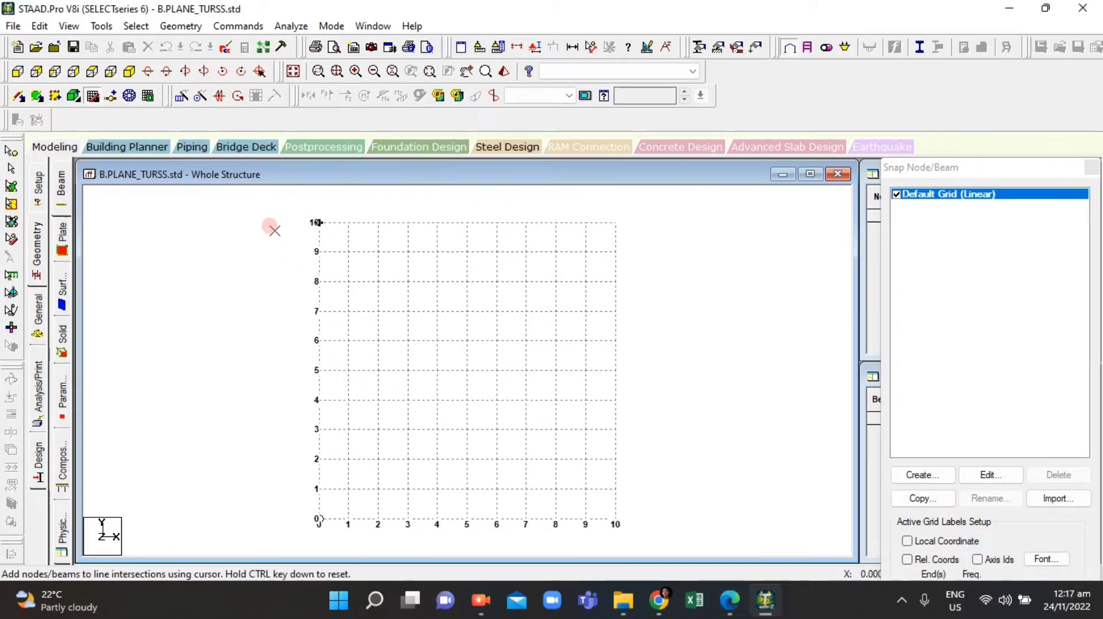
{"action": "left_click", "coordinate": [181, 26]}
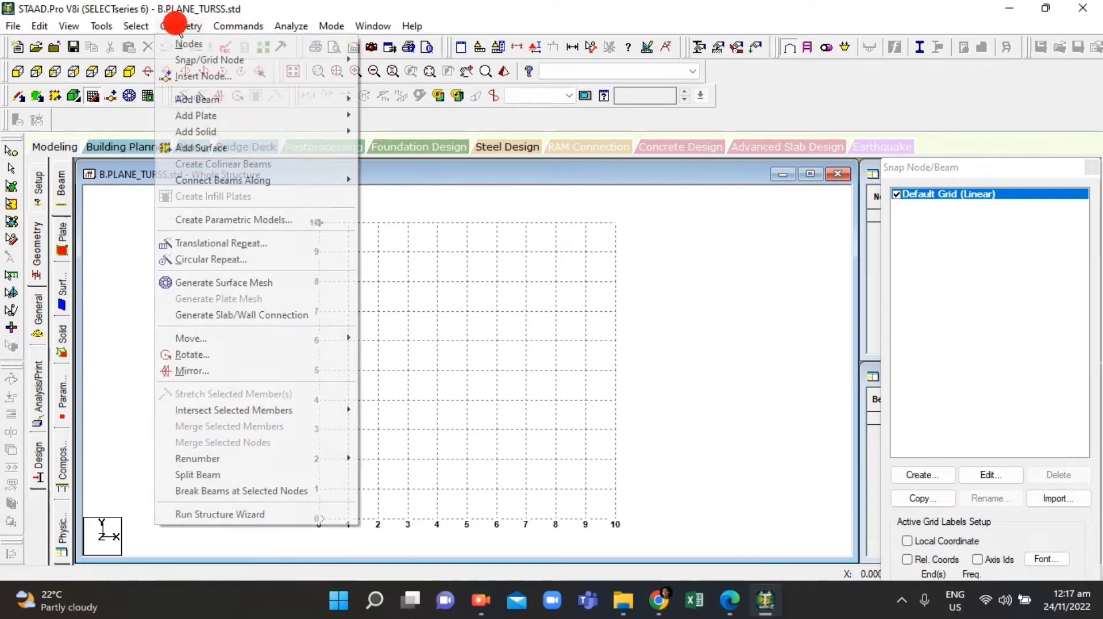
{"action": "left_click", "coordinate": [221, 514]}
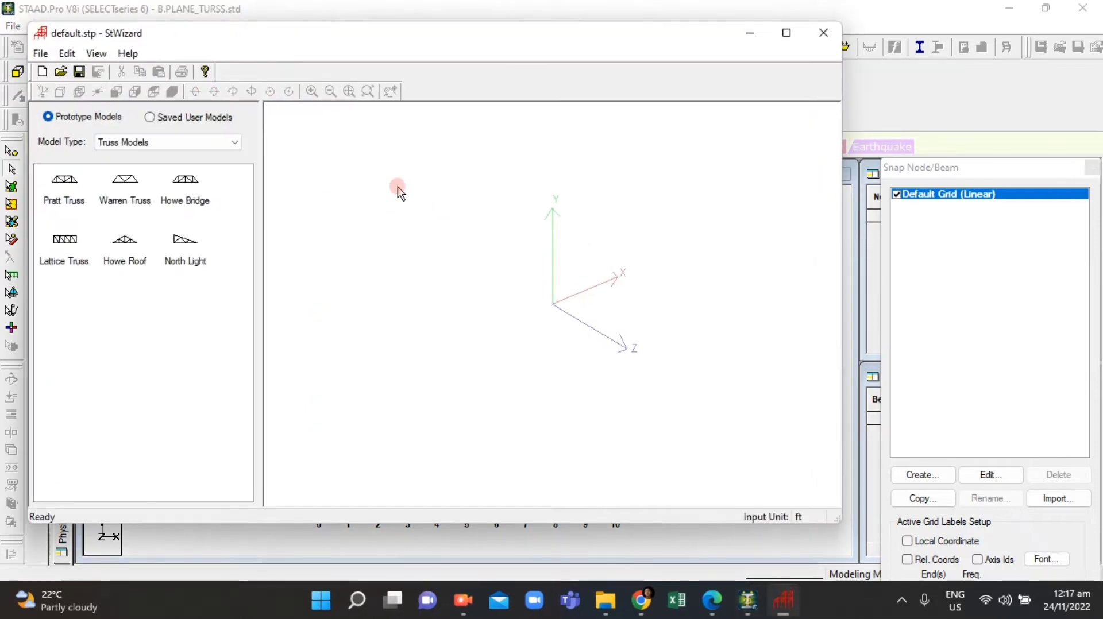
Step: Choose the Howe Bridge truss prototype and open its parameters
{"action": "left_click", "coordinate": [196, 187]}
{"action": "left_click", "coordinate": [188, 179]}
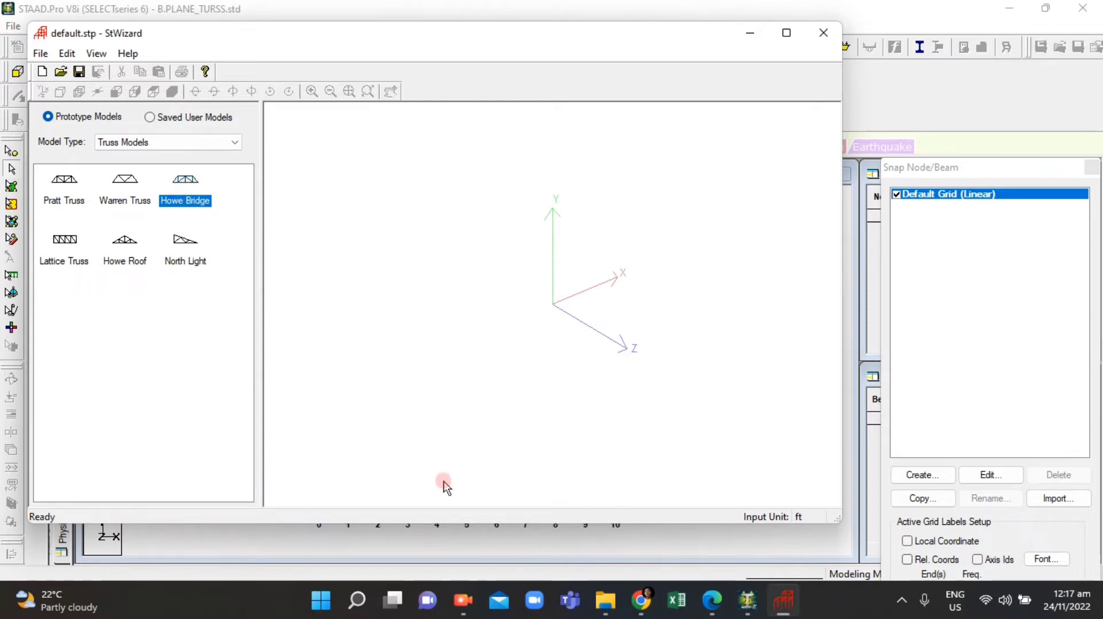
{"action": "left_click", "coordinate": [700, 609]}
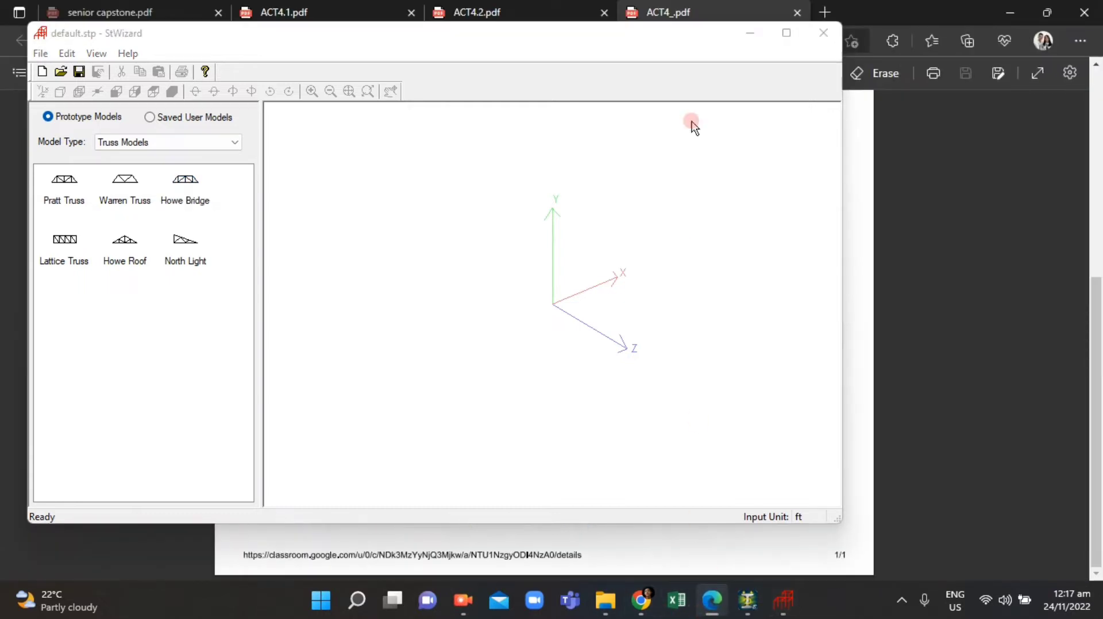
{"action": "left_click_drag", "start_coordinate": [615, 34], "coordinate": [715, 138]}
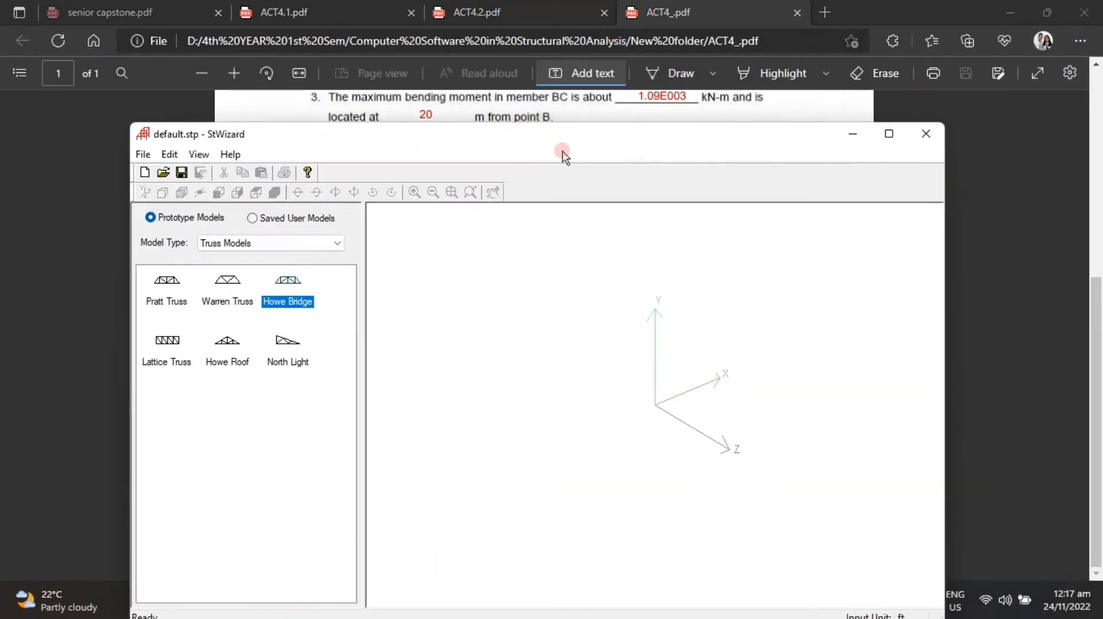
{"action": "double_click", "coordinate": [280, 302]}
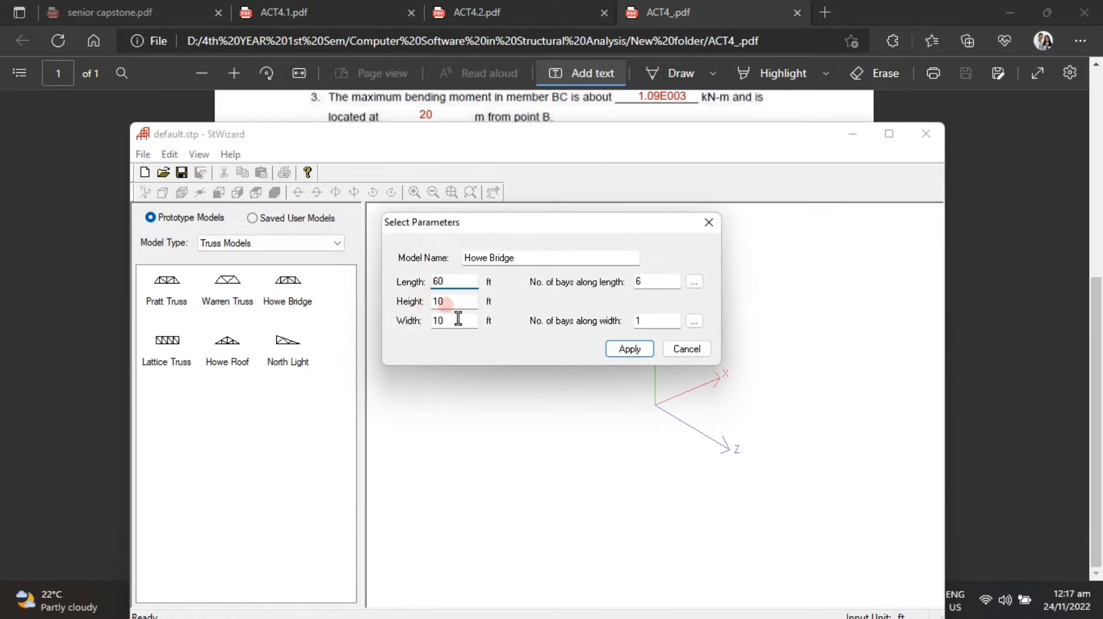
Step: Set the truss height to 20 ft, width to 0 ft and bays along width to 0
{"action": "double_click", "coordinate": [435, 303]}
{"action": "left_click_drag", "start_coordinate": [449, 322], "coordinate": [408, 323]}
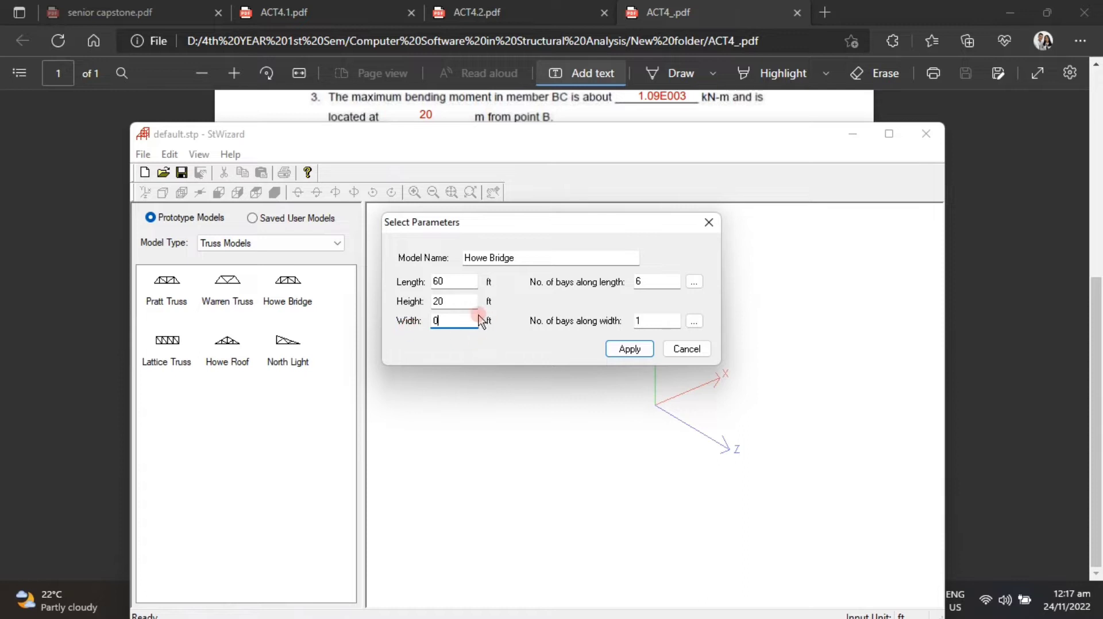
{"action": "double_click", "coordinate": [672, 321]}
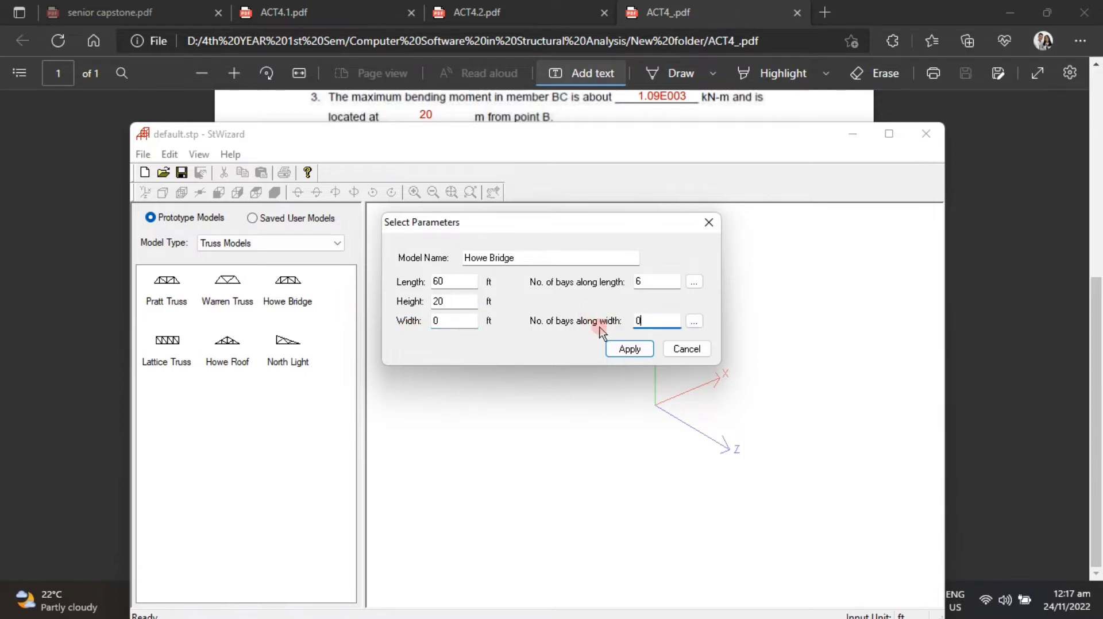
Step: Set 4 bays along the 60 ft length, each 15 ft, and apply the parameters
{"action": "double_click", "coordinate": [663, 281]}
{"action": "left_click", "coordinate": [695, 282]}
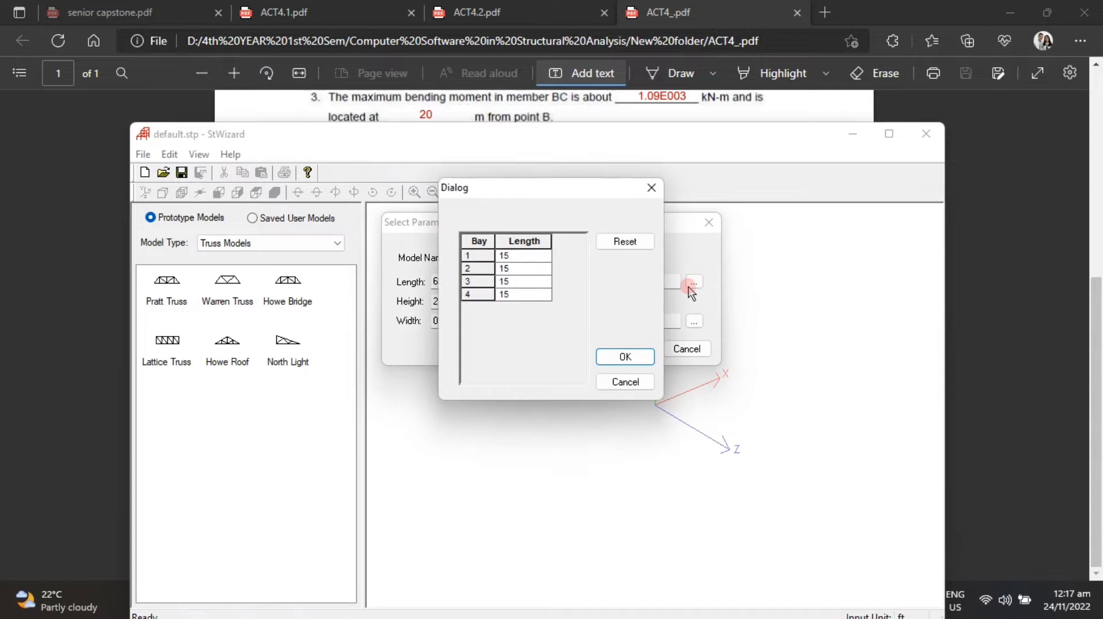
{"action": "left_click", "coordinate": [628, 356]}
{"action": "left_click", "coordinate": [629, 351]}
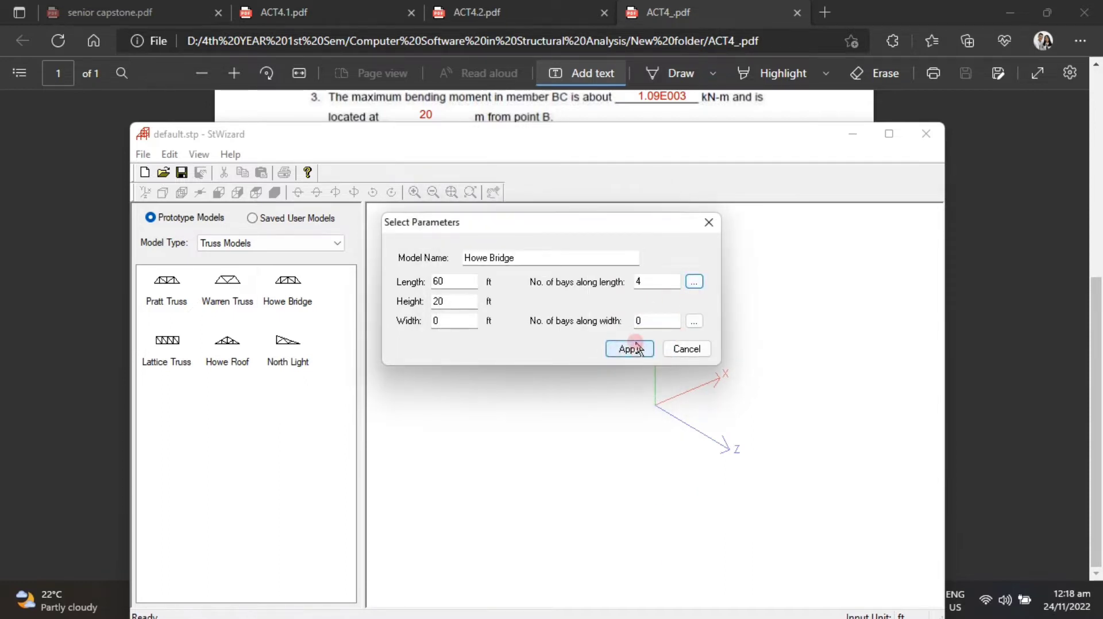
{"action": "left_click", "coordinate": [634, 350]}
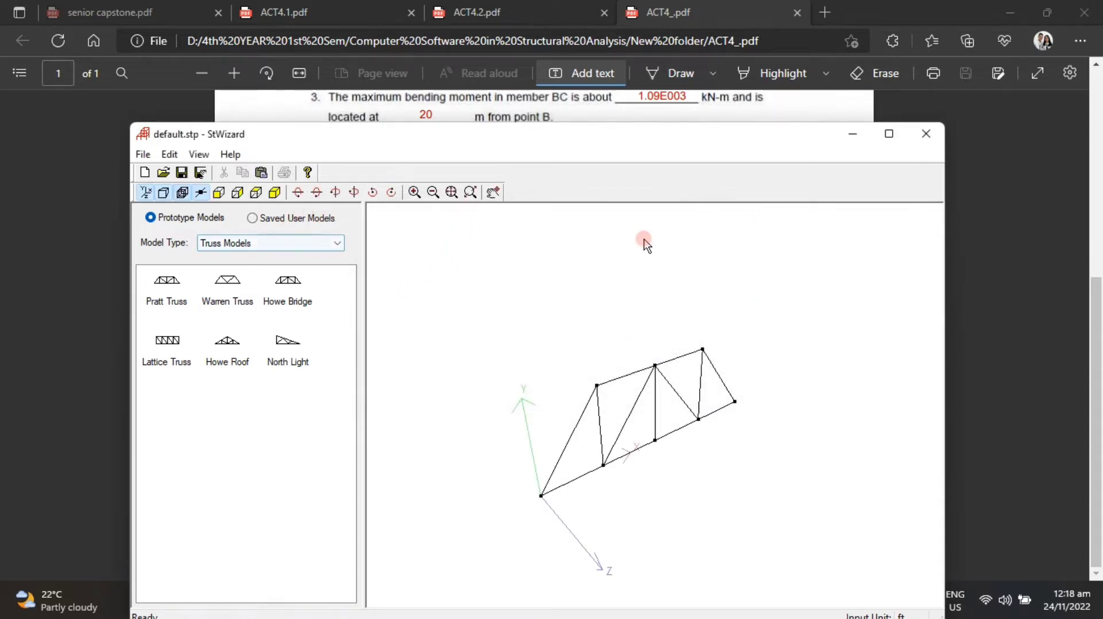
Step: Close the wizard and transfer the prototype into the model at X, Y and Z of 0
{"action": "left_click", "coordinate": [925, 135]}
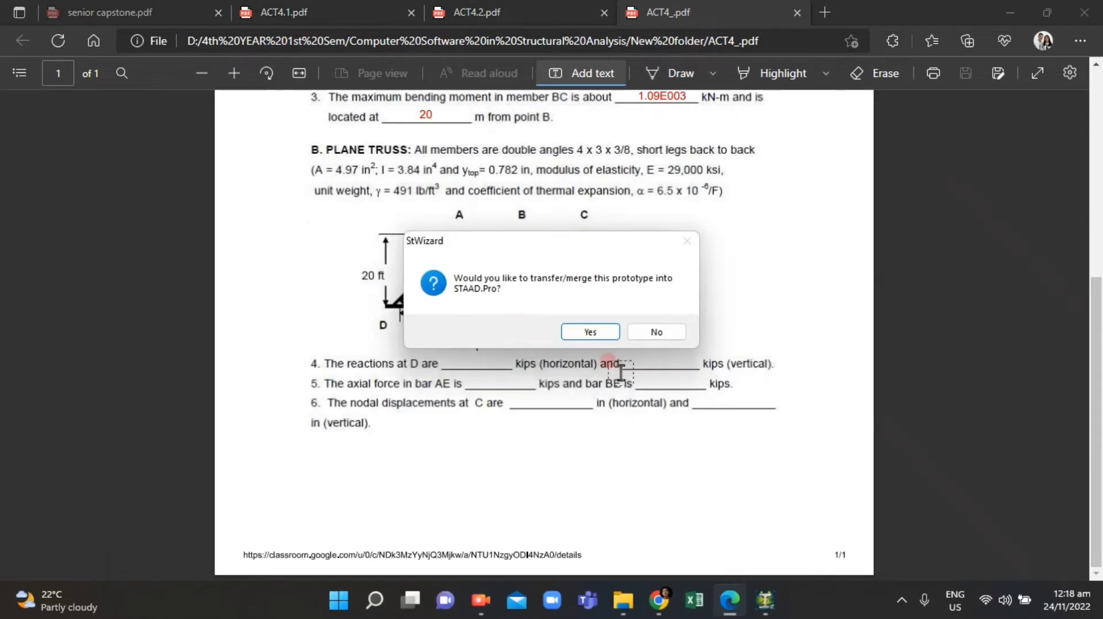
{"action": "left_click", "coordinate": [590, 333]}
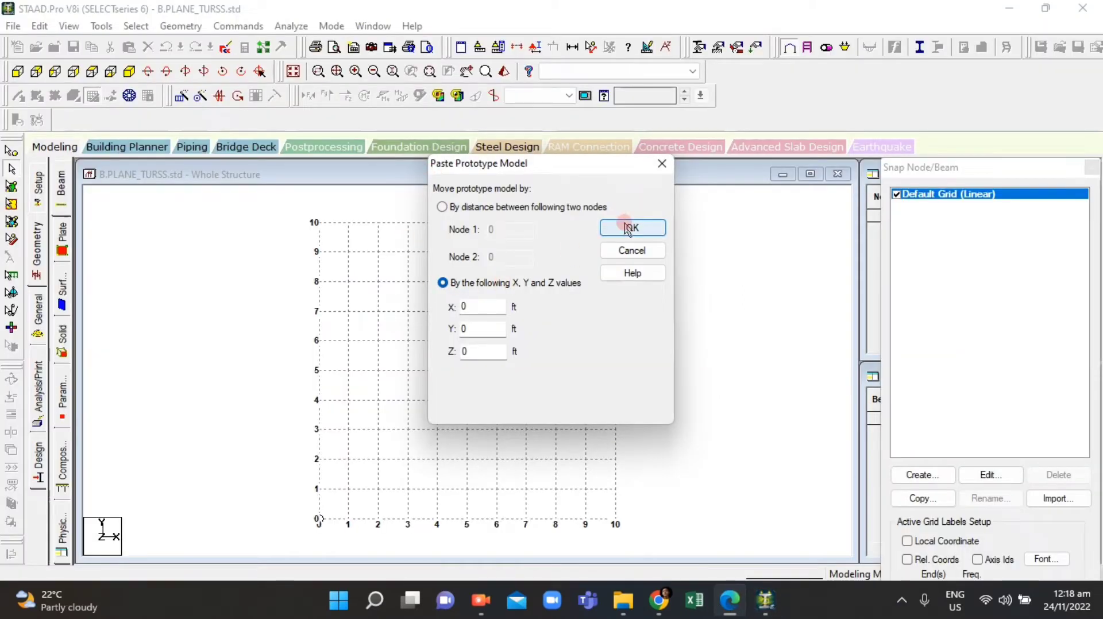
{"action": "left_click", "coordinate": [629, 227]}
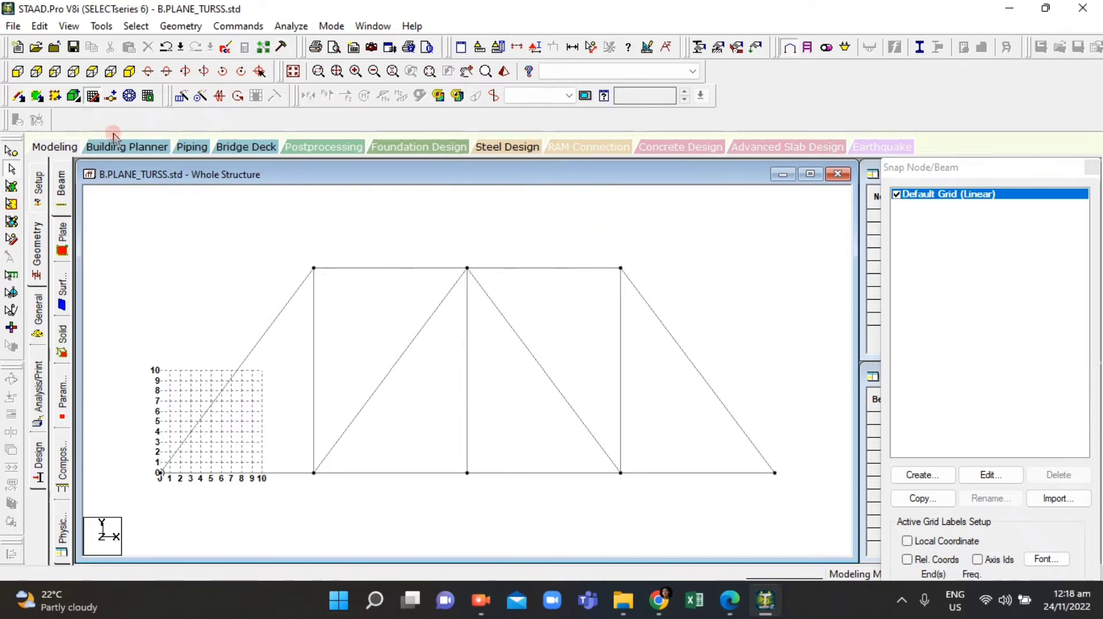
Step: Open the node and beam tables and compare the model with the truss figure in the assignment PDF
{"action": "left_click", "coordinate": [92, 96]}
{"action": "left_click", "coordinate": [449, 417]}
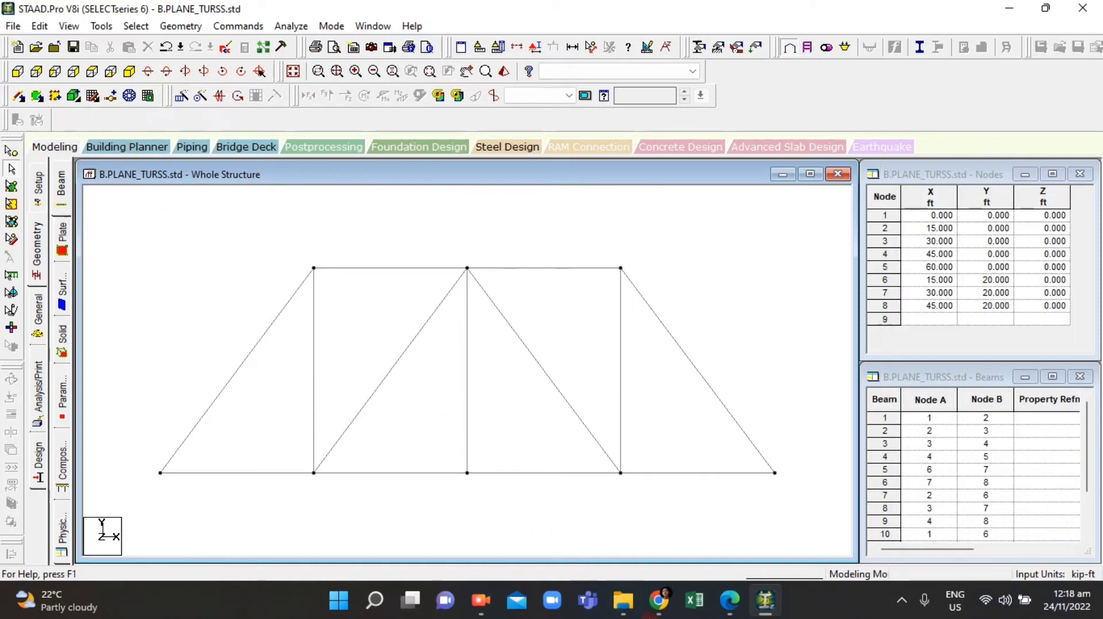
{"action": "left_click", "coordinate": [730, 610]}
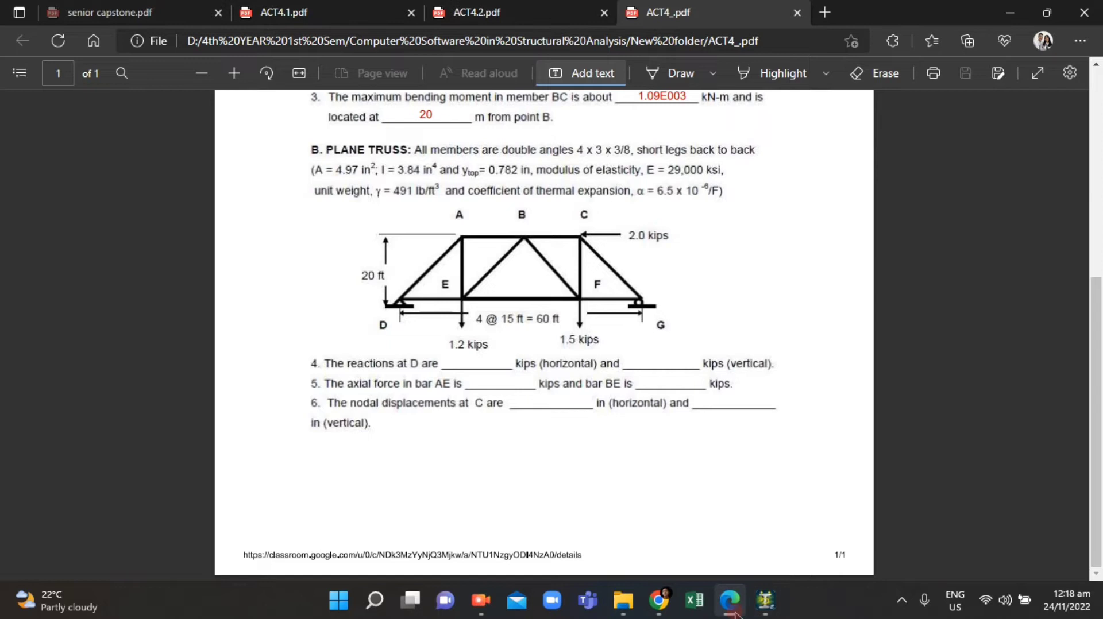
{"action": "left_click", "coordinate": [730, 609]}
{"action": "left_click", "coordinate": [481, 414]}
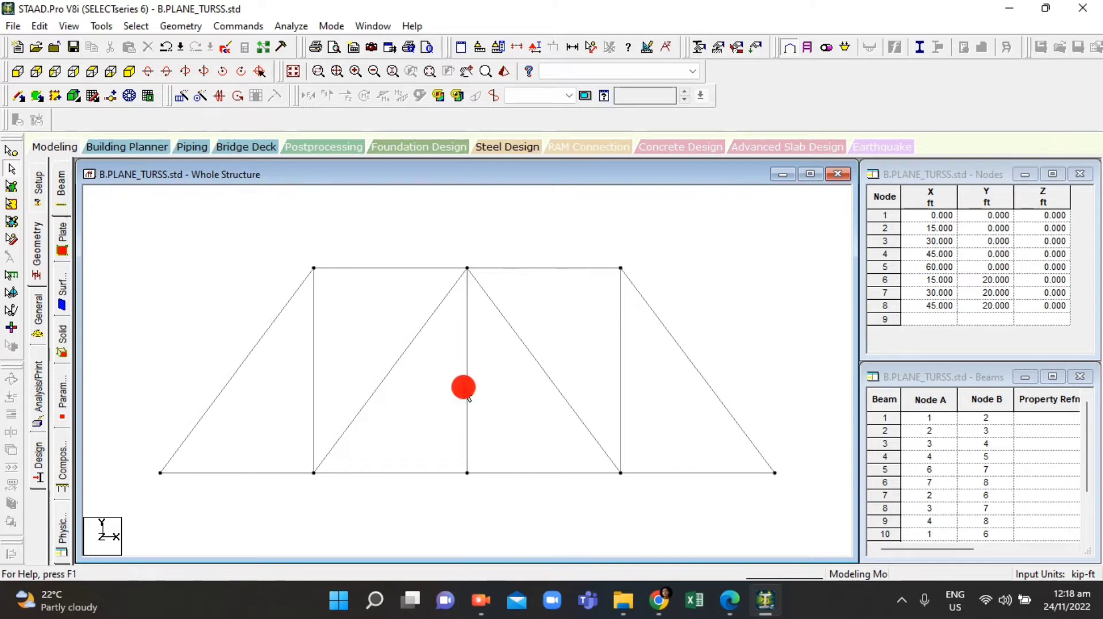
Step: Delete the middle vertical member of the truss
{"action": "left_click", "coordinate": [465, 389]}
{"action": "key", "text": "Delete"}
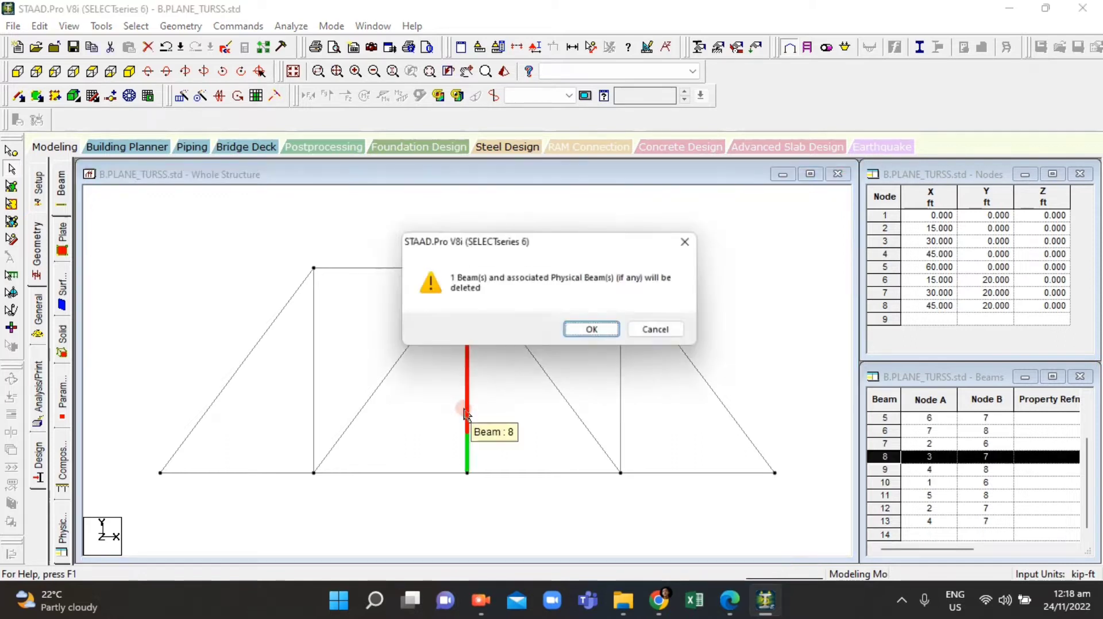
{"action": "left_click", "coordinate": [582, 332]}
Step: Delete the middle bottom-chord node at 30 ft together with its connected members
{"action": "left_click_drag", "start_coordinate": [443, 454], "coordinate": [495, 499]}
{"action": "left_click", "coordinate": [464, 472]}
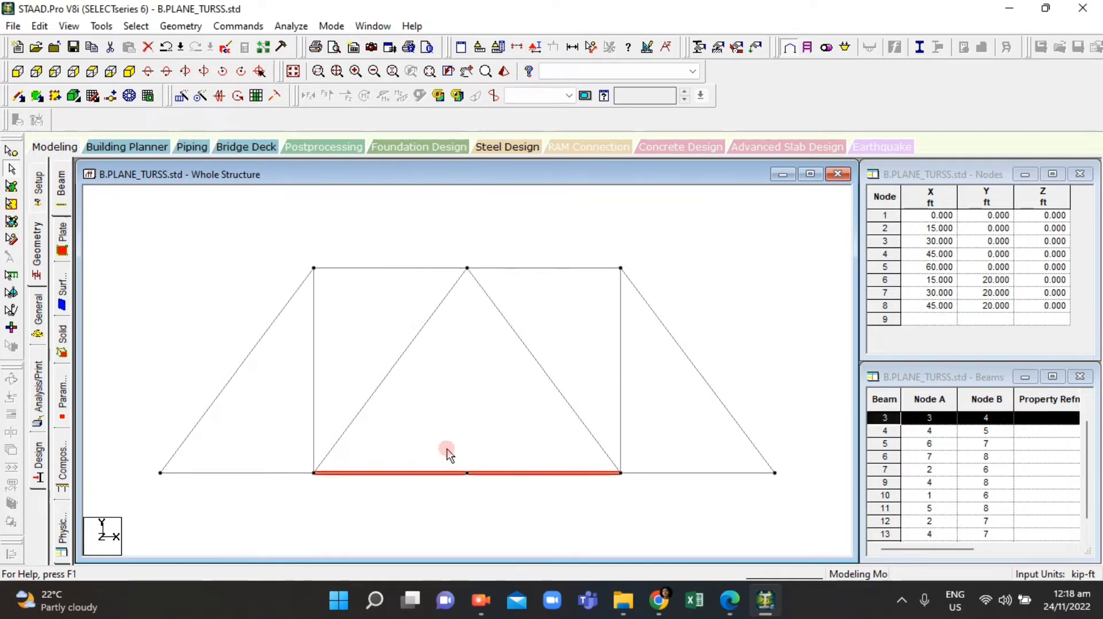
{"action": "left_click", "coordinate": [456, 461]}
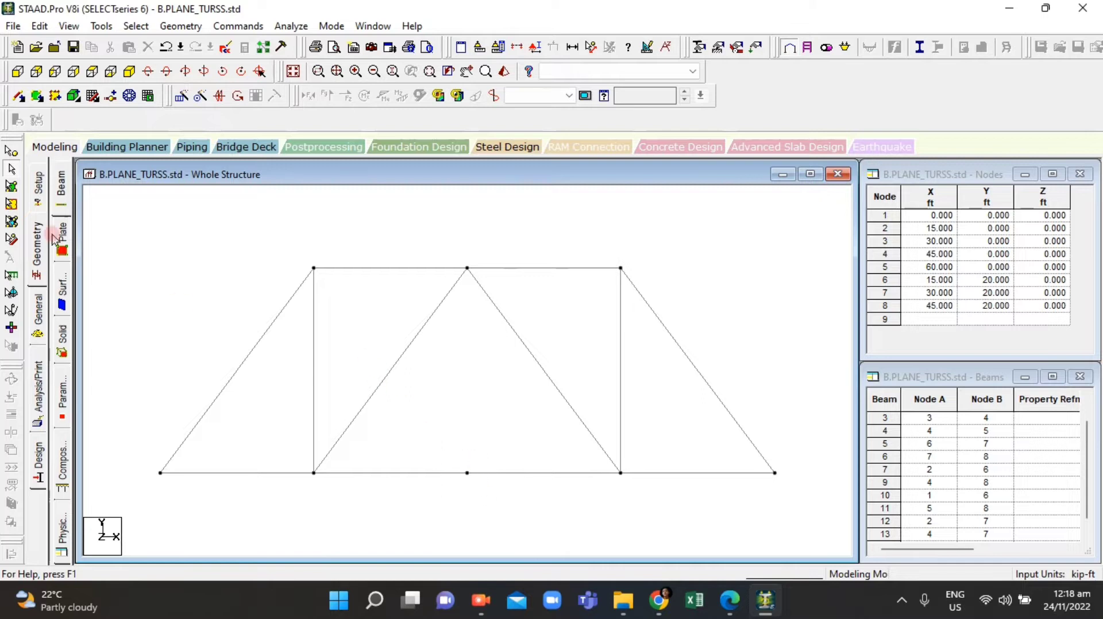
{"action": "left_click", "coordinate": [11, 168]}
{"action": "left_click_drag", "start_coordinate": [458, 449], "coordinate": [496, 507]}
{"action": "key", "text": "Delete"}
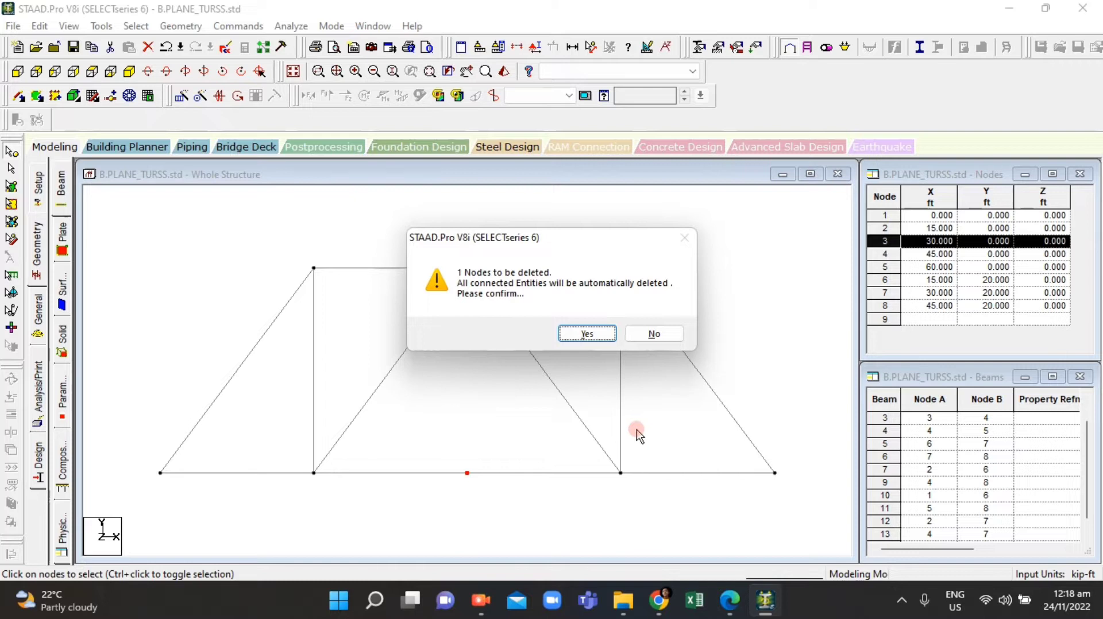
{"action": "left_click", "coordinate": [588, 334]}
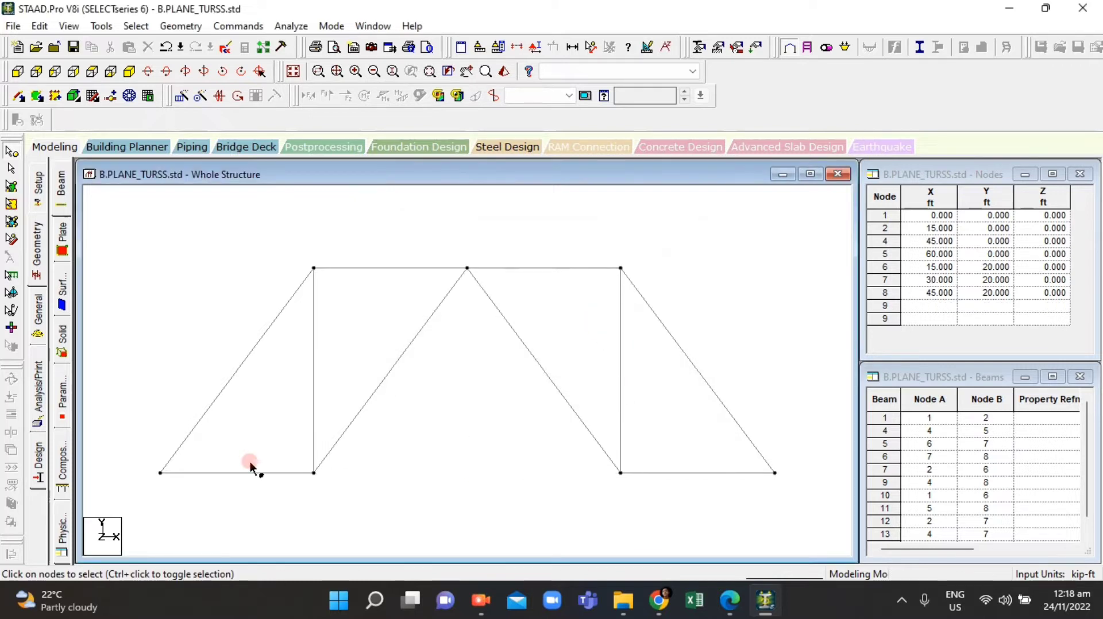
Step: Add a bottom-chord member joining the bottom nodes at 15 ft and 45 ft
{"action": "left_click", "coordinate": [63, 192]}
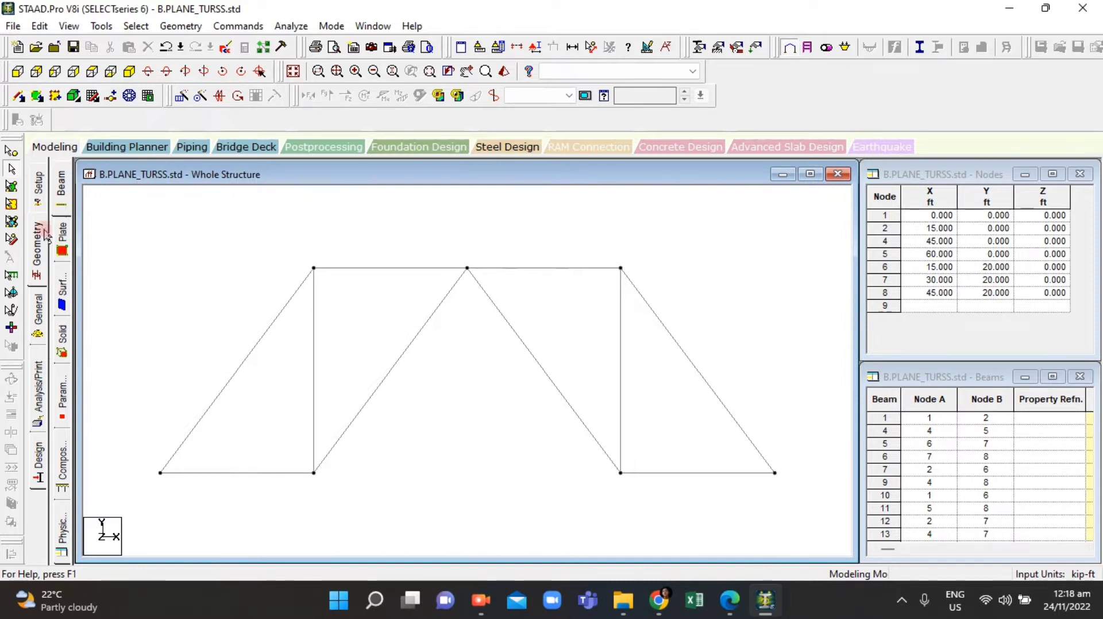
{"action": "left_click", "coordinate": [319, 484]}
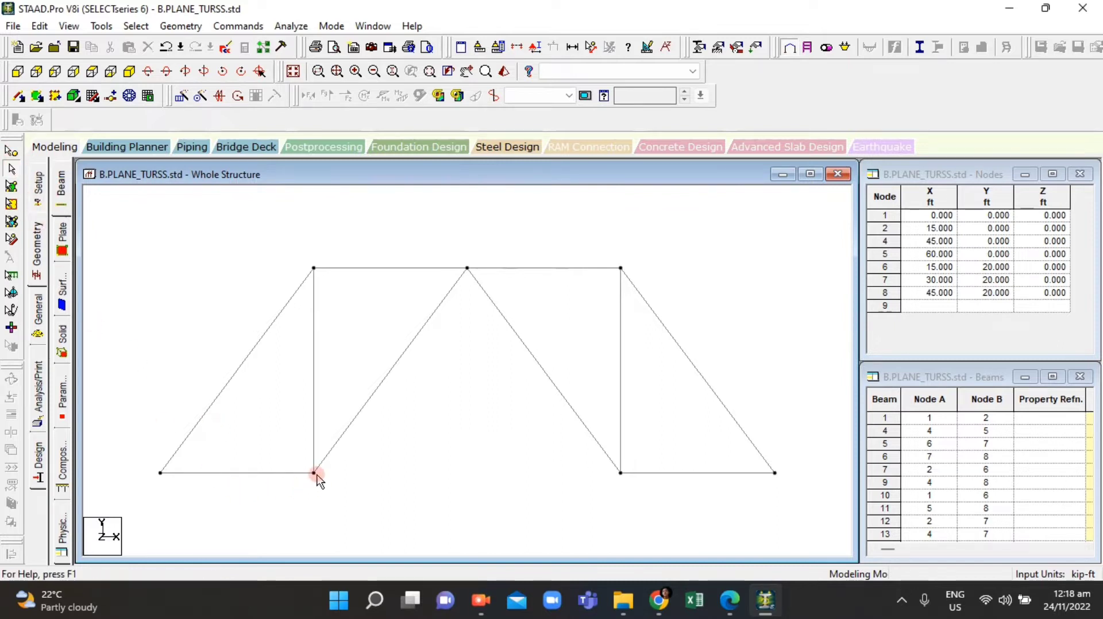
{"action": "left_click", "coordinate": [309, 455]}
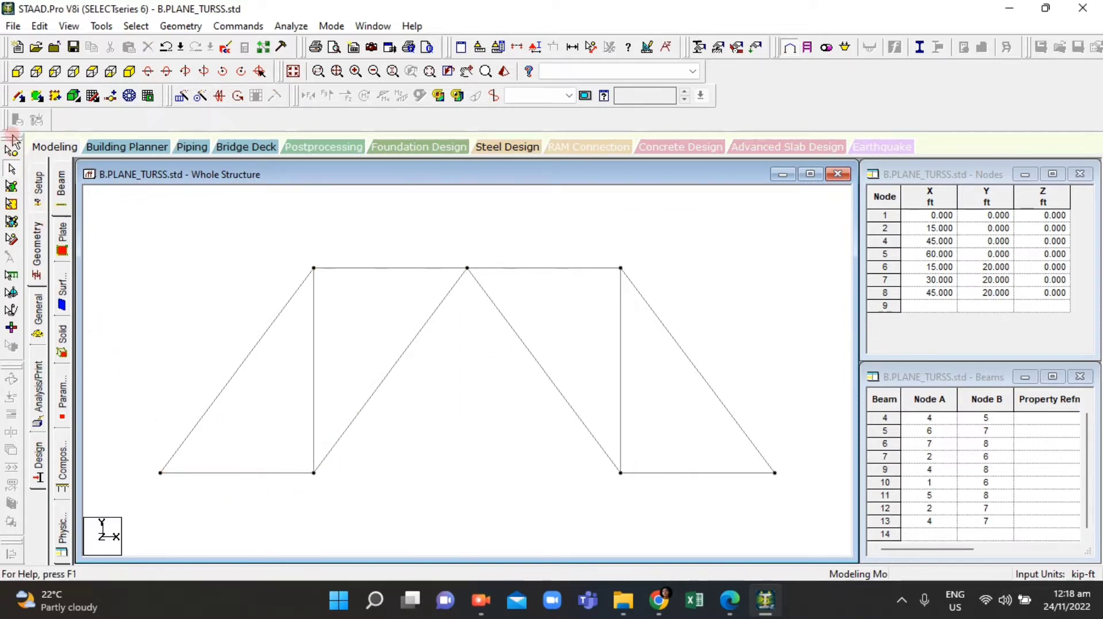
{"action": "left_click", "coordinate": [21, 97]}
{"action": "left_click", "coordinate": [310, 473]}
{"action": "left_click", "coordinate": [620, 473]}
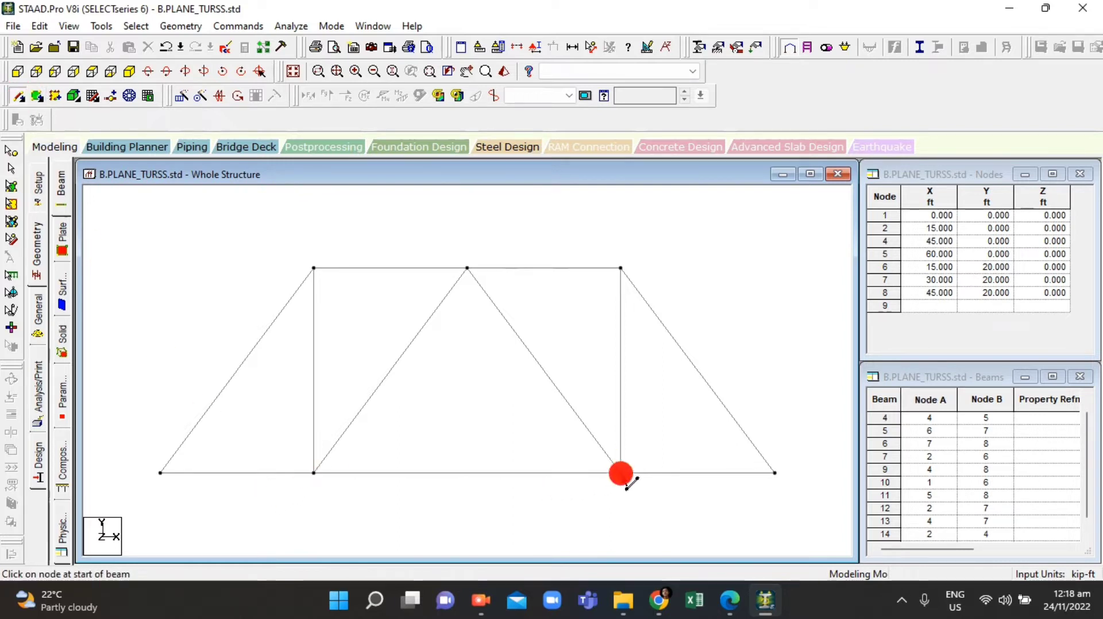
Step: Display dimensions on all truss members to check their lengths
{"action": "scroll", "coordinate": [558, 386], "scroll_direction": "down", "scroll_amount": 3}
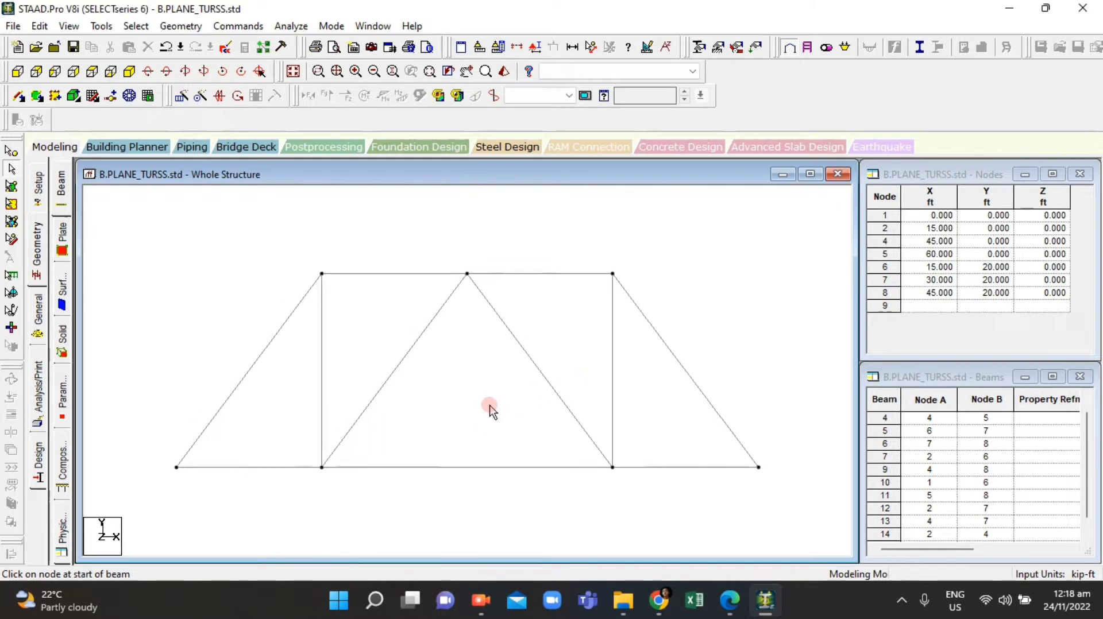
{"action": "scroll", "coordinate": [488, 453], "scroll_direction": "up", "scroll_amount": 1}
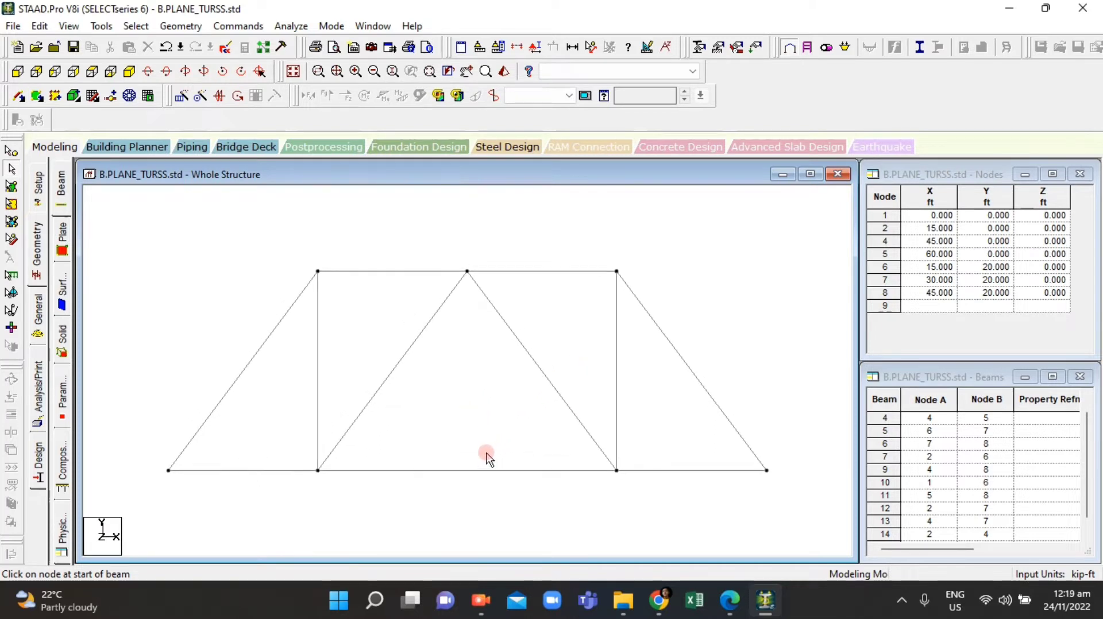
{"action": "scroll", "coordinate": [527, 466], "scroll_direction": "up", "scroll_amount": 1}
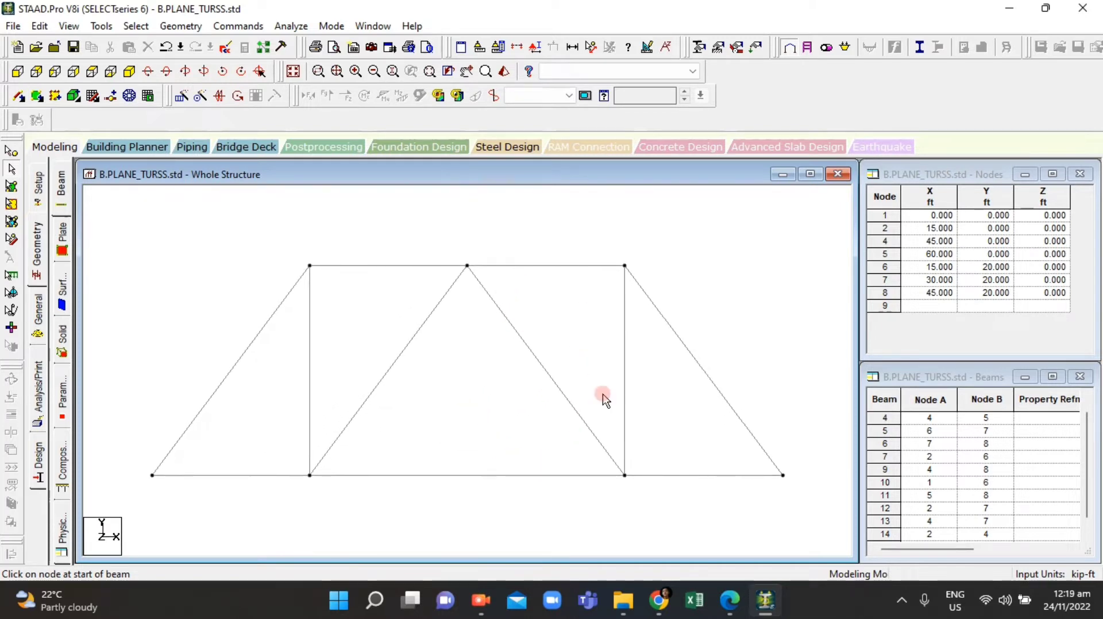
{"action": "scroll", "coordinate": [570, 419], "scroll_direction": "down", "scroll_amount": 1}
{"action": "scroll", "coordinate": [564, 418], "scroll_direction": "down", "scroll_amount": 1}
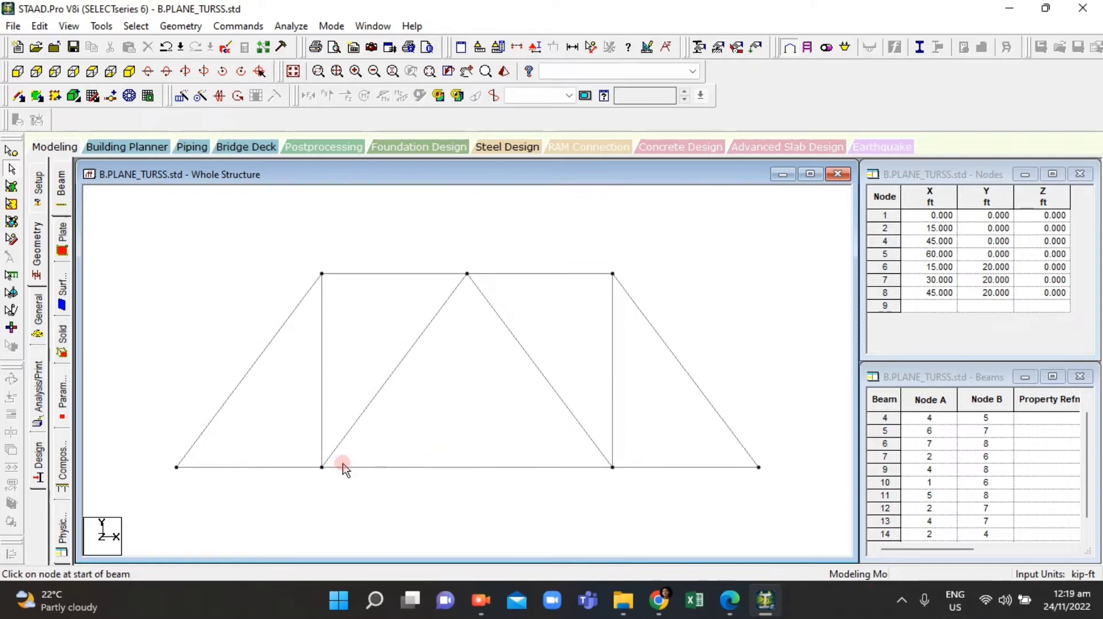
{"action": "left_click_drag", "start_coordinate": [125, 252], "coordinate": [802, 537]}
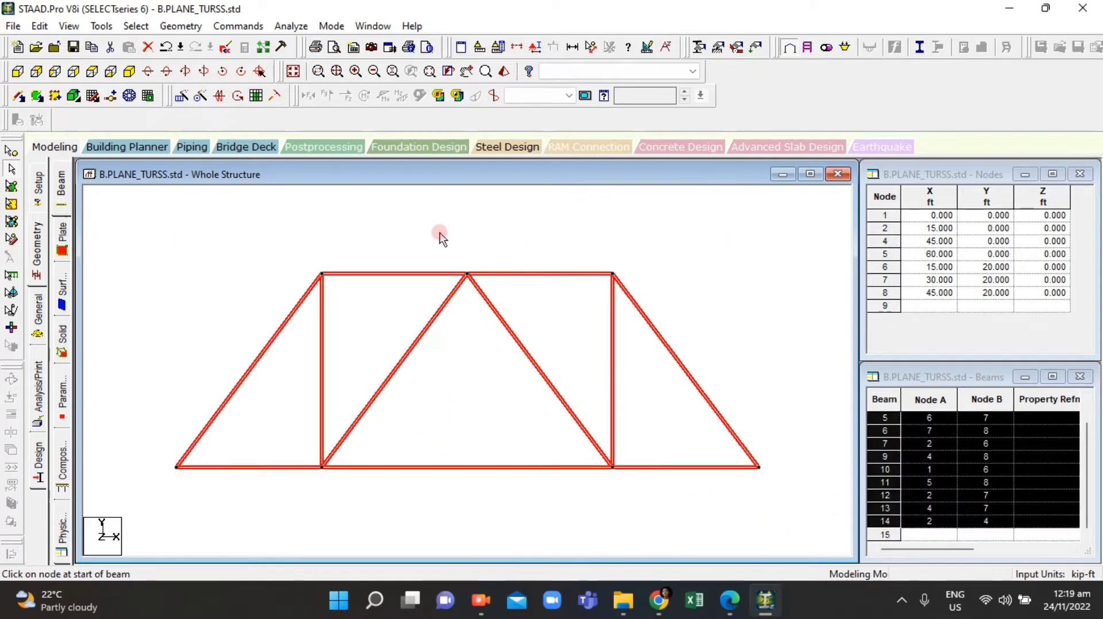
{"action": "left_click", "coordinate": [640, 50]}
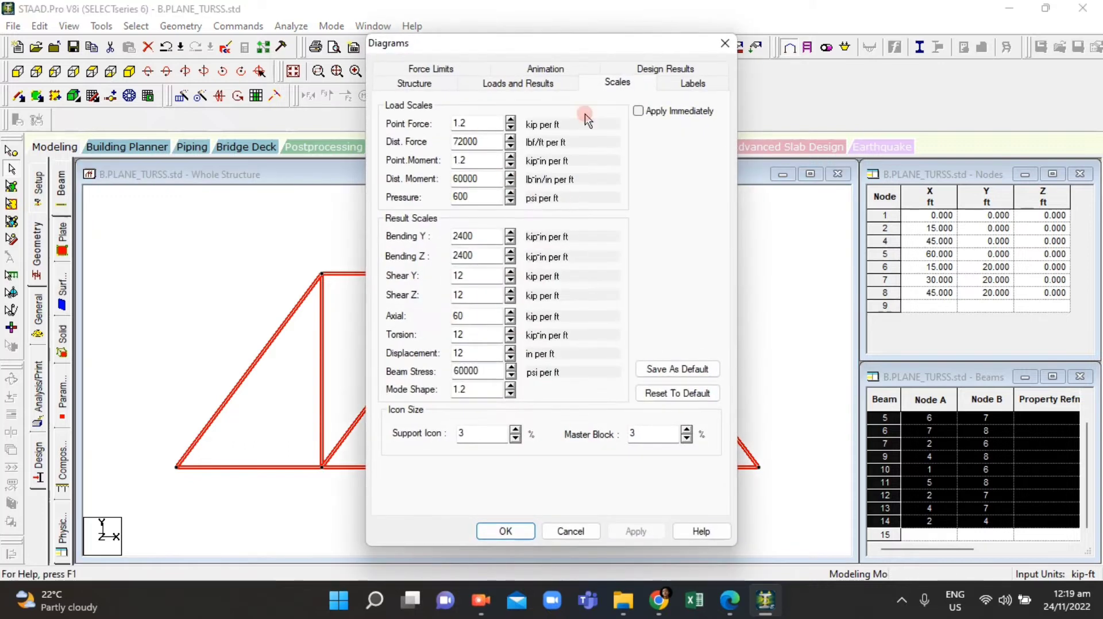
{"action": "left_click", "coordinate": [724, 44]}
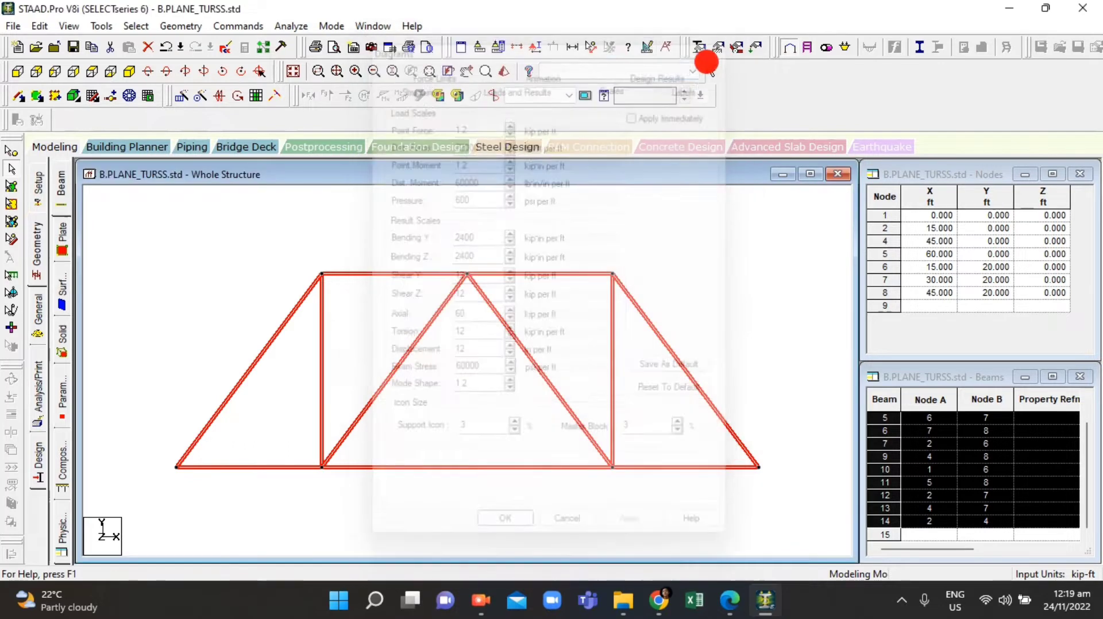
{"action": "left_click", "coordinate": [571, 46]}
{"action": "left_click", "coordinate": [271, 257]}
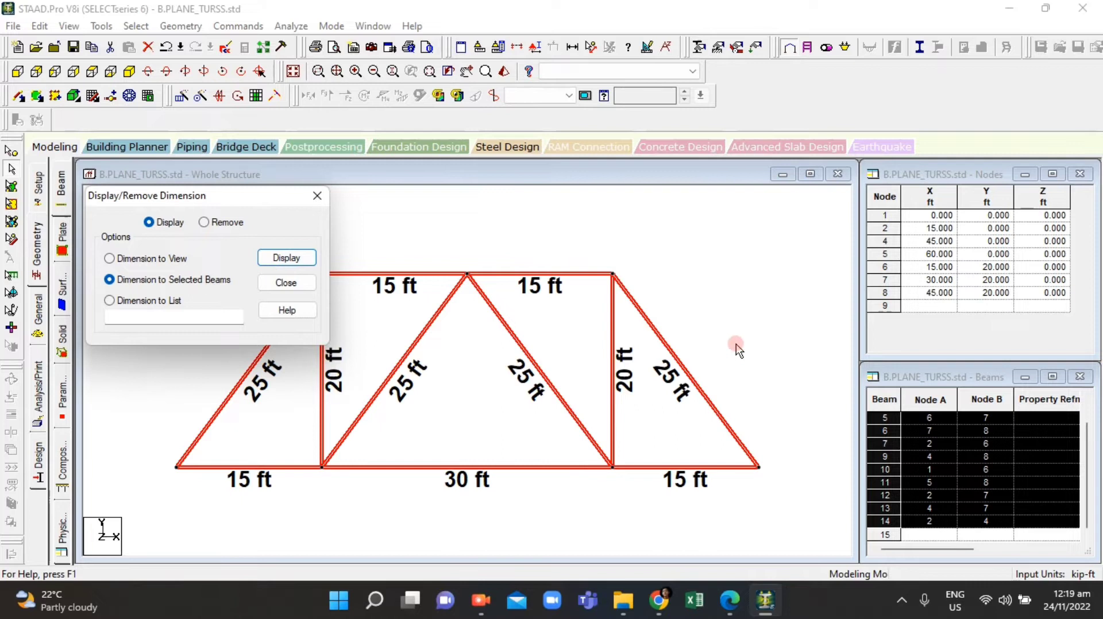
{"action": "left_click", "coordinate": [488, 451]}
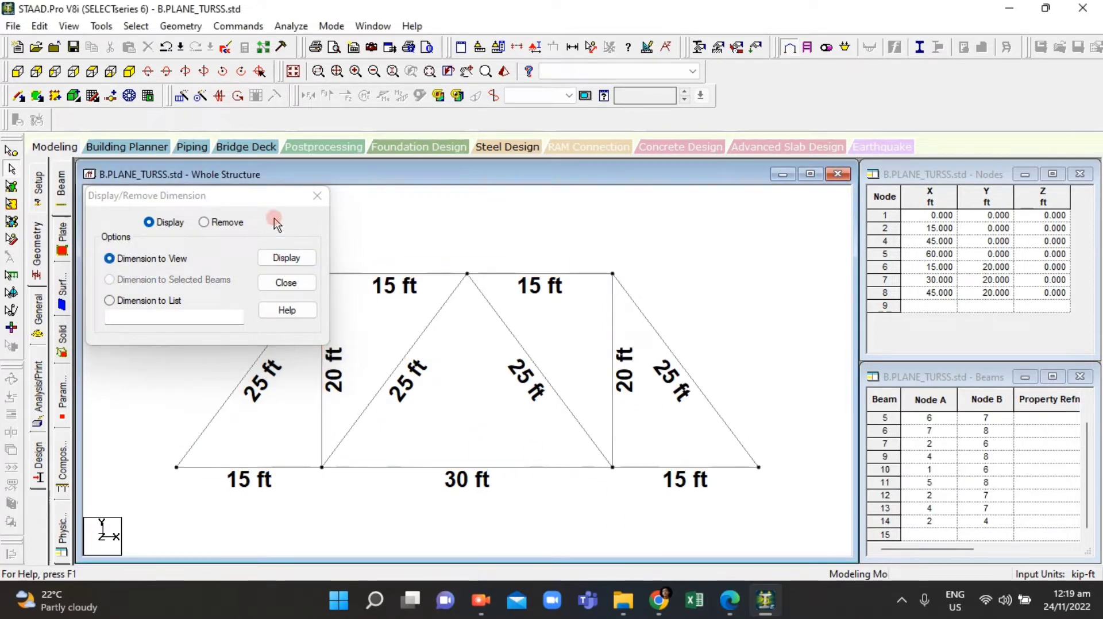
{"action": "left_click", "coordinate": [317, 197]}
Step: Compare the dimensioned truss with the assignment figure in the PDF
{"action": "left_click", "coordinate": [338, 273]}
{"action": "left_click", "coordinate": [433, 329]}
{"action": "left_click", "coordinate": [363, 272]}
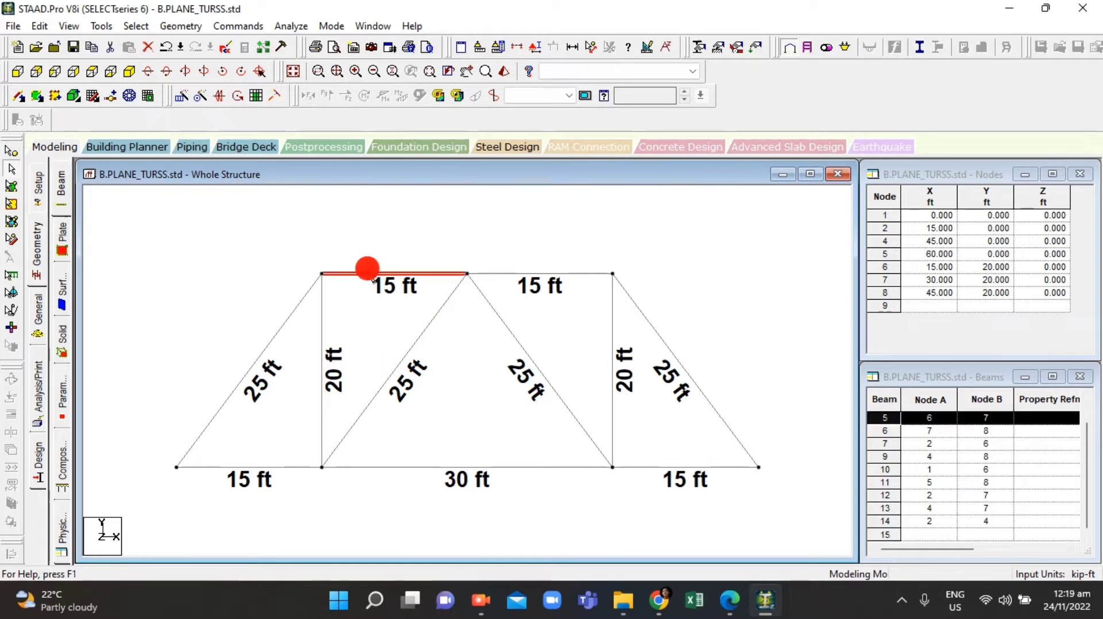
{"action": "left_click", "coordinate": [232, 224]}
{"action": "left_click_drag", "start_coordinate": [168, 206], "coordinate": [769, 498]}
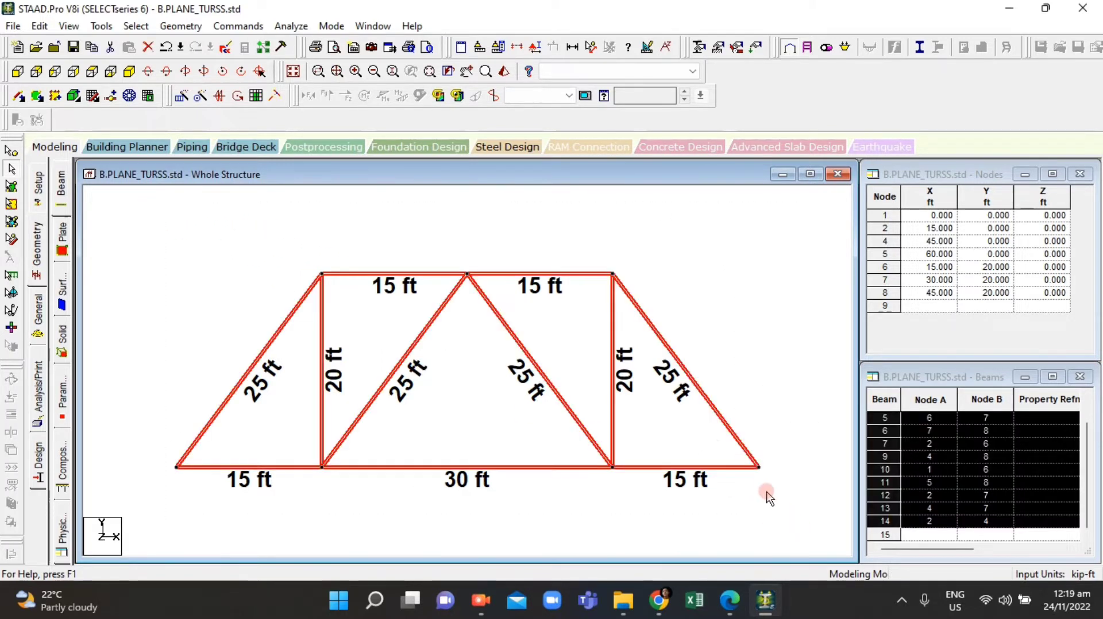
{"action": "left_click", "coordinate": [729, 338]}
{"action": "left_click", "coordinate": [730, 609]}
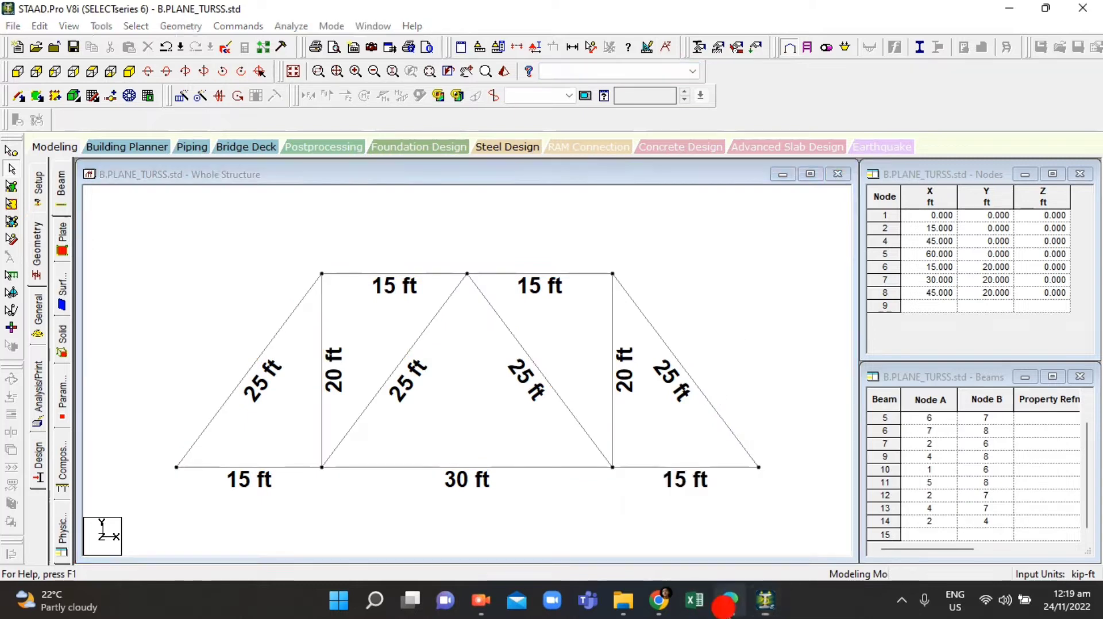
{"action": "left_click", "coordinate": [727, 609]}
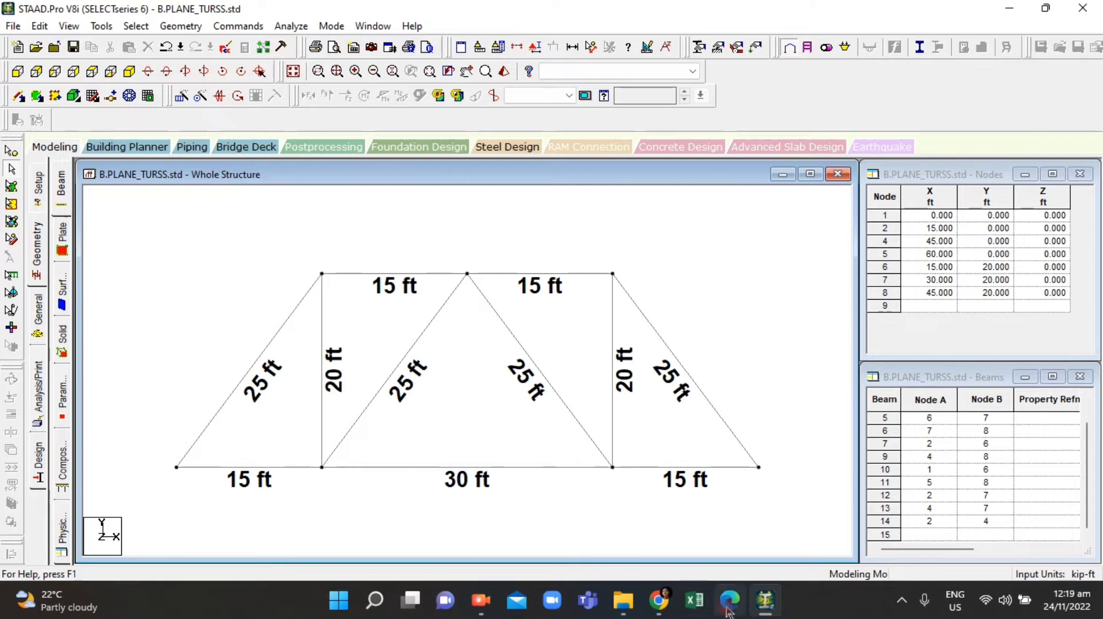
{"action": "left_click", "coordinate": [728, 609]}
{"action": "left_click", "coordinate": [727, 610]}
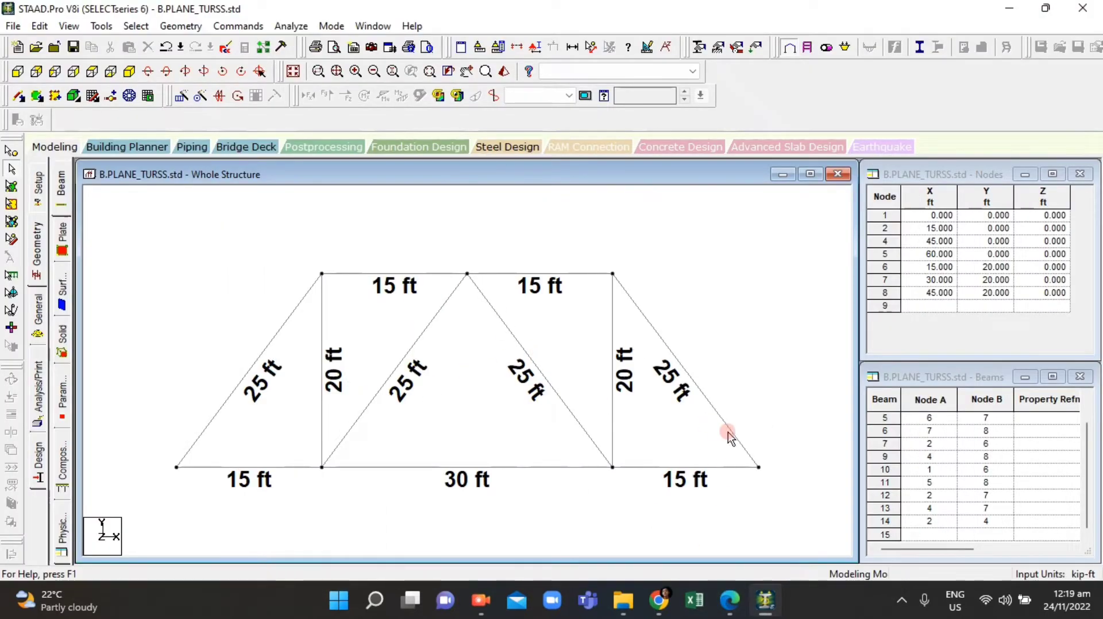
{"action": "left_click", "coordinate": [734, 609]}
{"action": "left_click", "coordinate": [735, 609]}
Step: Remove the dimension labels from all truss members
{"action": "left_click_drag", "start_coordinate": [159, 498], "coordinate": [783, 245]}
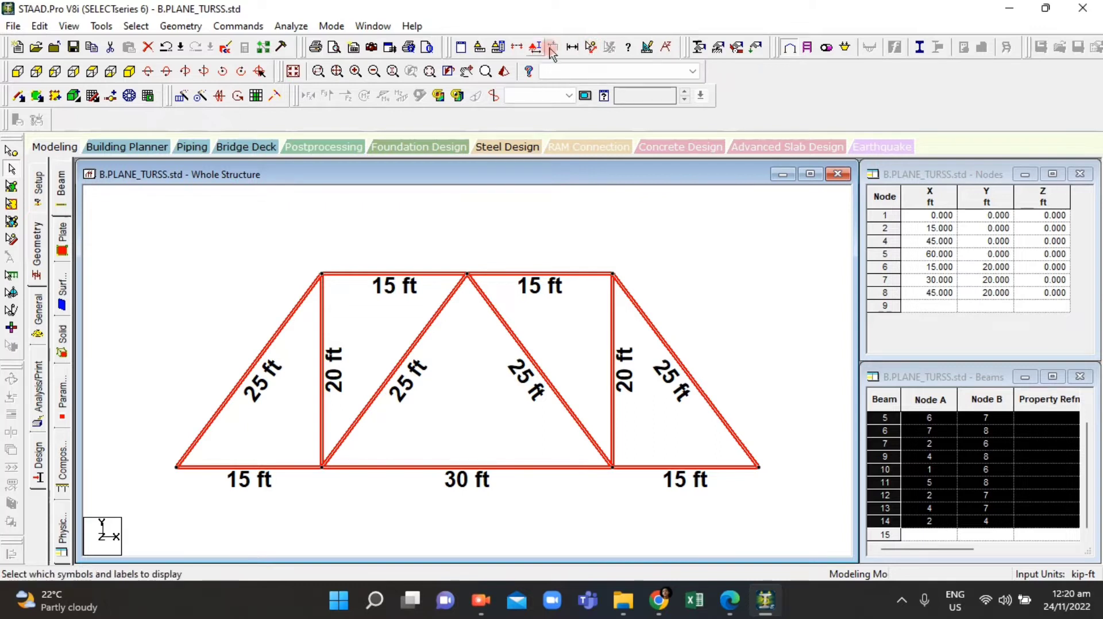
{"action": "left_click", "coordinate": [573, 47]}
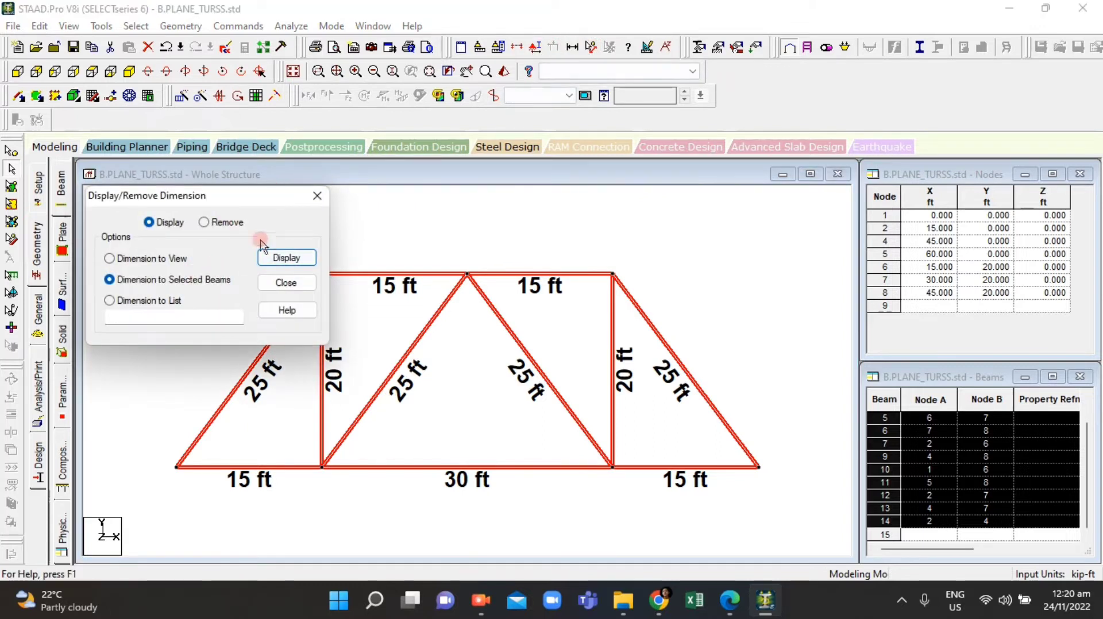
{"action": "left_click", "coordinate": [205, 223]}
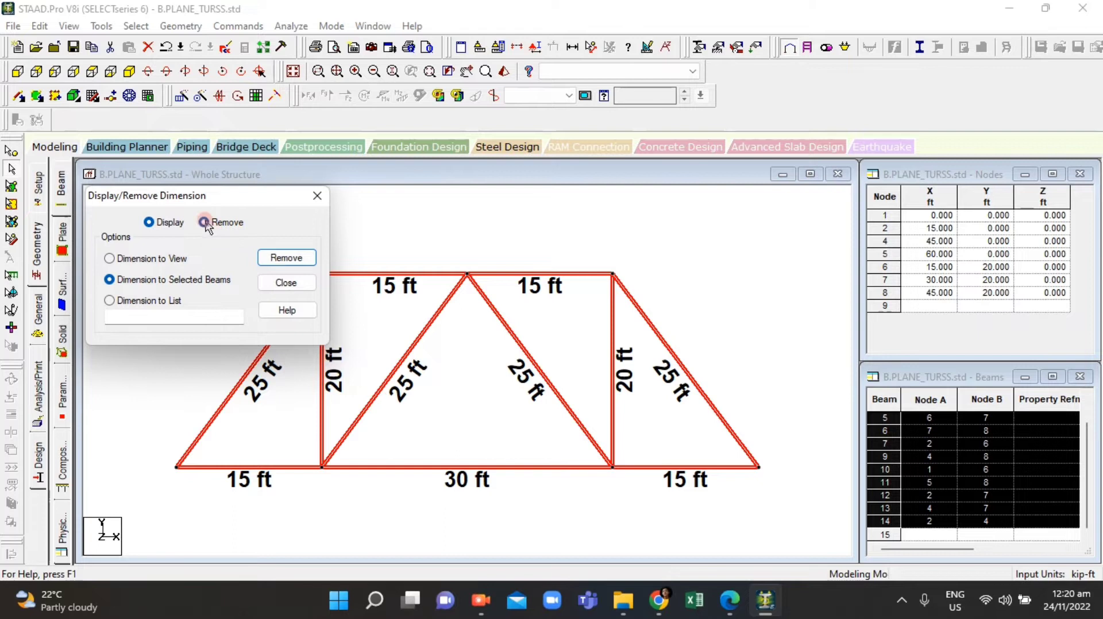
{"action": "left_click", "coordinate": [285, 257]}
{"action": "left_click", "coordinate": [523, 255]}
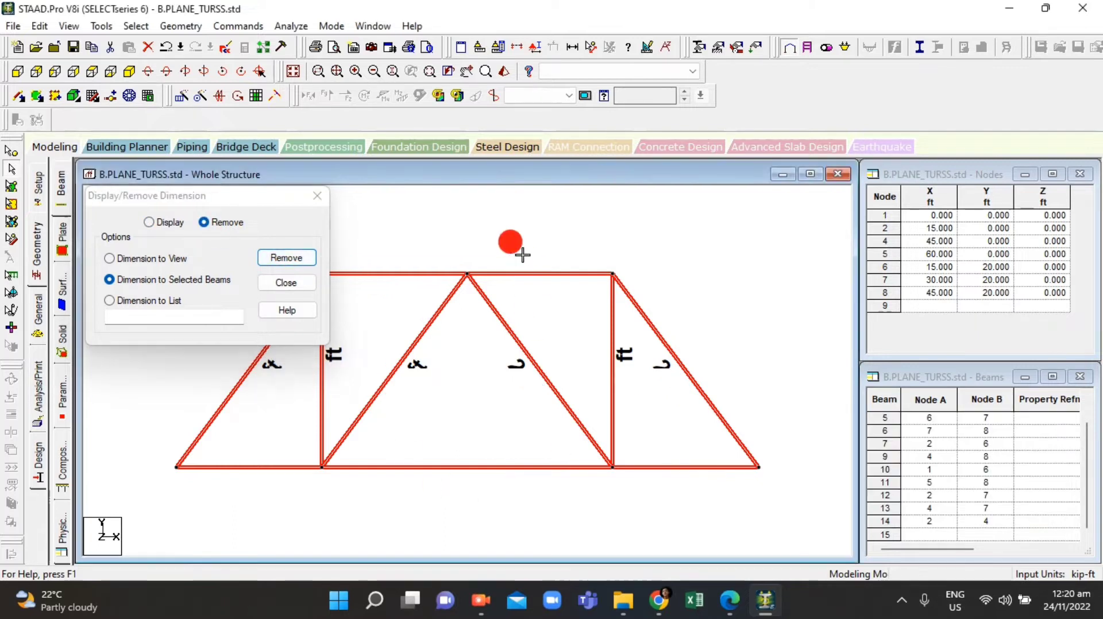
{"action": "left_click", "coordinate": [317, 196]}
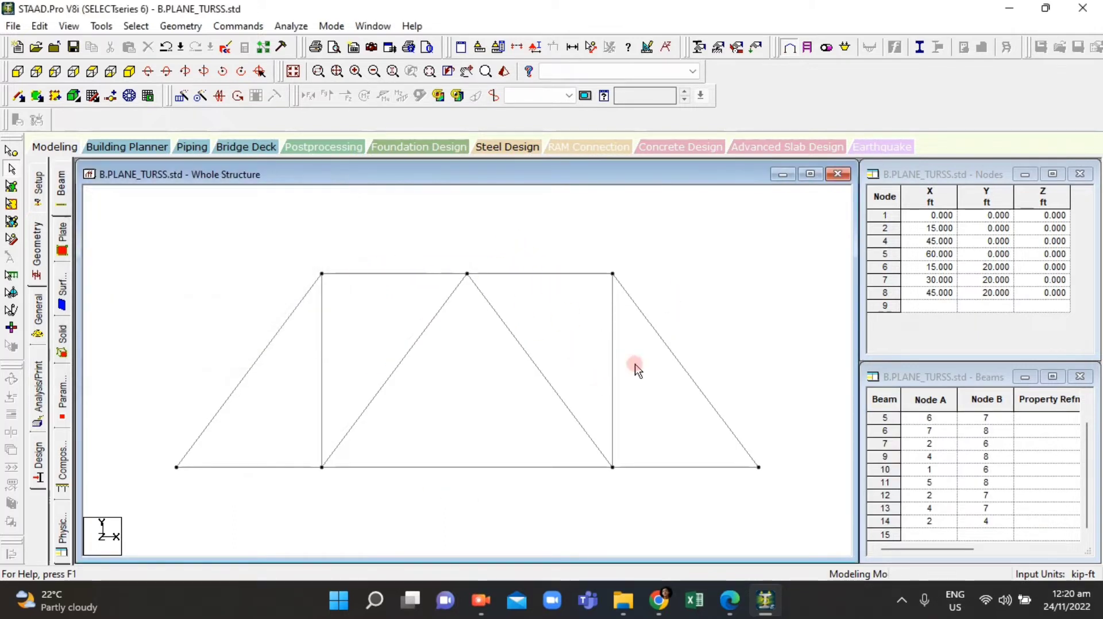
Step: Open the support settings and create a pinned support definition
{"action": "scroll", "coordinate": [340, 392], "scroll_direction": "down", "scroll_amount": 1}
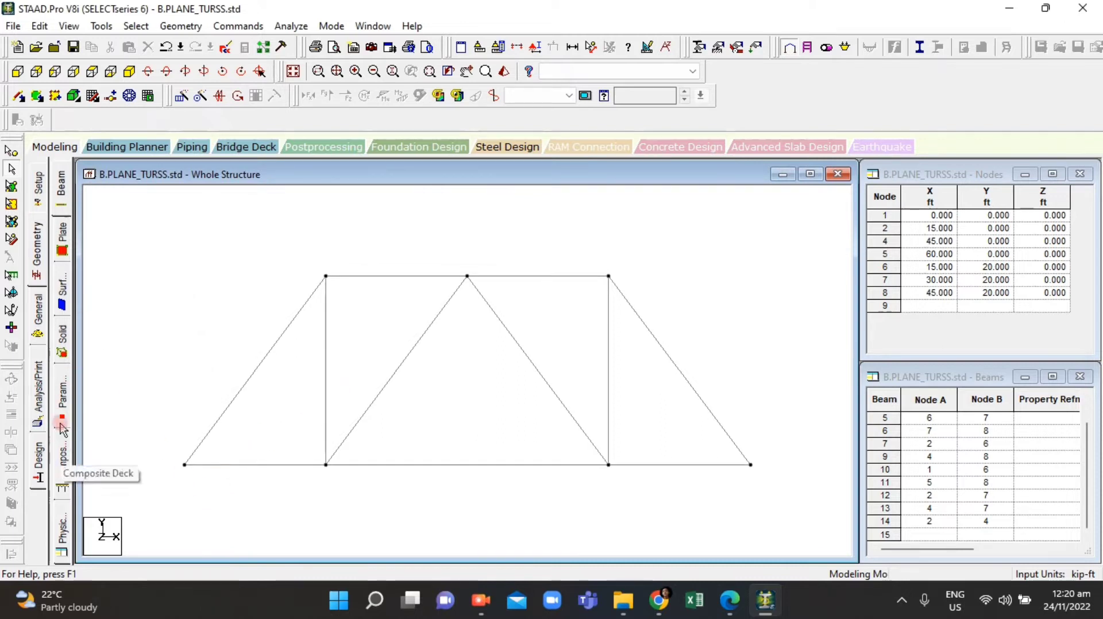
{"action": "left_click", "coordinate": [35, 256]}
{"action": "left_click", "coordinate": [38, 310]}
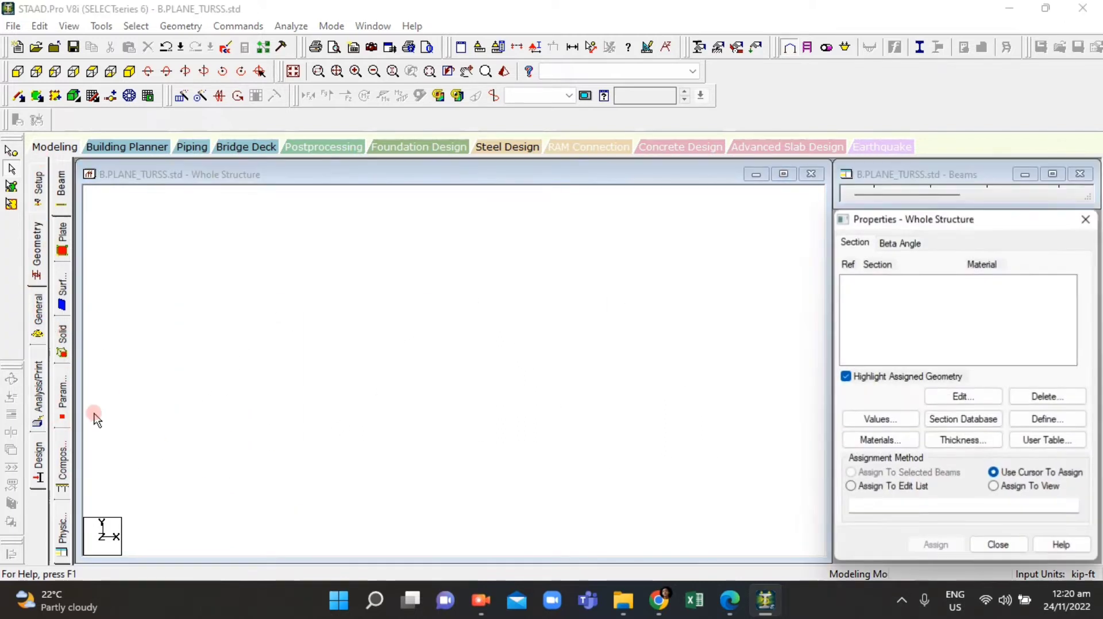
{"action": "left_click", "coordinate": [57, 310]}
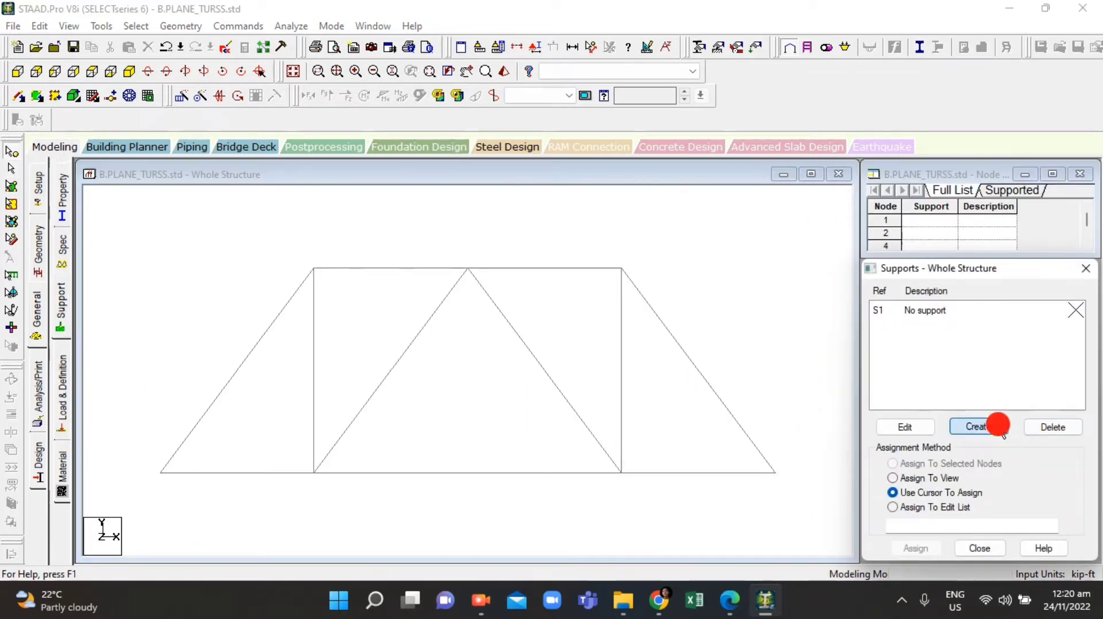
{"action": "left_click", "coordinate": [978, 427]}
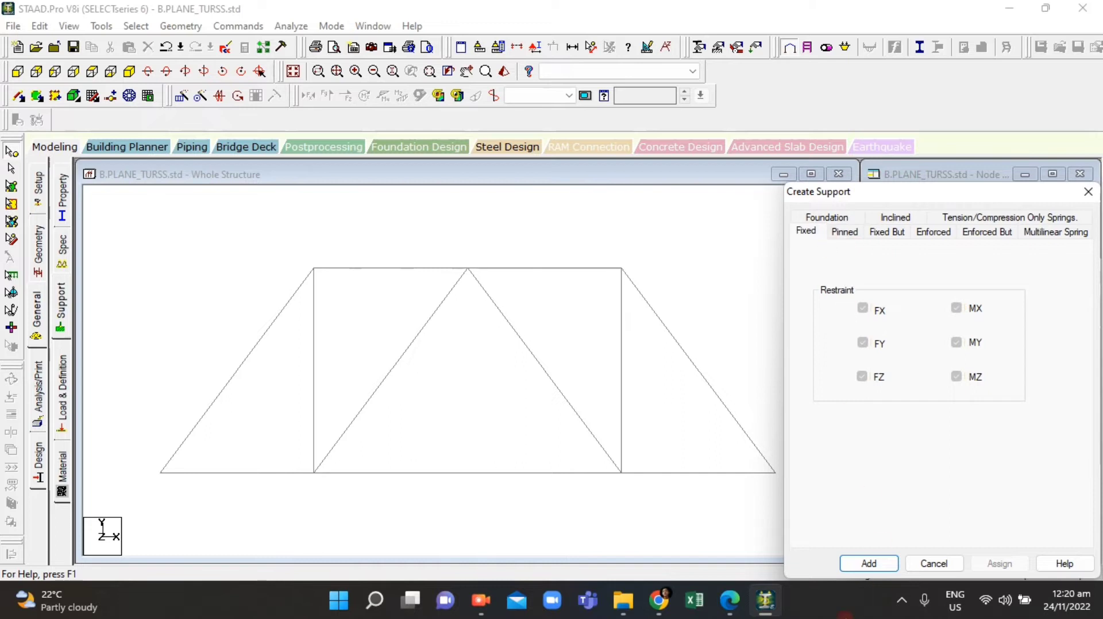
{"action": "left_click", "coordinate": [730, 608]}
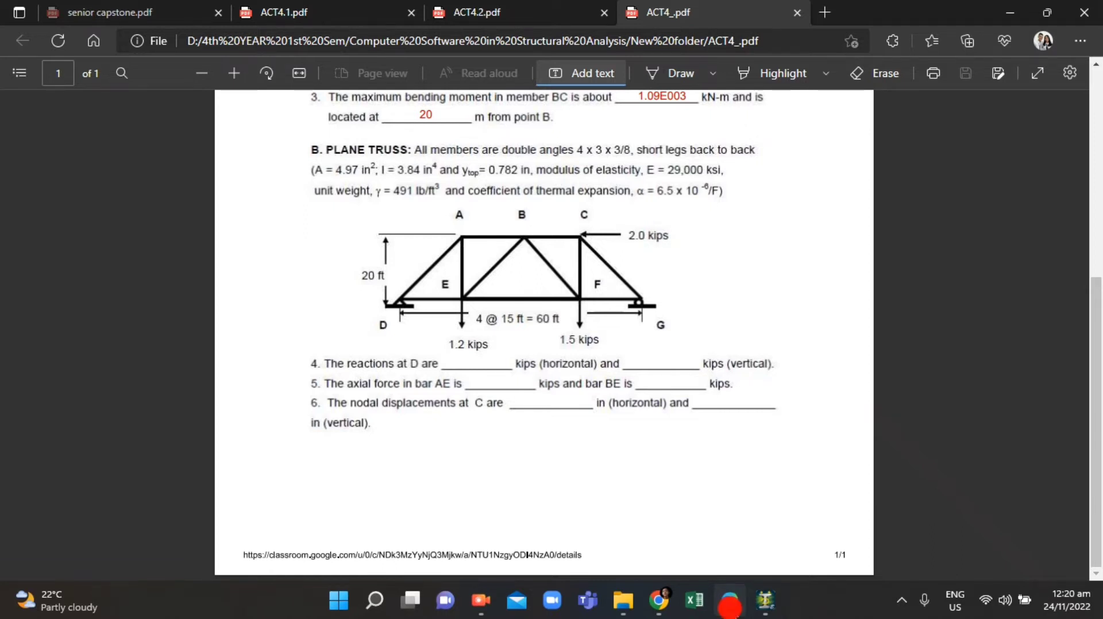
{"action": "left_click", "coordinate": [729, 606]}
{"action": "left_click", "coordinate": [836, 232]}
{"action": "left_click", "coordinate": [874, 564]}
Step: Create a Fixed But support releasing FX, FZ, MX, MY and MZ, leaving only FY restrained
{"action": "left_click", "coordinate": [979, 426]}
{"action": "left_click", "coordinate": [890, 232]}
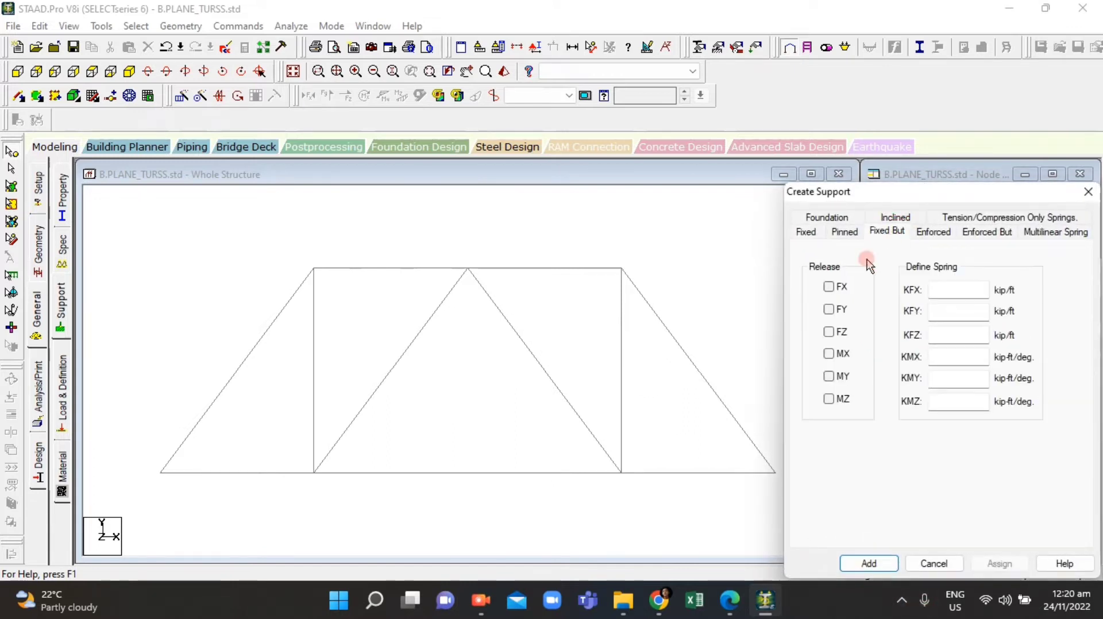
{"action": "left_click", "coordinate": [829, 286]}
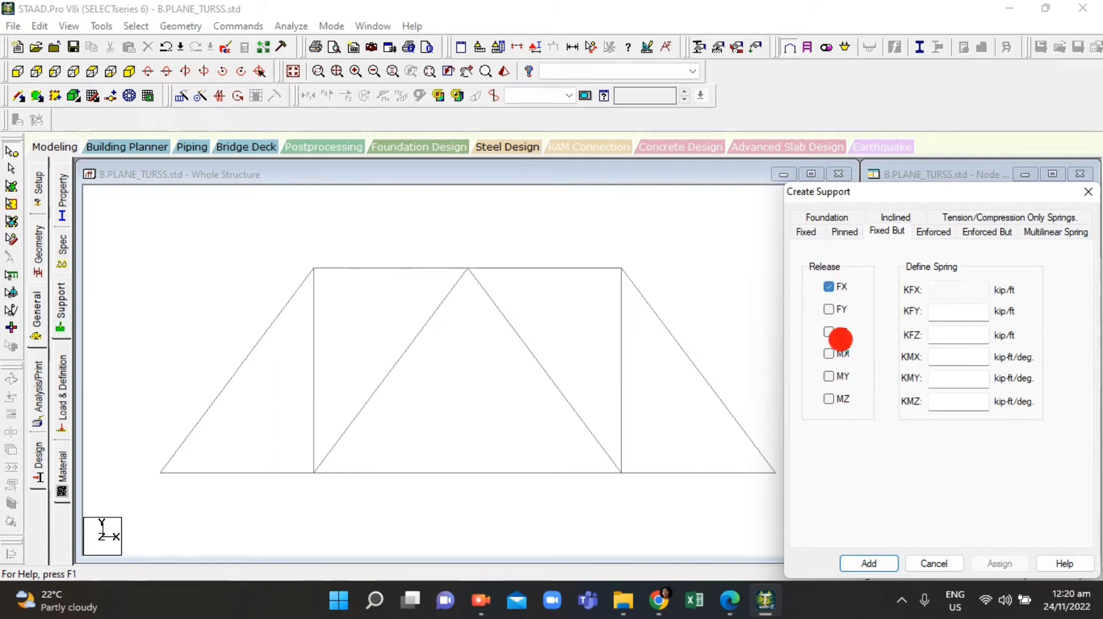
{"action": "left_click", "coordinate": [829, 399]}
{"action": "left_click", "coordinate": [829, 376]}
{"action": "left_click", "coordinate": [830, 353]}
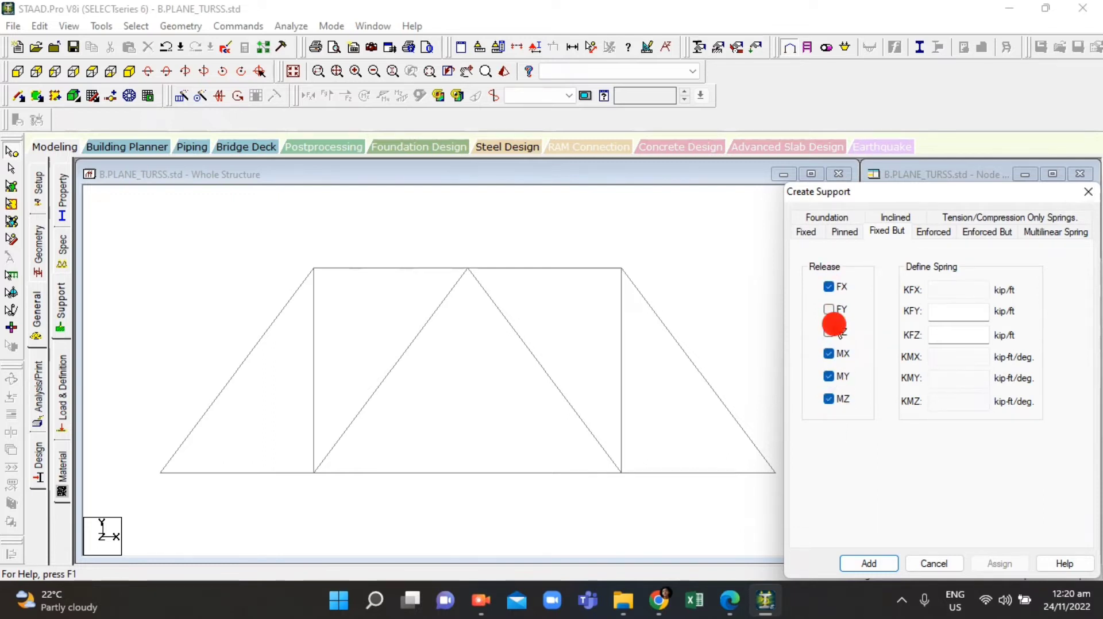
{"action": "left_click", "coordinate": [834, 330]}
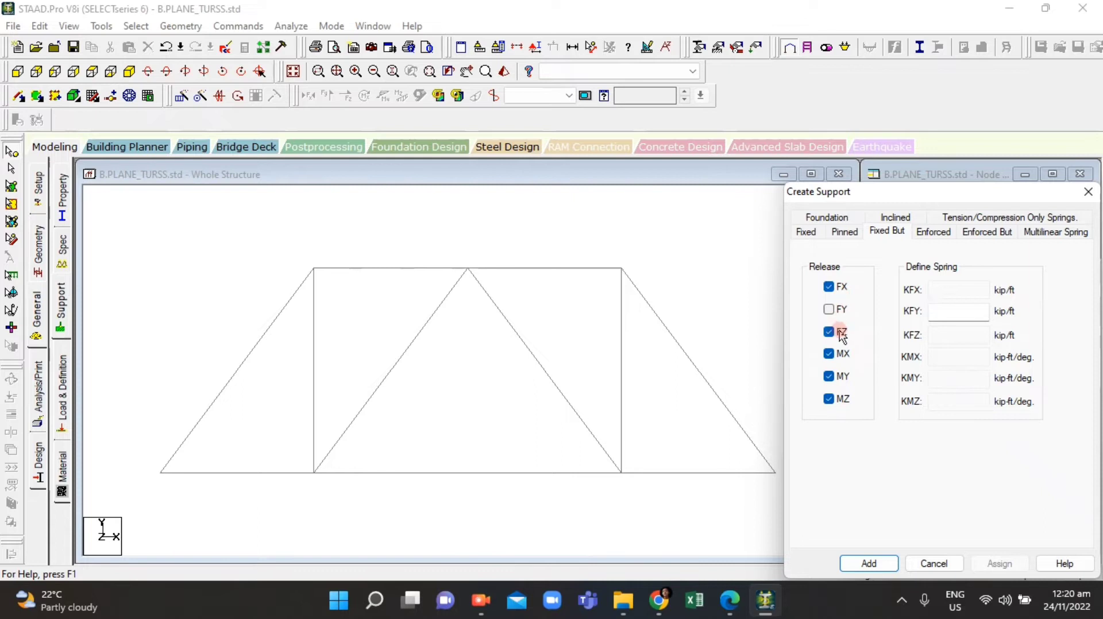
{"action": "left_click", "coordinate": [869, 563]}
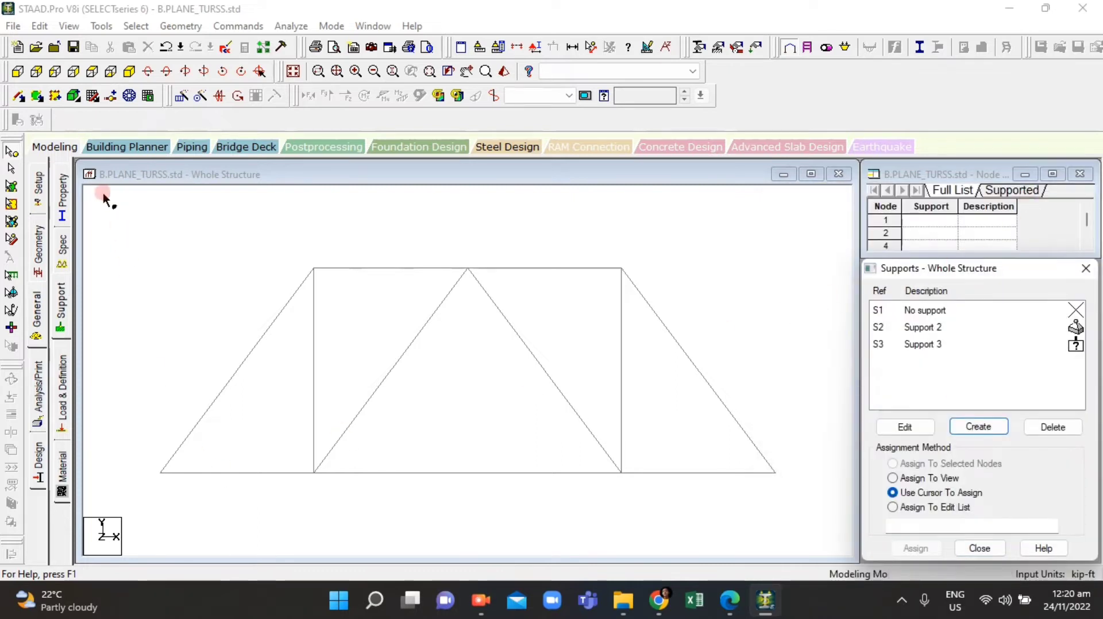
Step: Assign the pinned support (Support 2) to the bottom-left node at D
{"action": "left_click_drag", "start_coordinate": [130, 413], "coordinate": [199, 499]}
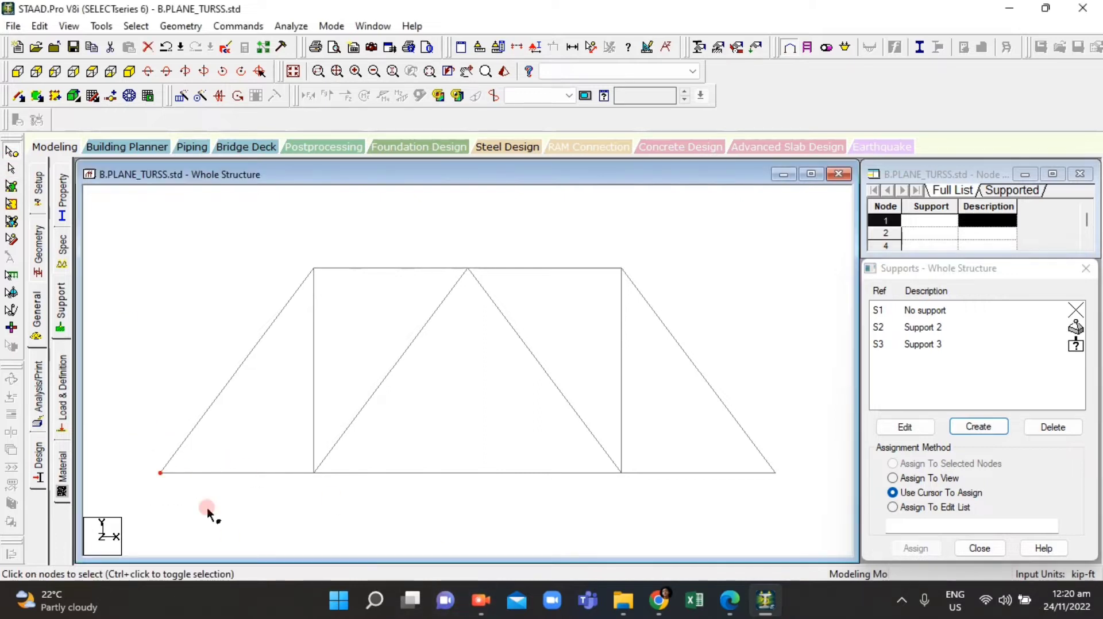
{"action": "left_click", "coordinate": [932, 329]}
{"action": "left_click", "coordinate": [185, 483]}
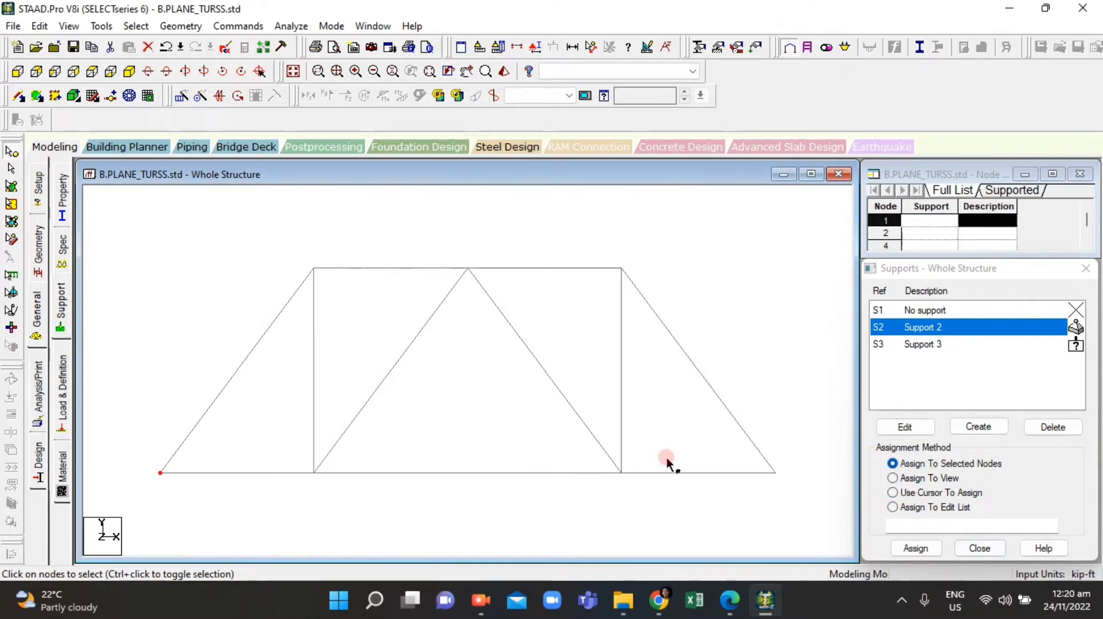
{"action": "left_click", "coordinate": [729, 600]}
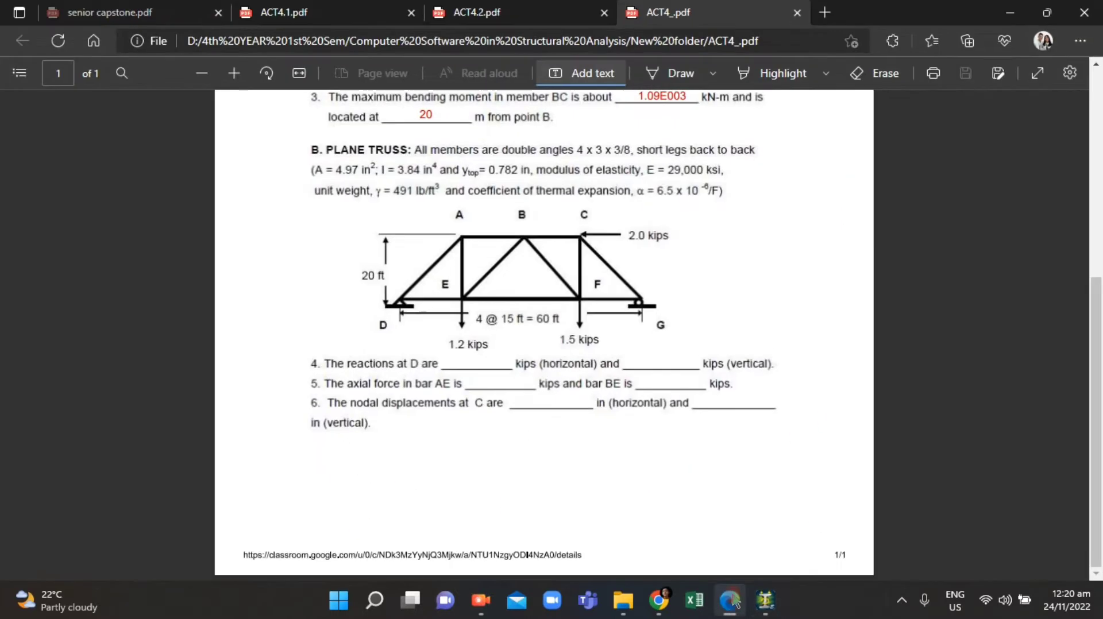
{"action": "left_click", "coordinate": [731, 600]}
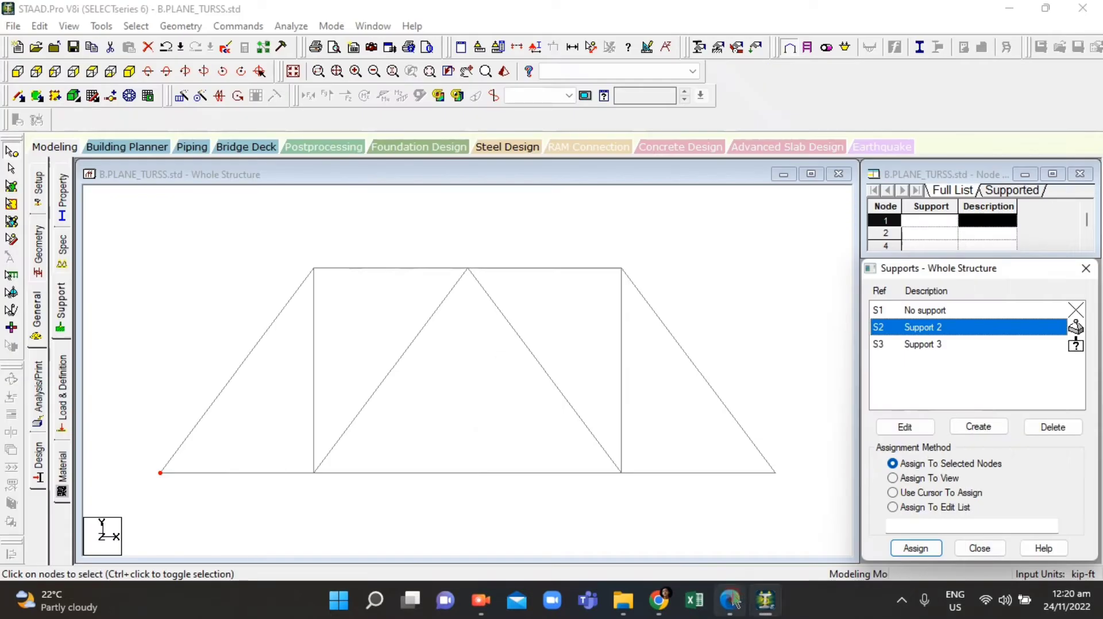
{"action": "left_click", "coordinate": [916, 548]}
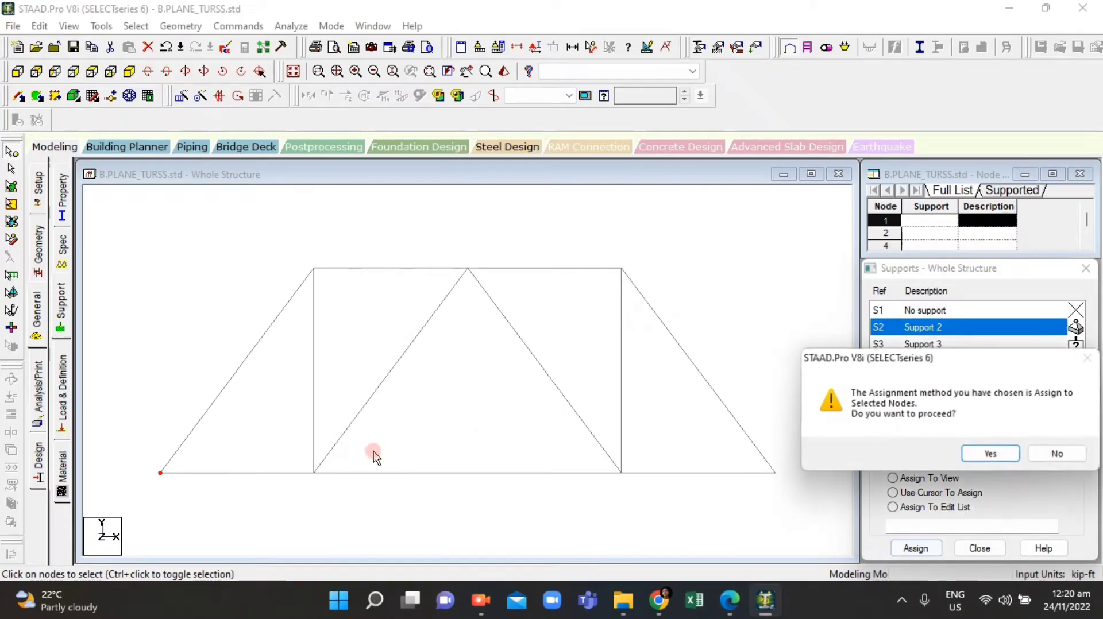
{"action": "left_click", "coordinate": [983, 454]}
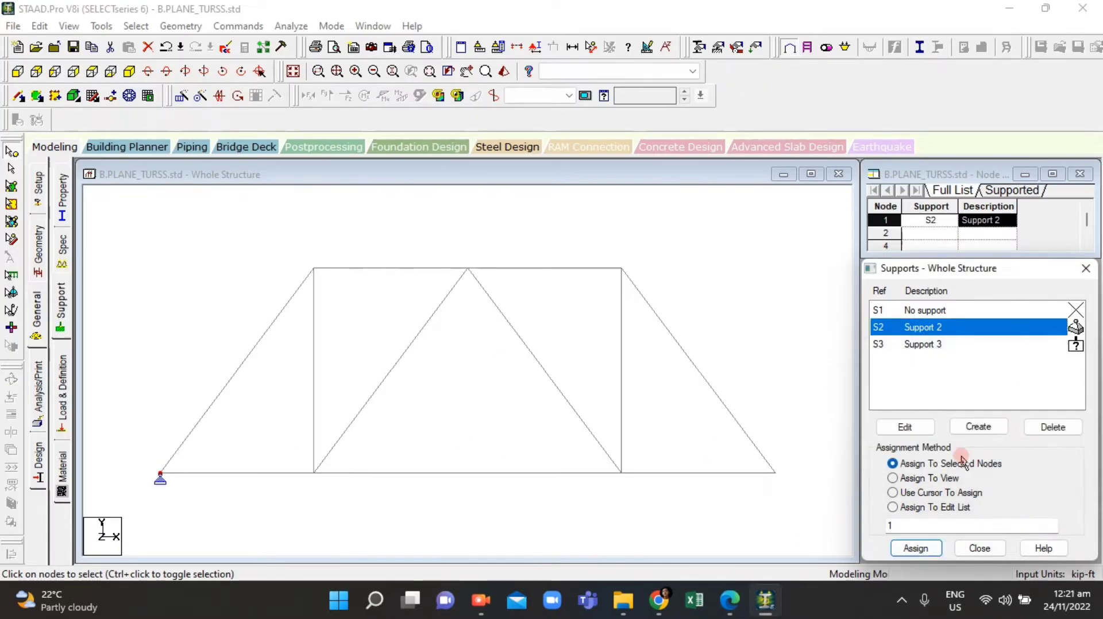
Step: Assign the roller support (Support 3) to the bottom-right node at G
{"action": "left_click", "coordinate": [915, 343]}
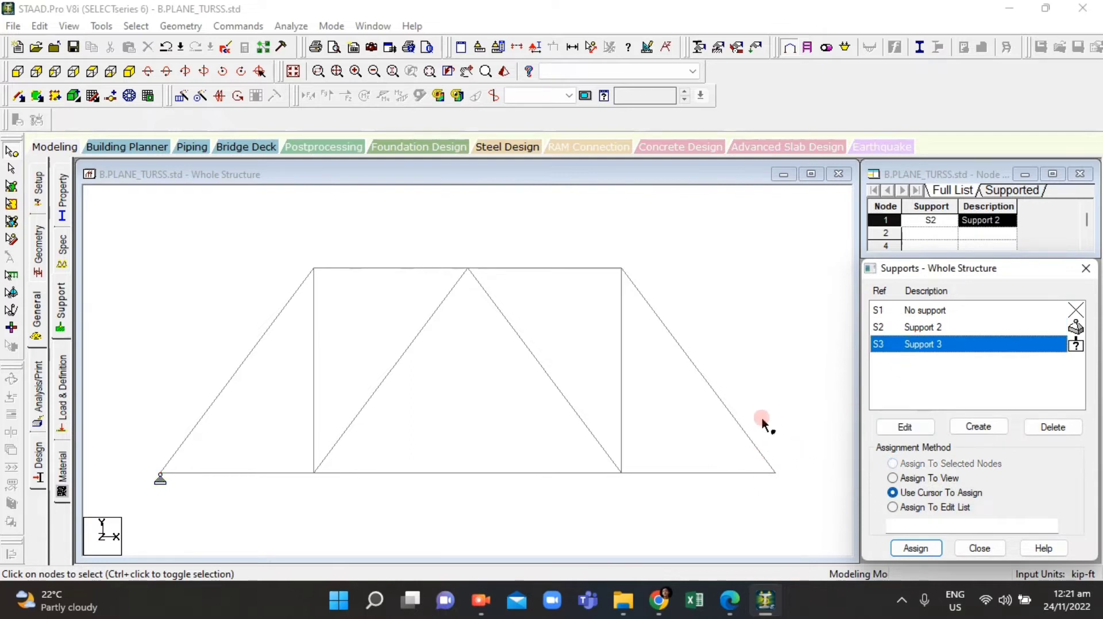
{"action": "left_click", "coordinate": [822, 528]}
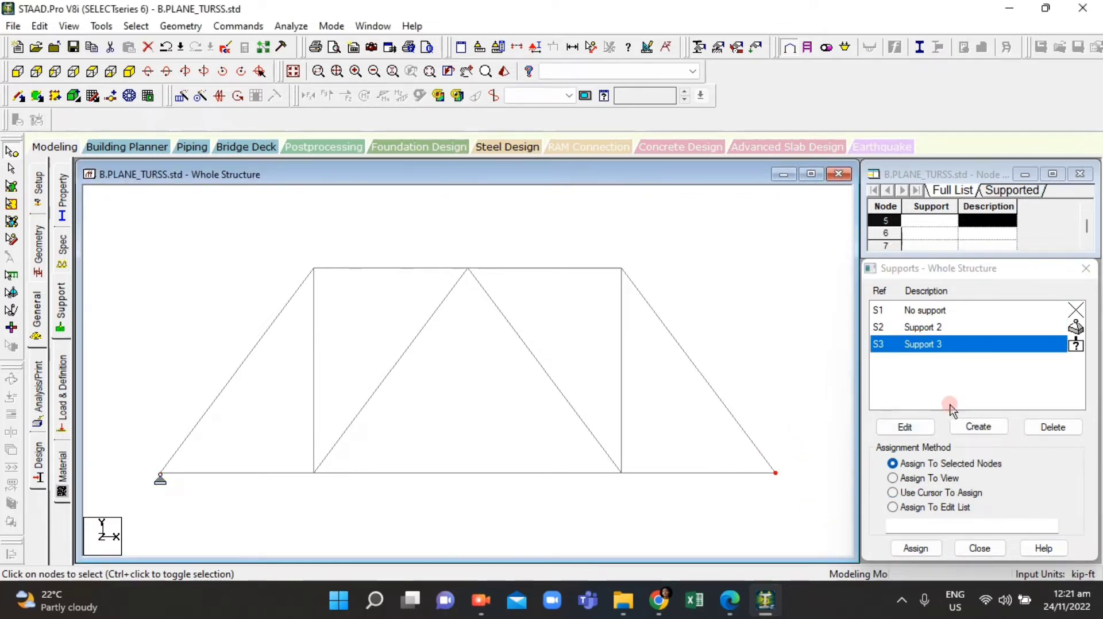
{"action": "left_click", "coordinate": [929, 547]}
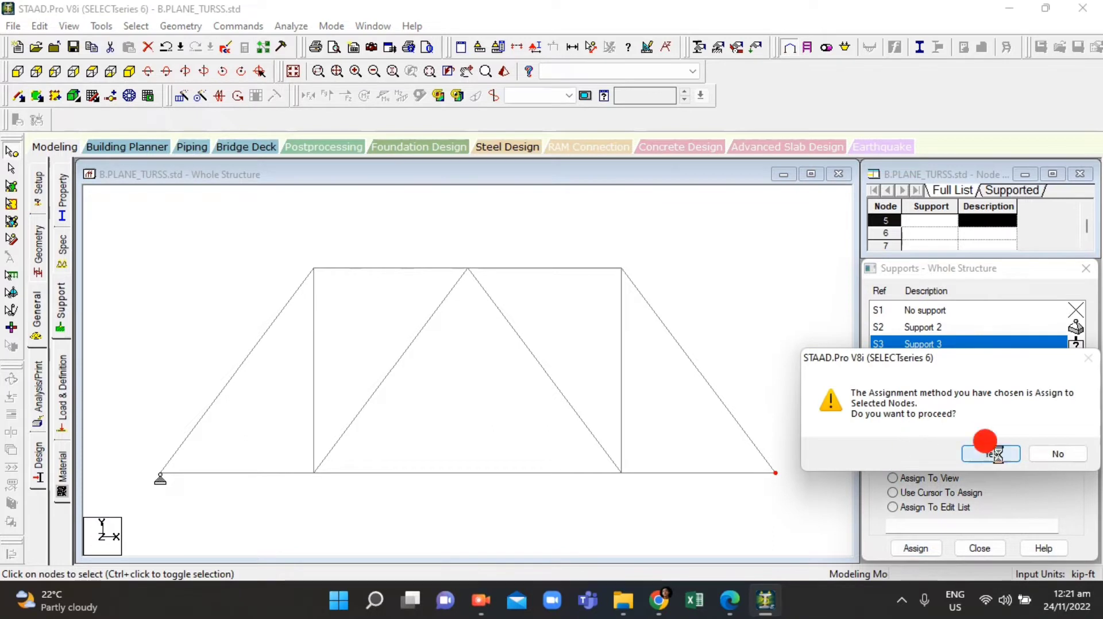
{"action": "left_click", "coordinate": [984, 453]}
{"action": "left_click", "coordinate": [796, 381]}
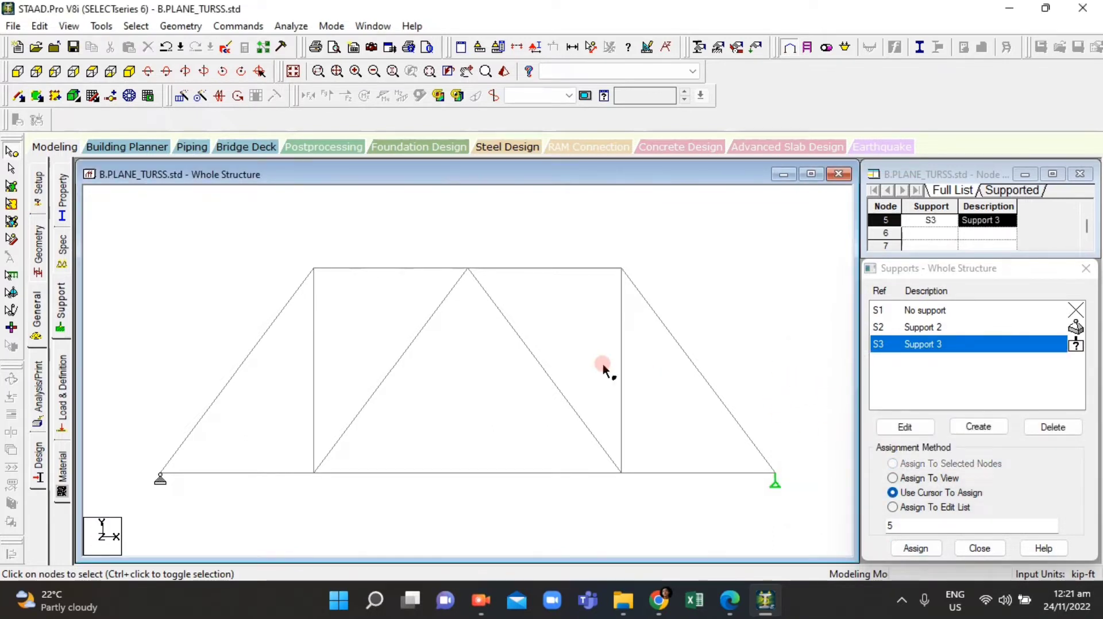
Step: Select all truss members and open the section database for assigning member properties
{"action": "scroll", "coordinate": [667, 371], "scroll_direction": "down", "scroll_amount": 2}
{"action": "scroll", "coordinate": [510, 437], "scroll_direction": "up", "scroll_amount": 1}
{"action": "scroll", "coordinate": [427, 408], "scroll_direction": "down", "scroll_amount": 2}
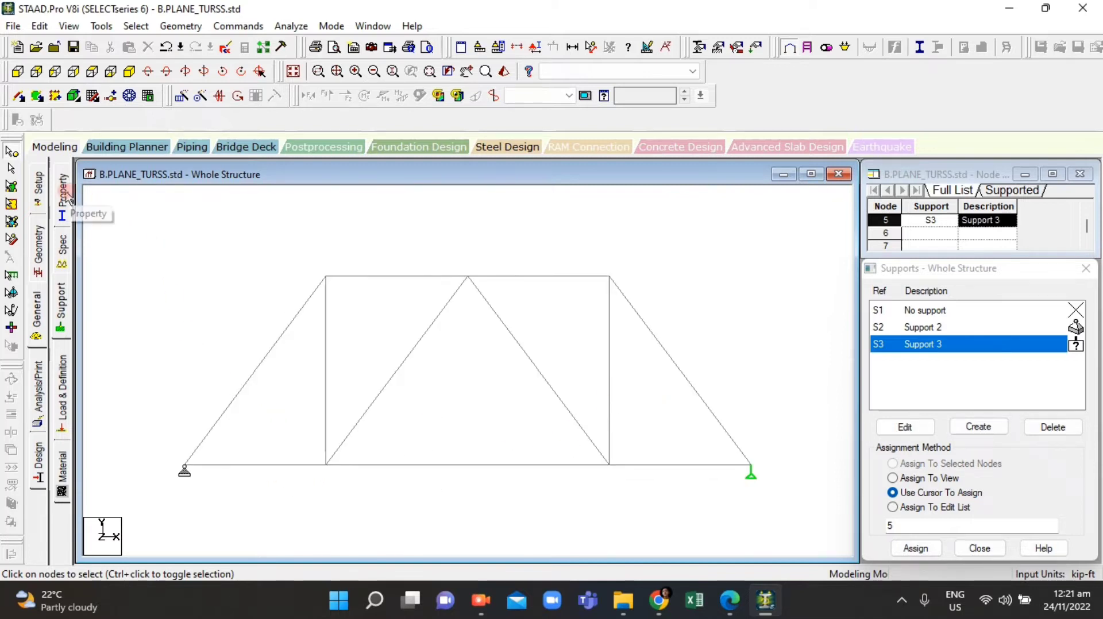
{"action": "left_click", "coordinate": [67, 197]}
{"action": "left_click_drag", "start_coordinate": [122, 215], "coordinate": [793, 522]}
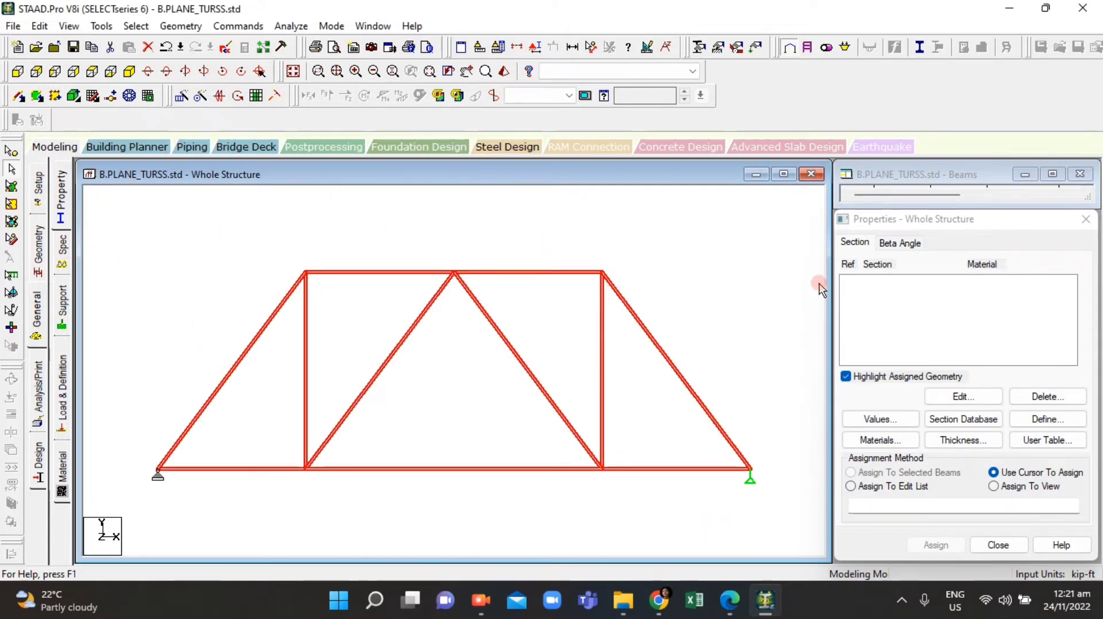
{"action": "left_click", "coordinate": [996, 419]}
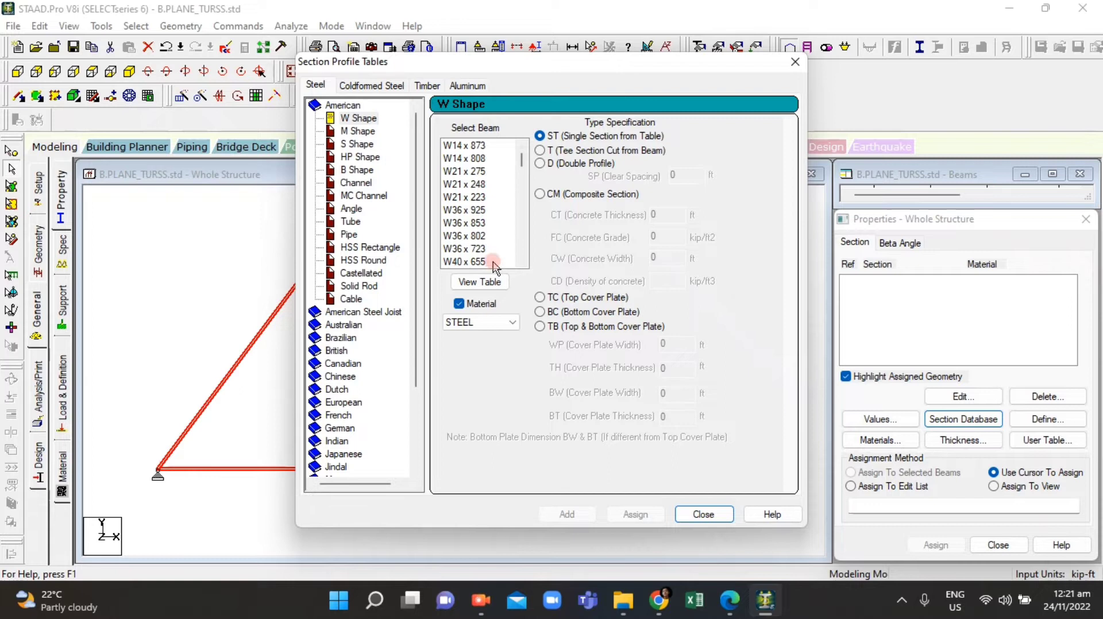
Step: Review the member section and material specifications given in the assignment PDF
{"action": "left_click", "coordinate": [729, 606]}
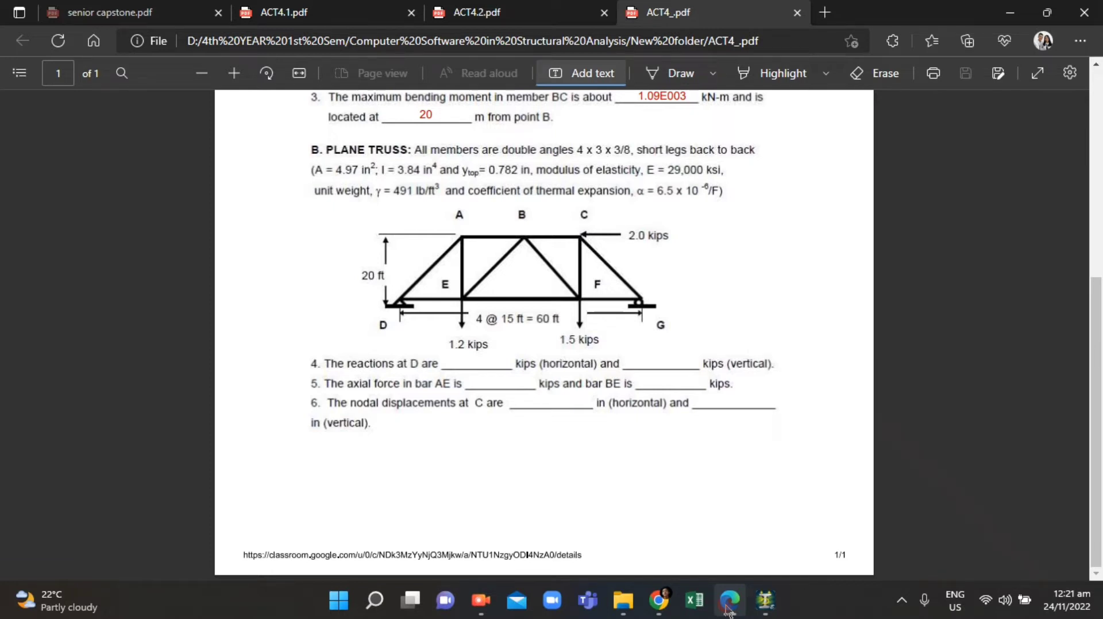
{"action": "left_click", "coordinate": [457, 158]}
{"action": "left_click", "coordinate": [608, 154]}
{"action": "left_click", "coordinate": [588, 151]}
{"action": "left_click", "coordinate": [740, 174]}
{"action": "left_click", "coordinate": [722, 560]}
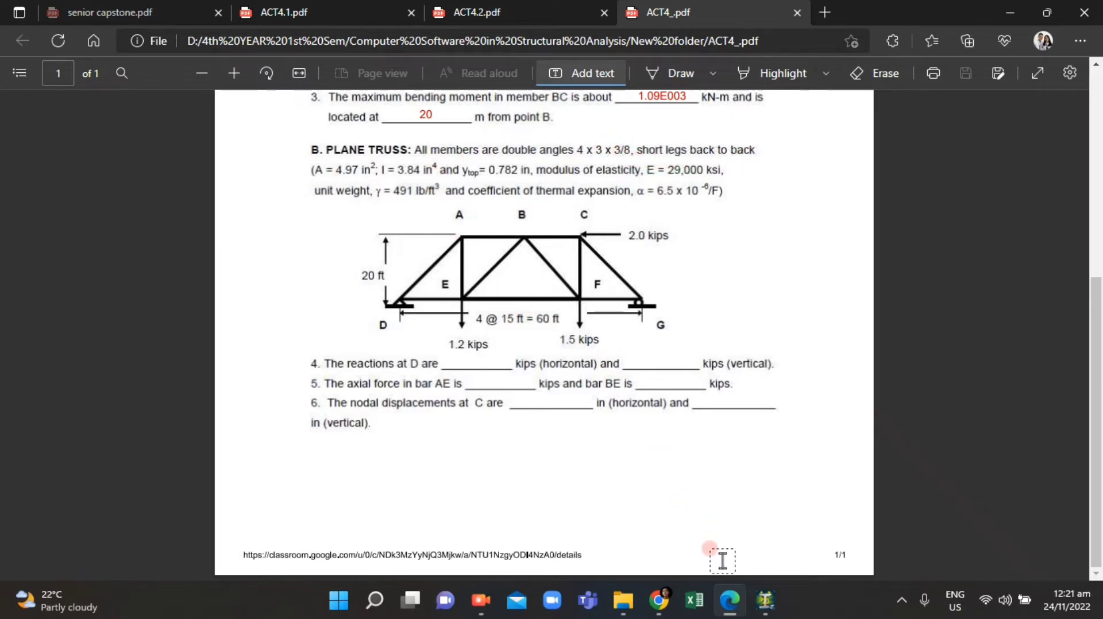
{"action": "left_click", "coordinate": [756, 606]}
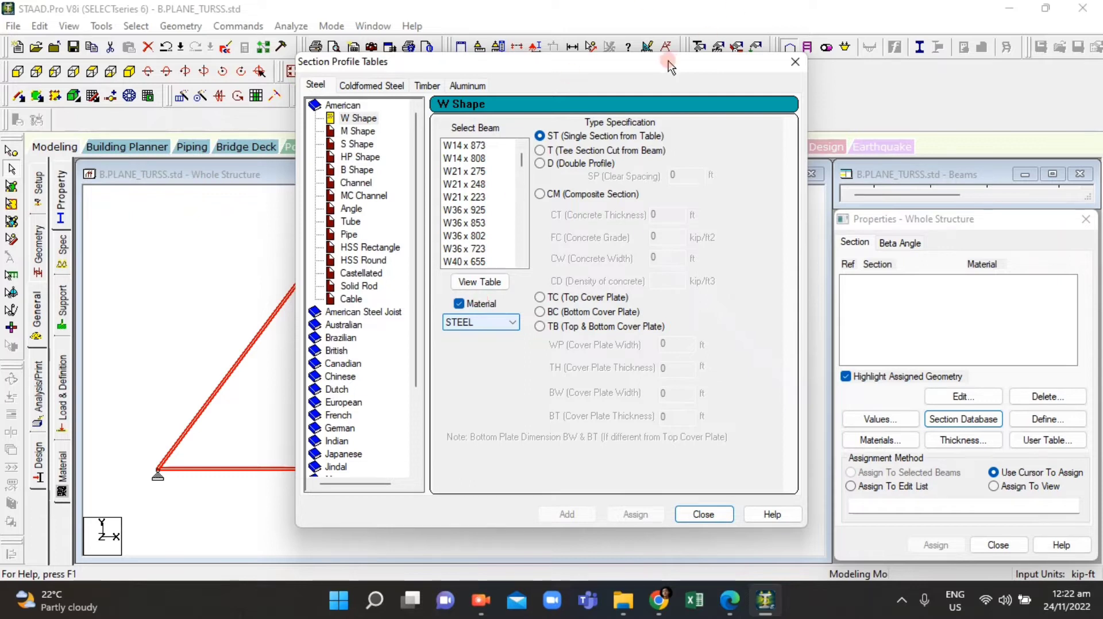
Step: Open the American Angle section table and compare its sizes against the double-angle 4 x 3 x 3/8 specification in the PDF
{"action": "left_click", "coordinate": [351, 209]}
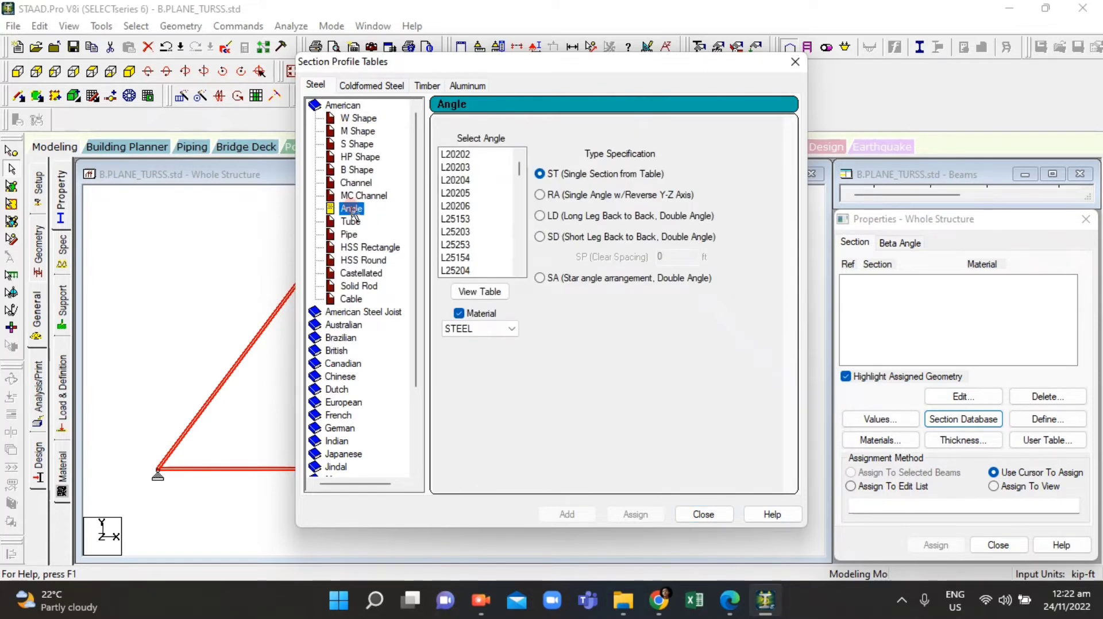
{"action": "left_click", "coordinate": [479, 293]}
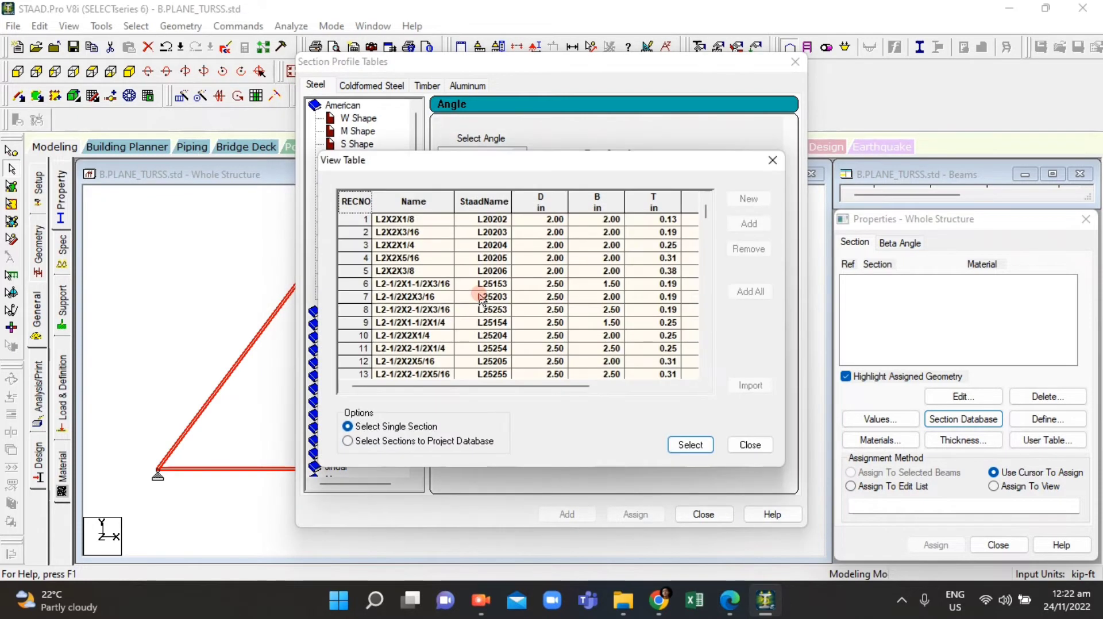
{"action": "left_click", "coordinate": [729, 601]}
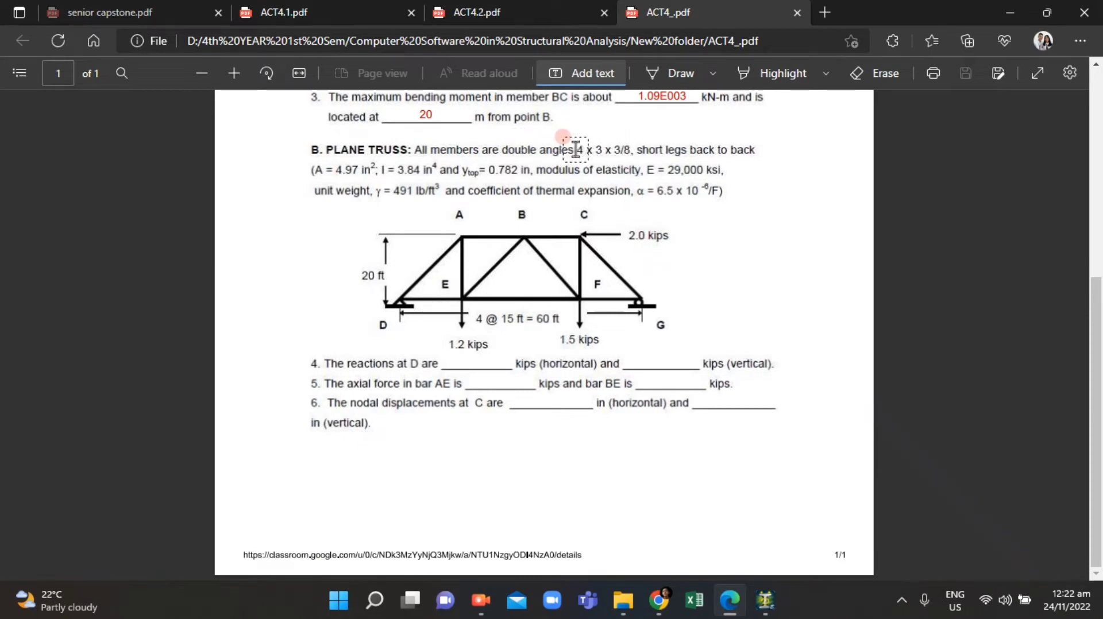
{"action": "left_click", "coordinate": [728, 608]}
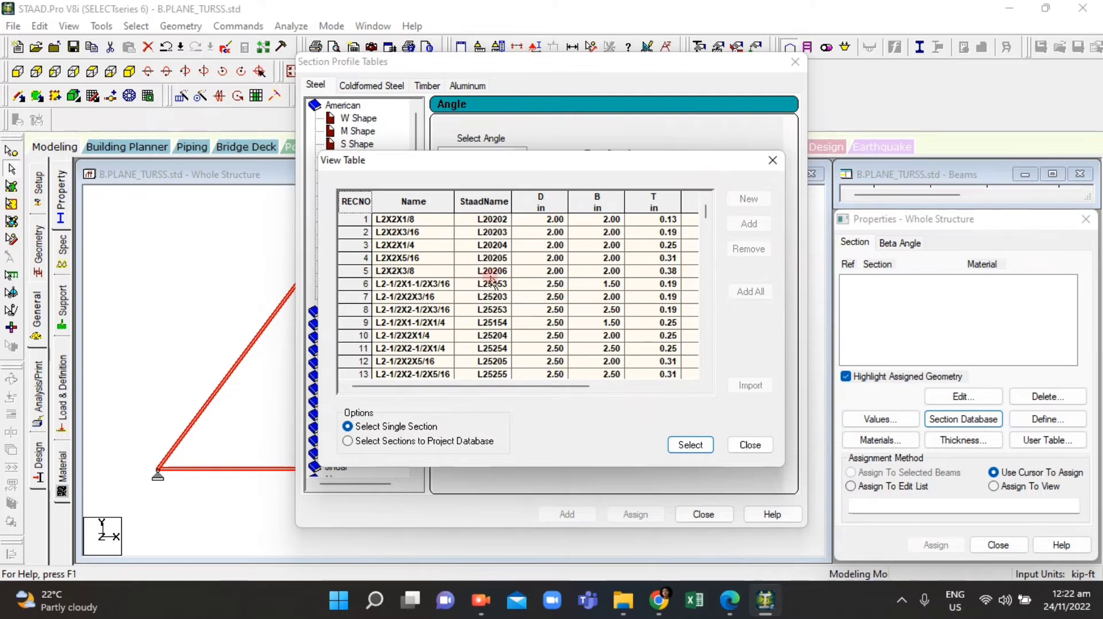
{"action": "left_click_drag", "start_coordinate": [707, 214], "coordinate": [705, 276]}
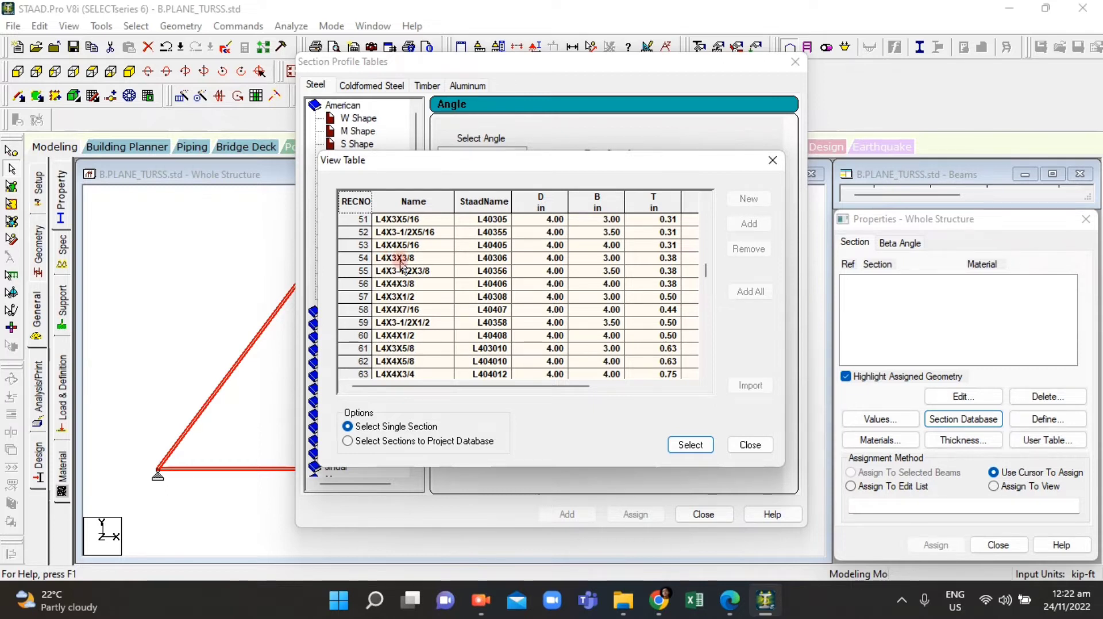
{"action": "left_click", "coordinate": [729, 608]}
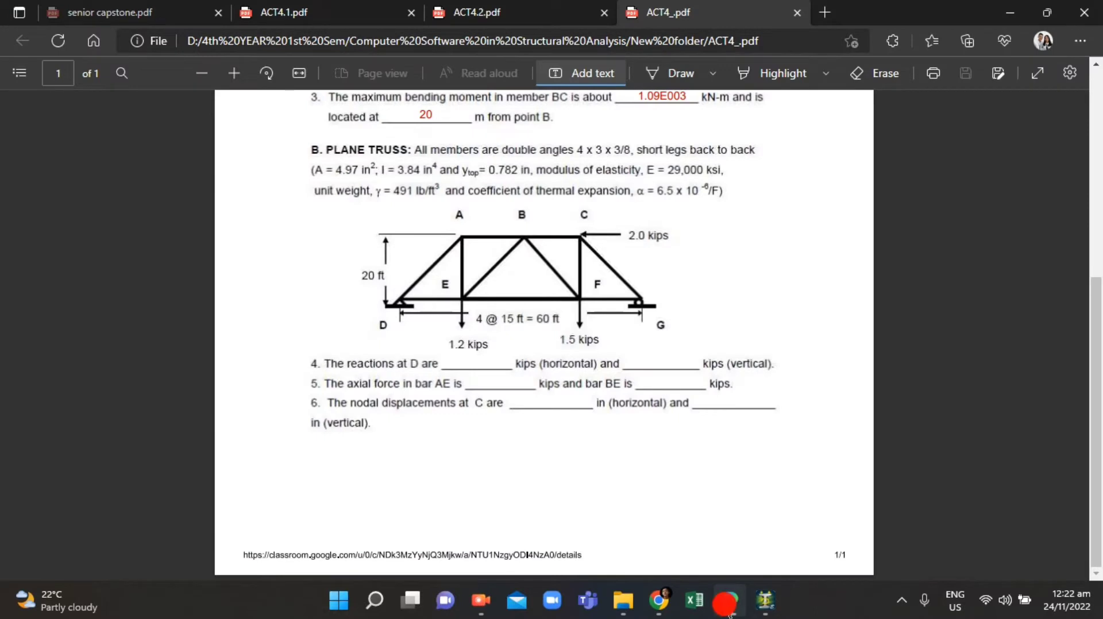
{"action": "left_click", "coordinate": [726, 608]}
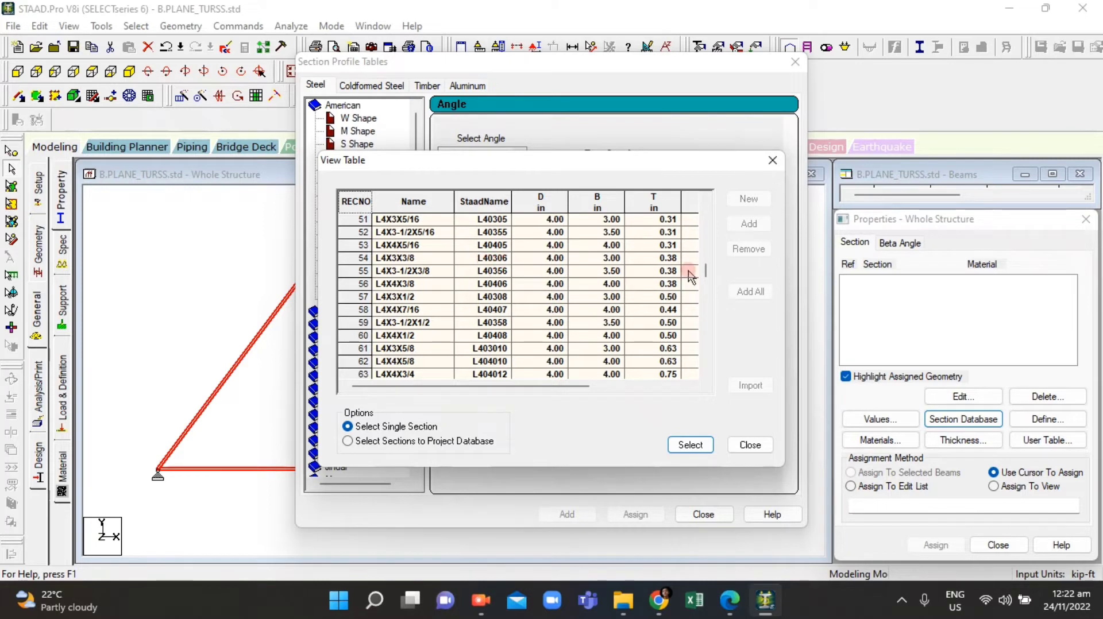
{"action": "left_click", "coordinate": [750, 444]}
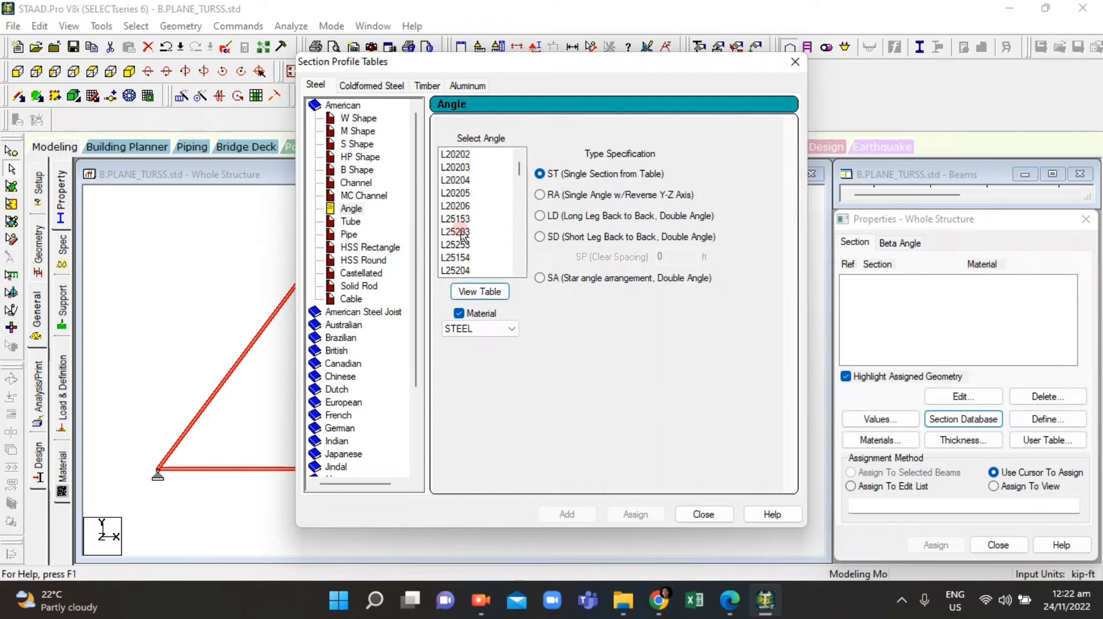
Step: Pick angle L40306, recheck the PDF, set it as a short-leg back-to-back double angle (SD) in steel, and add it
{"action": "scroll", "coordinate": [462, 235], "scroll_direction": "down", "scroll_amount": 8}
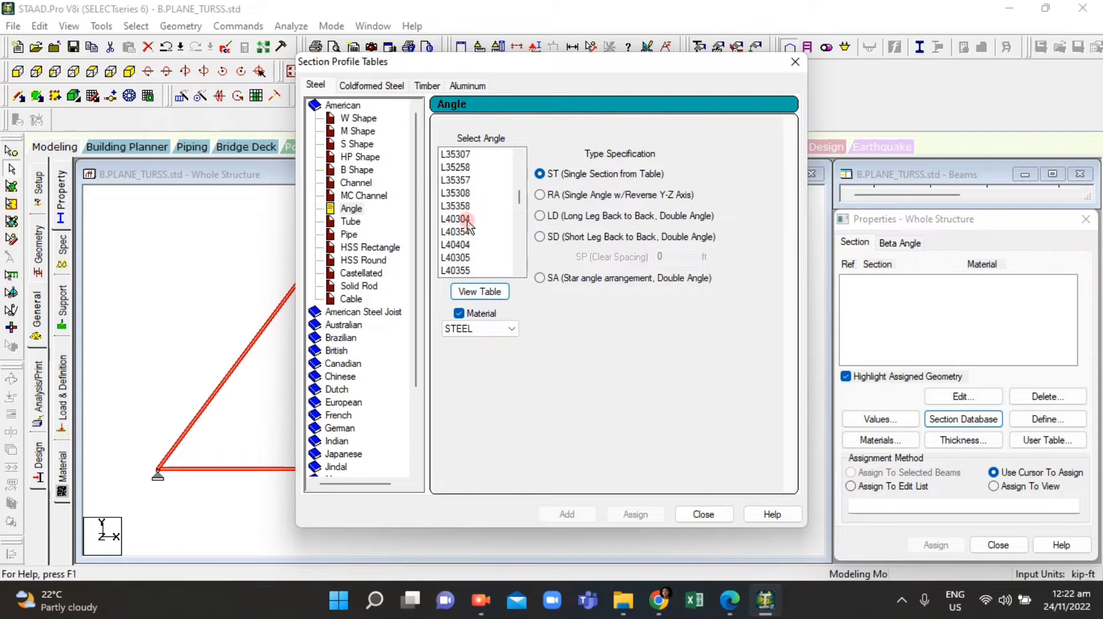
{"action": "left_click_drag", "start_coordinate": [518, 196], "coordinate": [521, 206]}
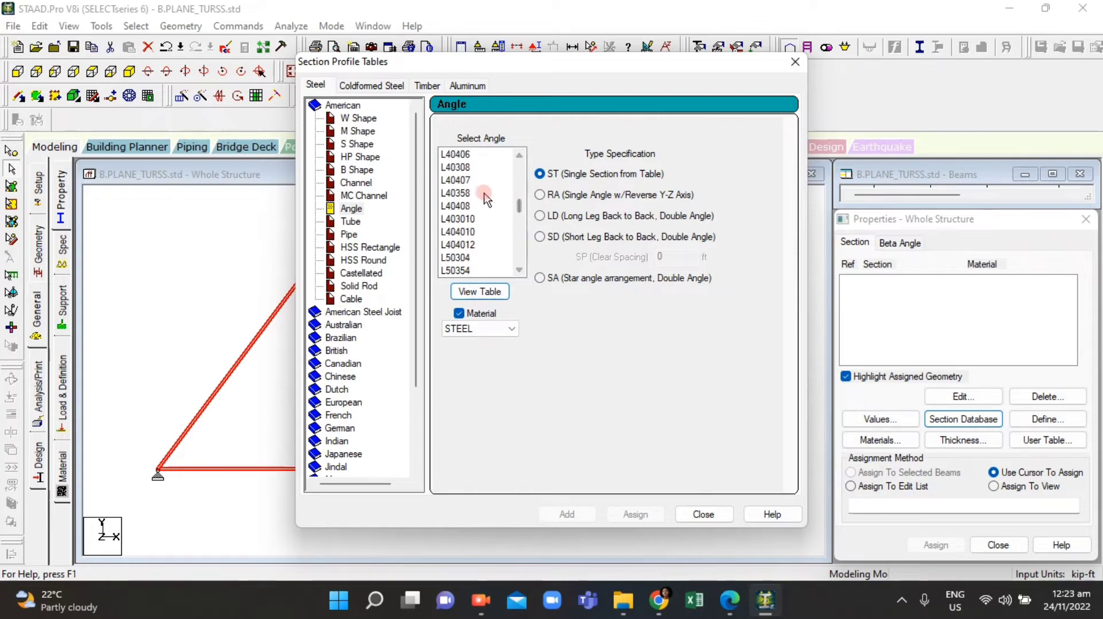
{"action": "scroll", "coordinate": [460, 237], "scroll_direction": "up", "scroll_amount": 2}
{"action": "scroll", "coordinate": [463, 210], "scroll_direction": "up", "scroll_amount": 3}
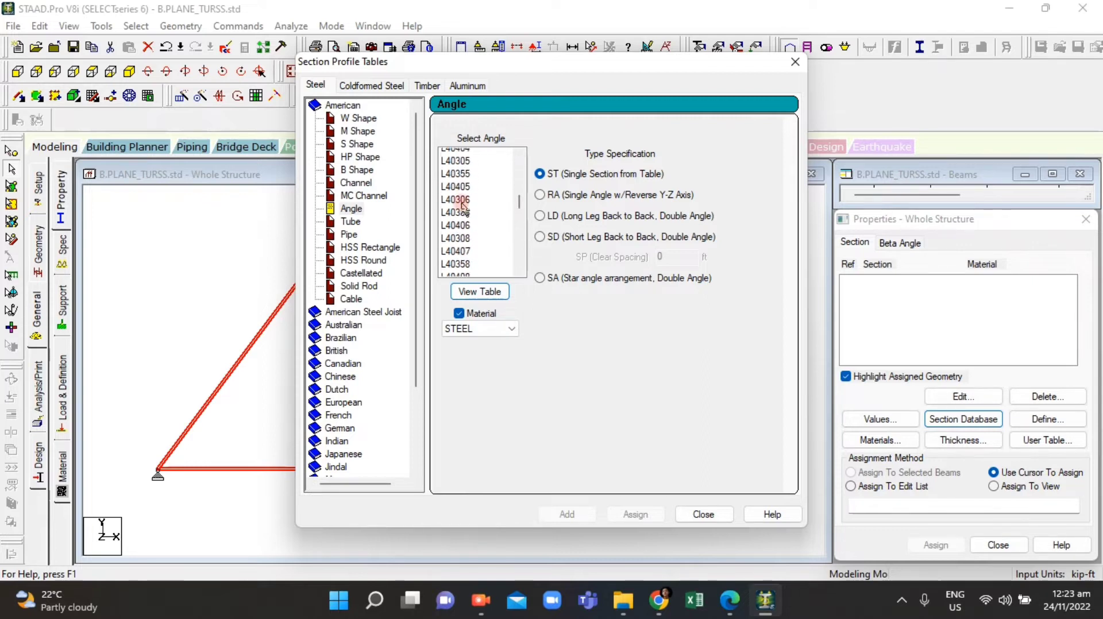
{"action": "left_click", "coordinate": [461, 206]}
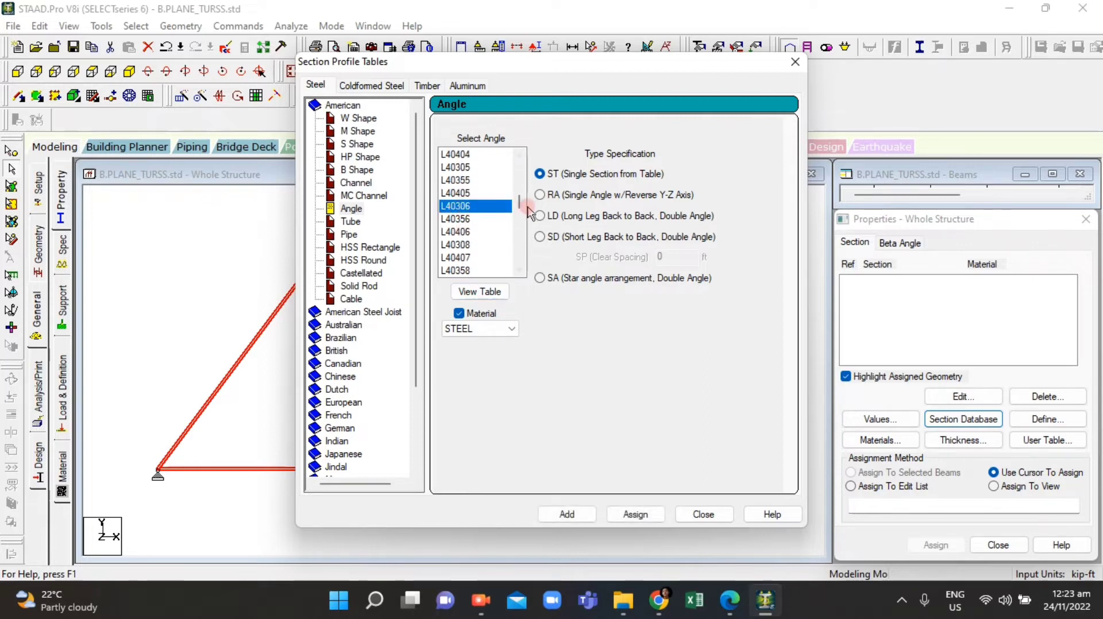
{"action": "left_click", "coordinate": [742, 608]}
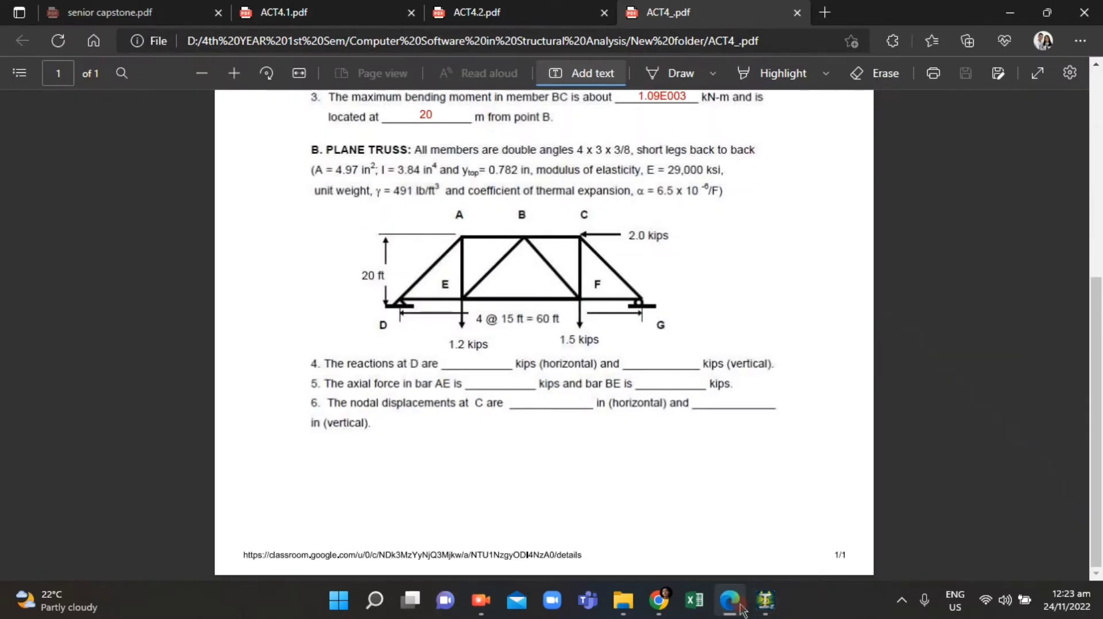
{"action": "left_click", "coordinate": [742, 607]}
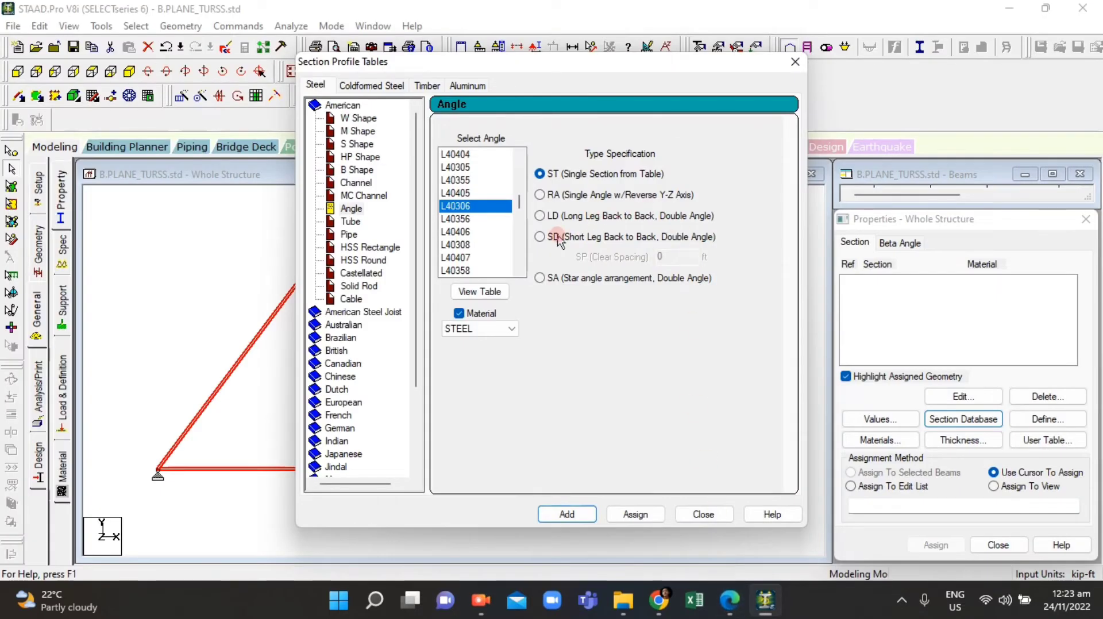
{"action": "left_click", "coordinate": [540, 238]}
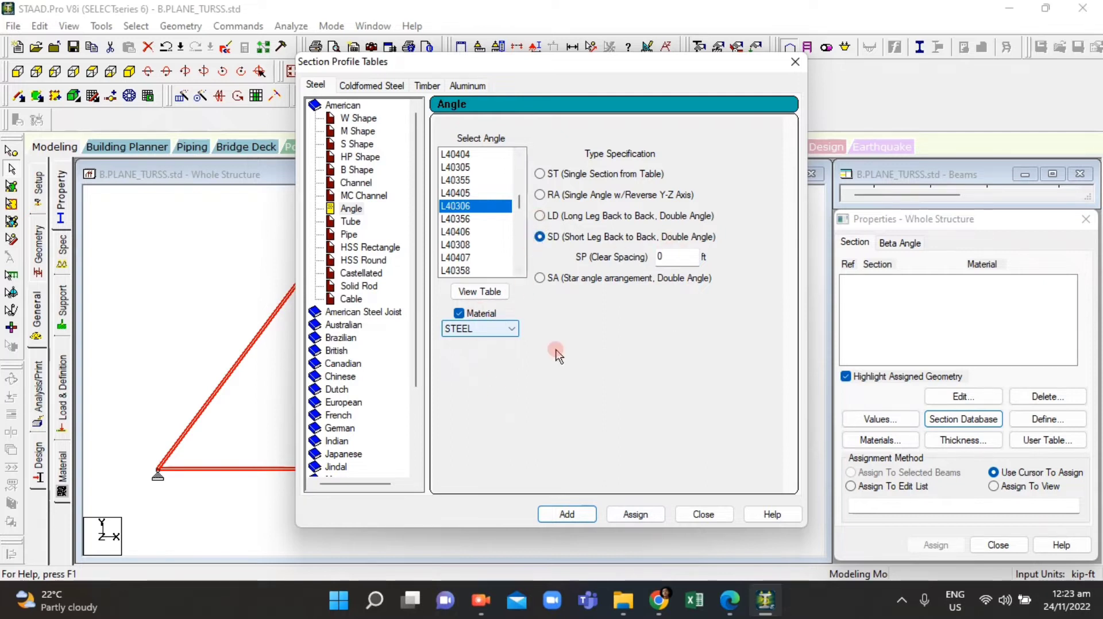
{"action": "left_click", "coordinate": [573, 514]}
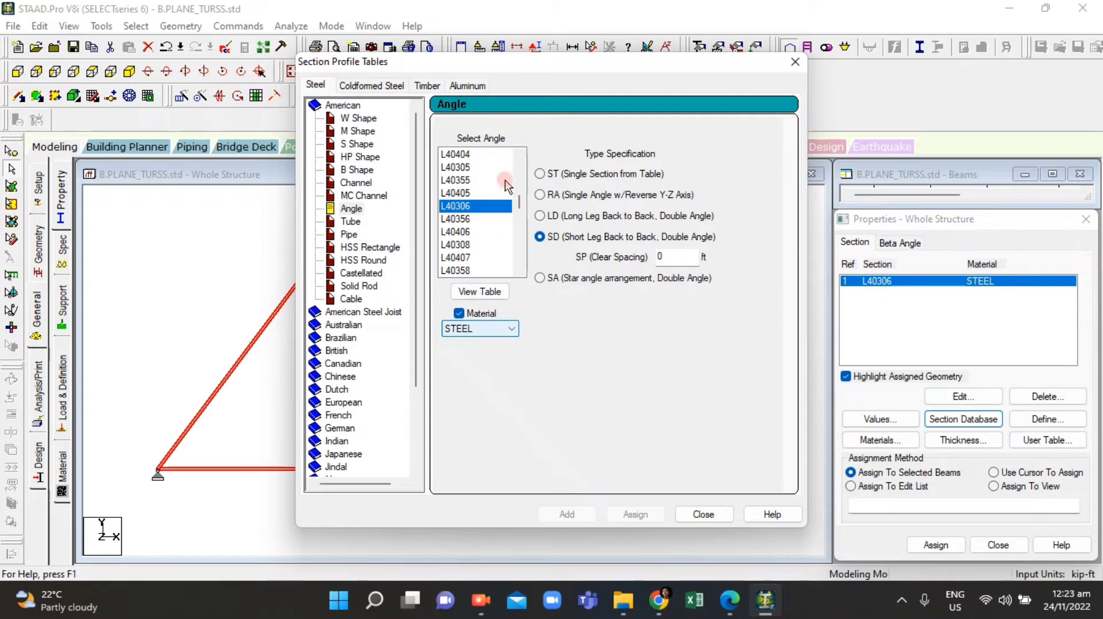
Step: Close the section tables and assign the L40306 section to the selected truss members, confirming the assignment
{"action": "left_click", "coordinate": [703, 514]}
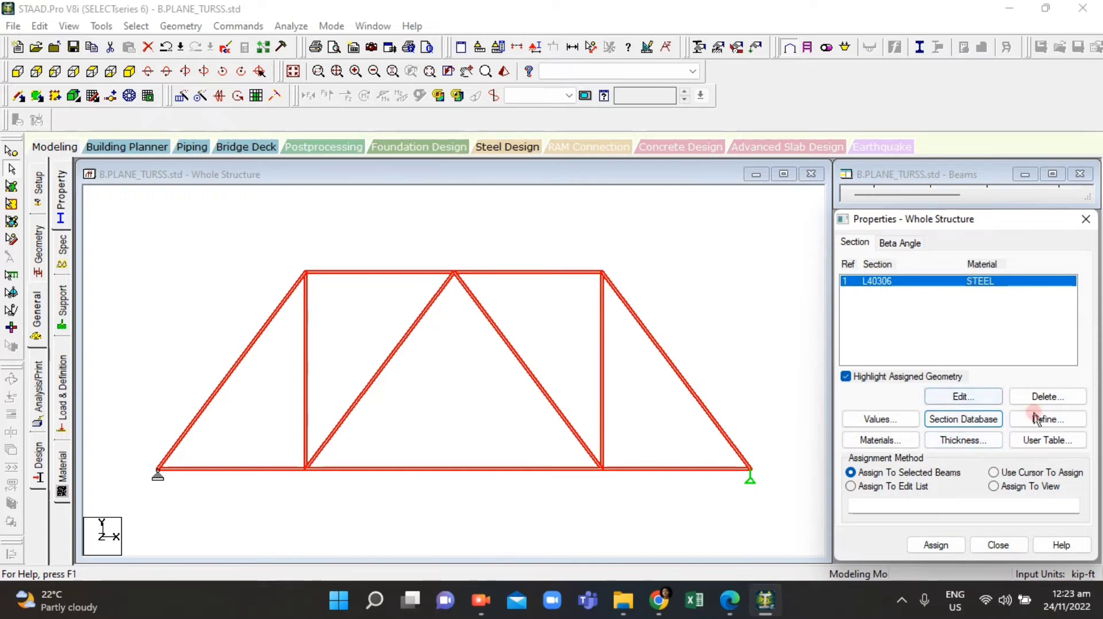
{"action": "left_click", "coordinate": [938, 548]}
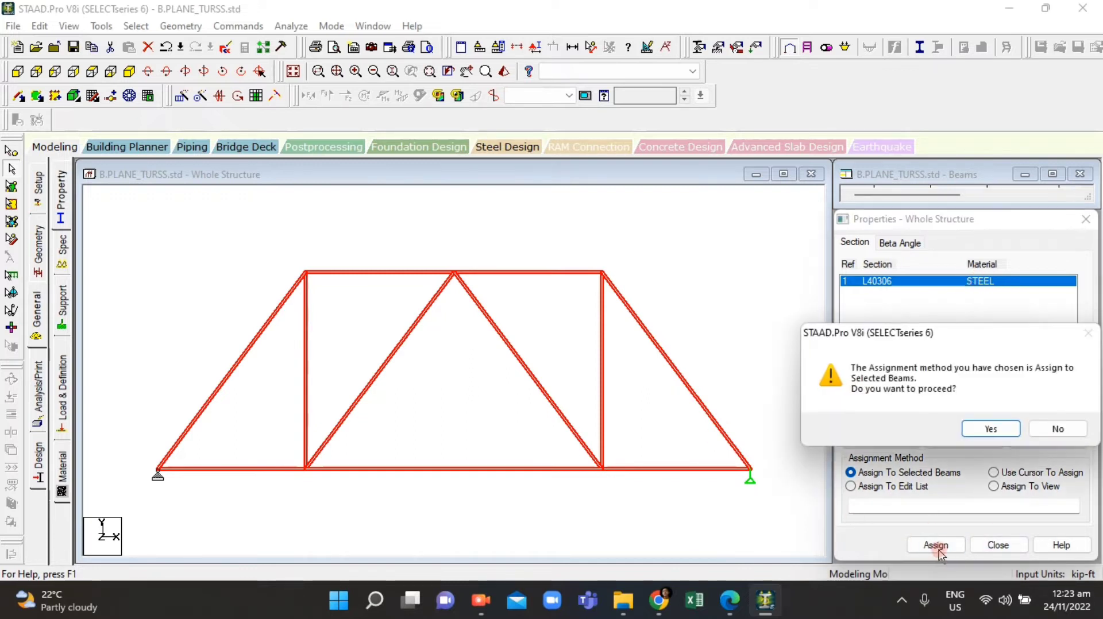
{"action": "left_click", "coordinate": [984, 429]}
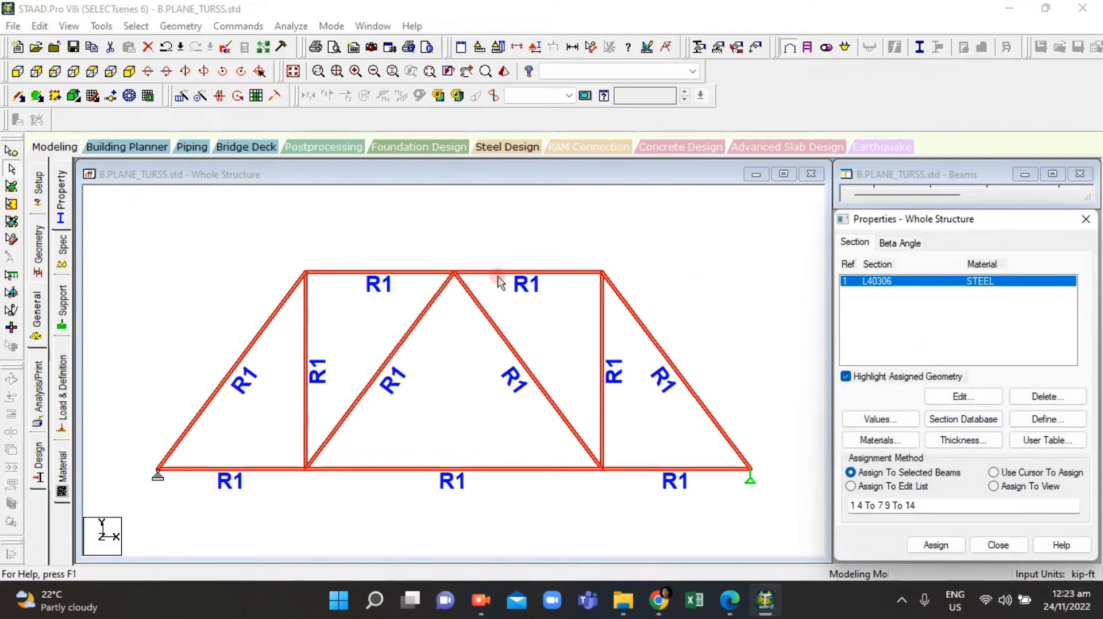
{"action": "scroll", "coordinate": [584, 309], "scroll_direction": "down", "scroll_amount": 2}
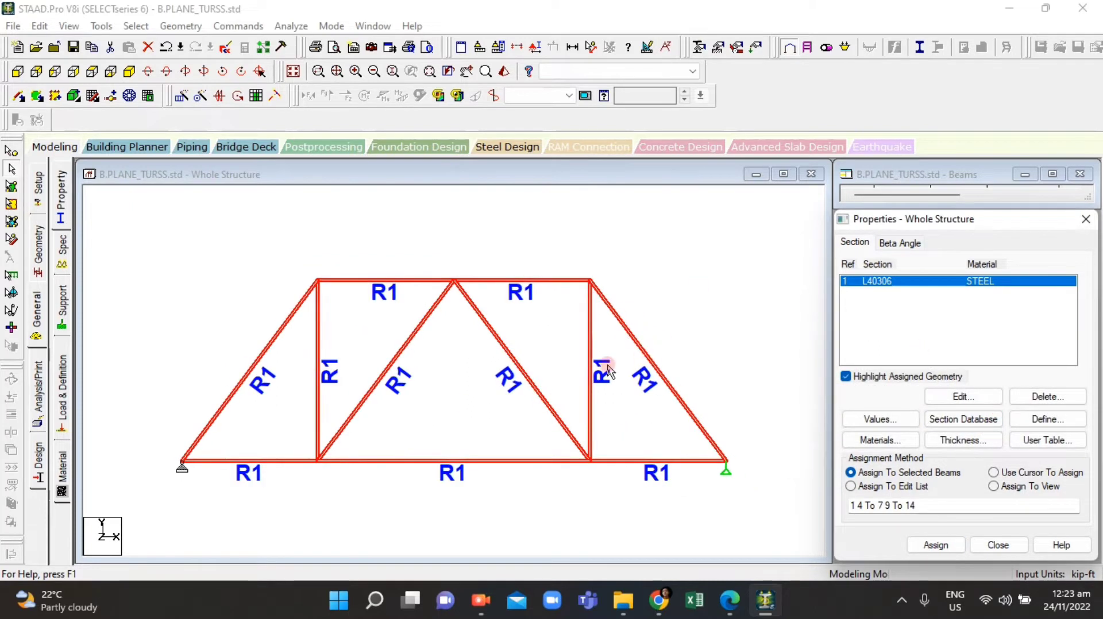
{"action": "left_click", "coordinate": [488, 360]}
{"action": "left_click", "coordinate": [502, 370]}
{"action": "left_click", "coordinate": [396, 275]}
{"action": "left_click_drag", "start_coordinate": [160, 231], "coordinate": [757, 488]}
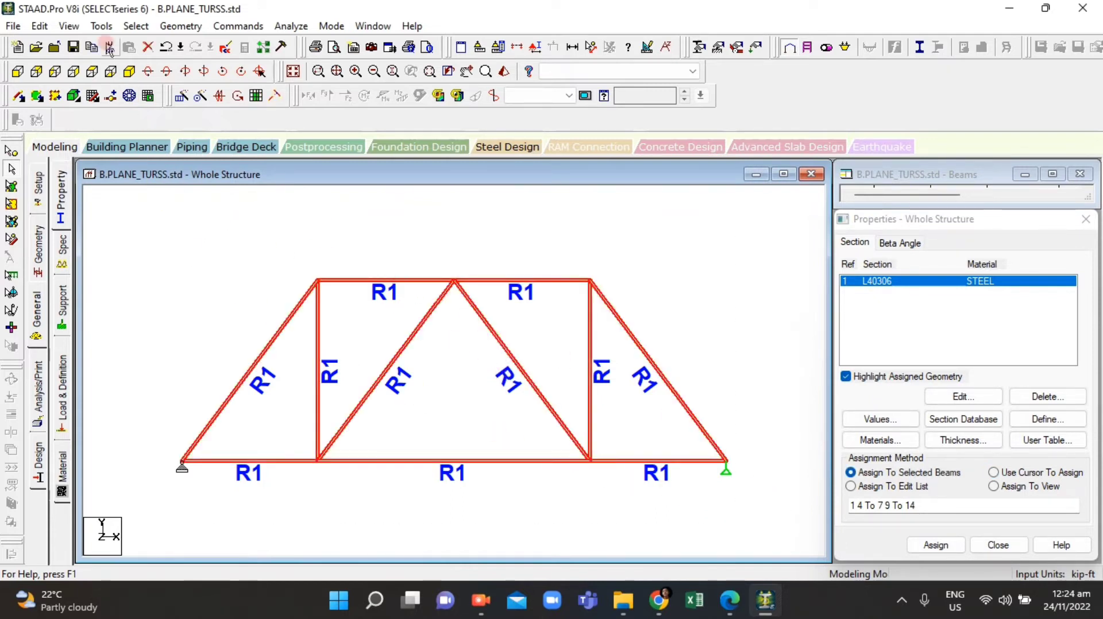
{"action": "left_click", "coordinate": [78, 26]}
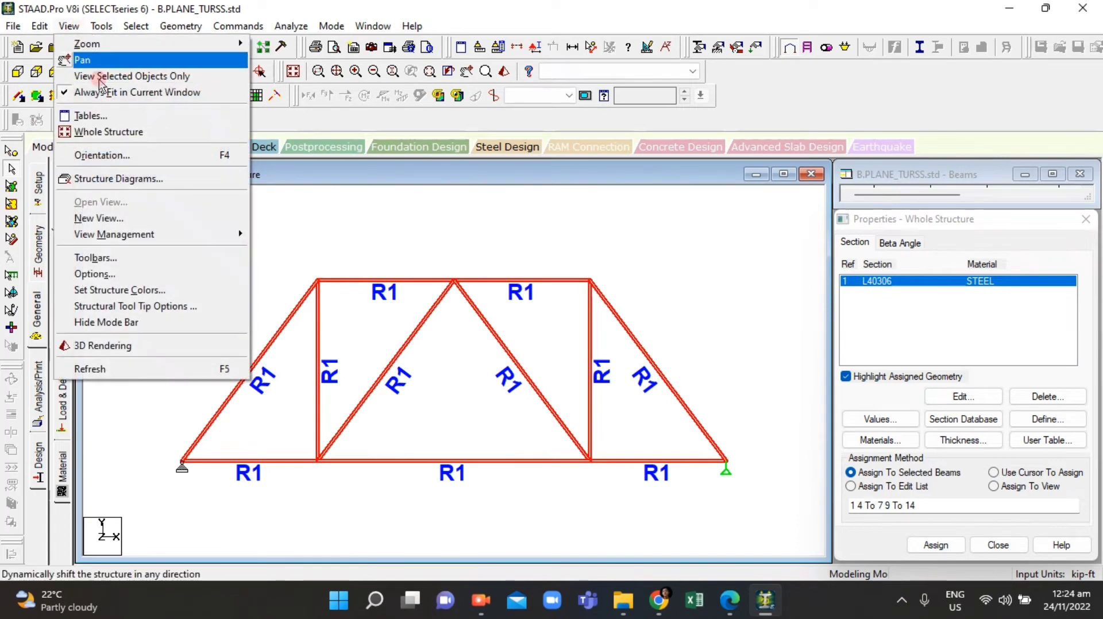
{"action": "left_click", "coordinate": [154, 274]}
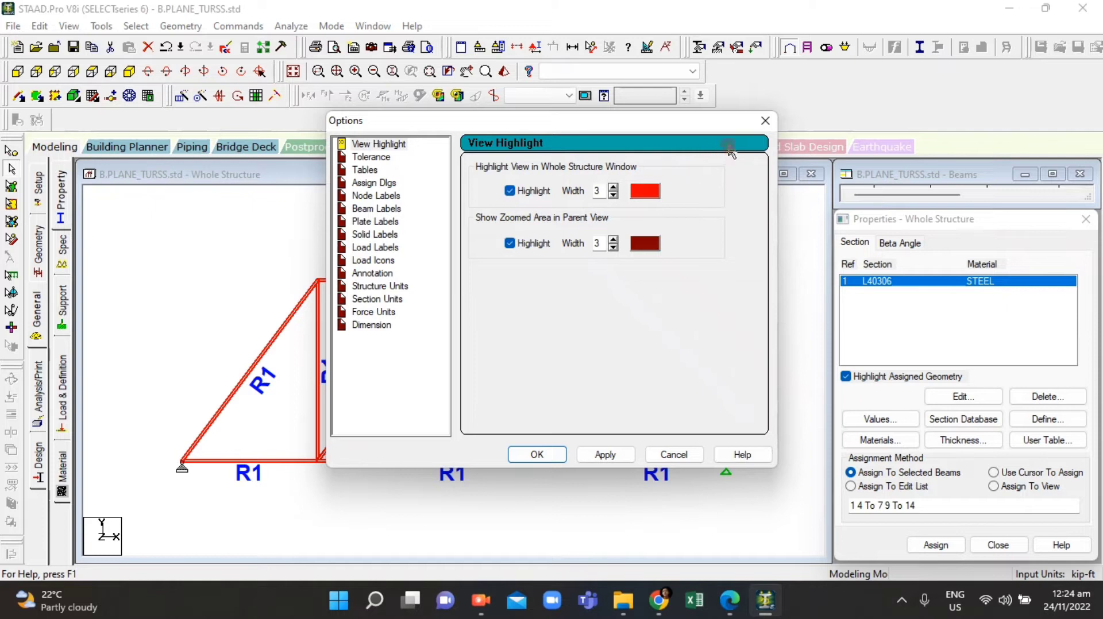
{"action": "left_click", "coordinate": [764, 121]}
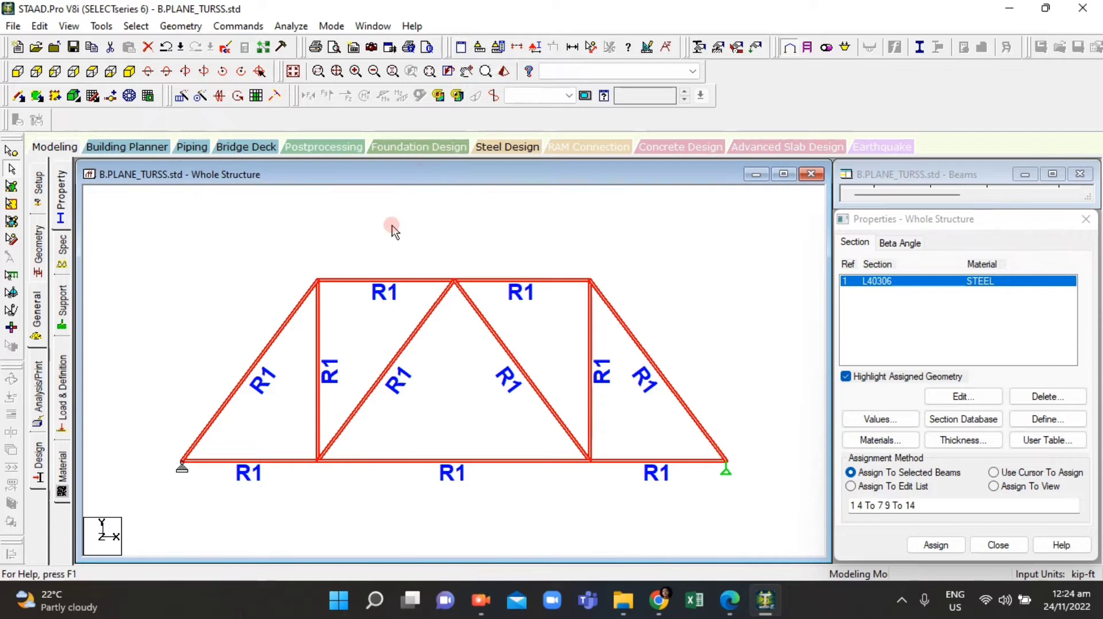
Step: Look through the tabs of the structure diagrams labels dialog for display options, then close it
{"action": "right_click", "coordinate": [384, 249]}
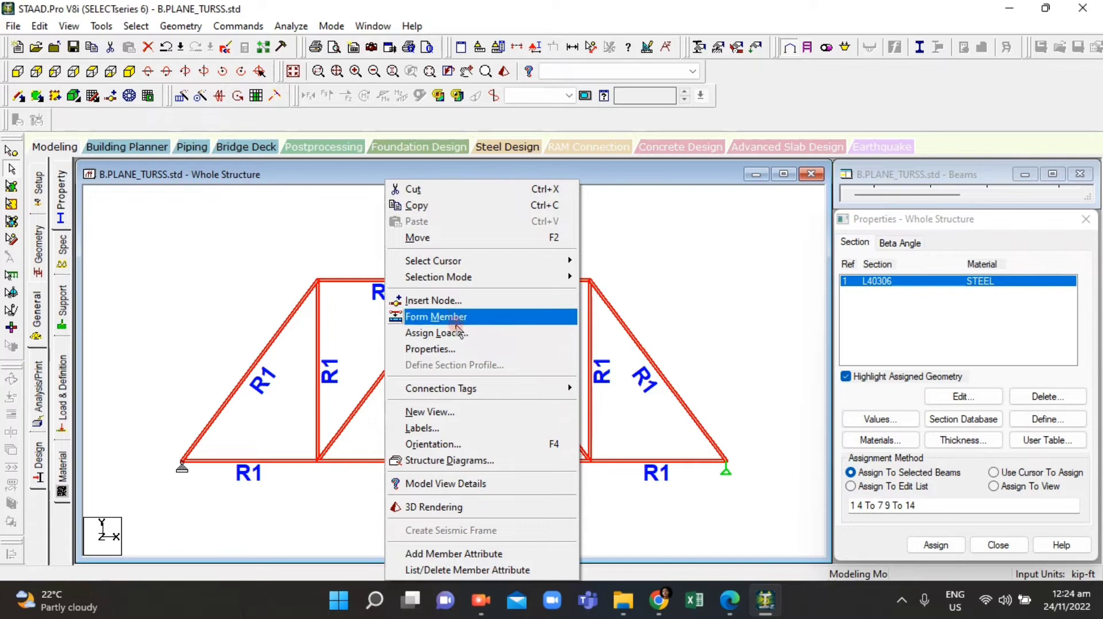
{"action": "left_click", "coordinate": [459, 428]}
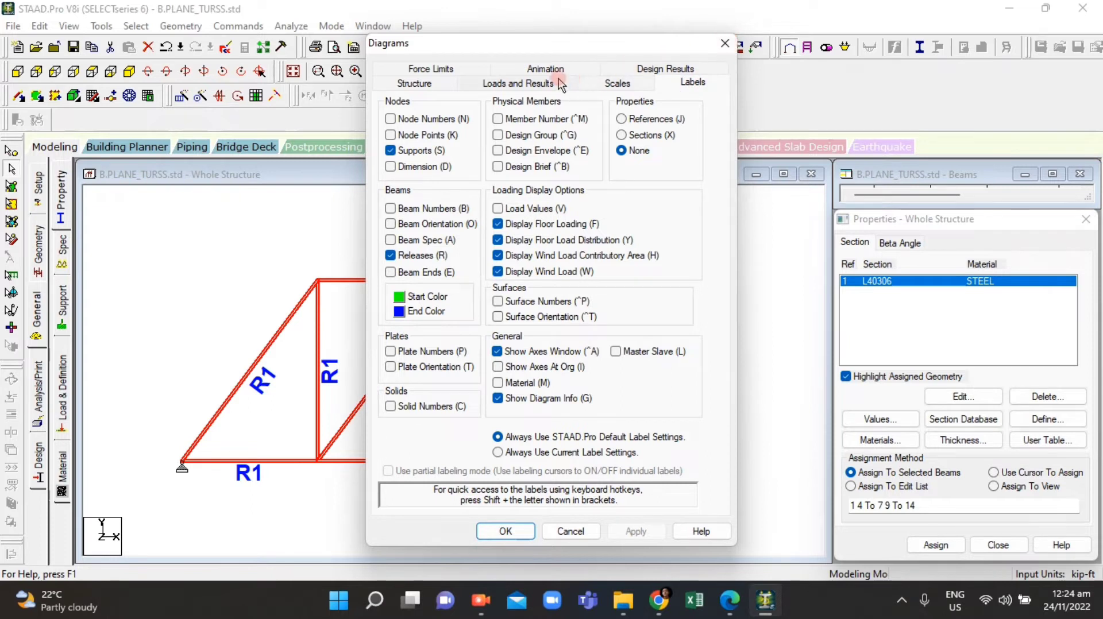
{"action": "left_click", "coordinate": [520, 73]}
{"action": "left_click", "coordinate": [455, 88]}
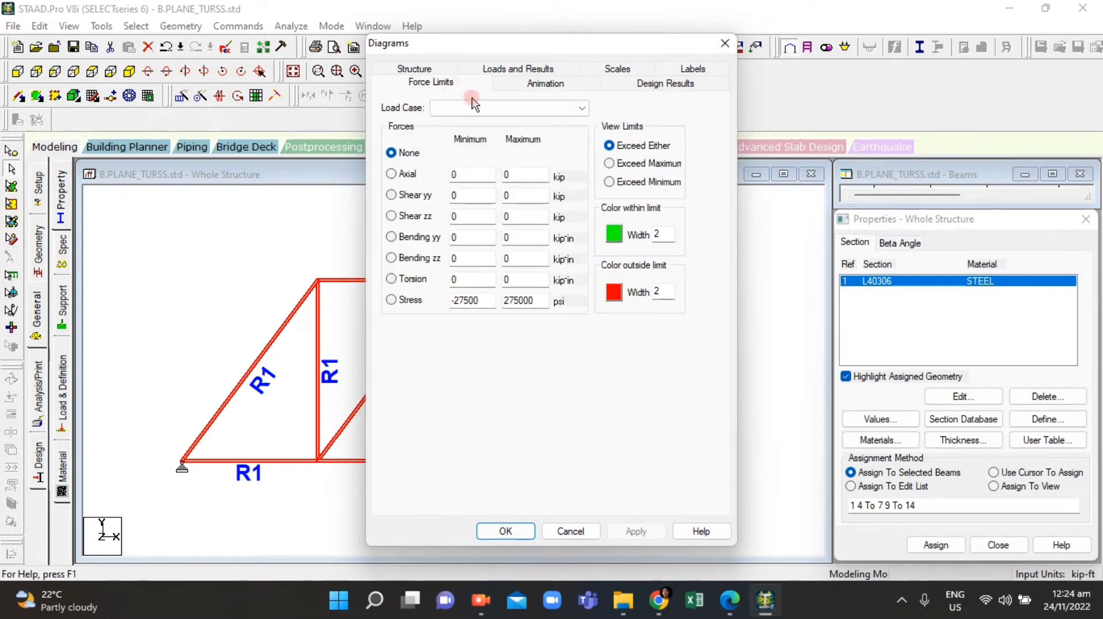
{"action": "left_click", "coordinate": [578, 85]}
{"action": "left_click", "coordinate": [649, 82]}
{"action": "left_click", "coordinate": [639, 241]}
{"action": "left_click", "coordinate": [664, 82]}
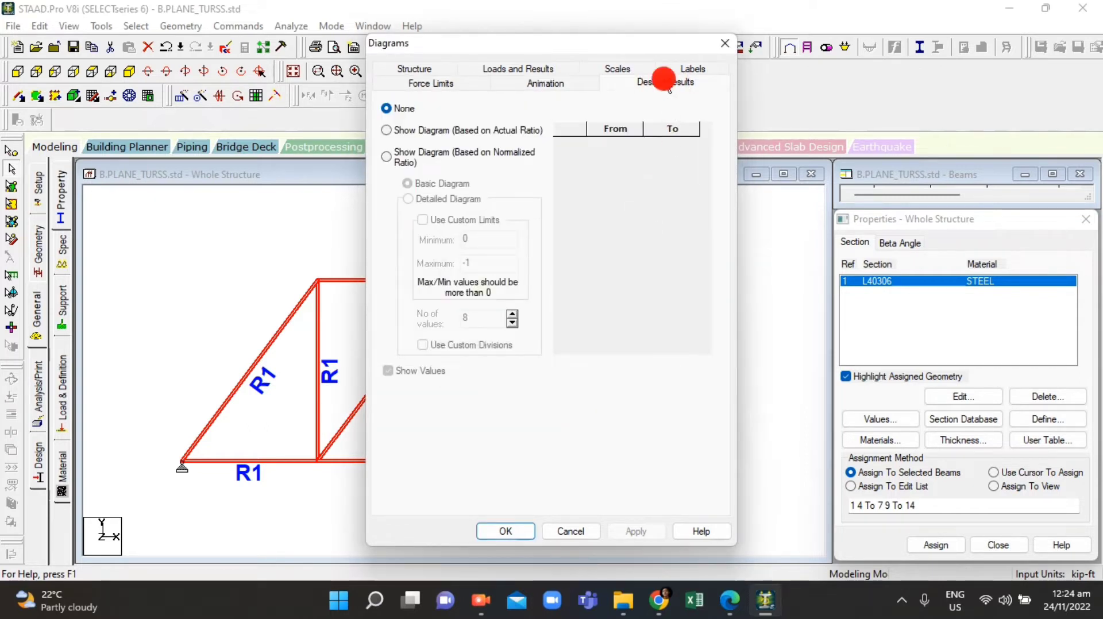
{"action": "left_click", "coordinate": [691, 70]}
{"action": "left_click", "coordinate": [627, 84]}
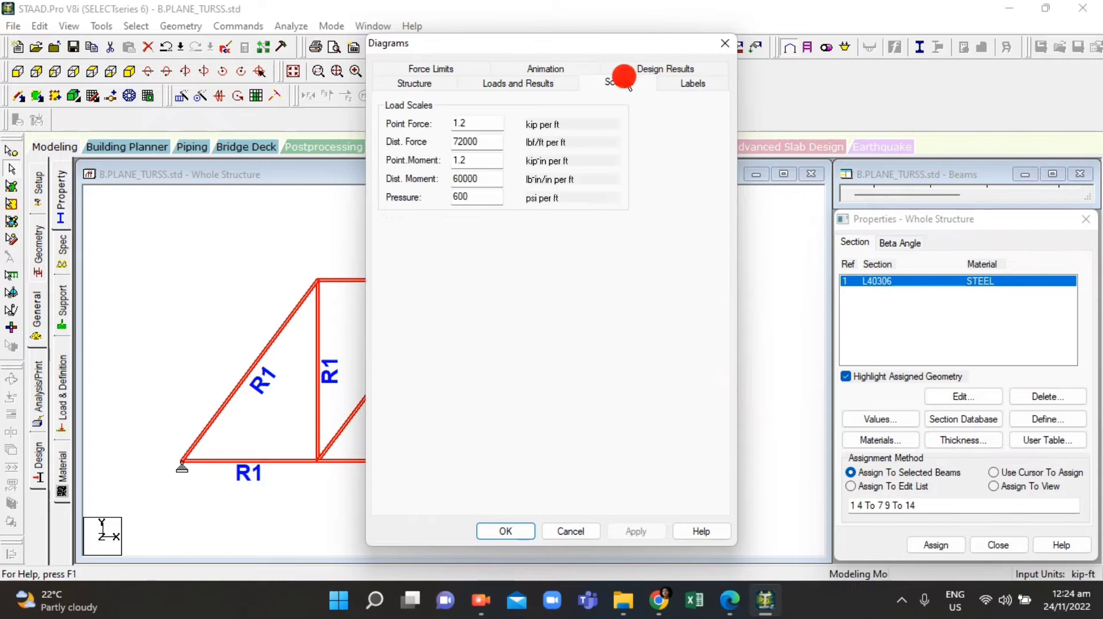
{"action": "left_click", "coordinate": [532, 81]}
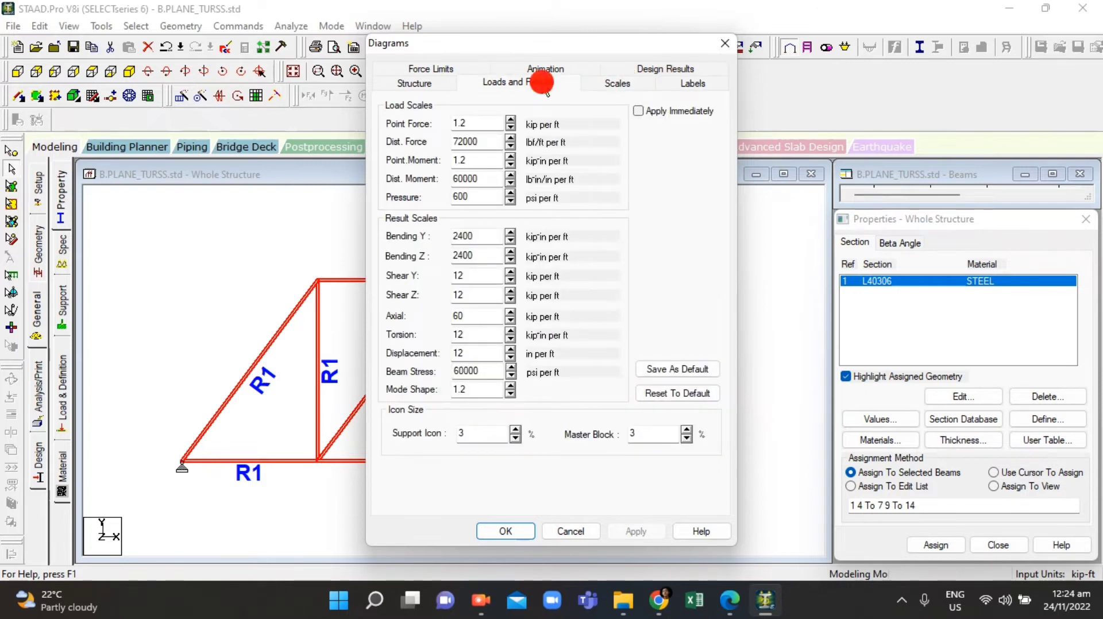
{"action": "left_click", "coordinate": [411, 85]}
{"action": "left_click", "coordinate": [665, 84]}
{"action": "left_click", "coordinate": [725, 43]}
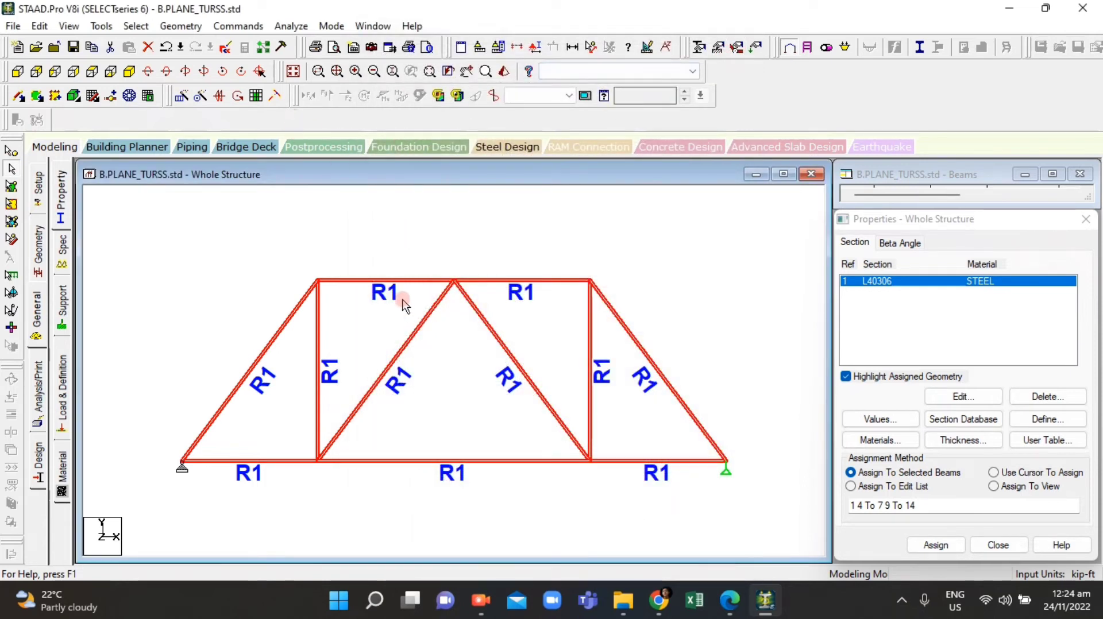
{"action": "left_click", "coordinate": [381, 281]}
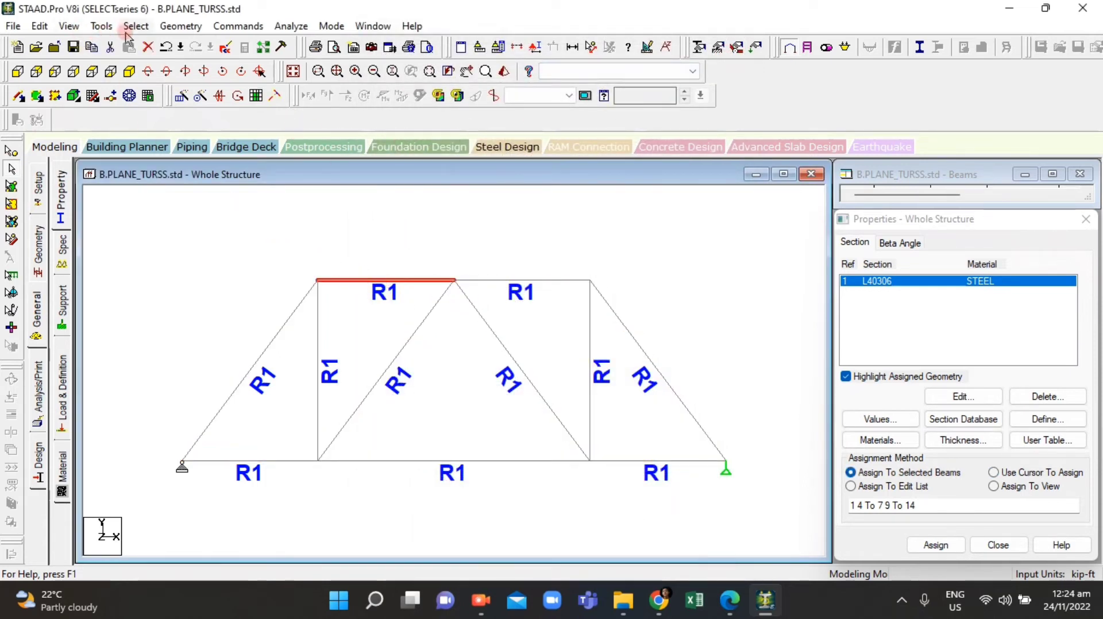
{"action": "left_click", "coordinate": [68, 26]}
{"action": "left_click", "coordinate": [68, 26]}
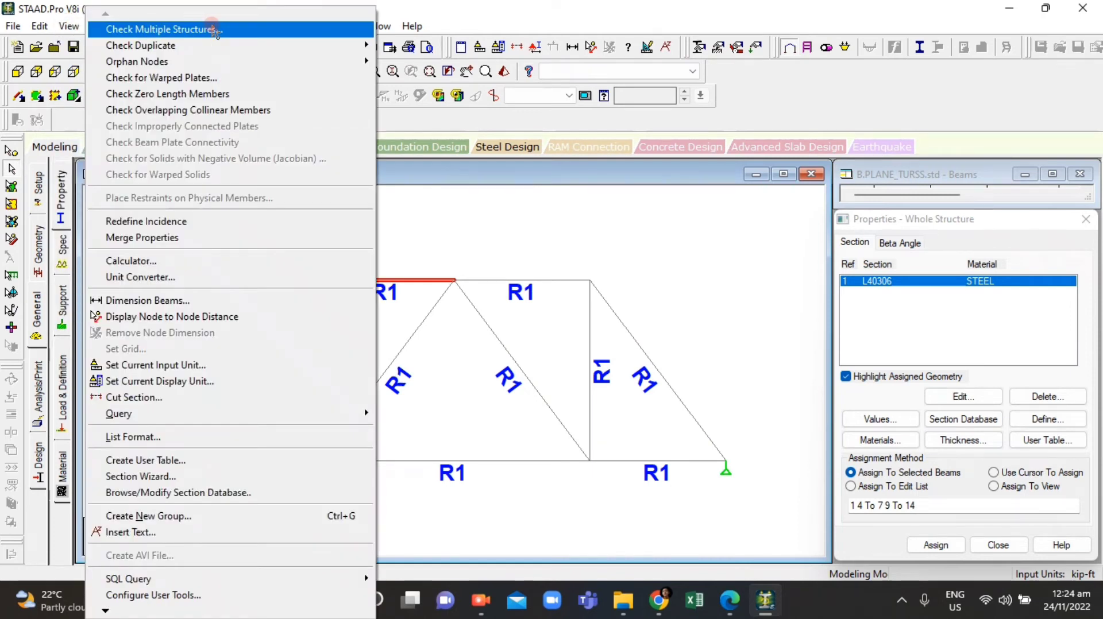
{"action": "left_click", "coordinate": [464, 210]}
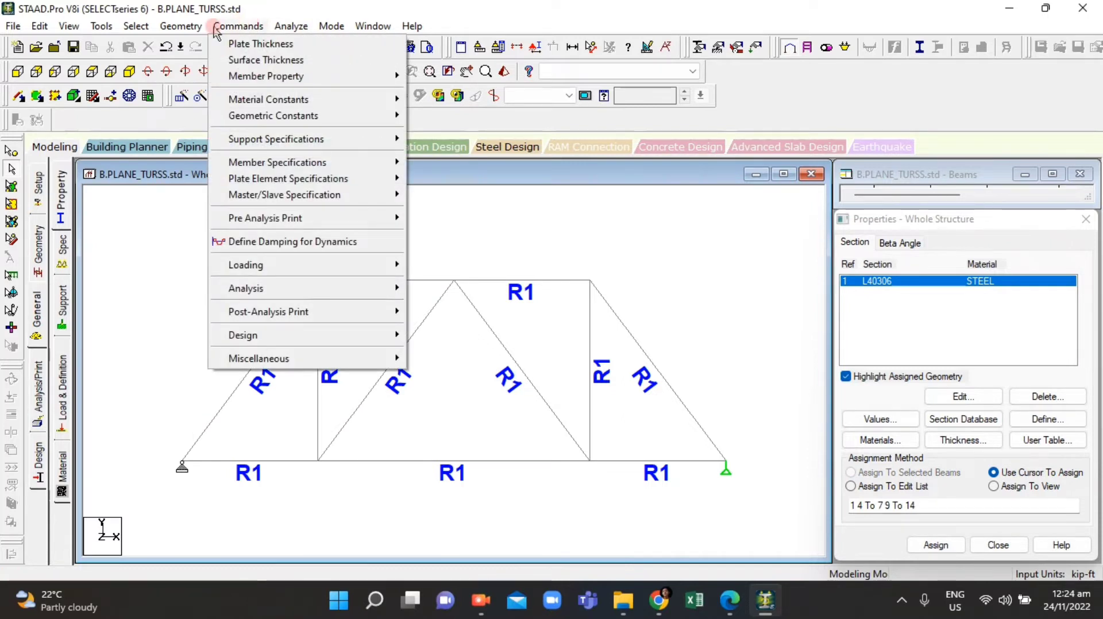
{"action": "mouse_move", "coordinate": [171, 28]}
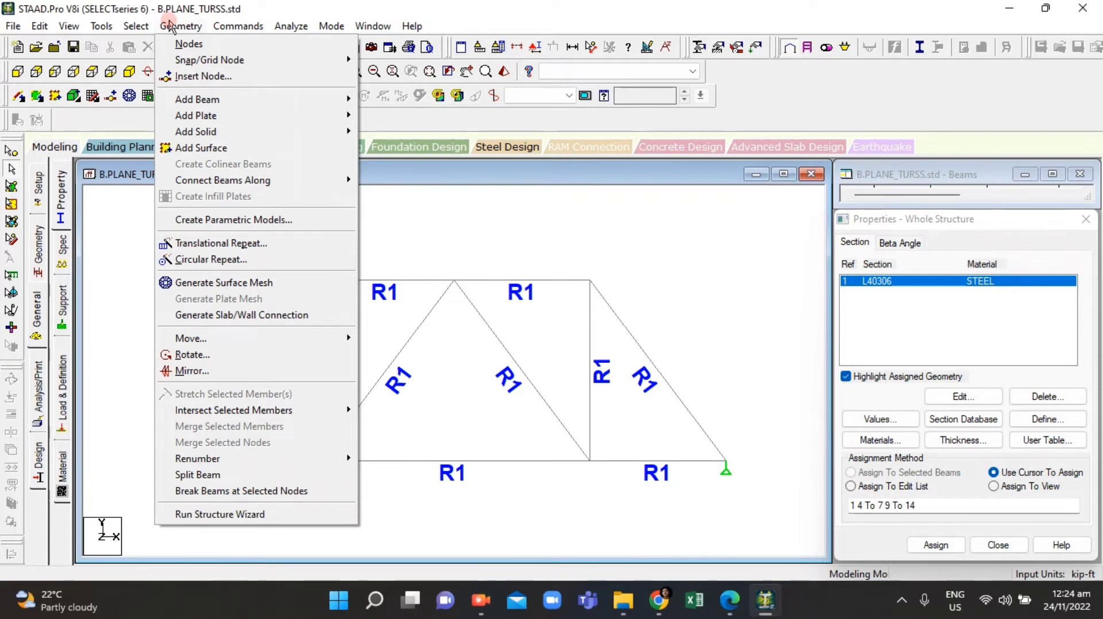
{"action": "left_click", "coordinate": [138, 26]}
{"action": "left_click", "coordinate": [137, 26]}
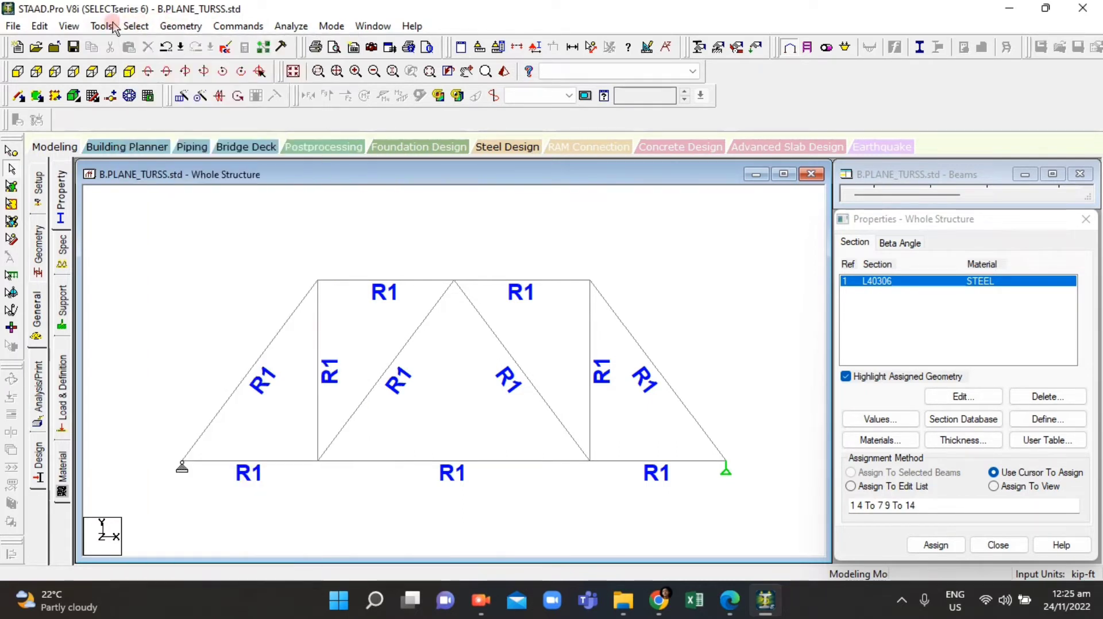
{"action": "left_click", "coordinate": [103, 26]}
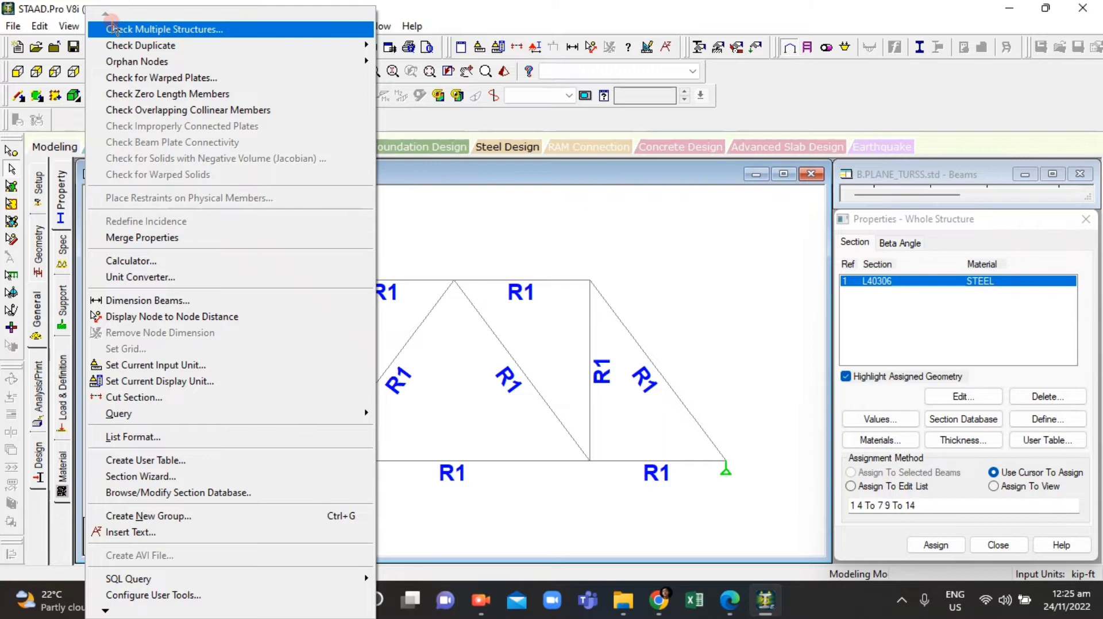
{"action": "left_click", "coordinate": [71, 27]}
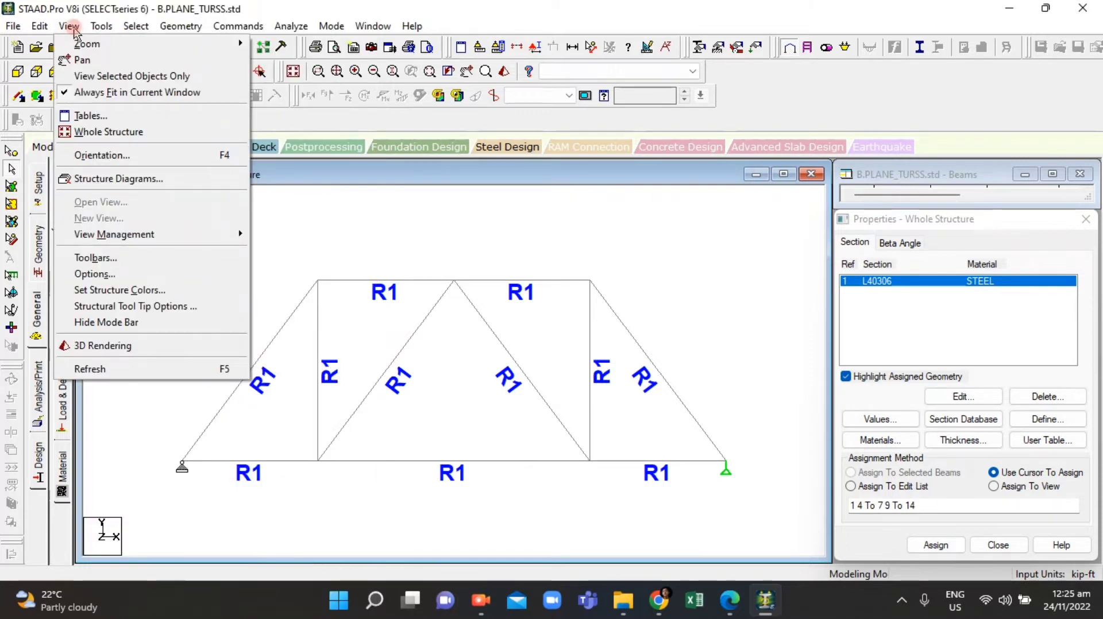
{"action": "mouse_move", "coordinate": [48, 29]}
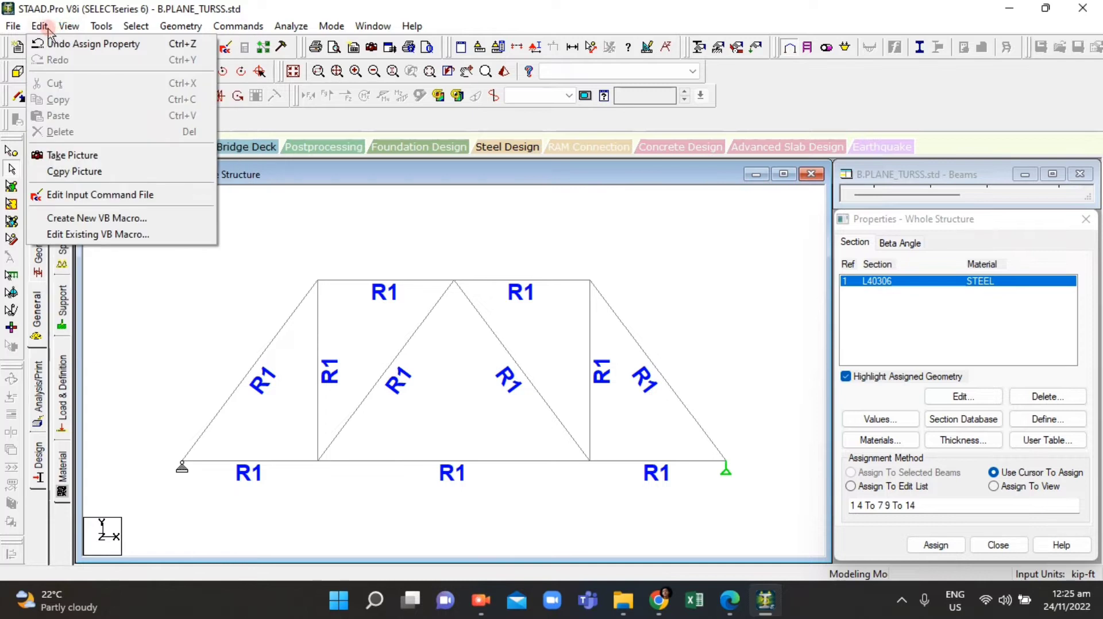
{"action": "left_click", "coordinate": [412, 26]}
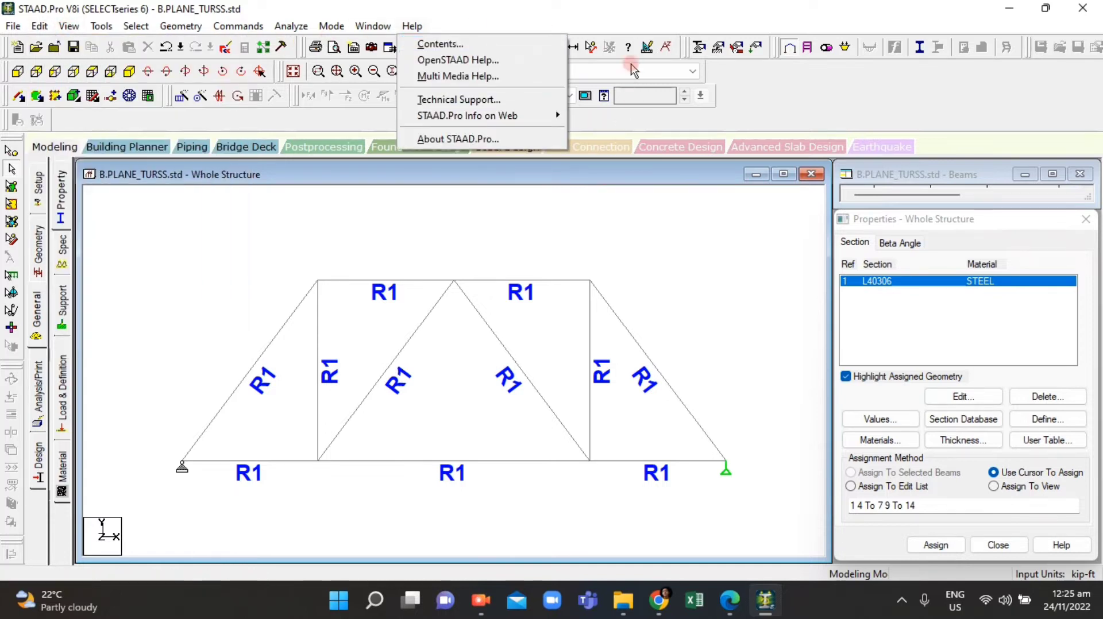
{"action": "left_click", "coordinate": [724, 210]}
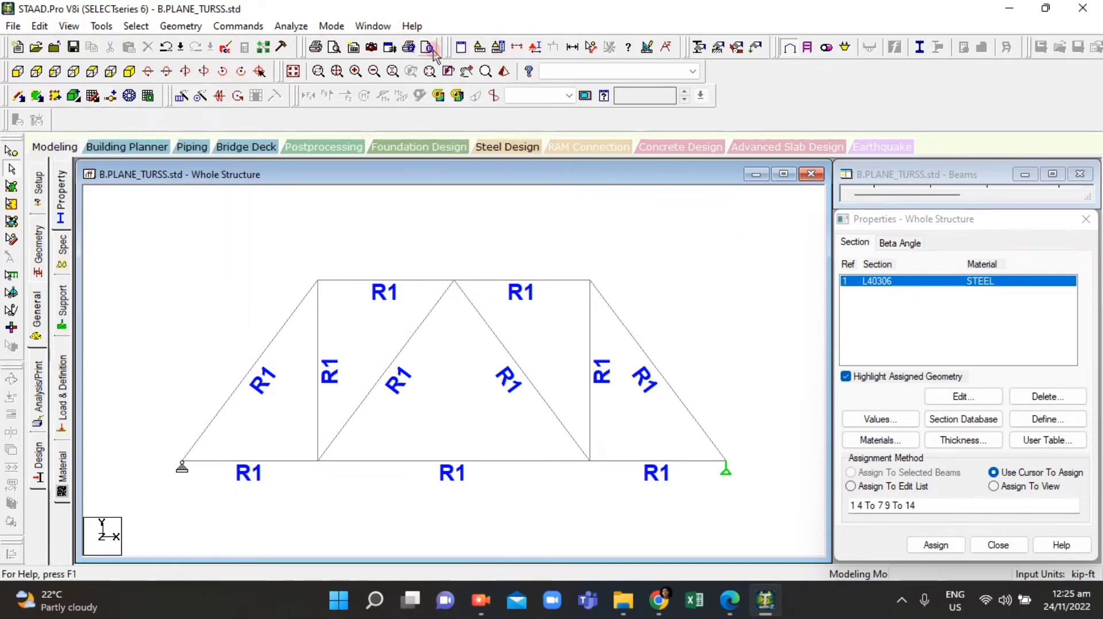
{"action": "left_click", "coordinate": [412, 25]}
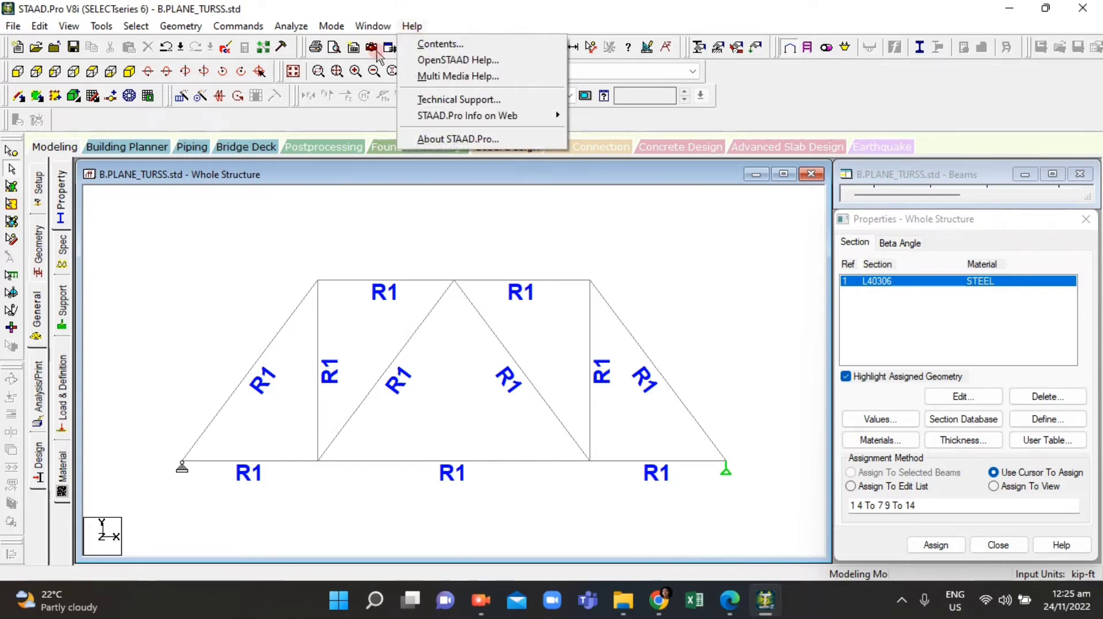
{"action": "left_click", "coordinate": [359, 27]}
{"action": "left_click", "coordinate": [643, 298]}
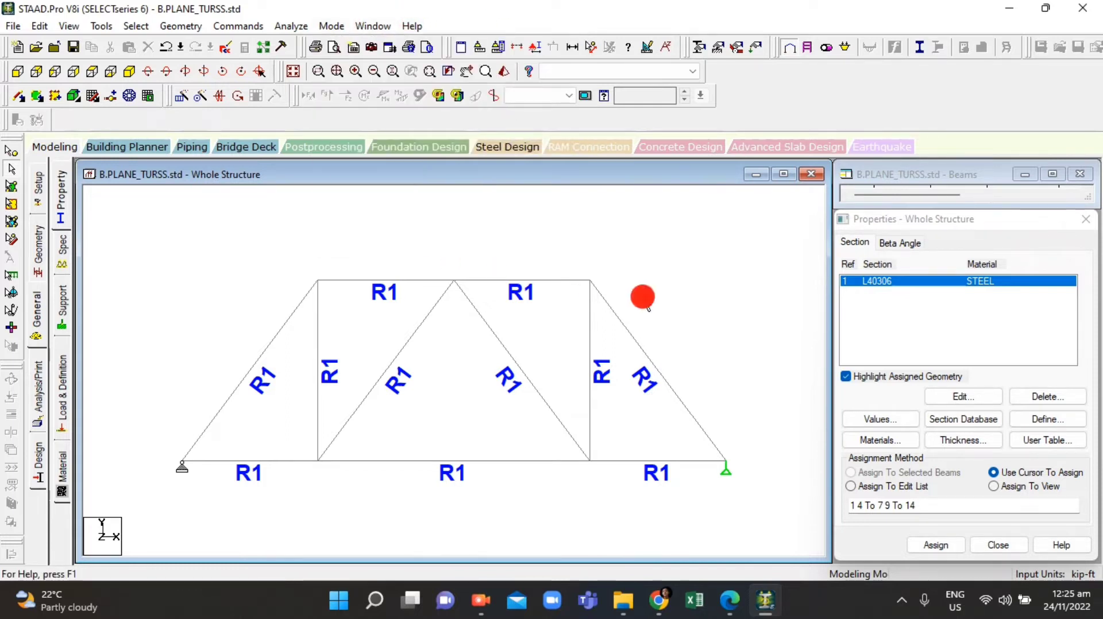
Step: Open the structure diagrams dialog and look through its Labels and Loads and Results tabs, then close it
{"action": "right_click", "coordinate": [432, 225]}
{"action": "left_click", "coordinate": [330, 176]}
{"action": "right_click", "coordinate": [237, 242]}
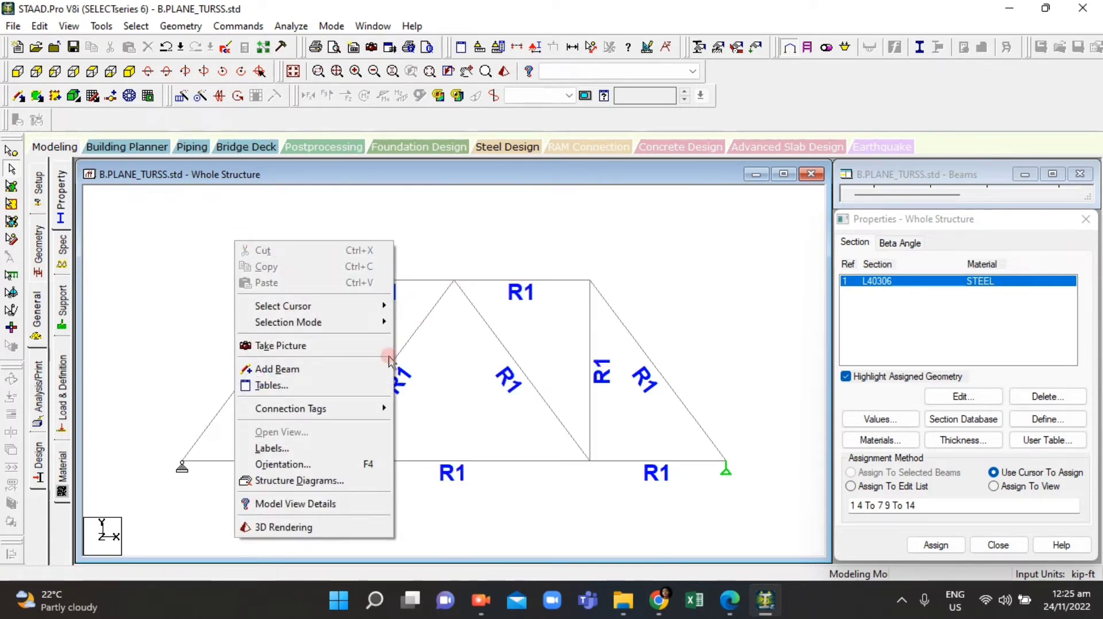
{"action": "left_click", "coordinate": [270, 448]}
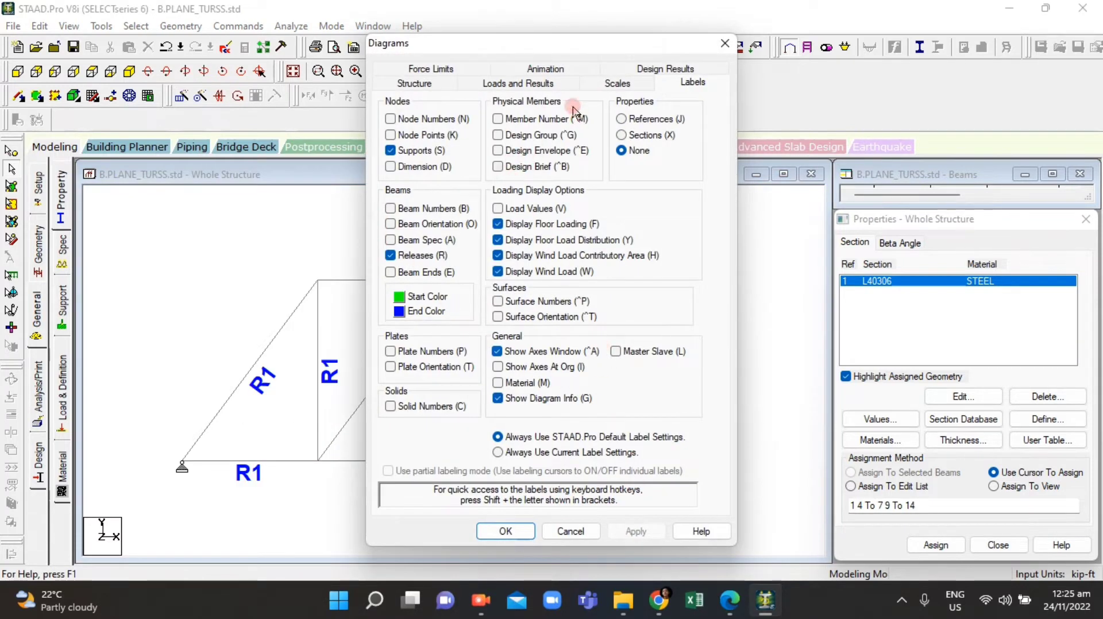
{"action": "left_click", "coordinate": [546, 82]}
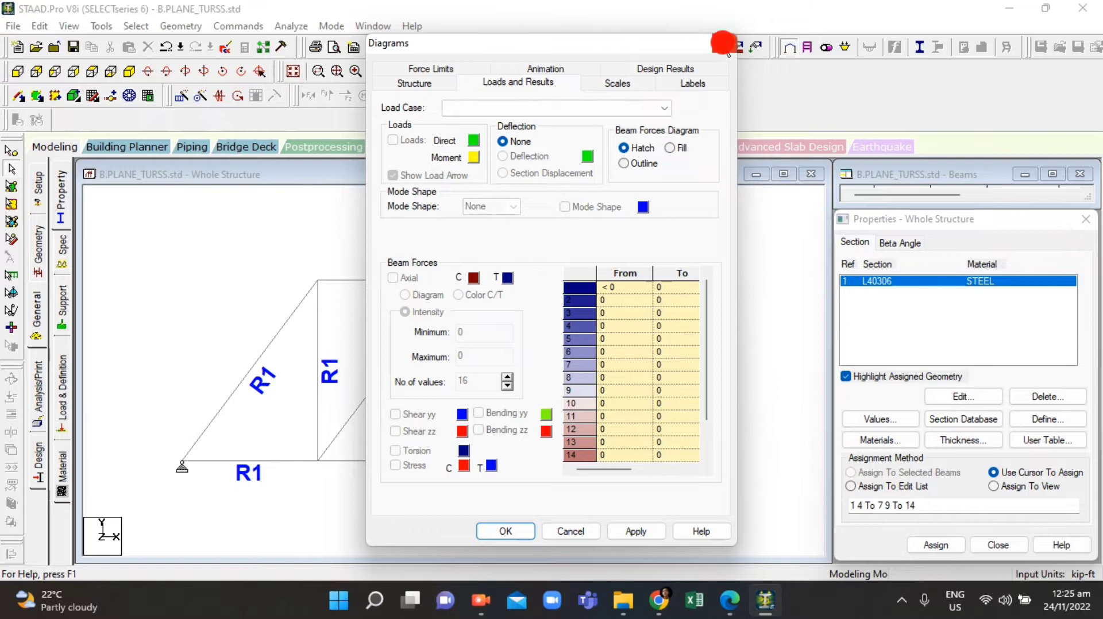
{"action": "left_click", "coordinate": [723, 44]}
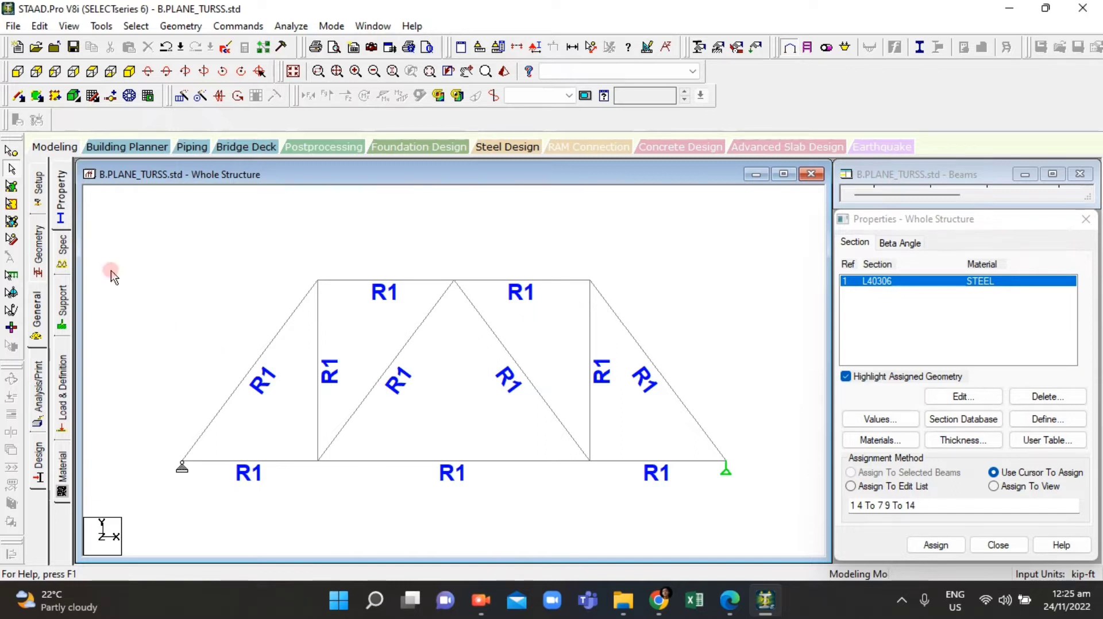
Step: Switch to the Load & Definition page and add a new primary load case 1
{"action": "left_click", "coordinate": [35, 321]}
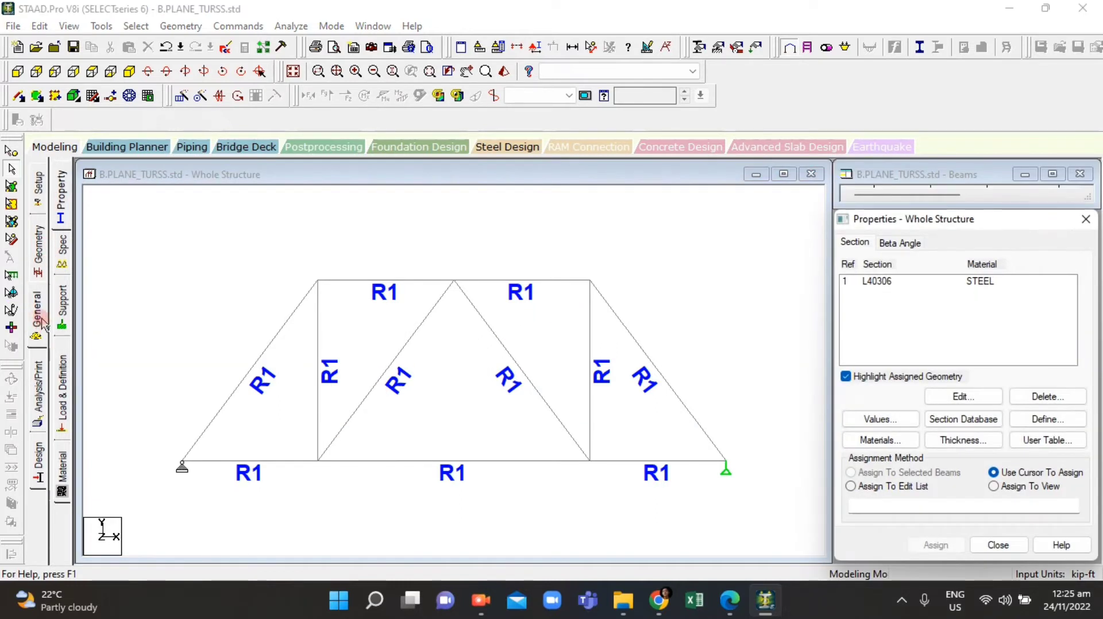
{"action": "left_click", "coordinate": [32, 261]}
{"action": "left_click", "coordinate": [38, 315]}
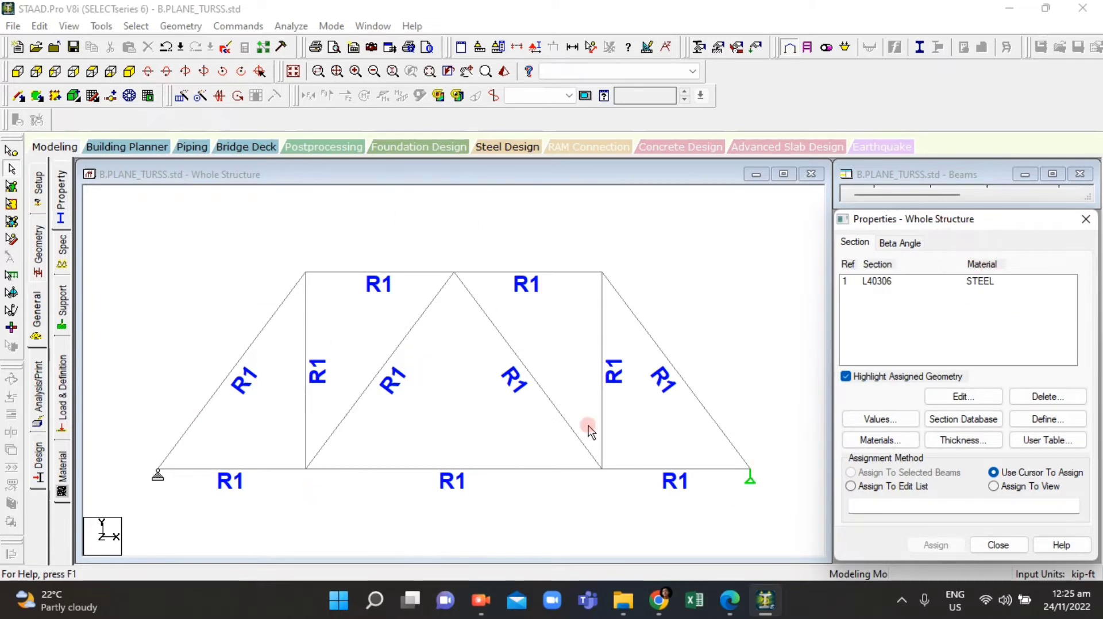
{"action": "left_click", "coordinate": [61, 390]}
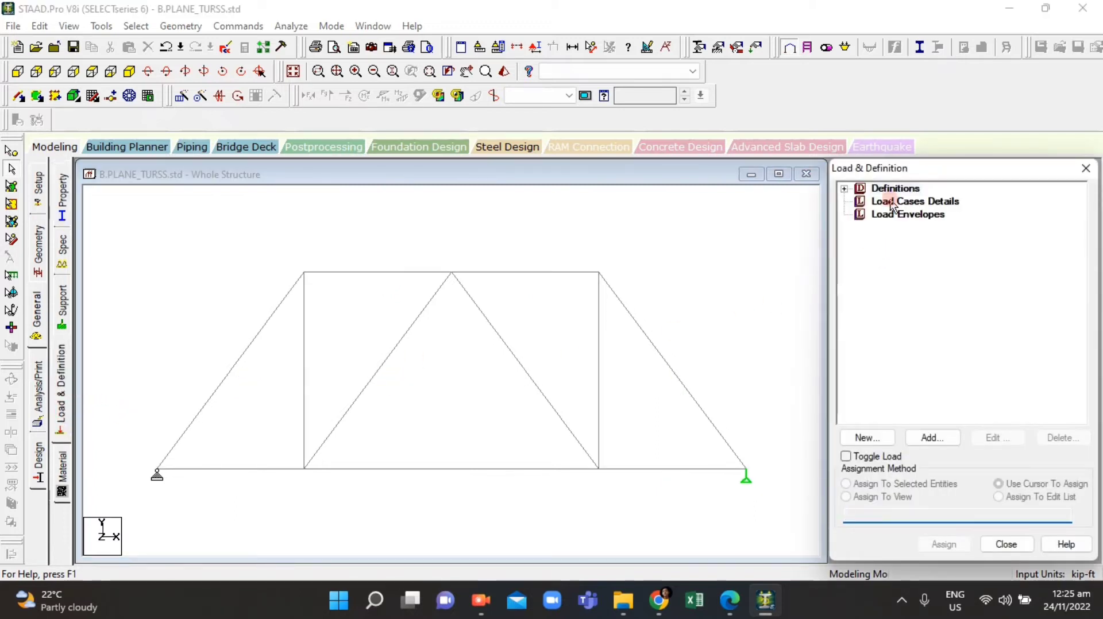
{"action": "left_click", "coordinate": [891, 205]}
{"action": "left_click", "coordinate": [930, 438]}
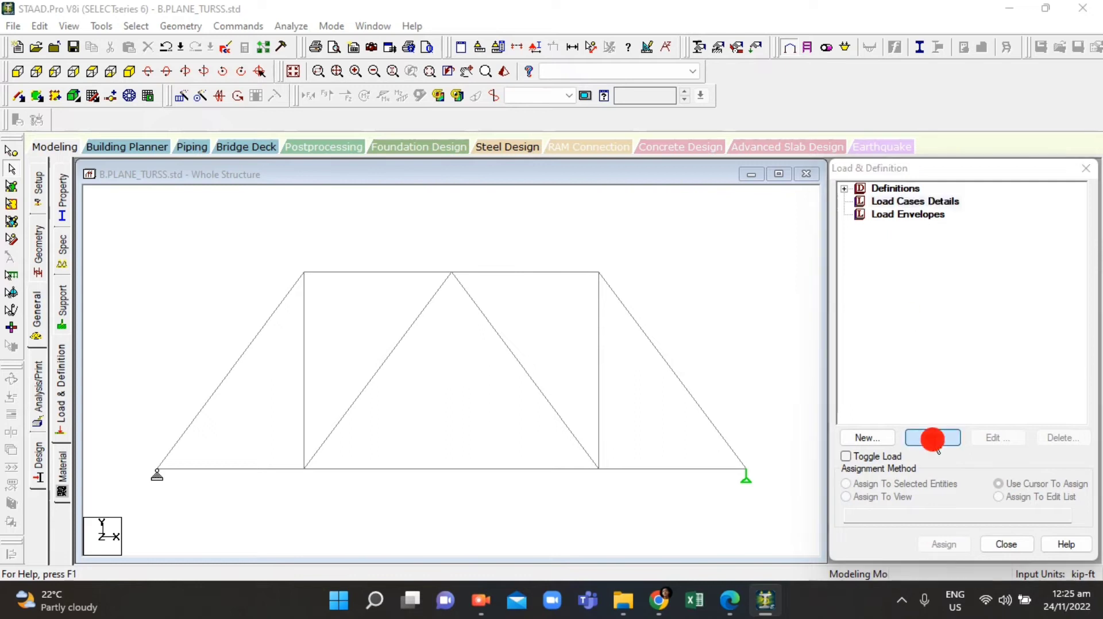
{"action": "left_click", "coordinate": [549, 249]}
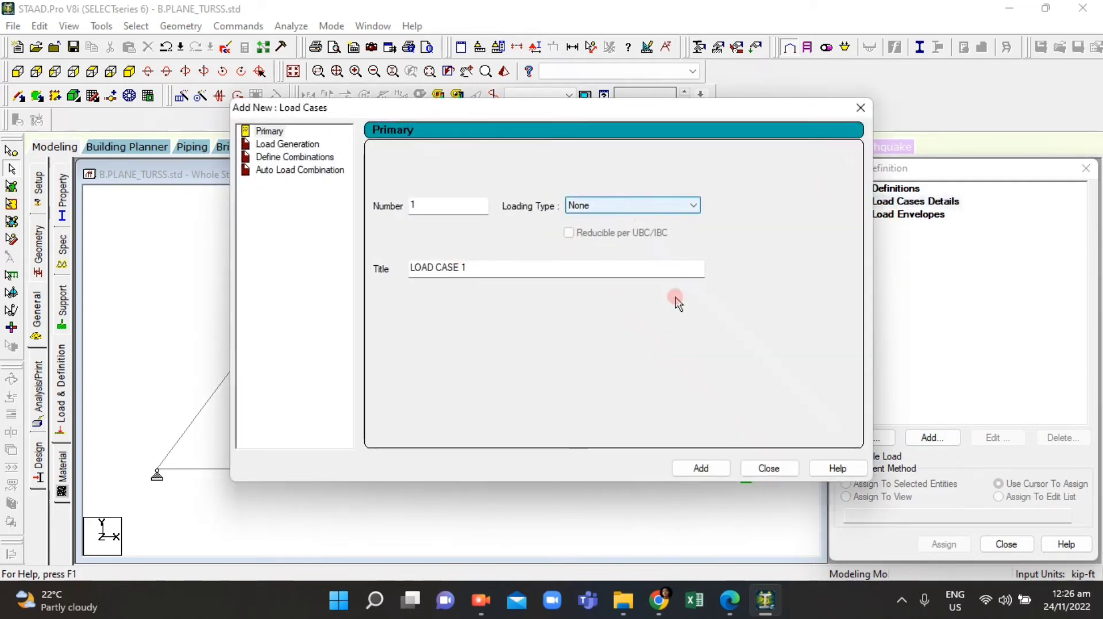
{"action": "left_click", "coordinate": [710, 468]}
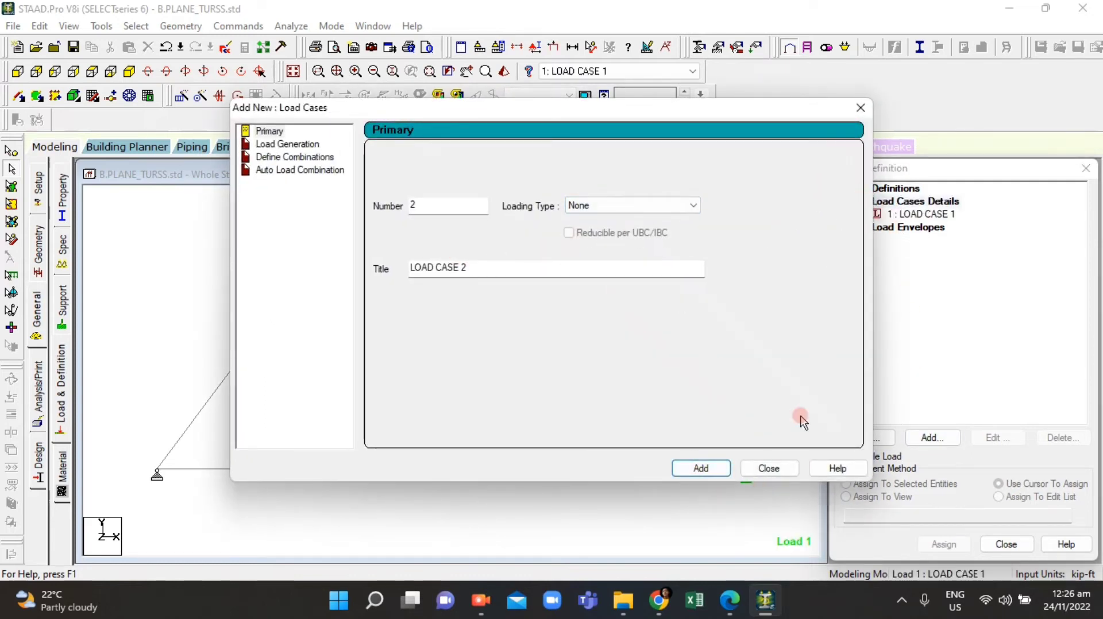
{"action": "left_click", "coordinate": [792, 466]}
Step: Start adding a nodal load item to LOAD CASE 1 and select the Fy field
{"action": "left_click", "coordinate": [919, 211]}
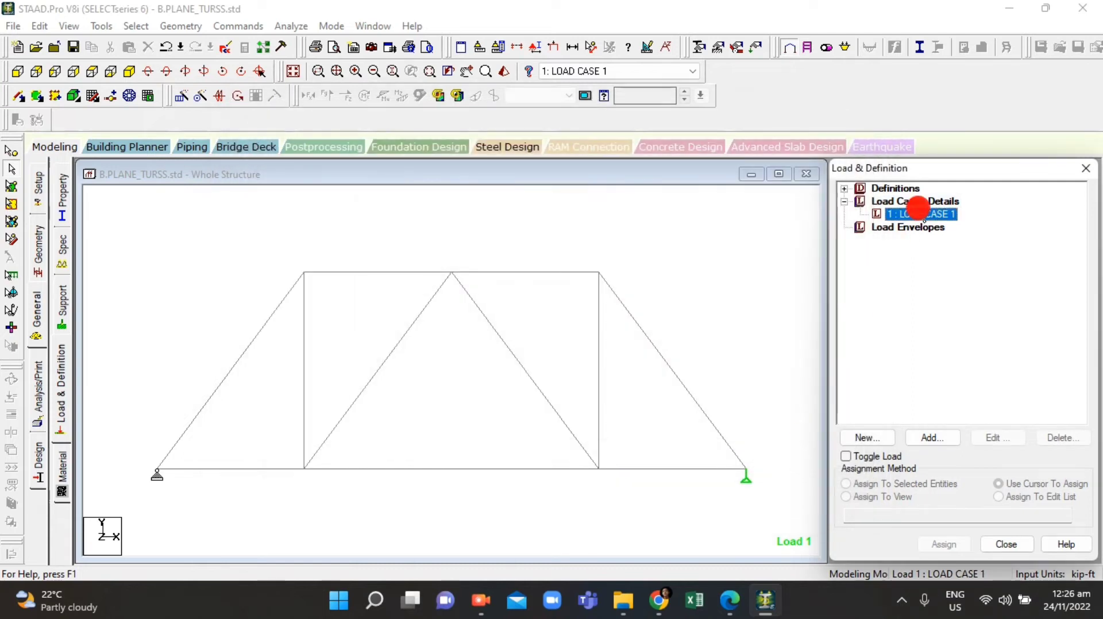
{"action": "left_click", "coordinate": [935, 440]}
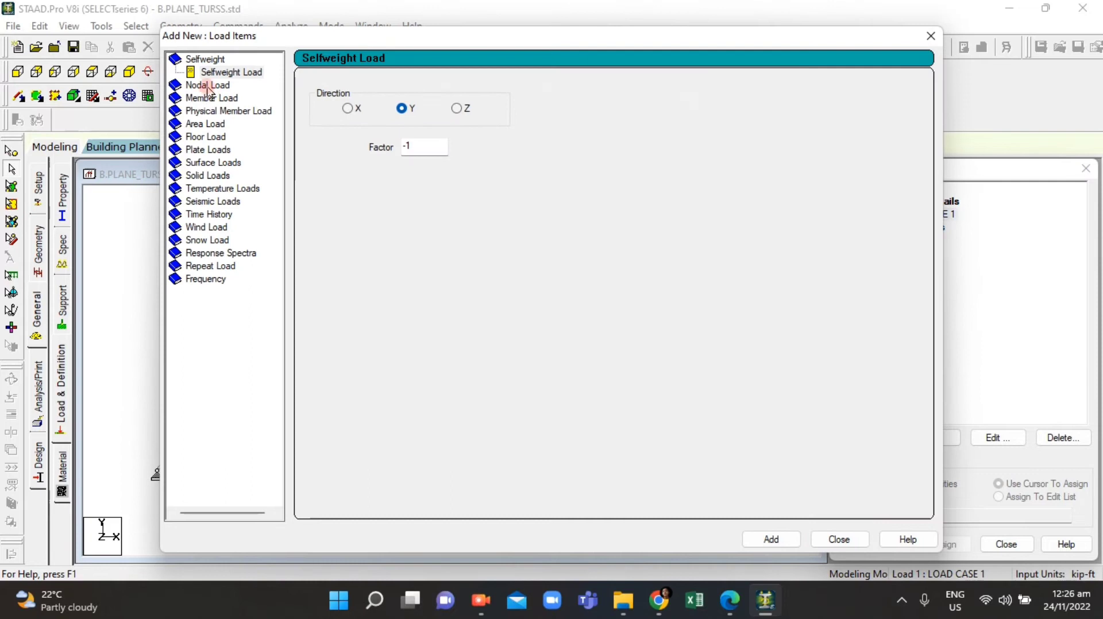
{"action": "left_click", "coordinate": [206, 84]}
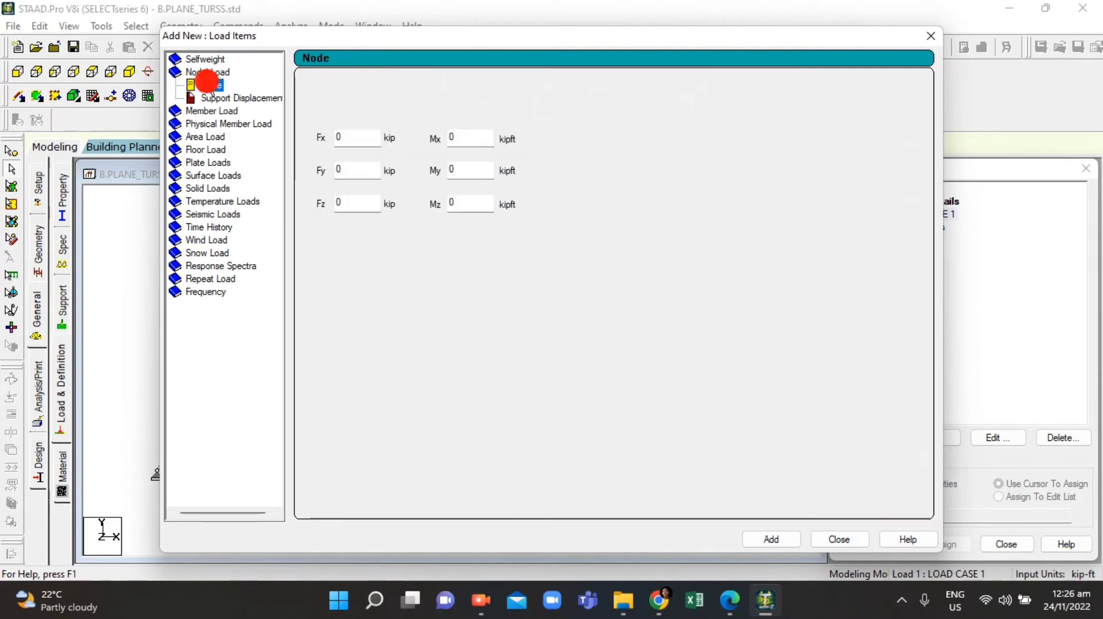
{"action": "left_click", "coordinate": [377, 169]}
{"action": "left_click", "coordinate": [705, 604]}
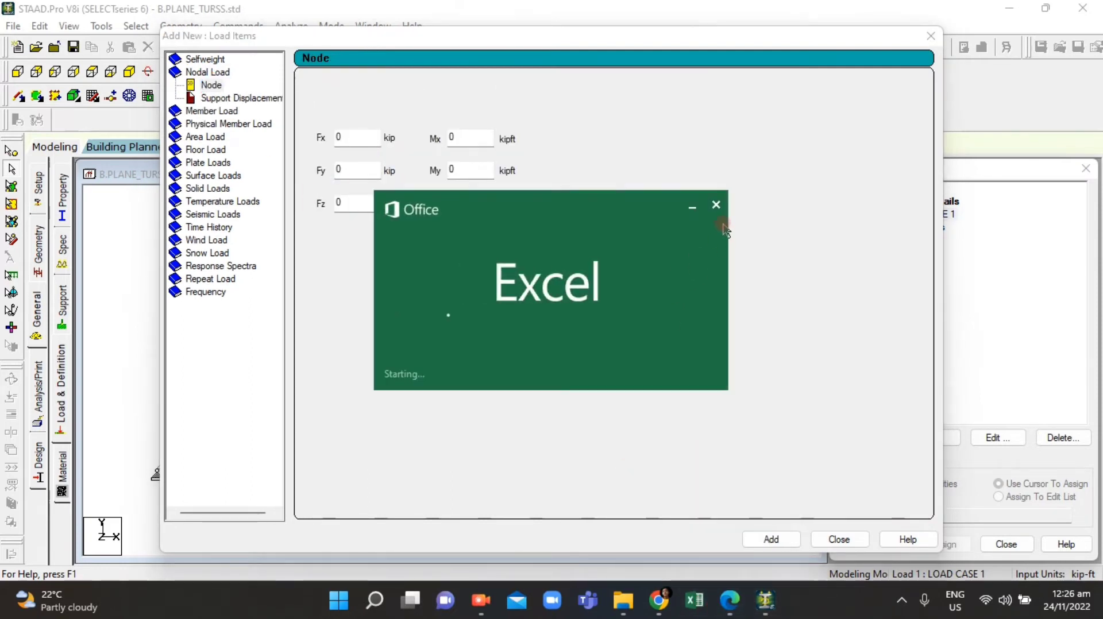
{"action": "left_click", "coordinate": [717, 205]}
Step: Check the joint loads shown on the truss in the assignment PDF
{"action": "left_click", "coordinate": [730, 601]}
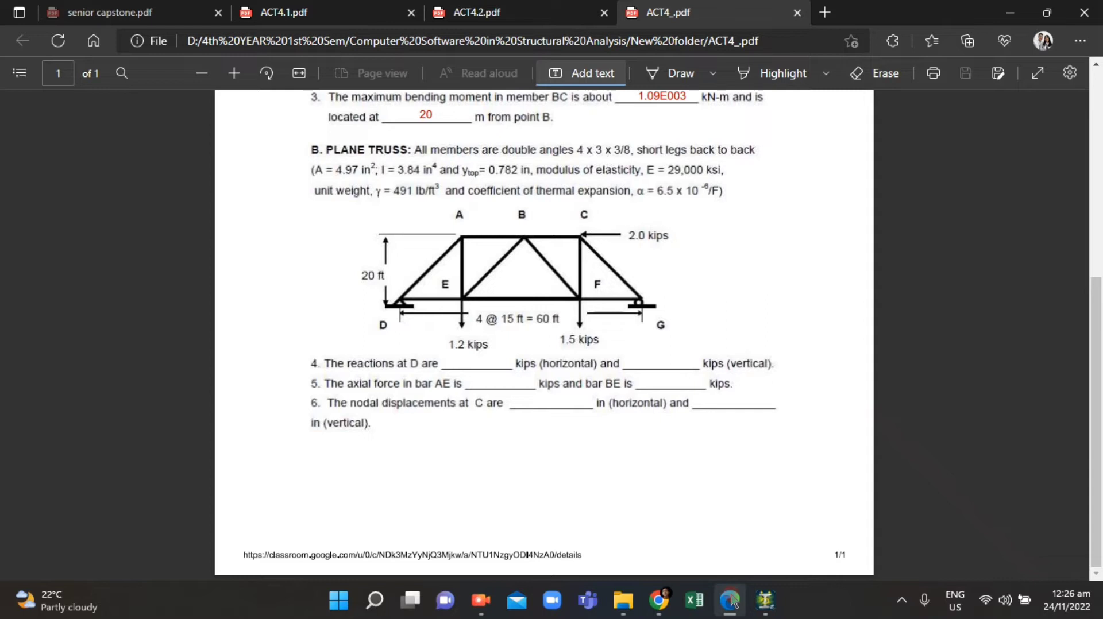
{"action": "left_click", "coordinate": [402, 281]}
{"action": "left_click", "coordinate": [728, 610]}
Step: Reposition the load items dialog, select the Fy value, and close the dialog without adding a load
{"action": "left_click_drag", "start_coordinate": [431, 43], "coordinate": [821, 96]}
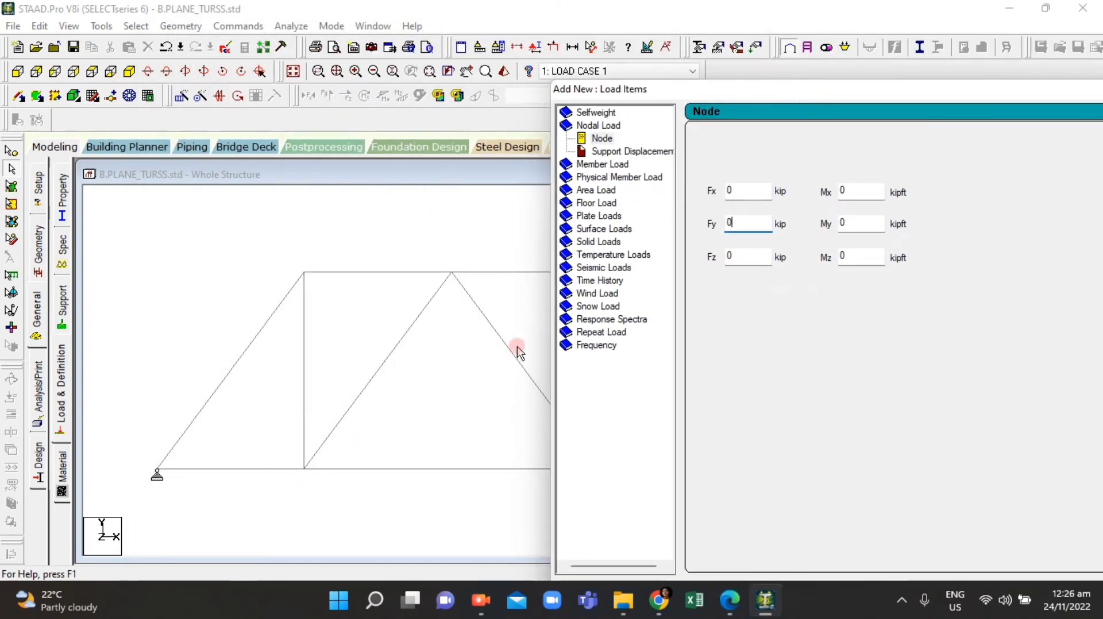
{"action": "left_click_drag", "start_coordinate": [770, 96], "coordinate": [412, 129]}
{"action": "left_click", "coordinate": [370, 252]}
{"action": "double_click", "coordinate": [370, 255]}
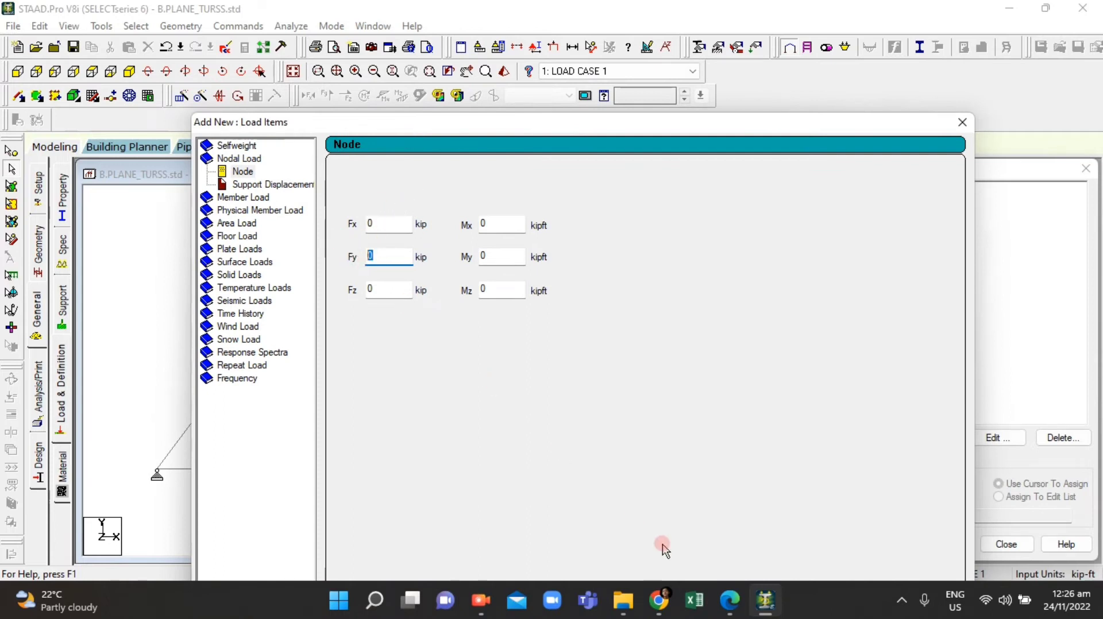
{"action": "left_click", "coordinate": [949, 126]}
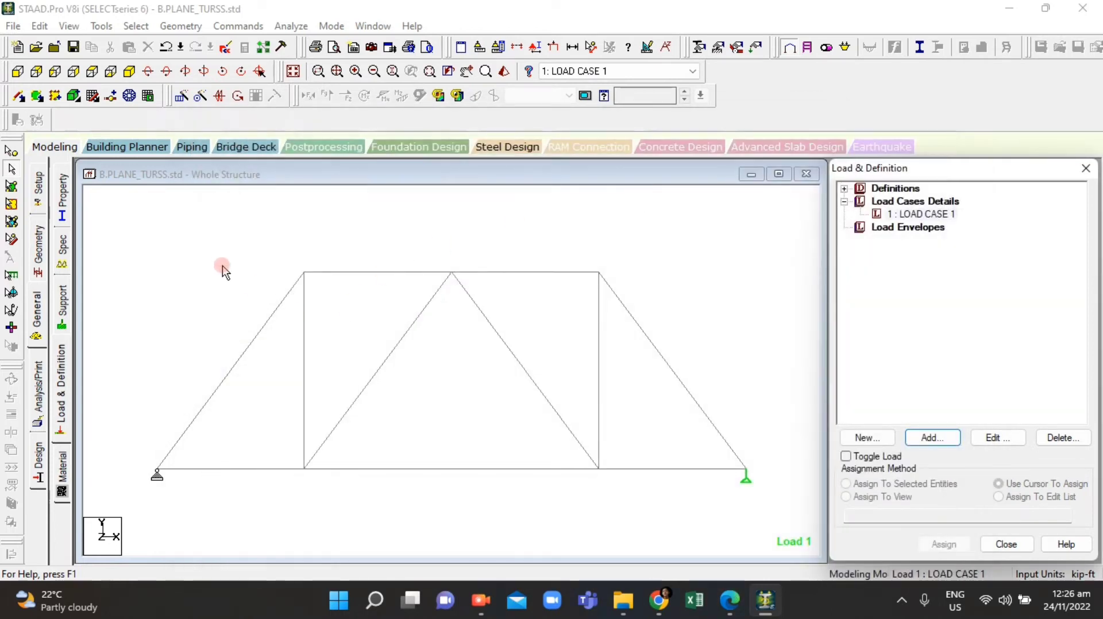
Step: Select the whole truss and set the beam label font to size 10 in the display options
{"action": "left_click_drag", "start_coordinate": [149, 522], "coordinate": [771, 258]}
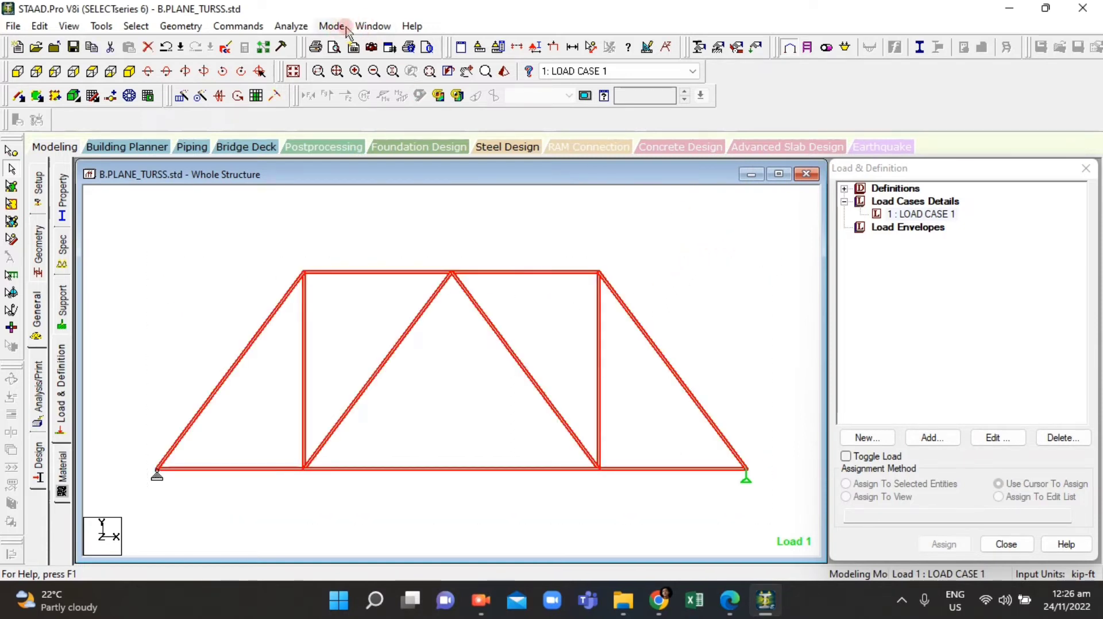
{"action": "left_click", "coordinate": [69, 26]}
{"action": "left_click", "coordinate": [129, 233]}
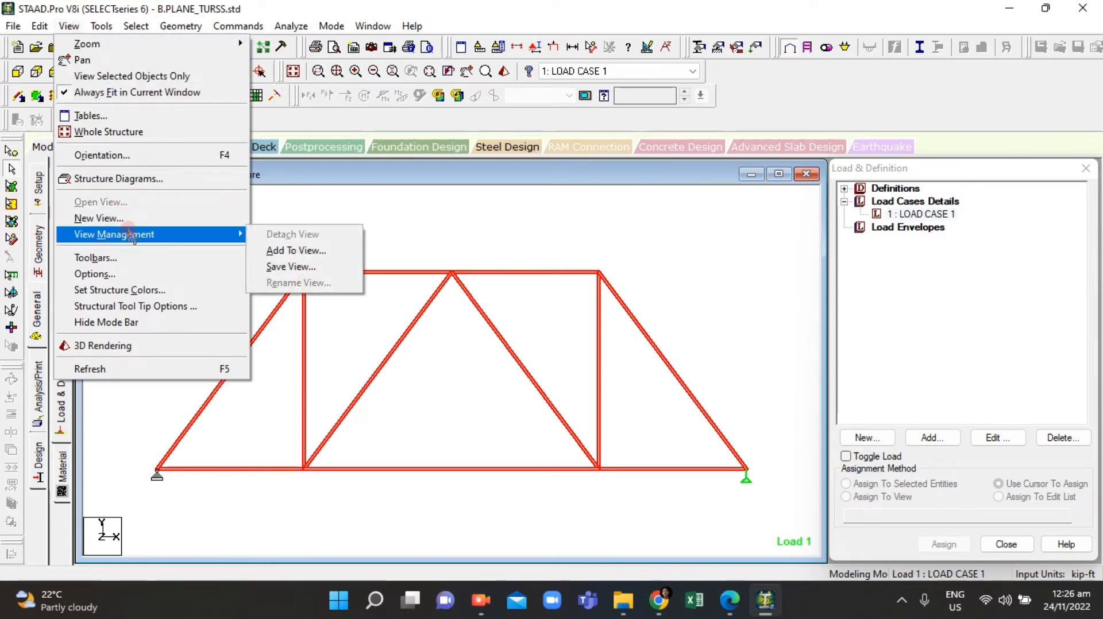
{"action": "left_click", "coordinate": [131, 275]}
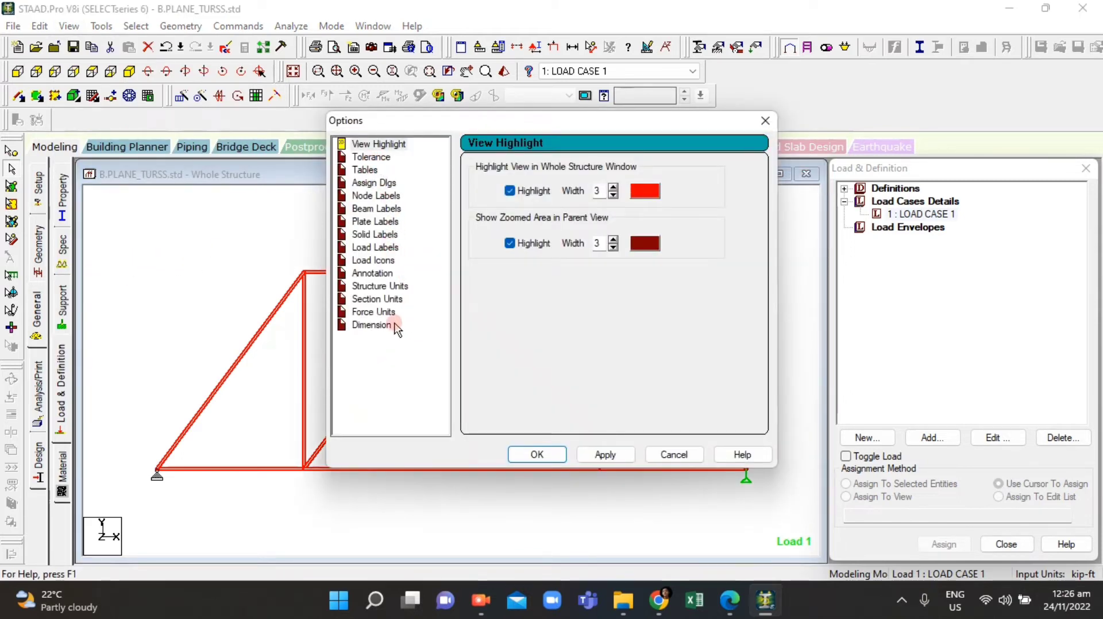
{"action": "left_click", "coordinate": [374, 325]}
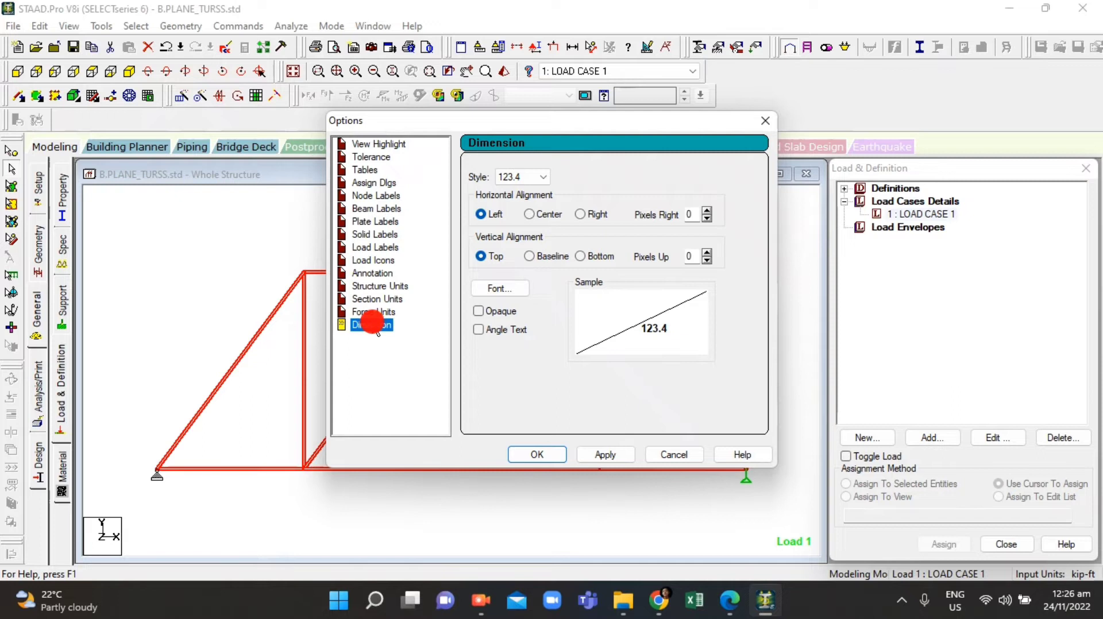
{"action": "left_click", "coordinate": [365, 209]}
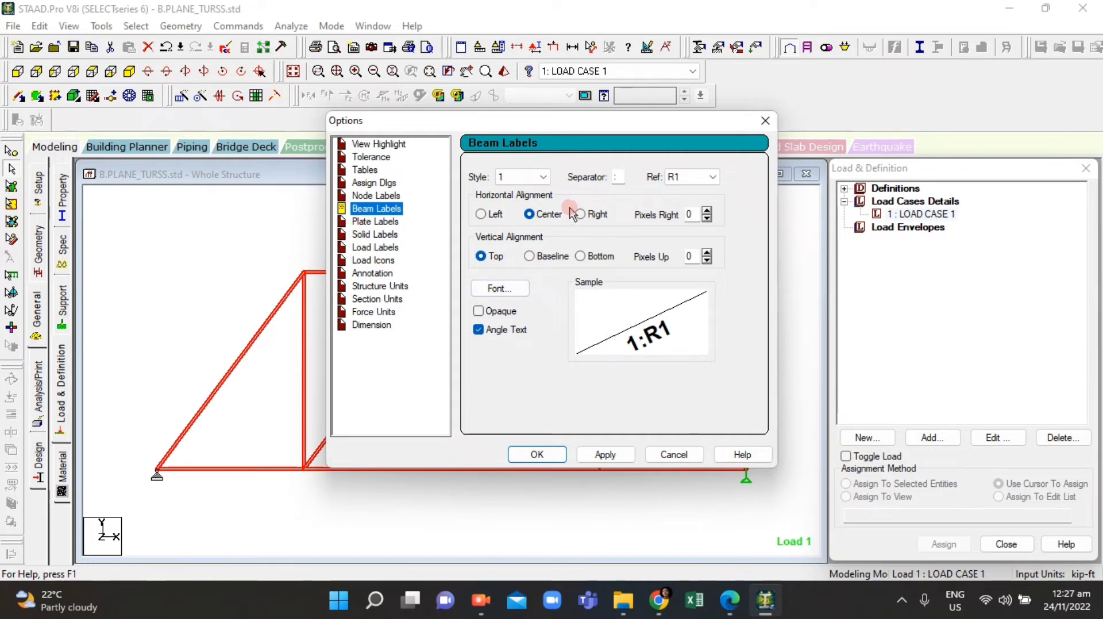
{"action": "left_click", "coordinate": [519, 292]}
{"action": "left_click", "coordinate": [506, 287]}
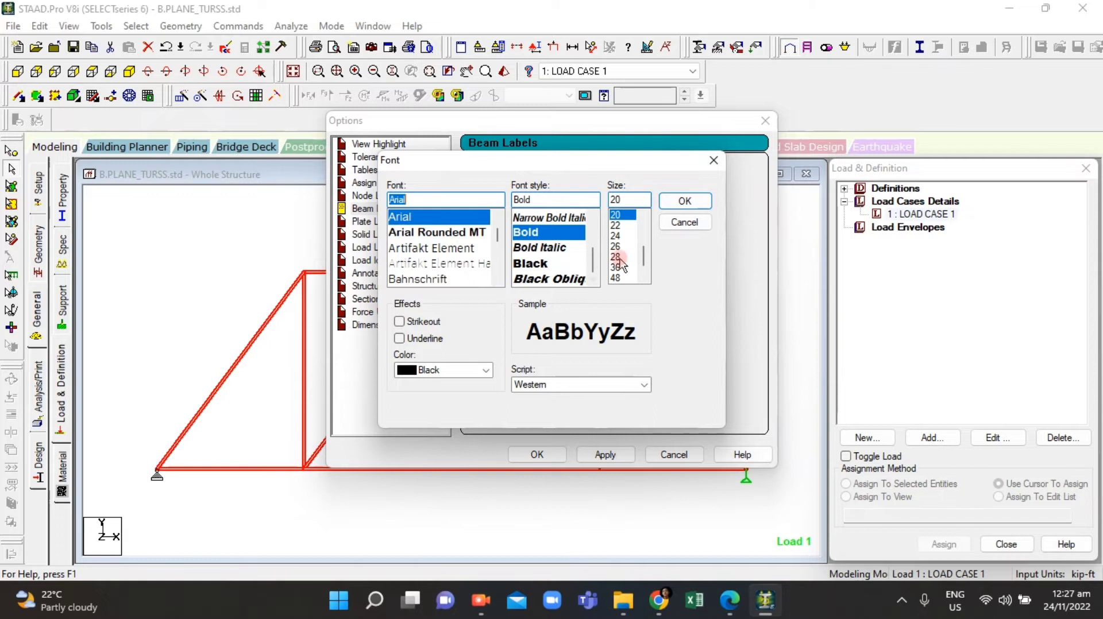
{"action": "left_click_drag", "start_coordinate": [645, 257], "coordinate": [646, 235]}
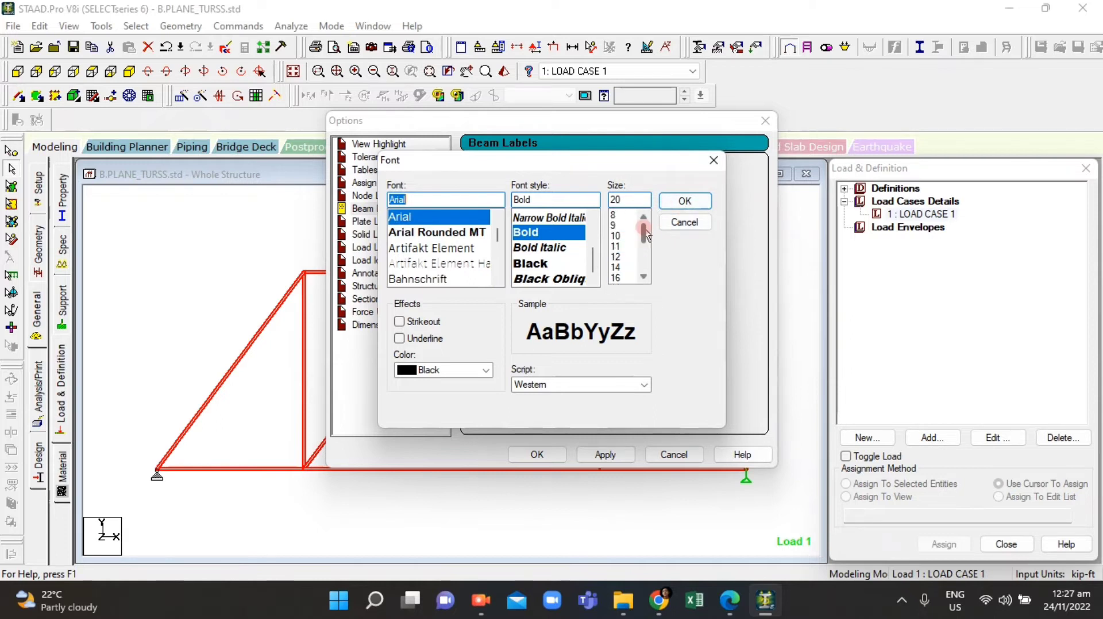
{"action": "left_click", "coordinate": [617, 247]}
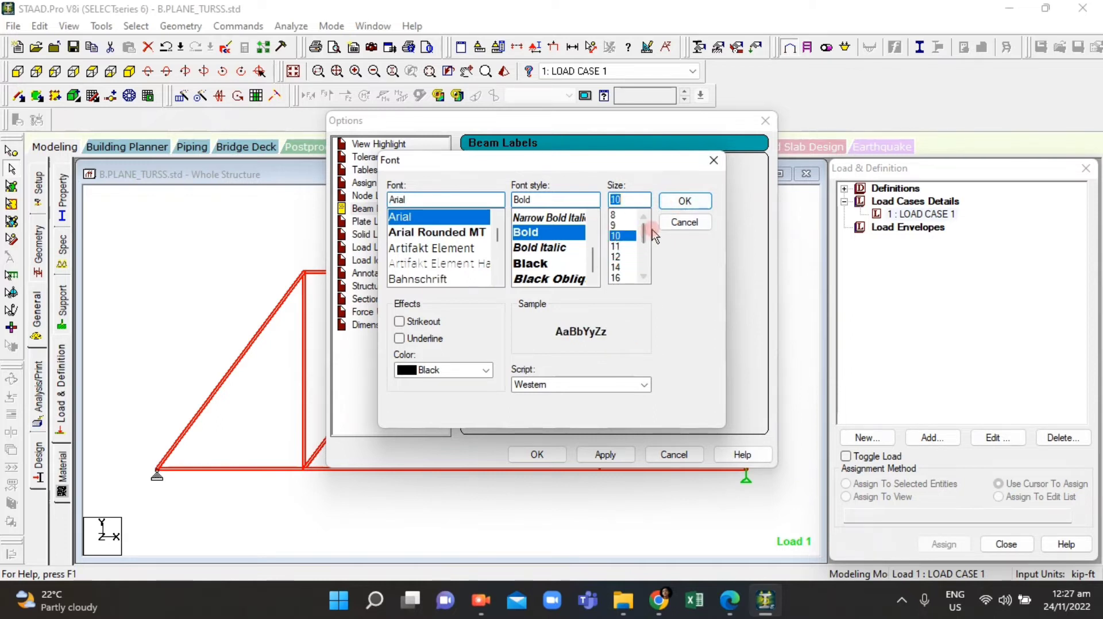
{"action": "left_click", "coordinate": [684, 201]}
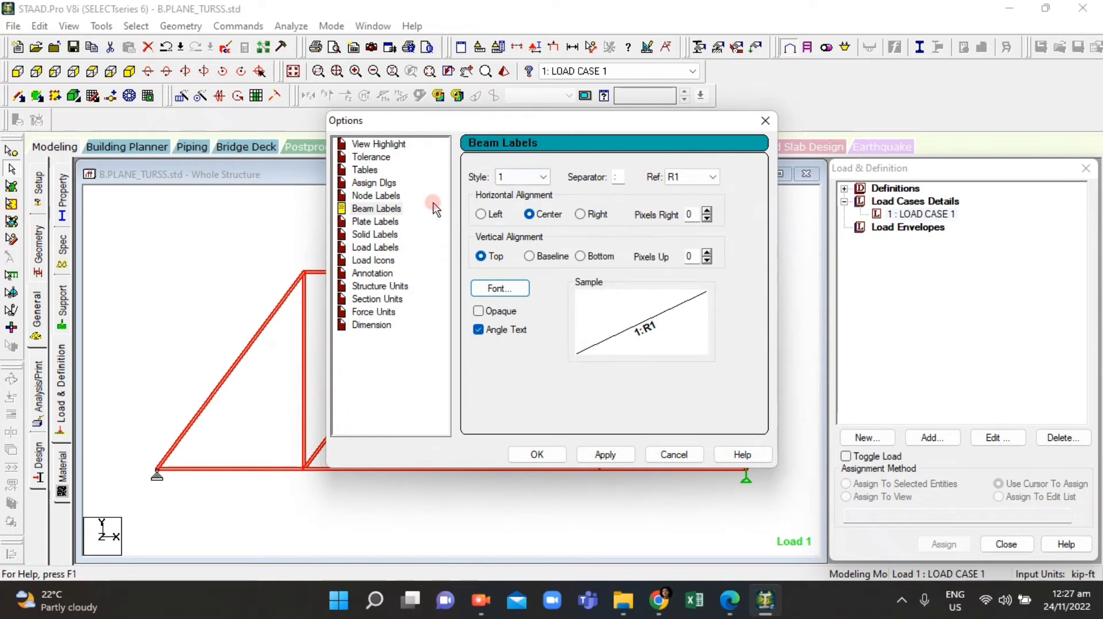
Step: Open the node label font settings and apply the display options
{"action": "left_click", "coordinate": [379, 196]}
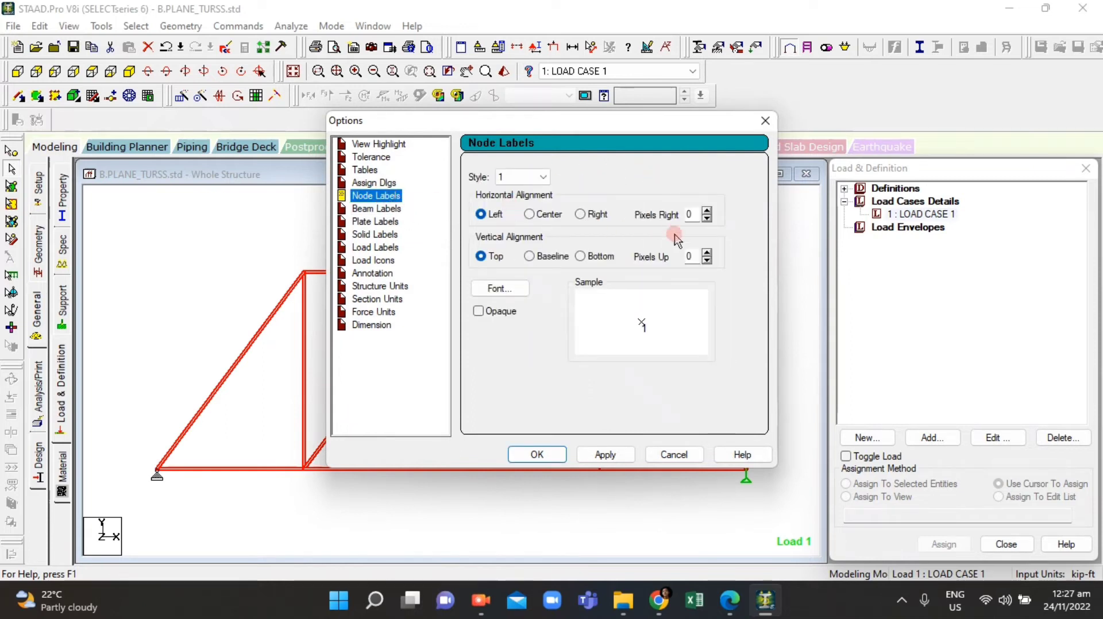
{"action": "left_click", "coordinate": [501, 288]}
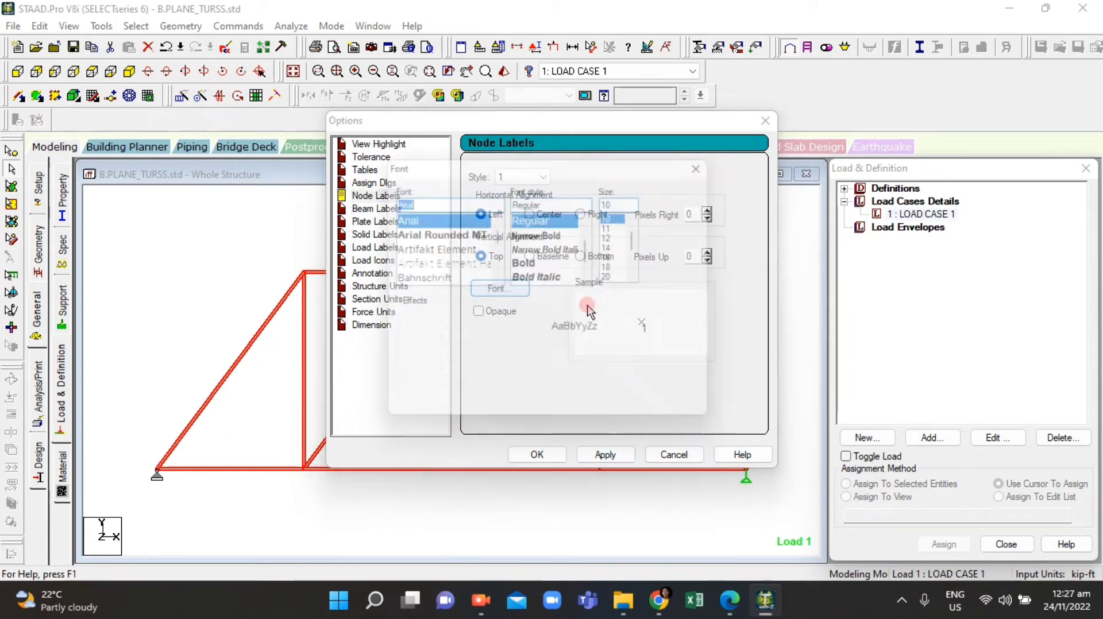
{"action": "left_click", "coordinate": [681, 222]}
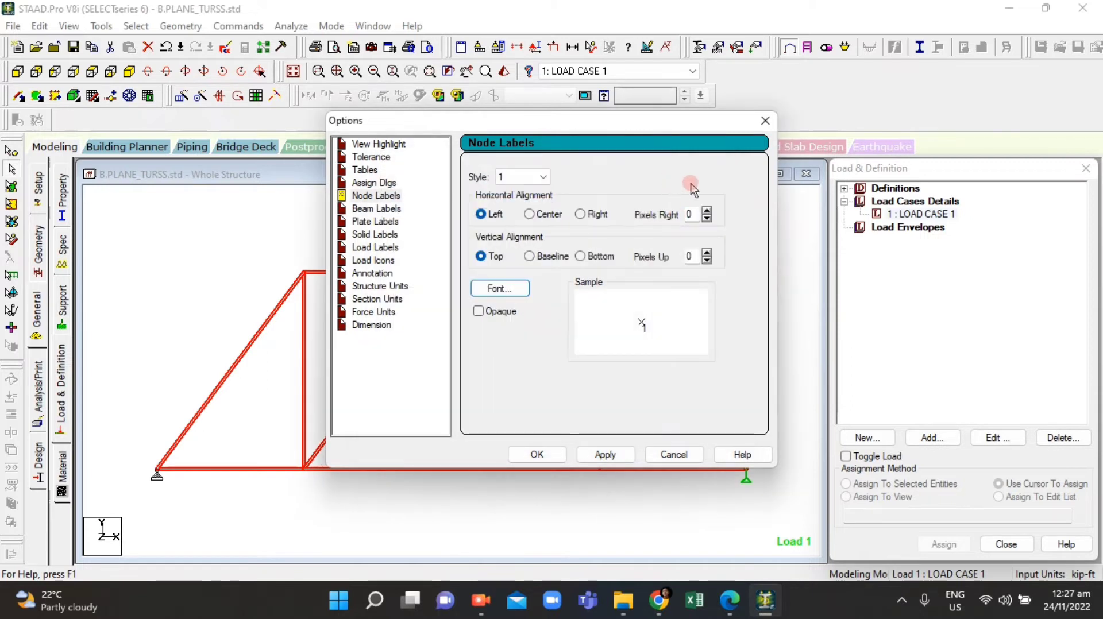
{"action": "left_click", "coordinate": [588, 459]}
{"action": "left_click", "coordinate": [537, 455]}
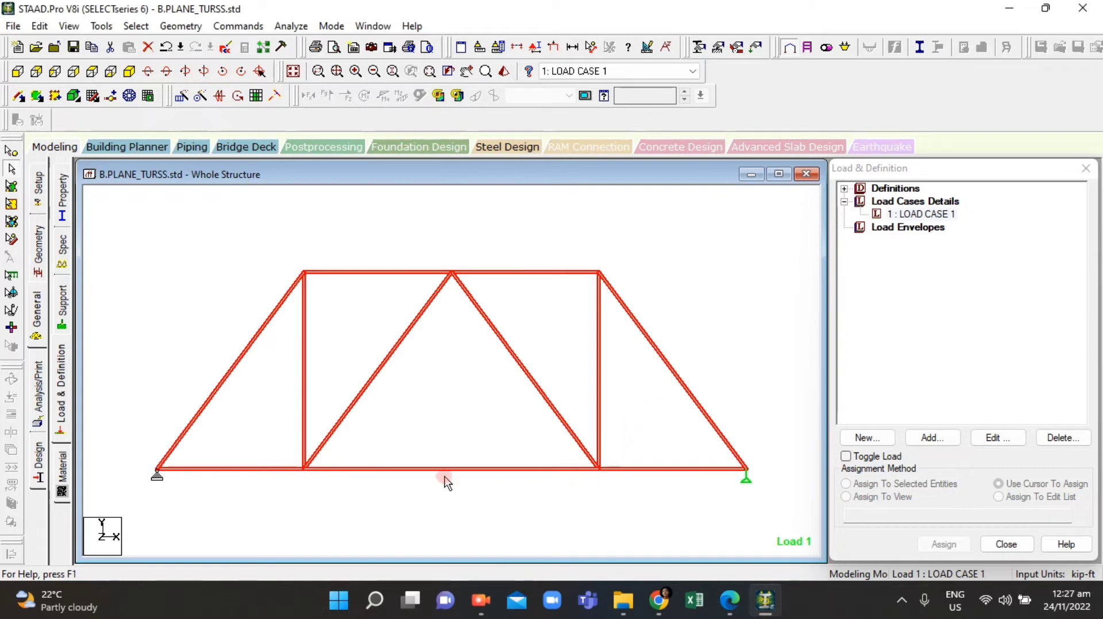
Step: Select the structure and turn on node number and beam number labels in the diagram settings
{"action": "left_click", "coordinate": [413, 402]}
{"action": "left_click", "coordinate": [246, 428]}
{"action": "left_click_drag", "start_coordinate": [122, 234], "coordinate": [770, 509]}
{"action": "right_click", "coordinate": [462, 384]}
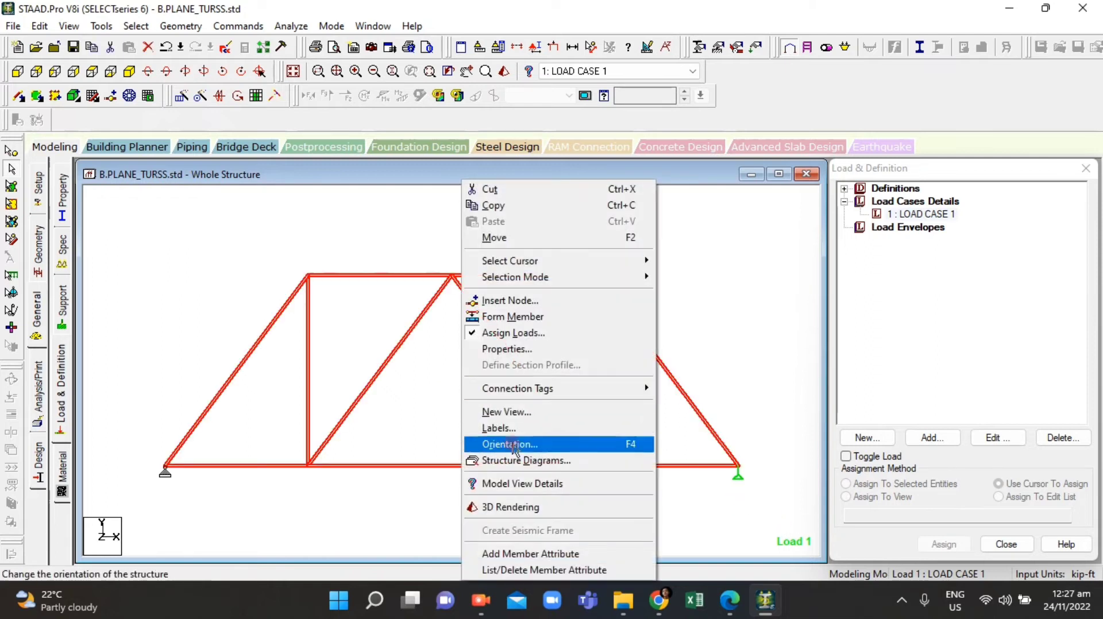
{"action": "left_click", "coordinate": [504, 428]}
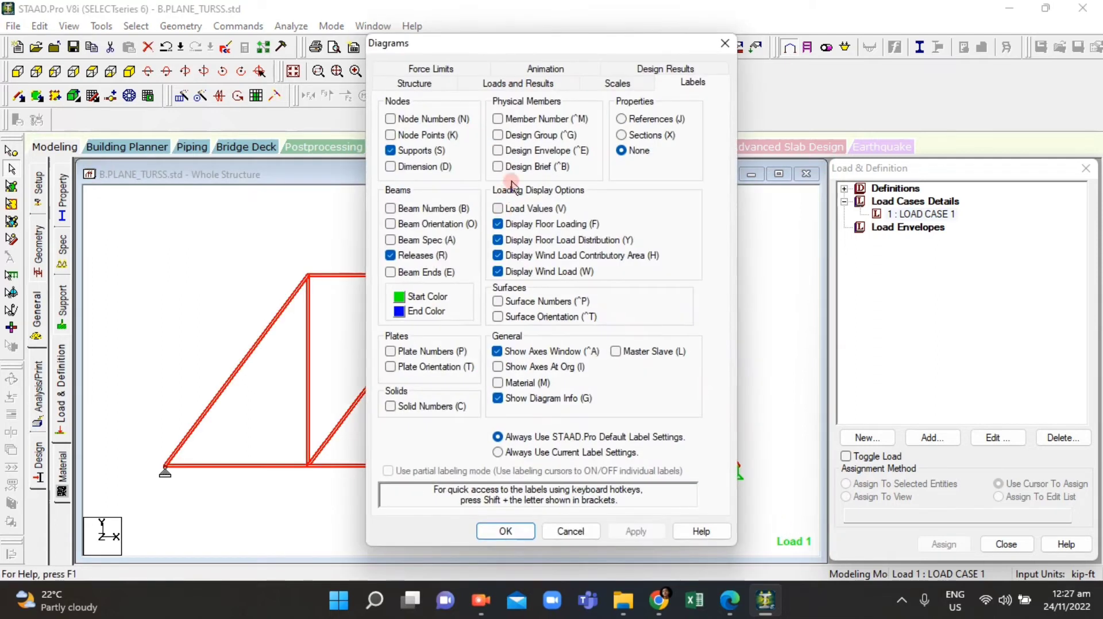
{"action": "left_click", "coordinate": [498, 119]}
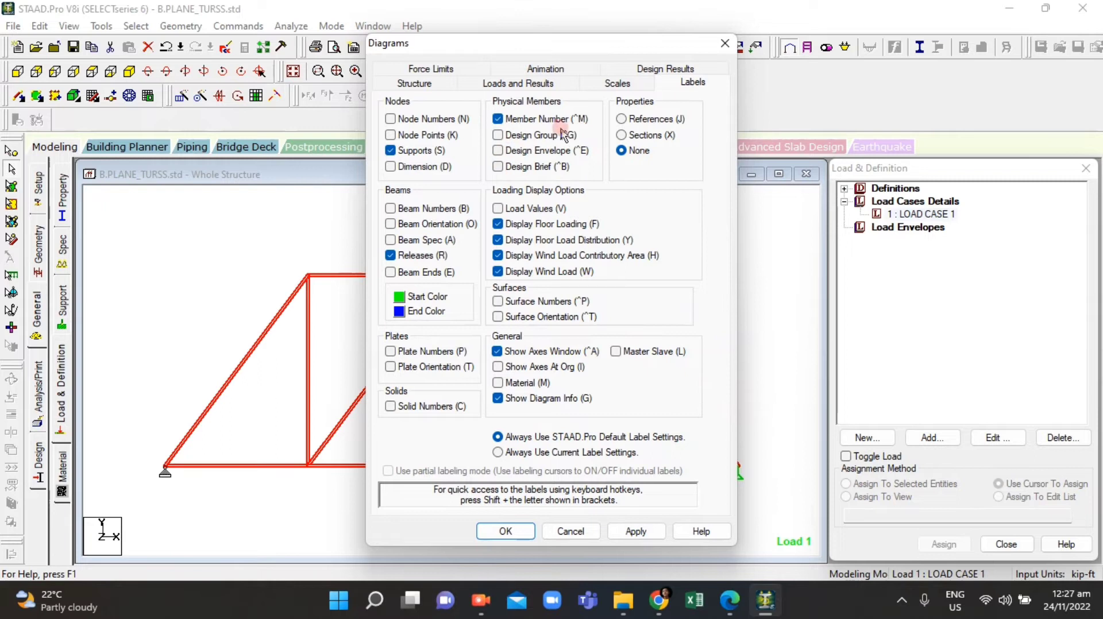
{"action": "left_click", "coordinate": [430, 118]}
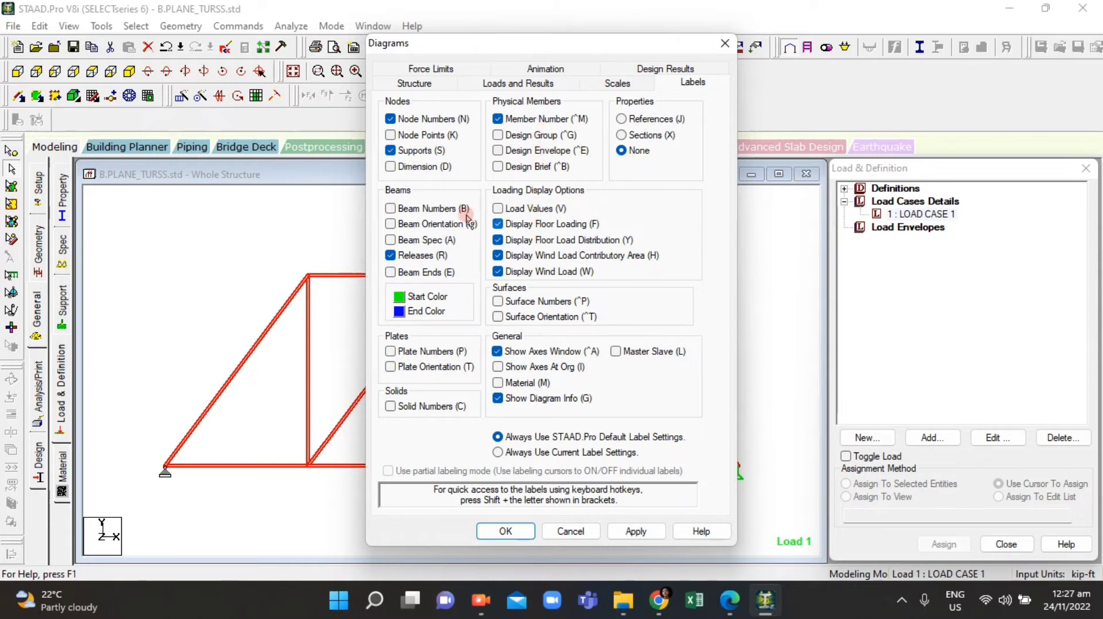
{"action": "left_click", "coordinate": [391, 209]}
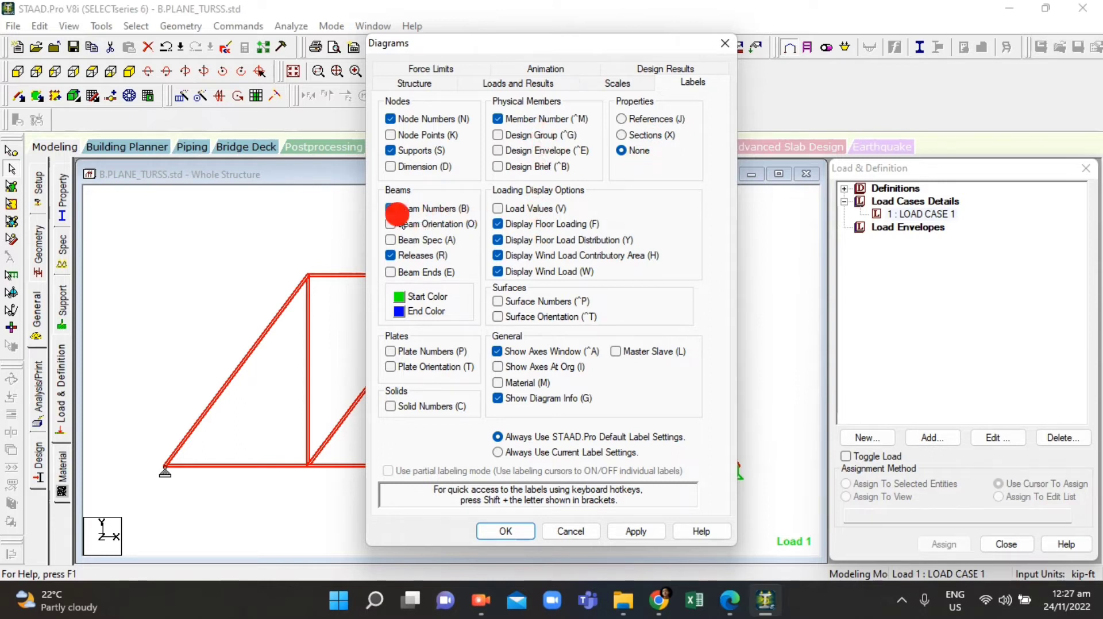
{"action": "left_click", "coordinate": [530, 120]}
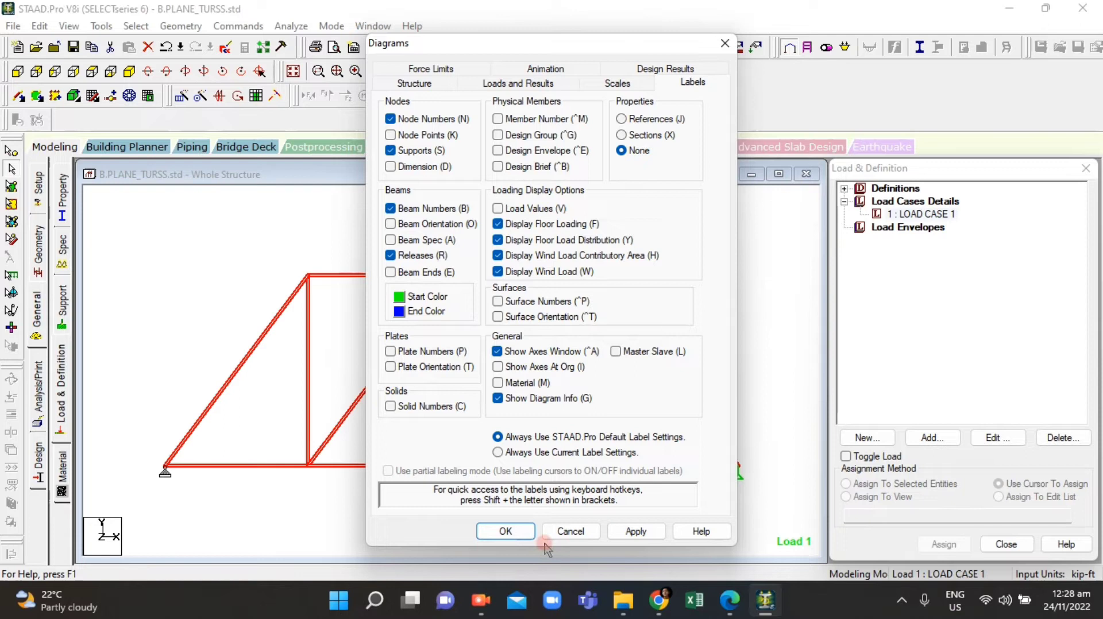
{"action": "left_click", "coordinate": [635, 531]}
{"action": "left_click", "coordinate": [481, 532]}
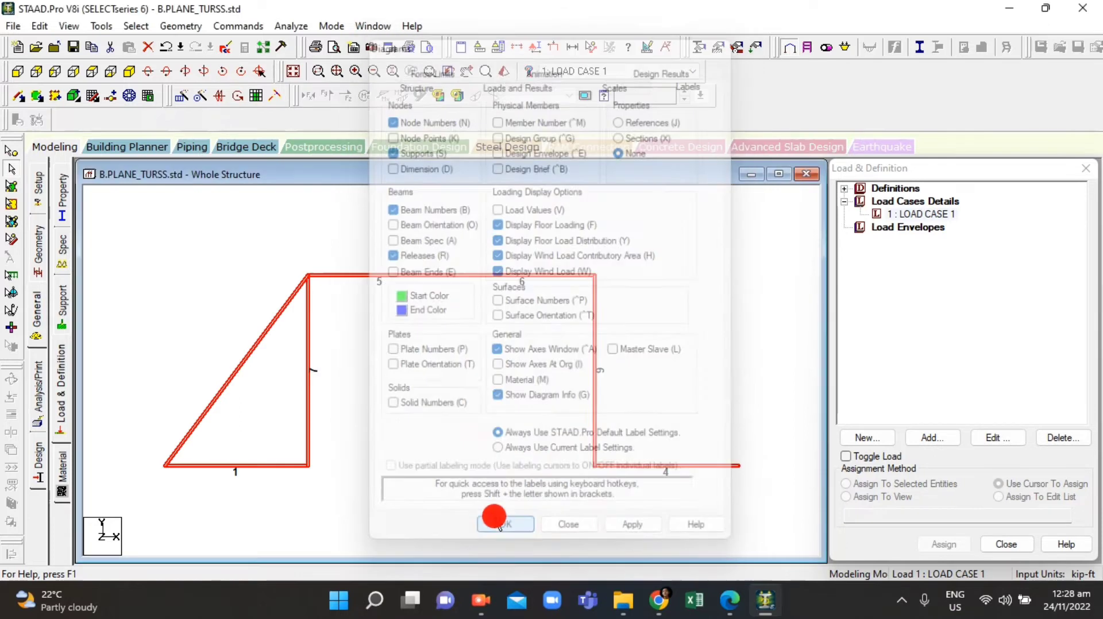
Step: Compare the labelled truss with the joint loads shown in the assignment PDF
{"action": "scroll", "coordinate": [385, 439], "scroll_direction": "up", "scroll_amount": 3}
{"action": "scroll", "coordinate": [323, 353], "scroll_direction": "down", "scroll_amount": 3}
{"action": "scroll", "coordinate": [270, 481], "scroll_direction": "up", "scroll_amount": 1}
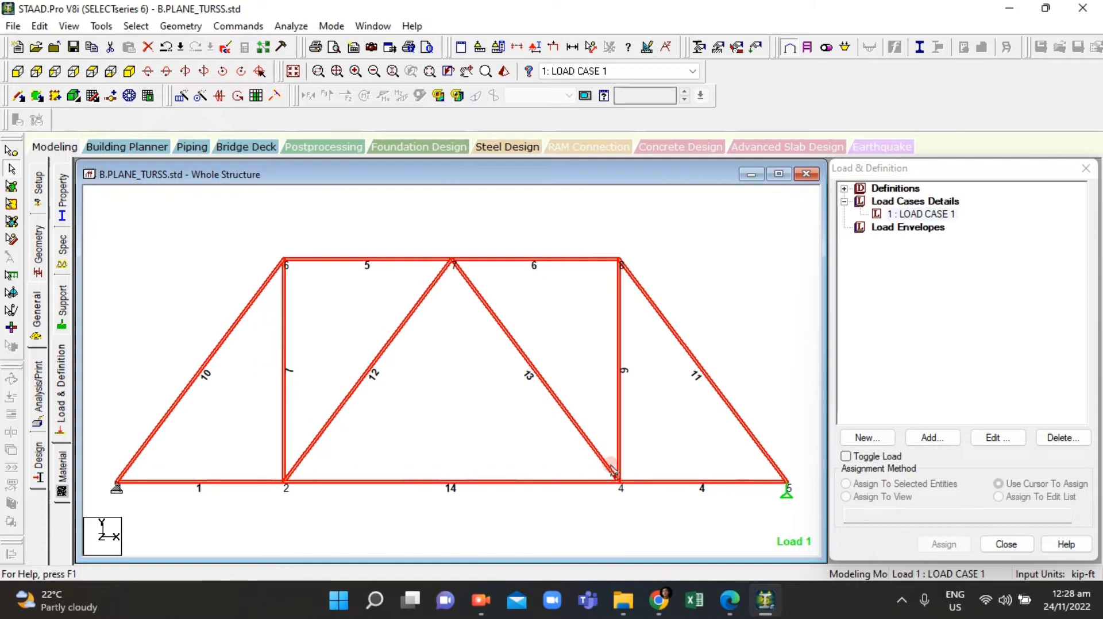
{"action": "scroll", "coordinate": [505, 454], "scroll_direction": "down", "scroll_amount": 1}
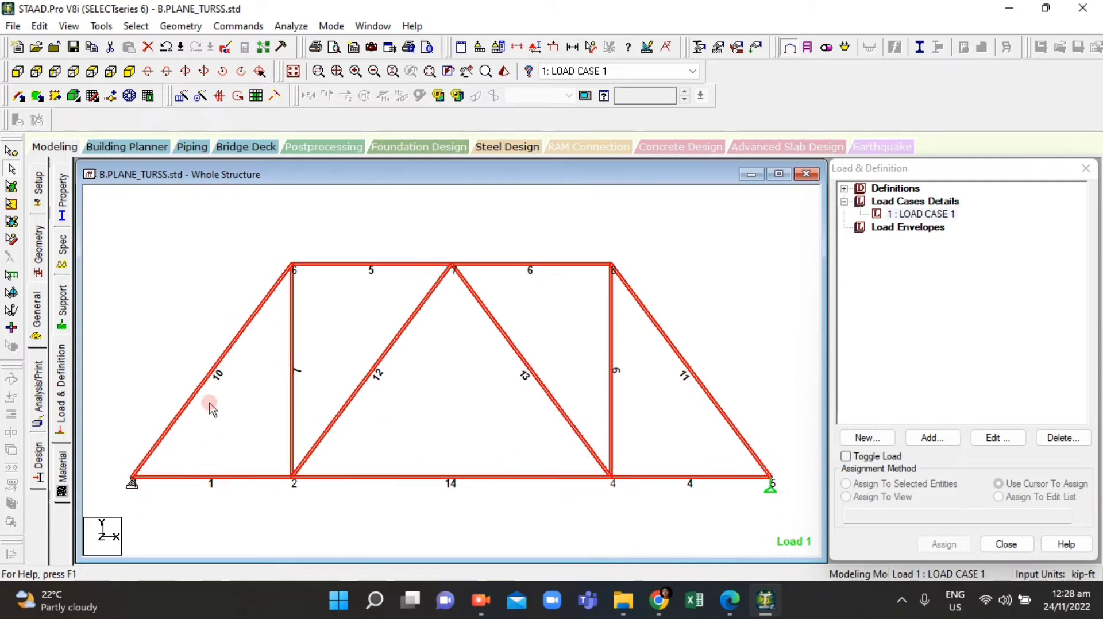
{"action": "scroll", "coordinate": [412, 392], "scroll_direction": "down", "scroll_amount": 2}
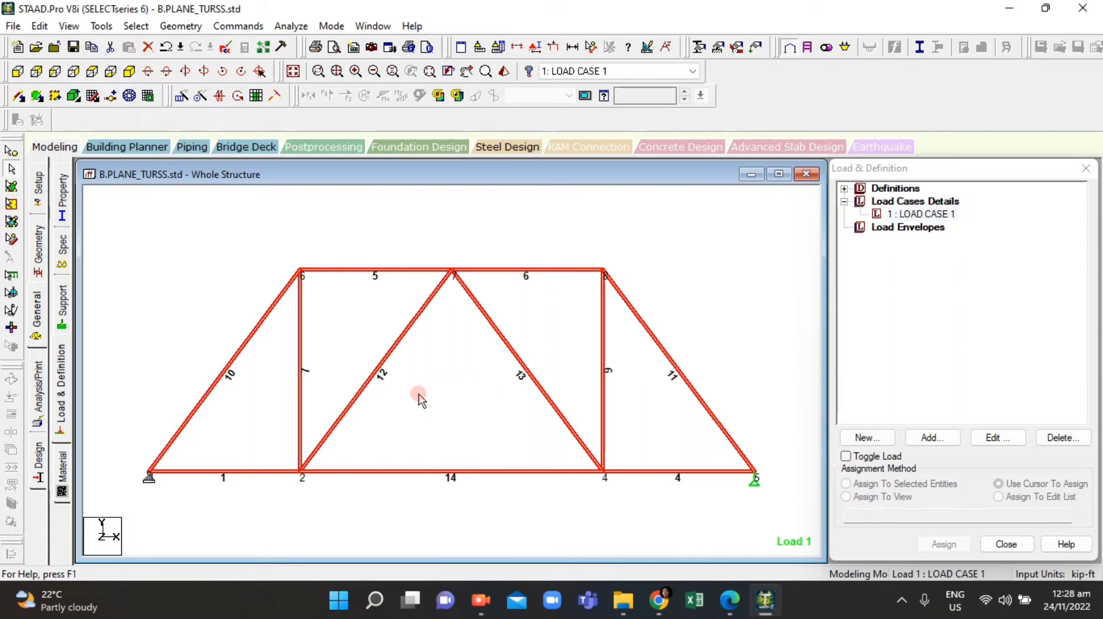
{"action": "scroll", "coordinate": [392, 411], "scroll_direction": "down", "scroll_amount": 2}
{"action": "scroll", "coordinate": [354, 454], "scroll_direction": "up", "scroll_amount": 1}
{"action": "scroll", "coordinate": [489, 498], "scroll_direction": "down", "scroll_amount": 1}
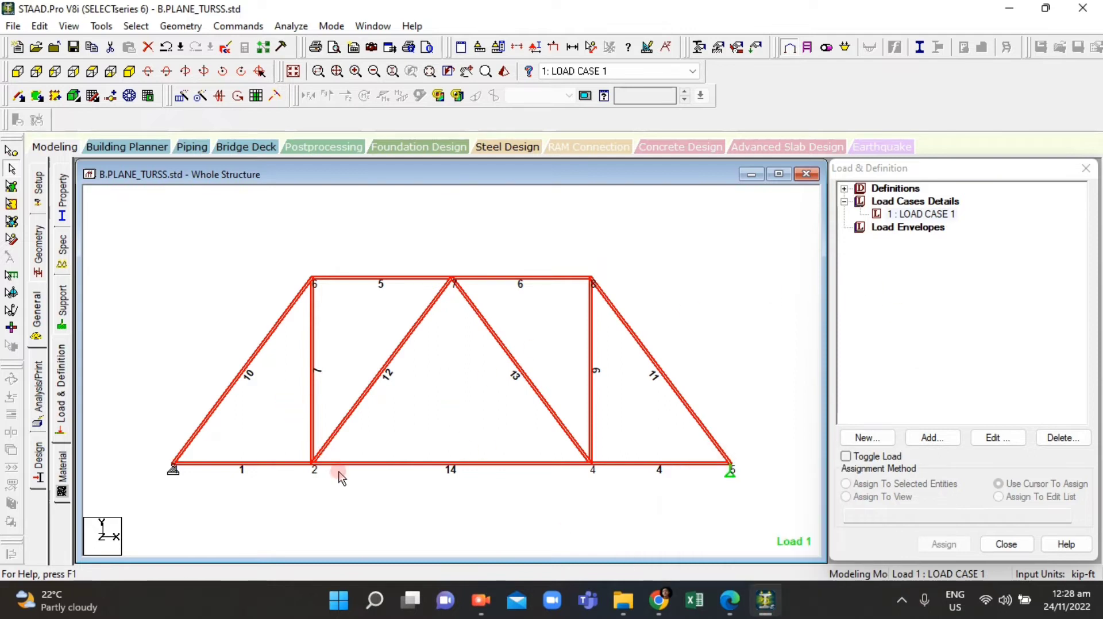
{"action": "left_click", "coordinate": [727, 603]}
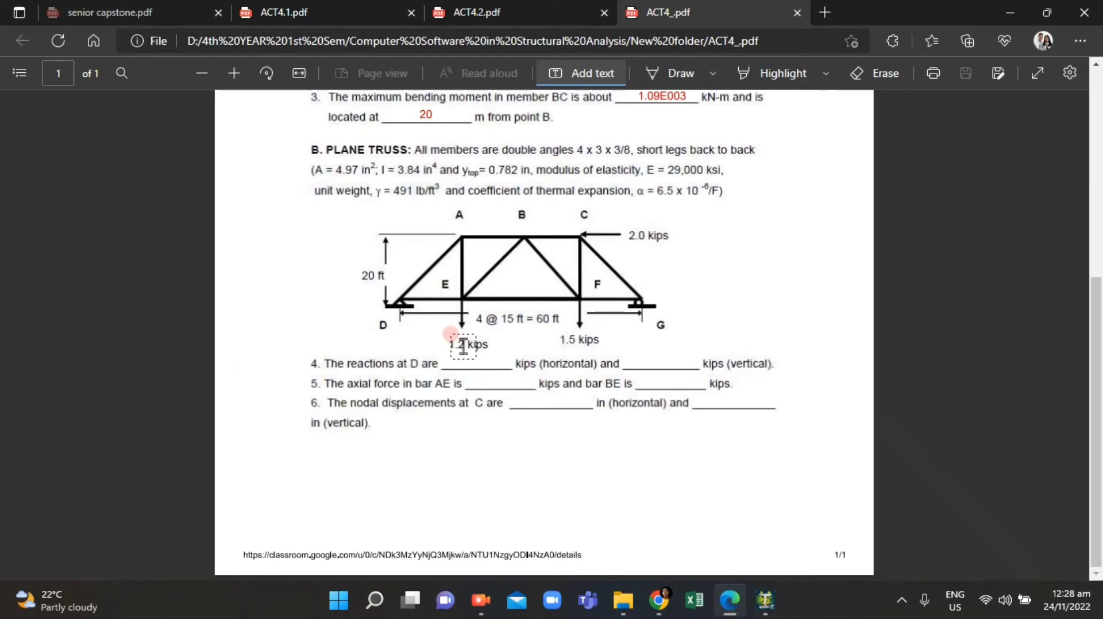
{"action": "left_click", "coordinate": [725, 614]}
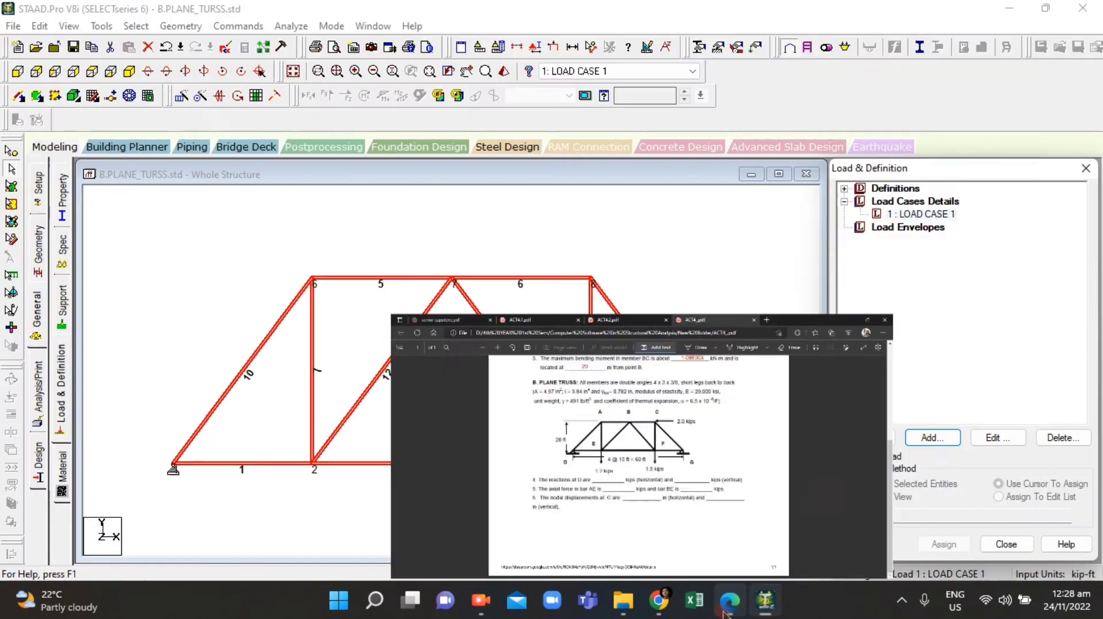
{"action": "left_click", "coordinate": [725, 614]}
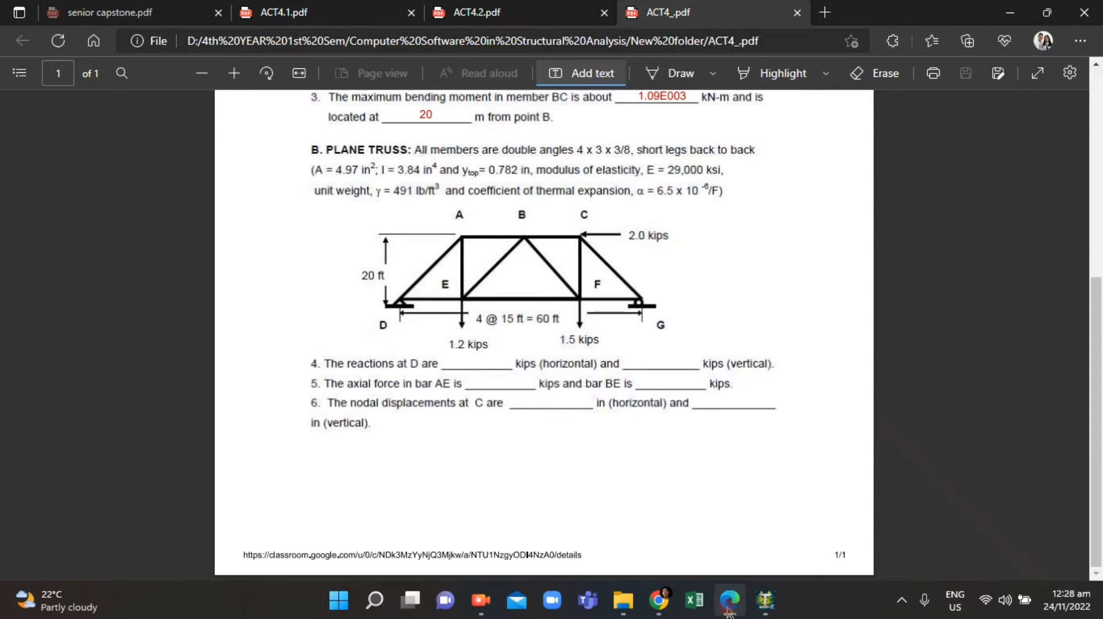
{"action": "left_click", "coordinate": [728, 613]}
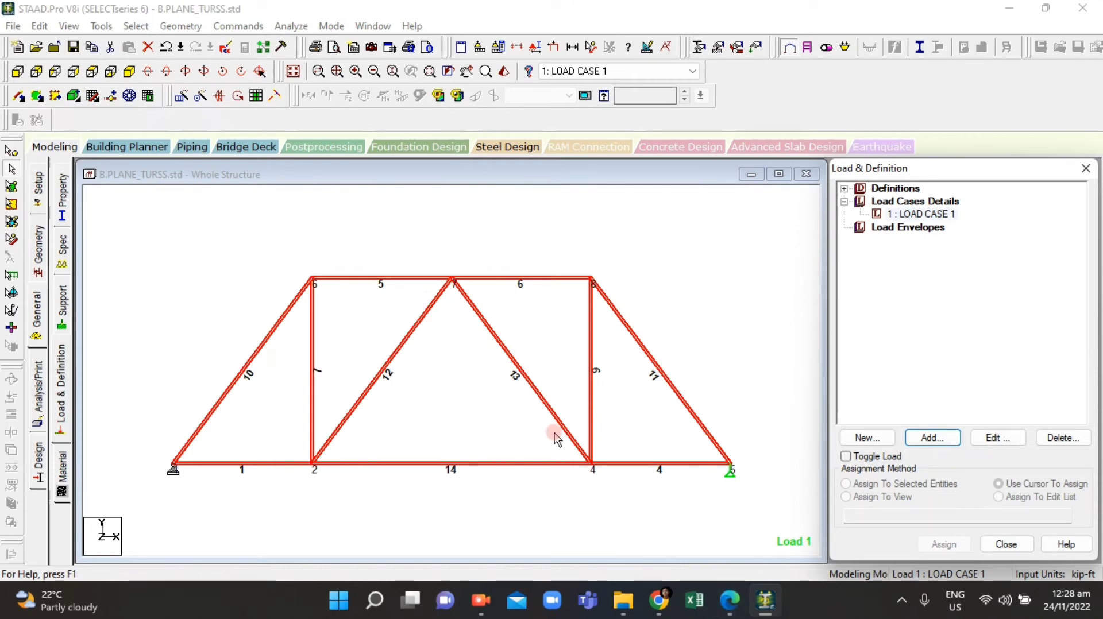
Step: Add a nodal load item with Fy of -1.2 kip to LOAD CASE 1
{"action": "left_click", "coordinate": [925, 438]}
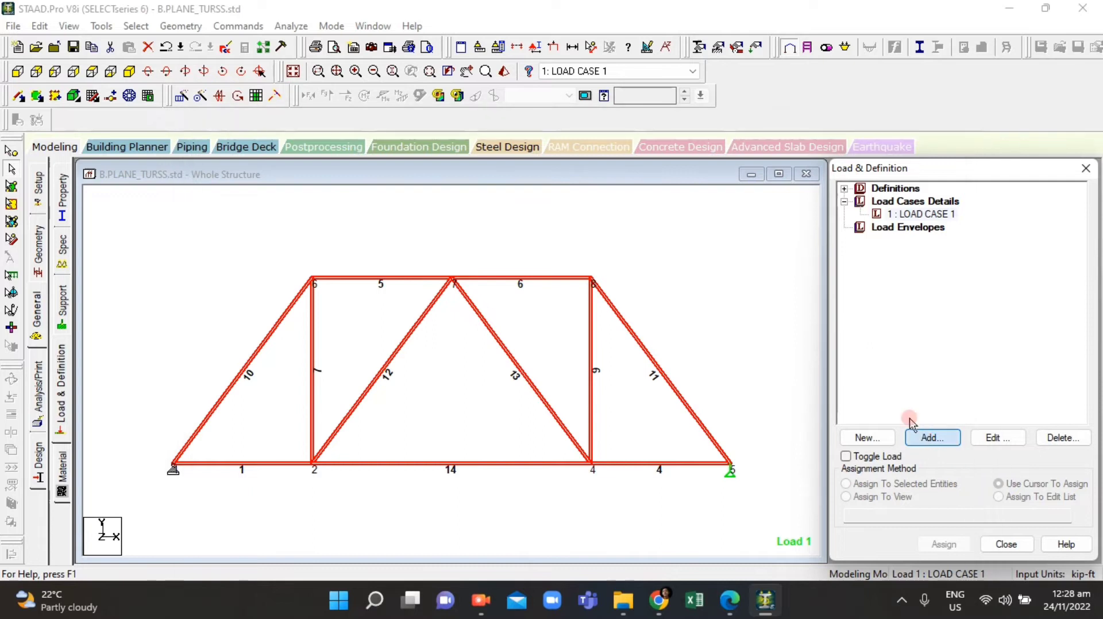
{"action": "left_click", "coordinate": [922, 438]}
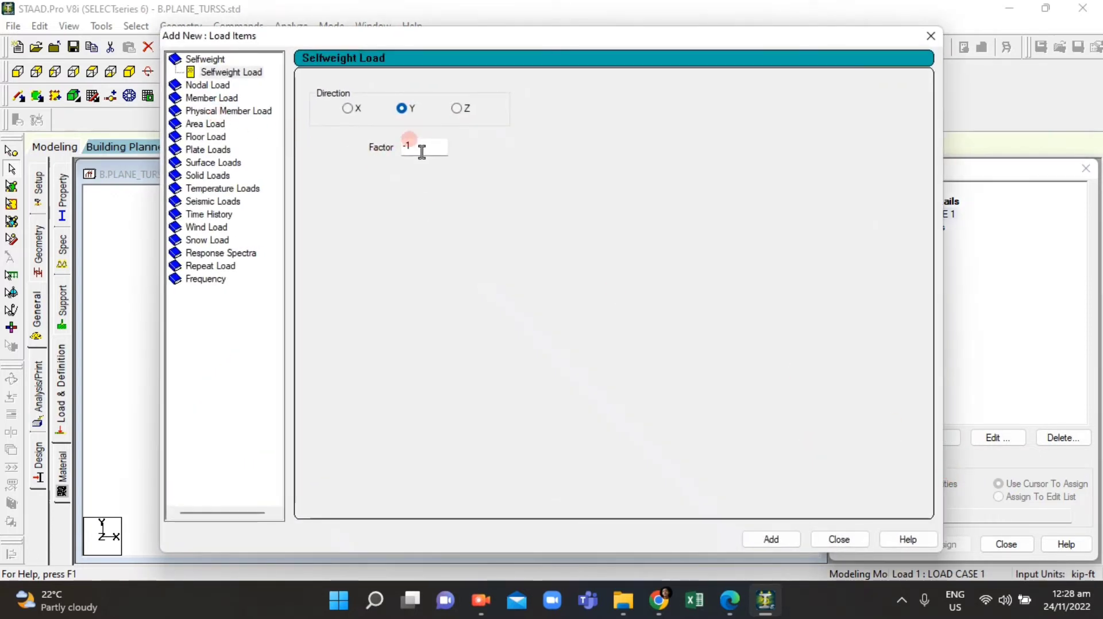
{"action": "left_click", "coordinate": [207, 84]}
{"action": "left_click", "coordinate": [211, 84]}
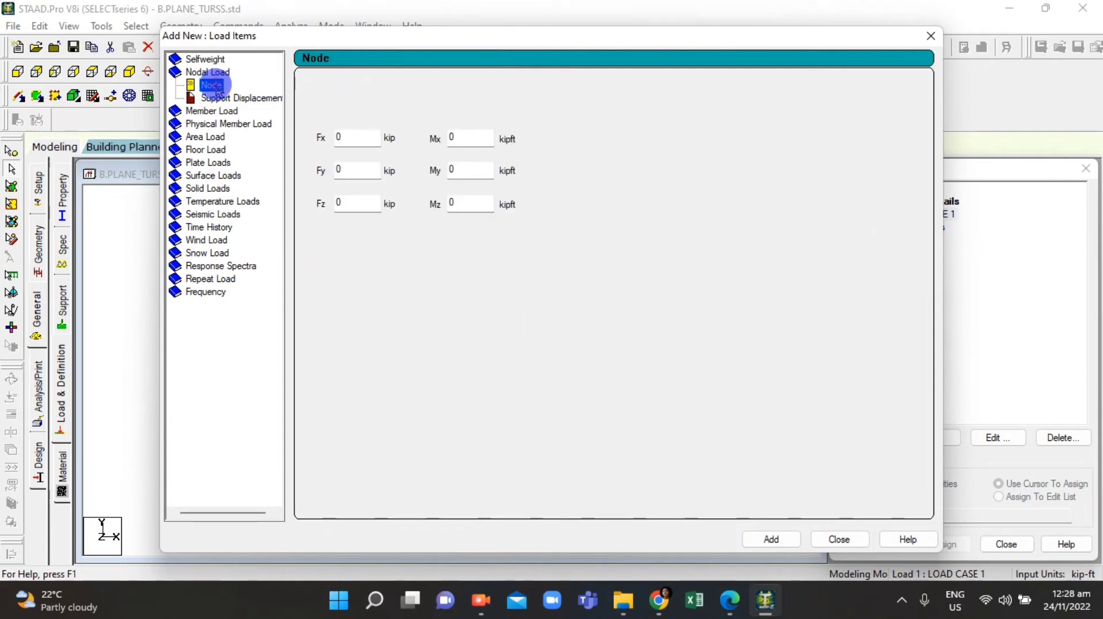
{"action": "left_click", "coordinate": [348, 170]}
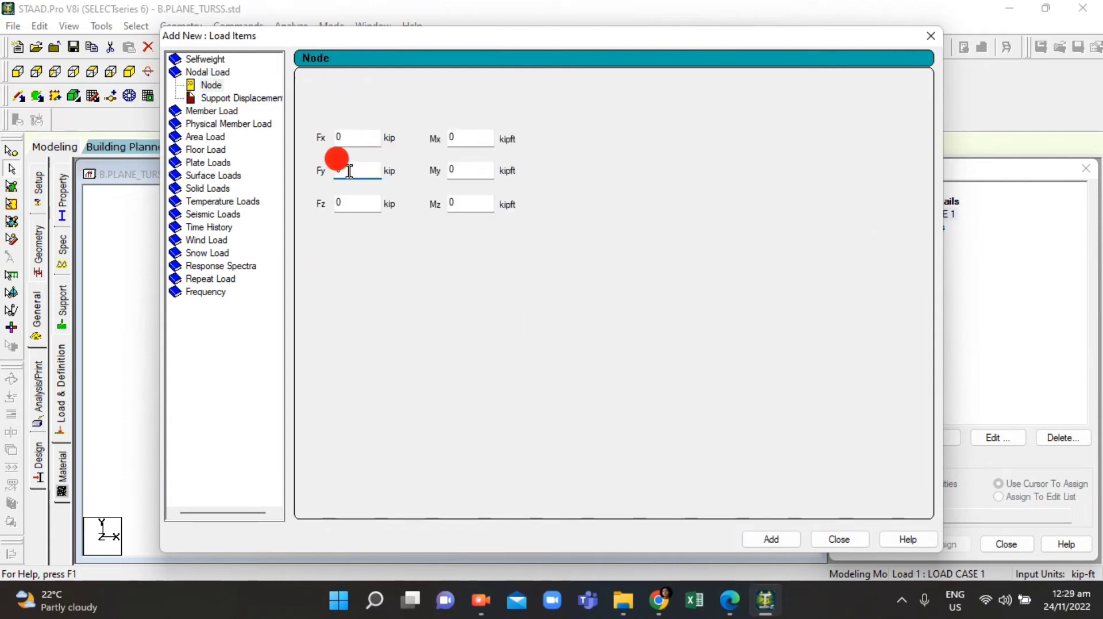
{"action": "double_click", "coordinate": [349, 170]}
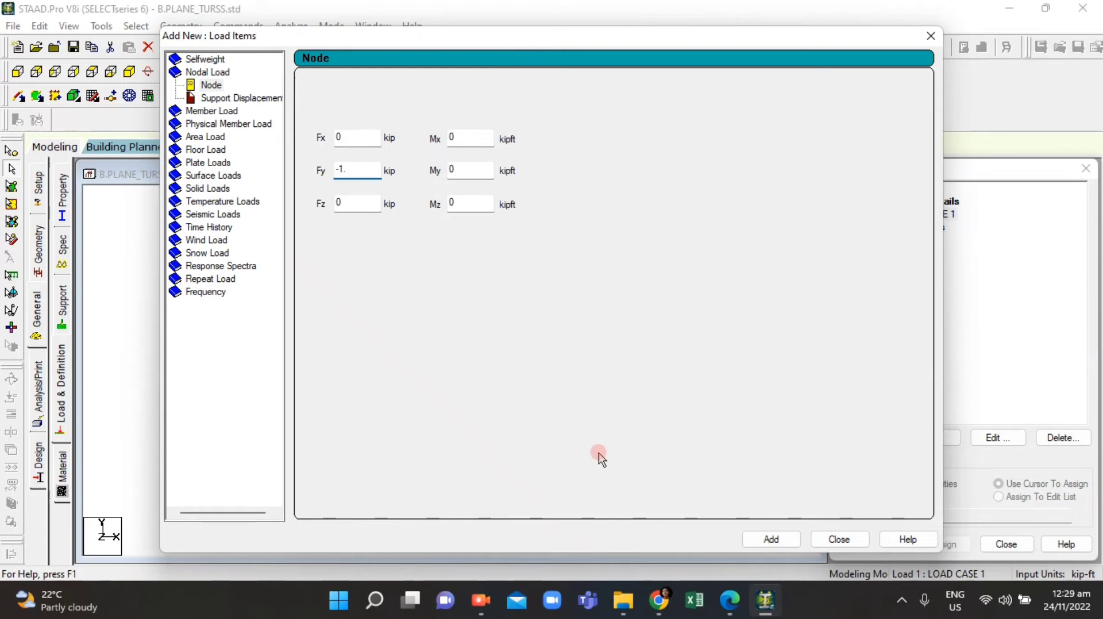
{"action": "left_click", "coordinate": [739, 599]}
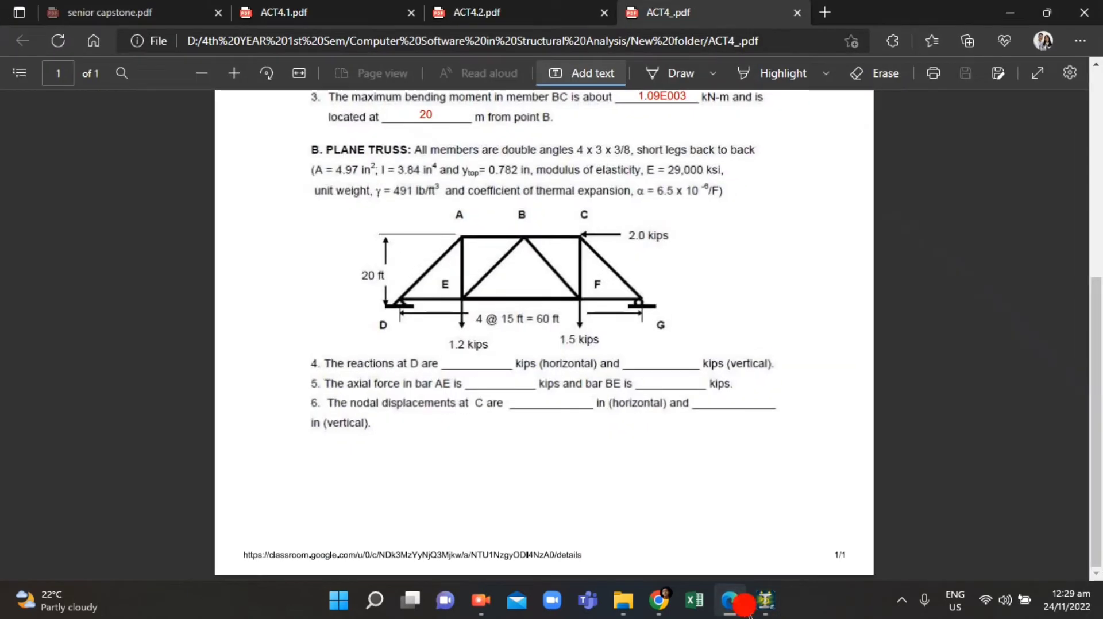
{"action": "left_click", "coordinate": [765, 600]}
{"action": "left_click", "coordinate": [460, 232]}
{"action": "left_click", "coordinate": [795, 542]}
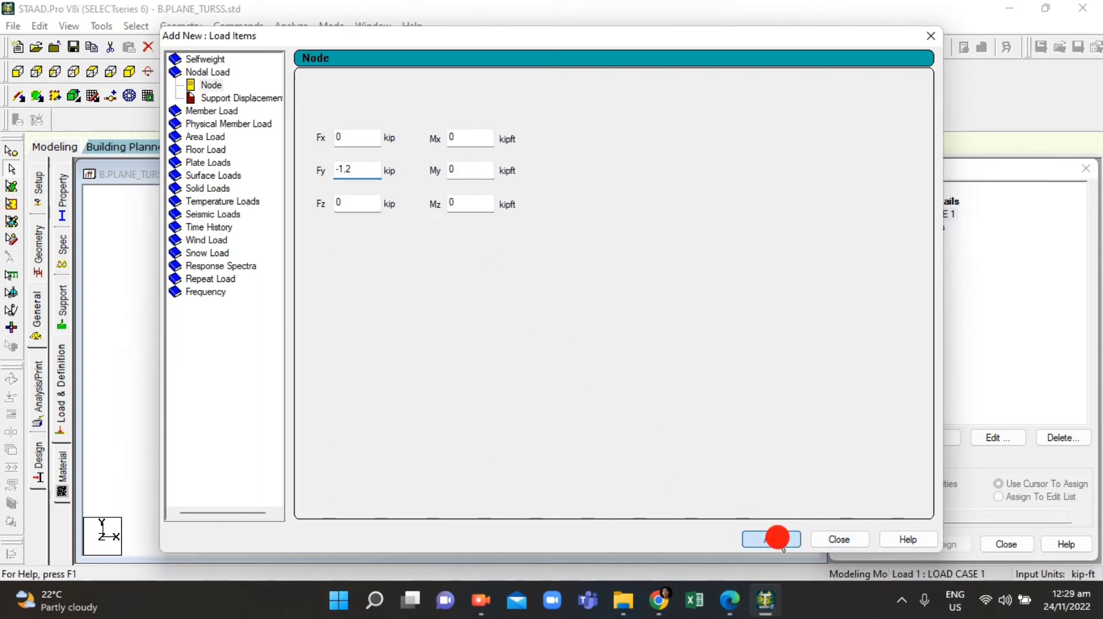
Step: Add another nodal load item to LOAD CASE 1 with Fy of -1.5 kip
{"action": "left_click_drag", "start_coordinate": [657, 38], "coordinate": [536, 46]}
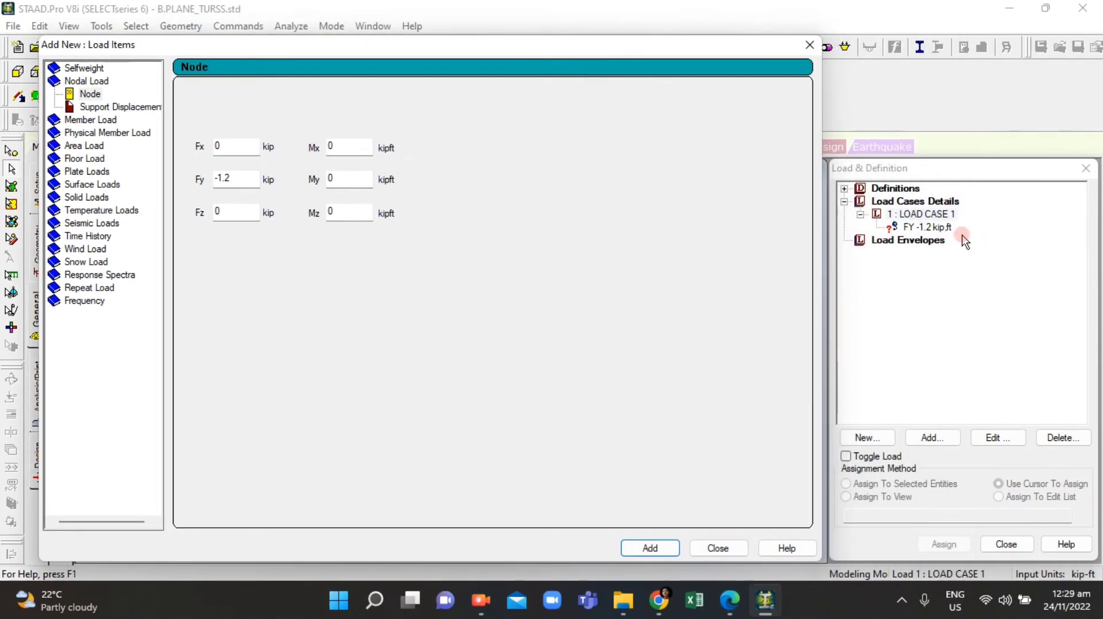
{"action": "left_click", "coordinate": [239, 174]}
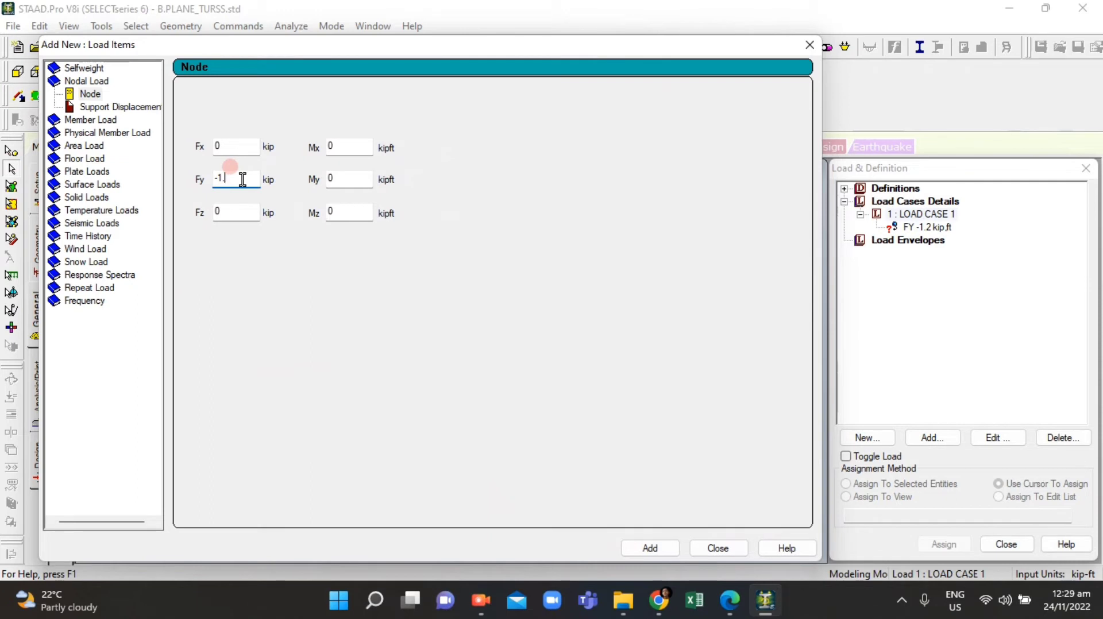
{"action": "left_click", "coordinate": [651, 547]}
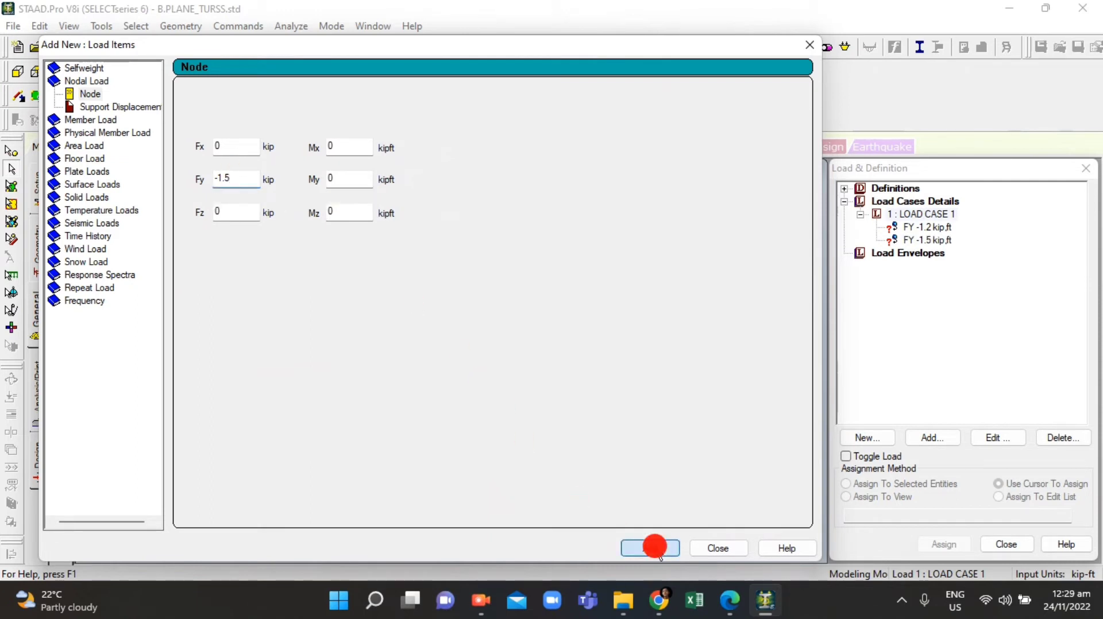
Step: Add a third nodal load item with Fy set to 0 and Fx of -2 kip, checking the PDF's loads
{"action": "double_click", "coordinate": [221, 179]}
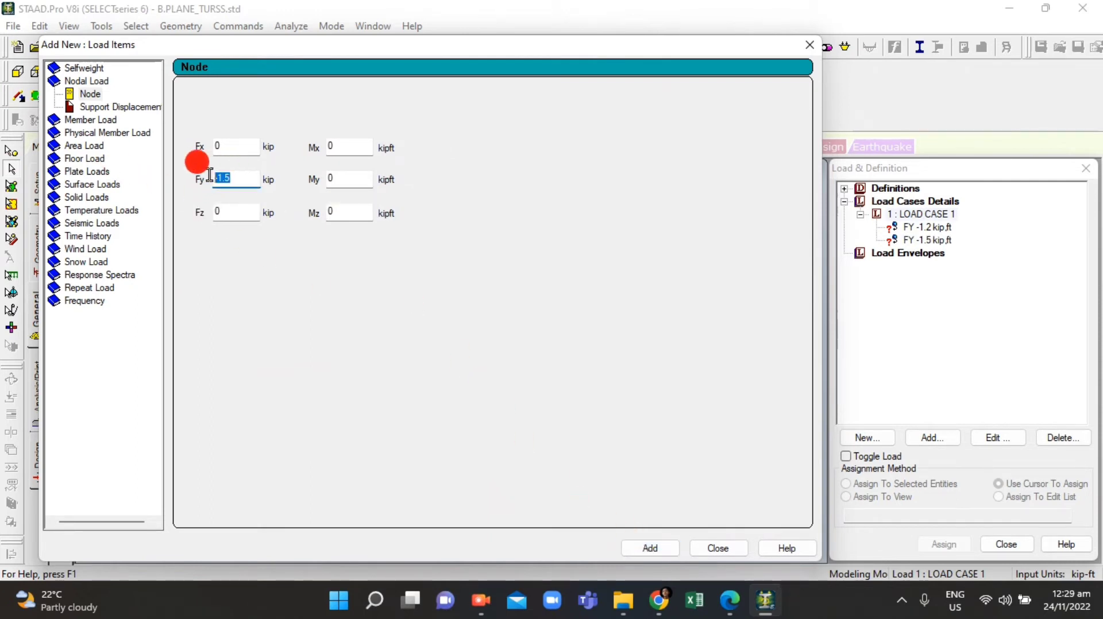
{"action": "type", "text": "0"}
{"action": "left_click", "coordinate": [217, 142]}
{"action": "left_click", "coordinate": [210, 152]}
{"action": "left_click", "coordinate": [729, 600]}
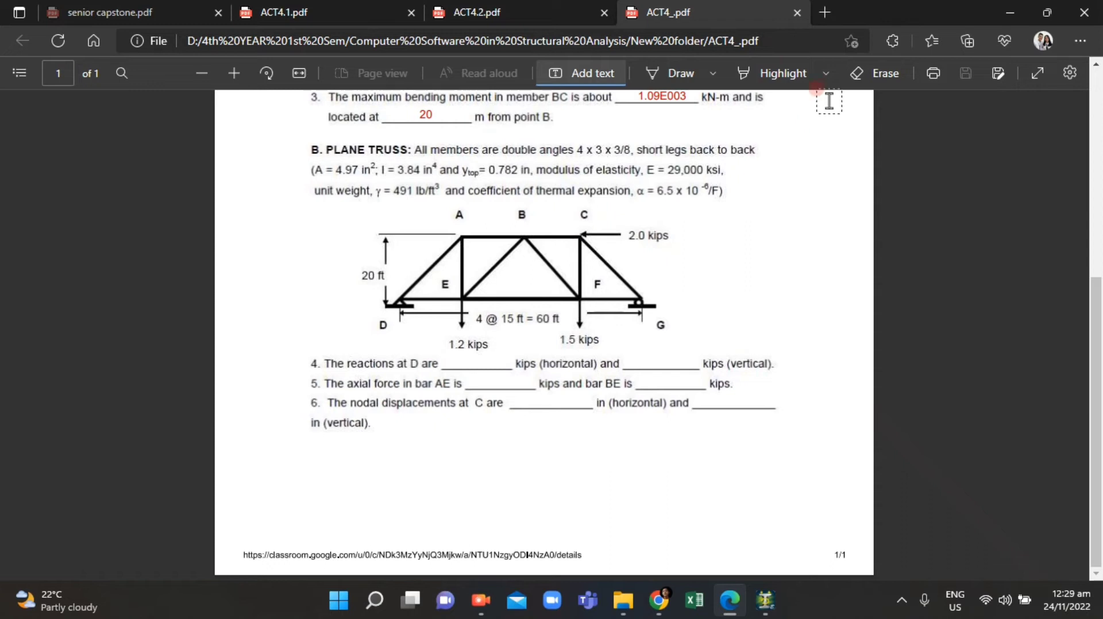
{"action": "left_click", "coordinate": [724, 596]}
{"action": "mouse_move", "coordinate": [528, 41]}
{"action": "left_mouse_down"}
{"action": "mouse_move", "coordinate": [560, 89]}
{"action": "mouse_move", "coordinate": [640, 435]}
{"action": "mouse_move", "coordinate": [529, 248]}
{"action": "mouse_move", "coordinate": [549, 59]}
{"action": "left_mouse_up"}
{"action": "left_click", "coordinate": [367, 172]}
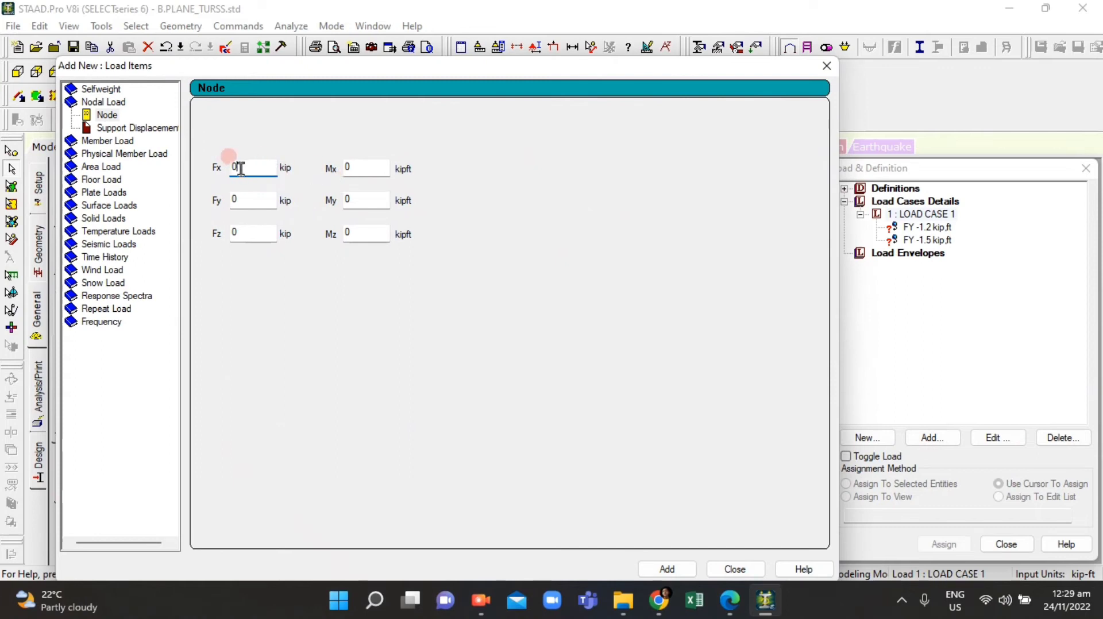
{"action": "left_click", "coordinate": [730, 609]}
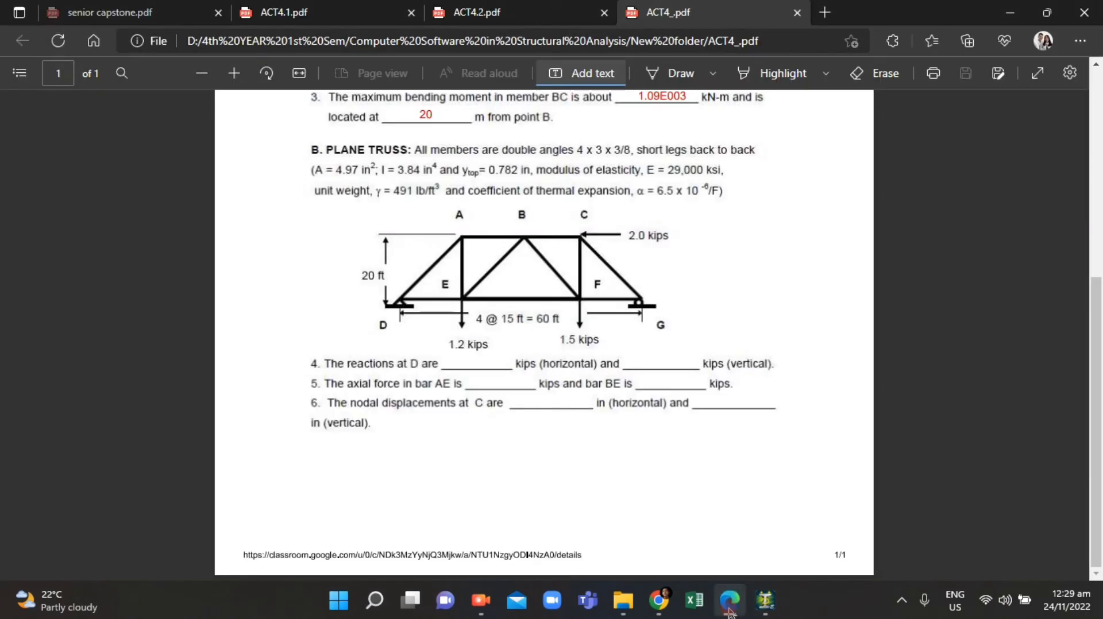
{"action": "left_click", "coordinate": [729, 609]}
{"action": "left_click", "coordinate": [368, 352]}
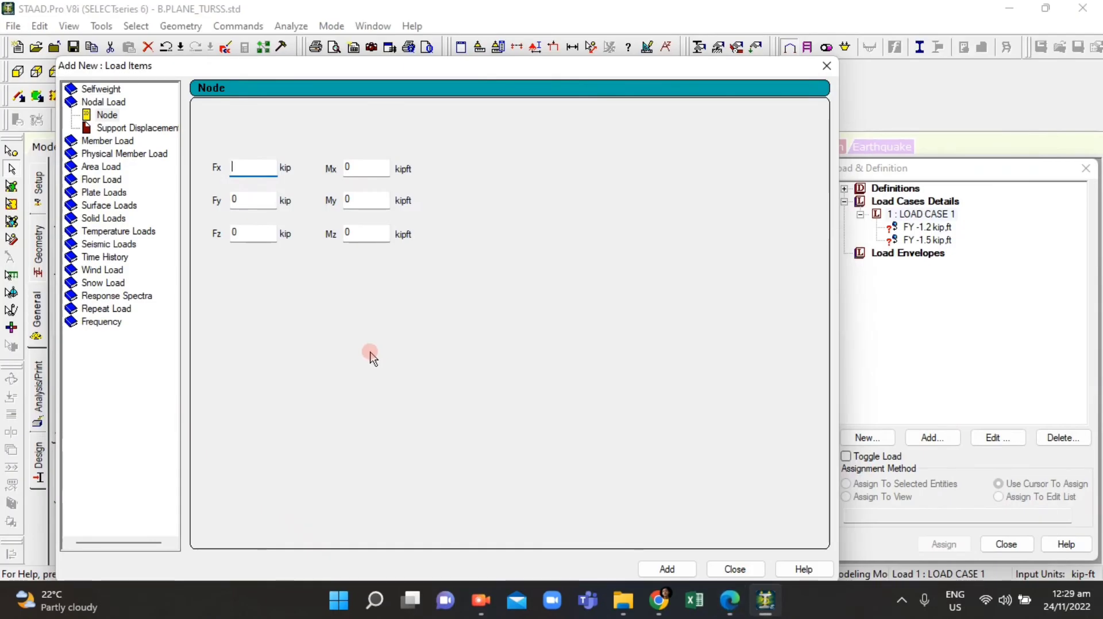
{"action": "type", "text": "-2"}
{"action": "left_click", "coordinate": [667, 569]}
{"action": "left_click", "coordinate": [734, 569]}
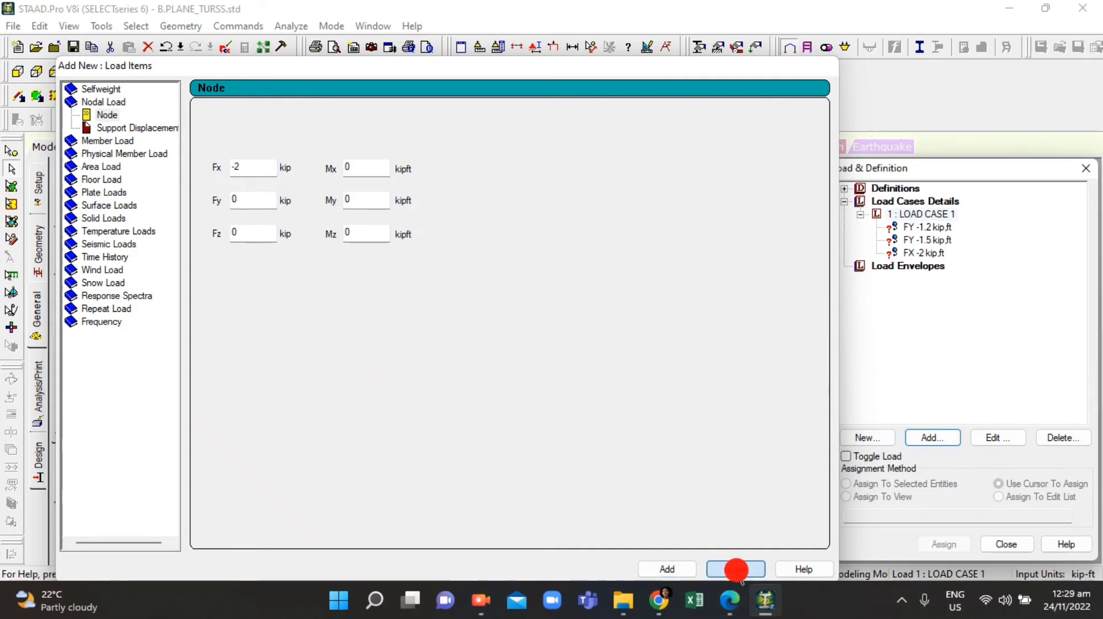
Step: Try to assign the FY -1.2 kip load to node 2 at the bottom chord
{"action": "left_click", "coordinate": [927, 227]}
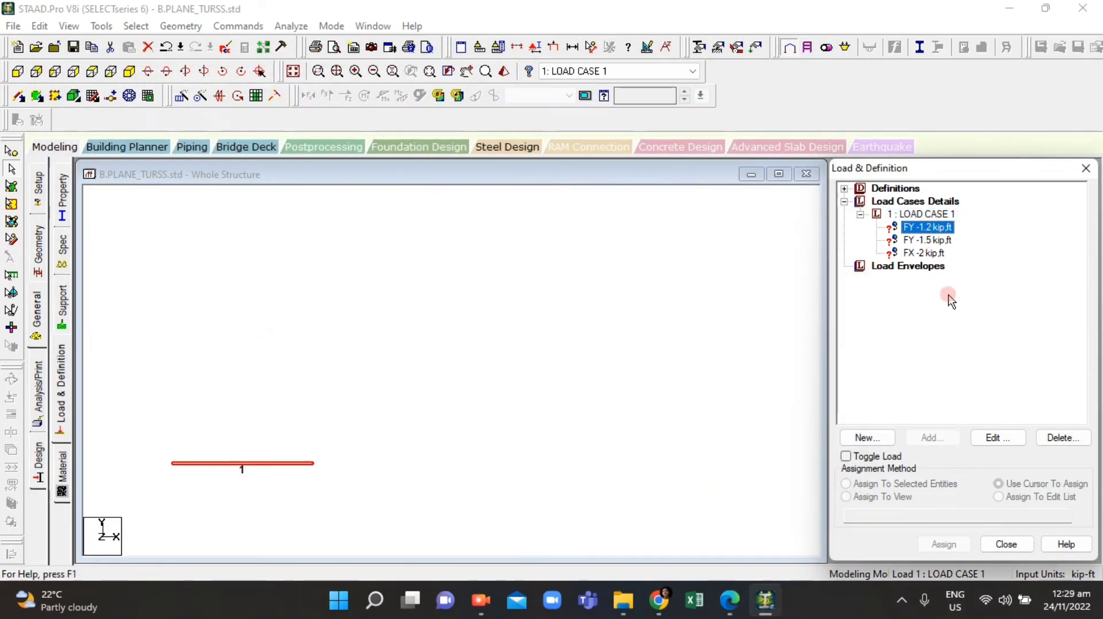
{"action": "left_click", "coordinate": [403, 402]}
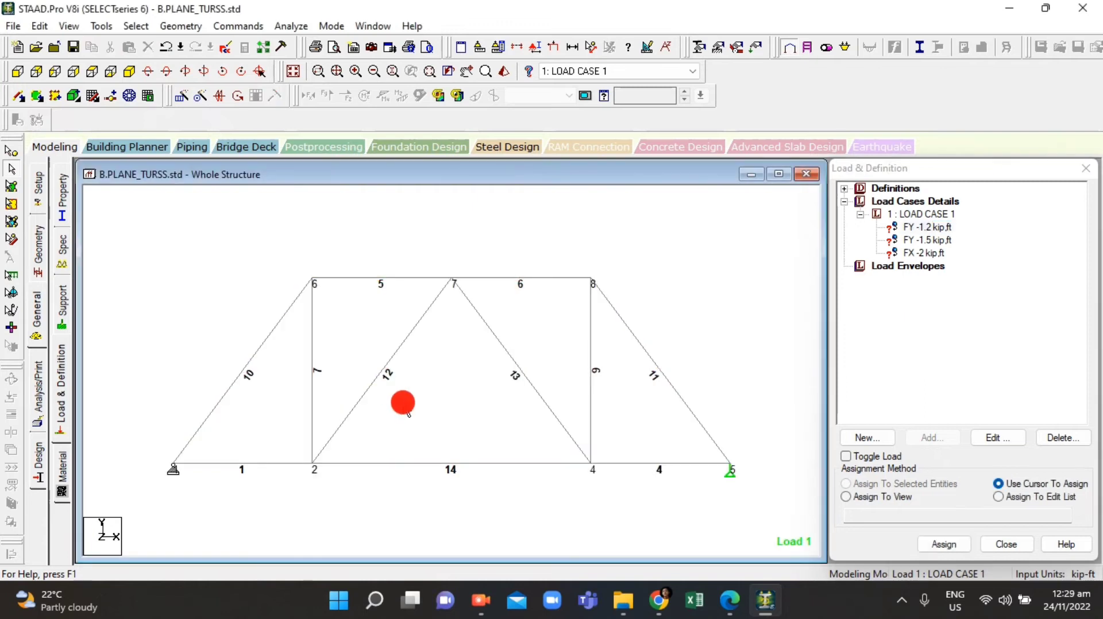
{"action": "left_click", "coordinate": [926, 227]}
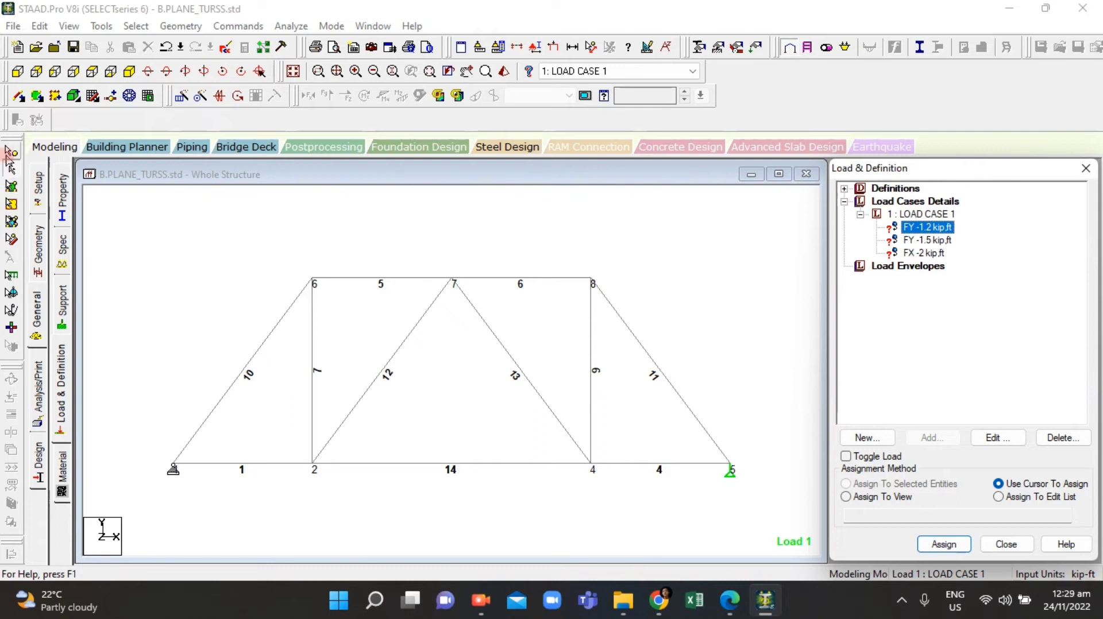
{"action": "left_click", "coordinate": [10, 151]}
{"action": "left_click", "coordinate": [927, 228]}
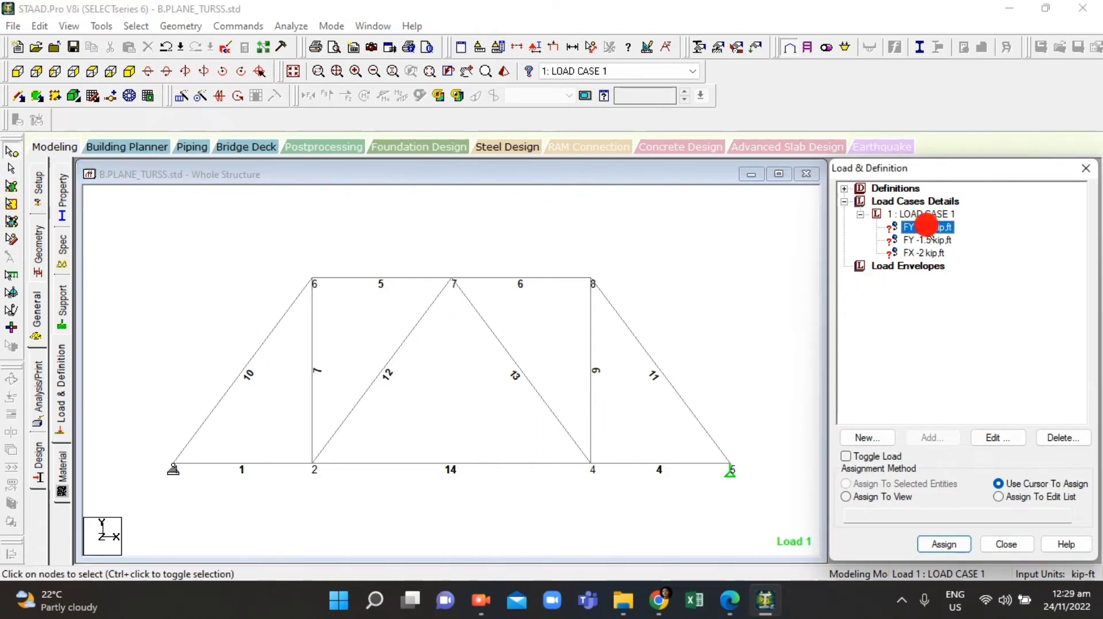
{"action": "left_click", "coordinate": [728, 602]}
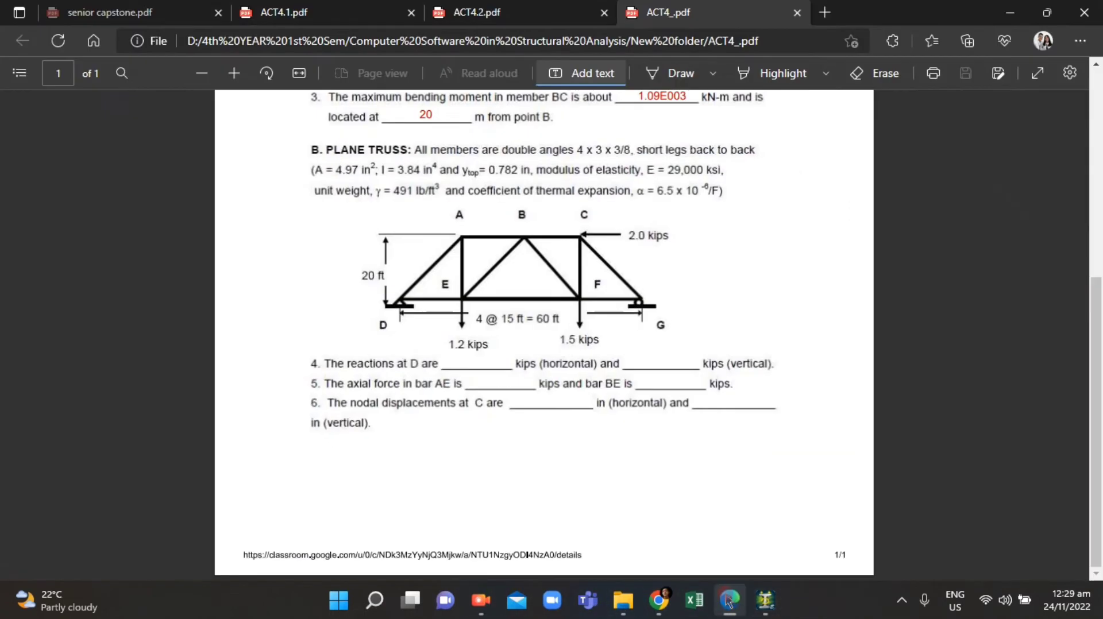
{"action": "left_click", "coordinate": [726, 600]}
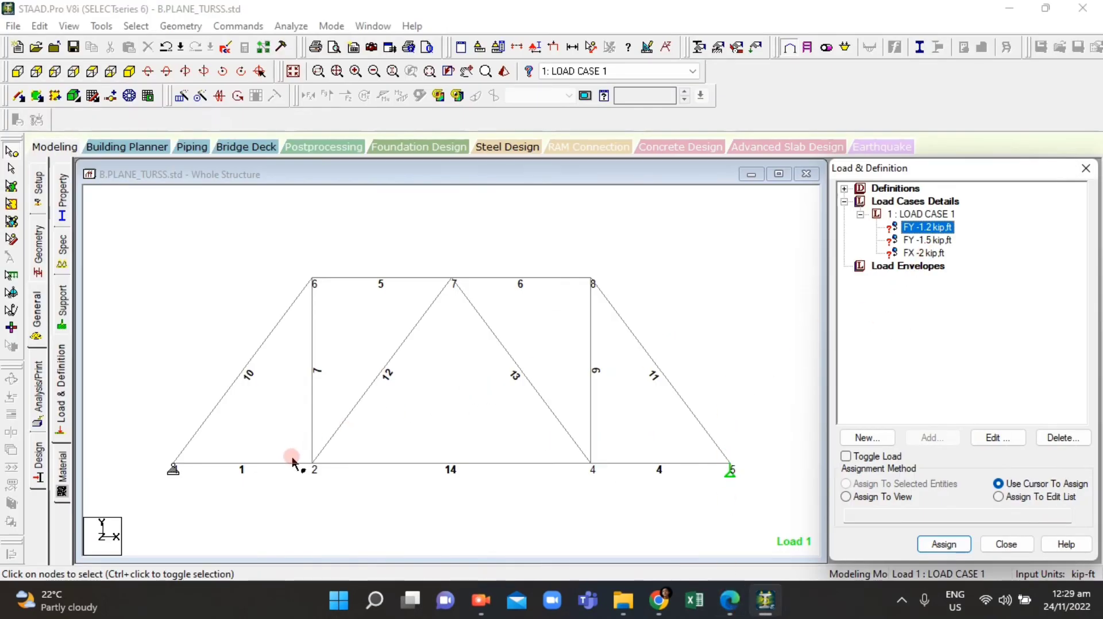
{"action": "left_click", "coordinate": [310, 460]}
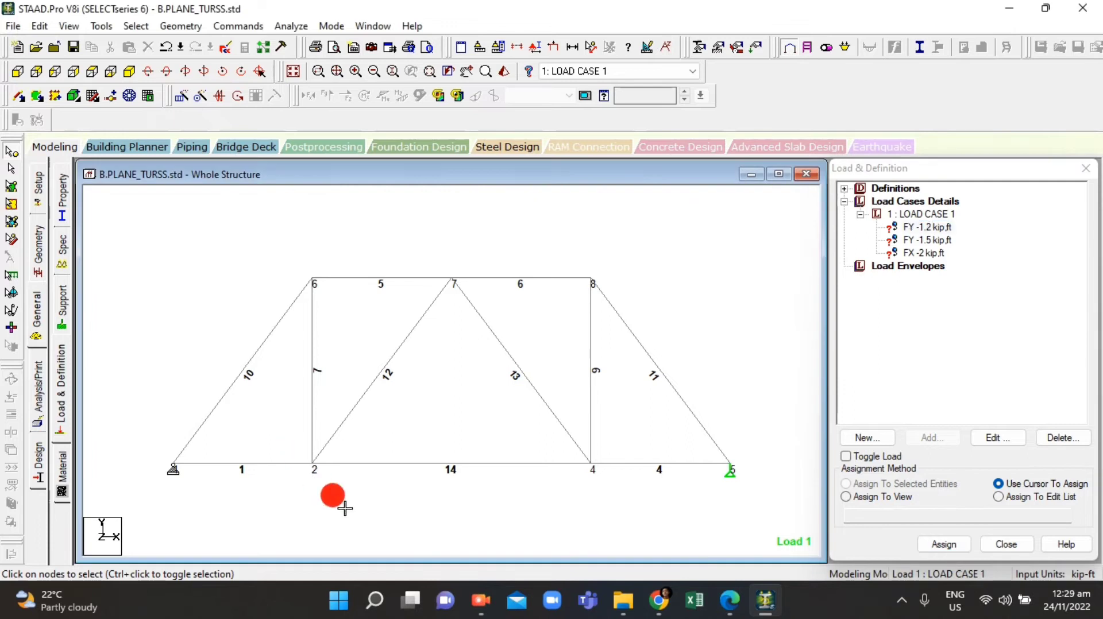
{"action": "left_click", "coordinate": [944, 544]}
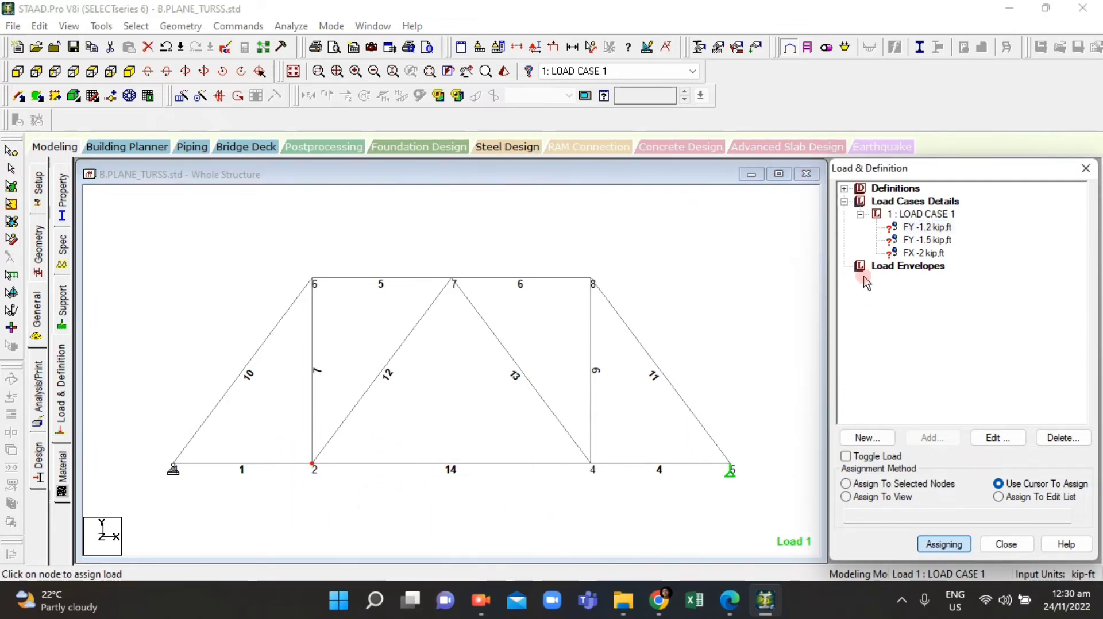
Step: Assign the FY -1.5 kip load to node 4 on the bottom chord
{"action": "left_click", "coordinate": [937, 239]}
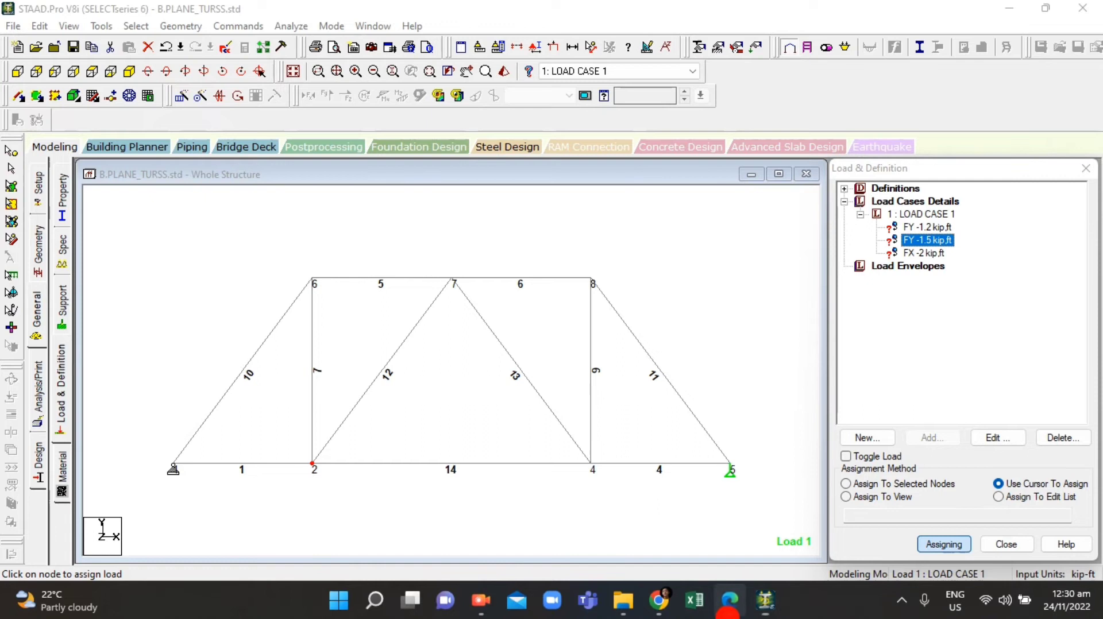
{"action": "left_click", "coordinate": [726, 614]}
{"action": "left_click", "coordinate": [728, 616]}
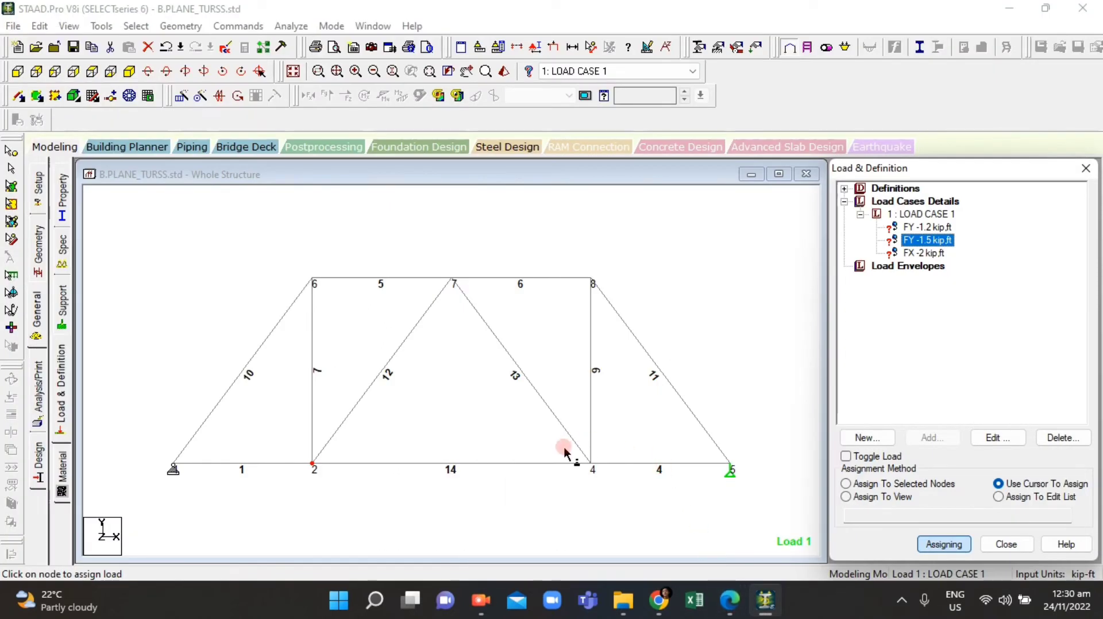
{"action": "left_click", "coordinate": [639, 492]}
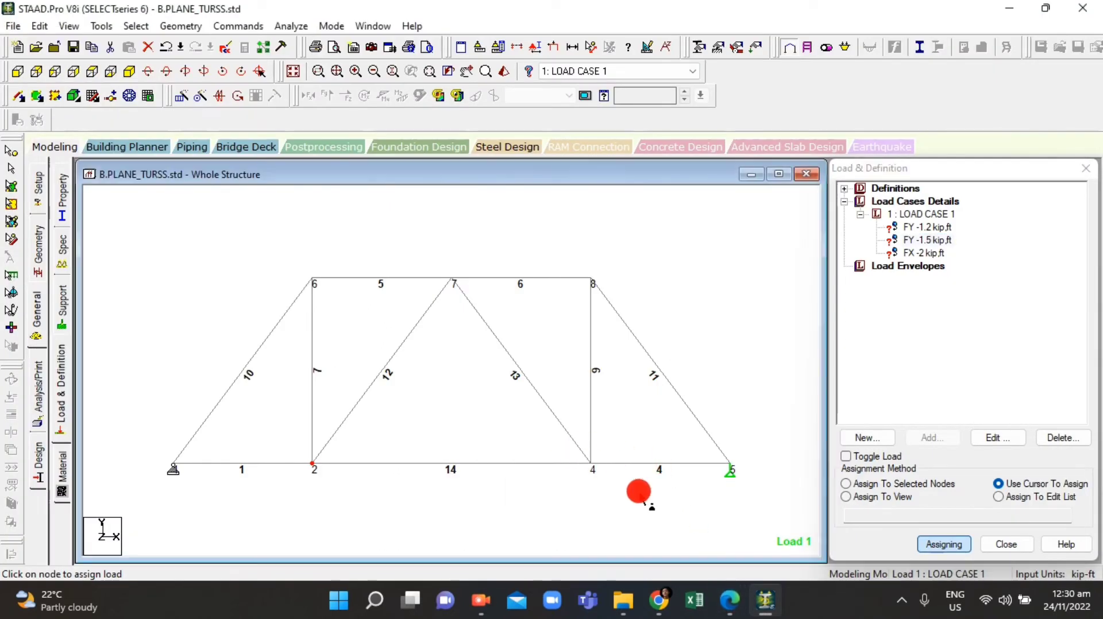
{"action": "left_click", "coordinate": [11, 153]}
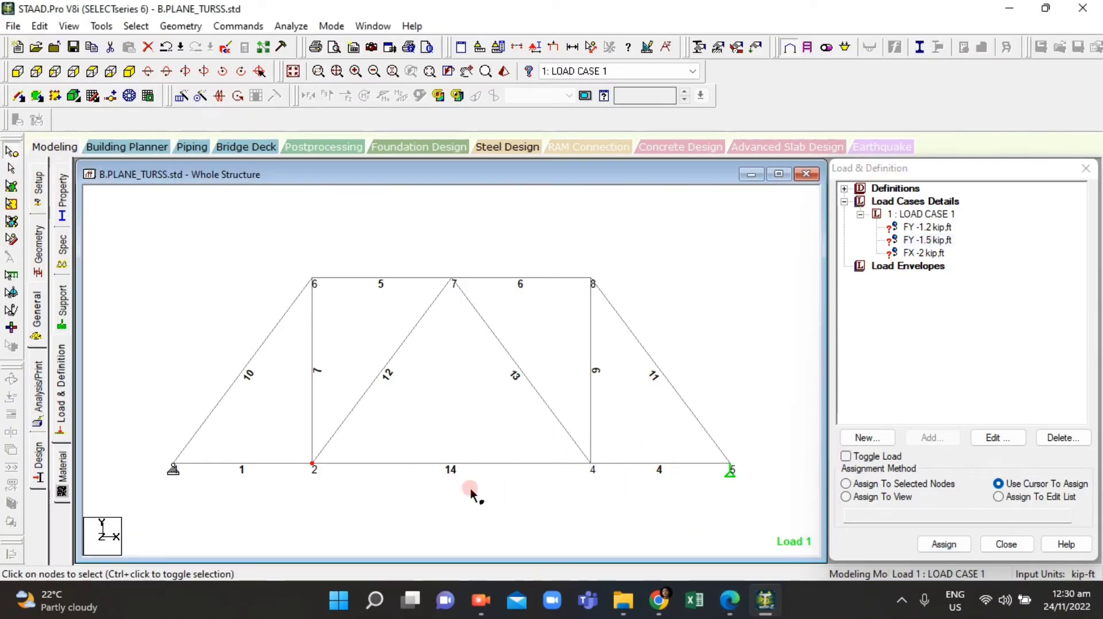
{"action": "left_click", "coordinate": [596, 460]}
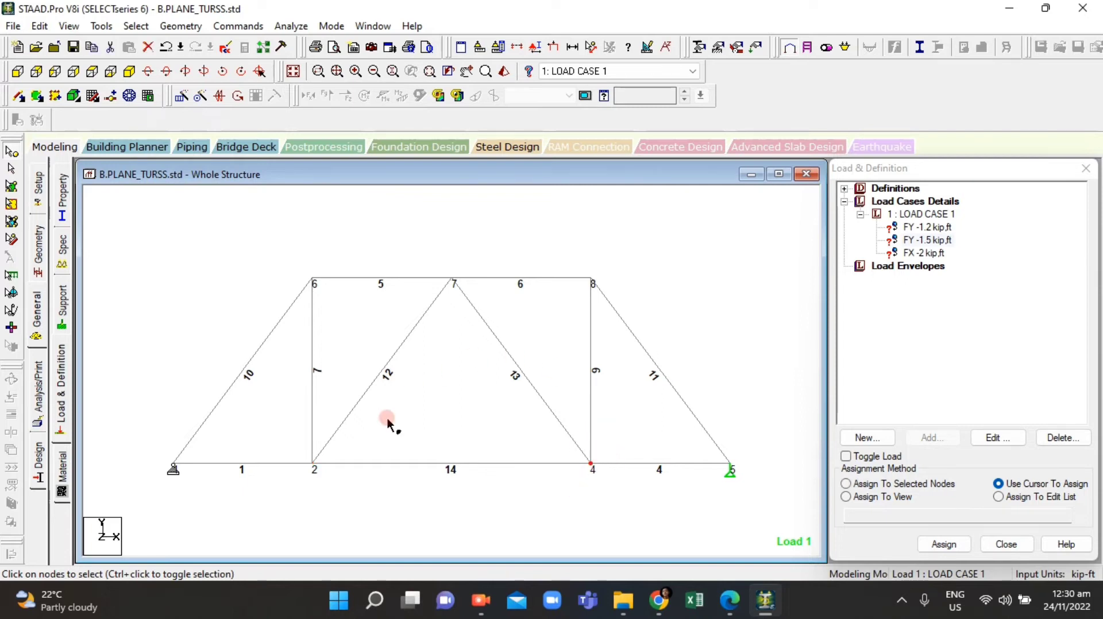
{"action": "scroll", "coordinate": [313, 467], "scroll_direction": "up", "scroll_amount": 4}
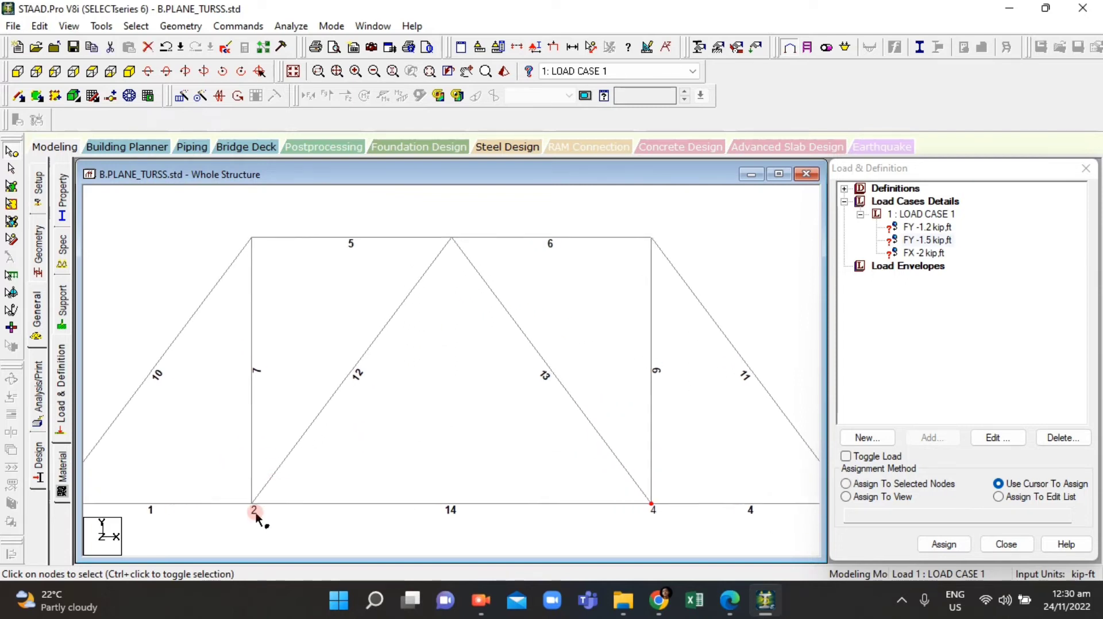
{"action": "scroll", "coordinate": [224, 514], "scroll_direction": "up", "scroll_amount": 6}
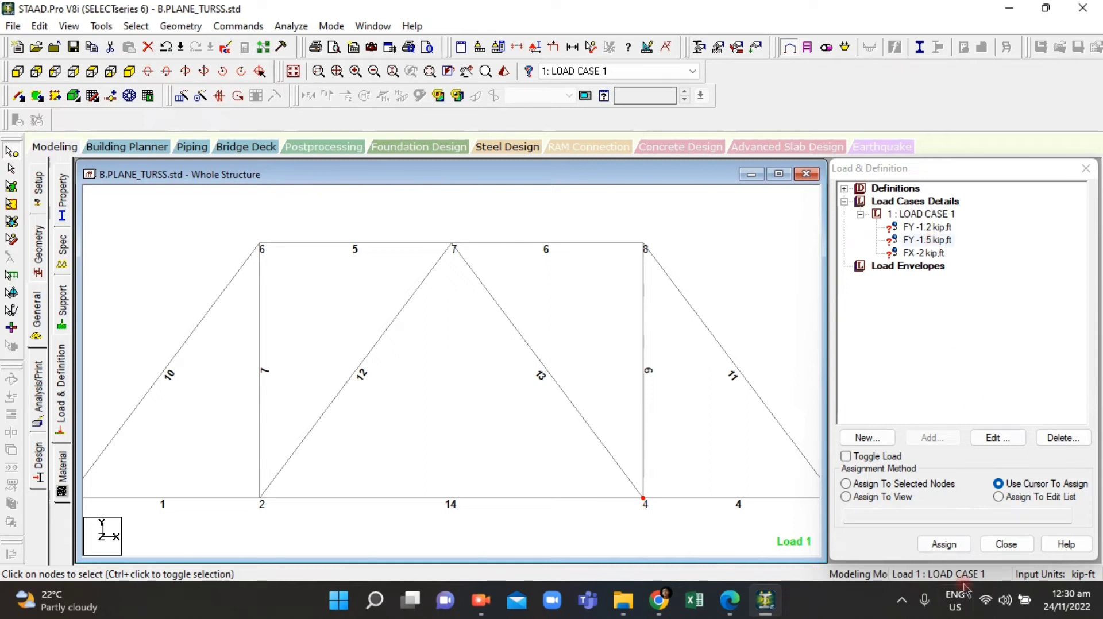
{"action": "left_click", "coordinate": [943, 544]}
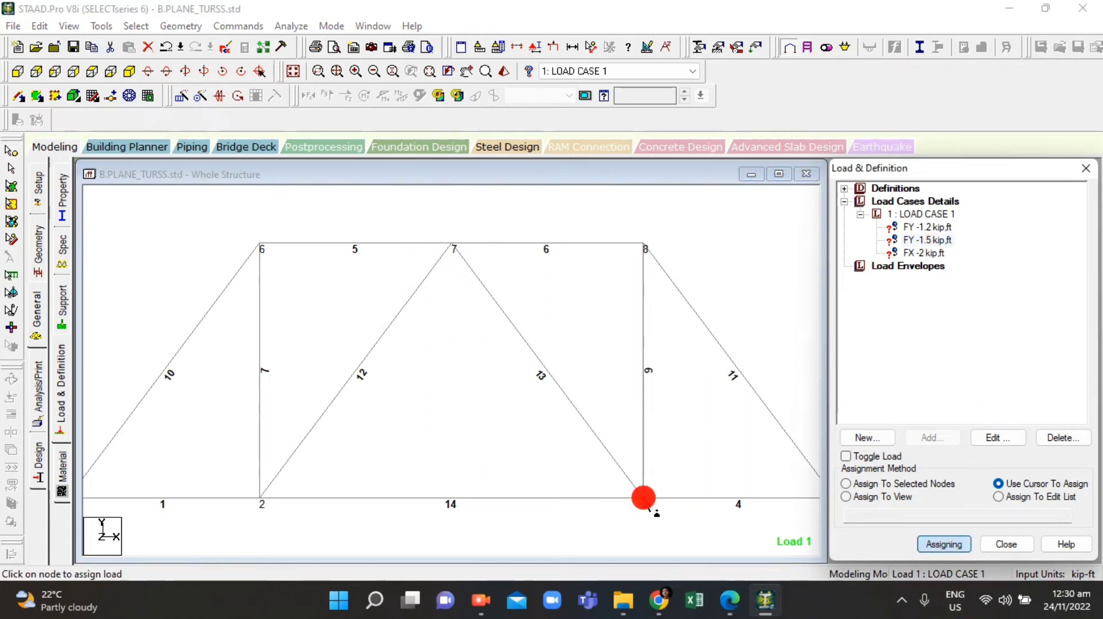
{"action": "left_click", "coordinate": [643, 498]}
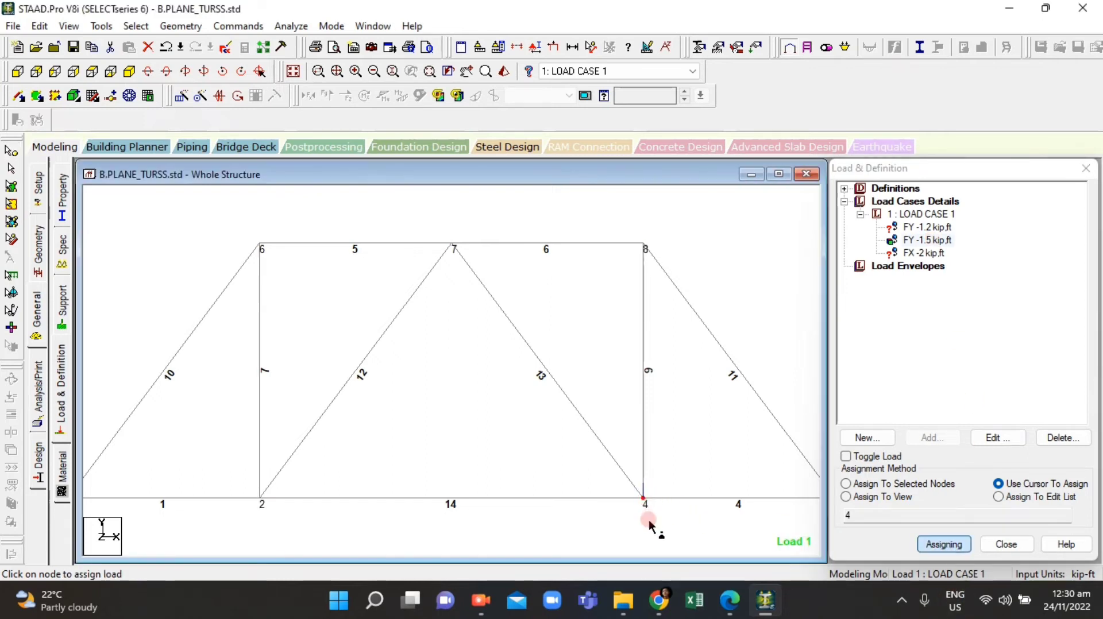
Step: Assign the FY -1.2 kip load to node 2 on the bottom chord
{"action": "left_click", "coordinate": [922, 227]}
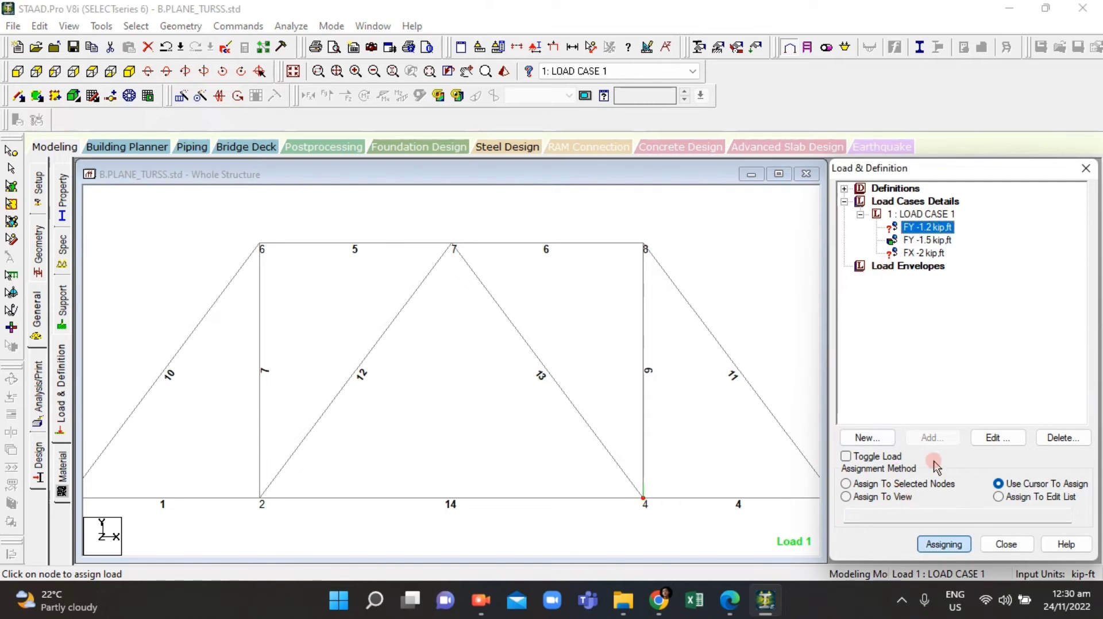
{"action": "left_click", "coordinate": [260, 498]}
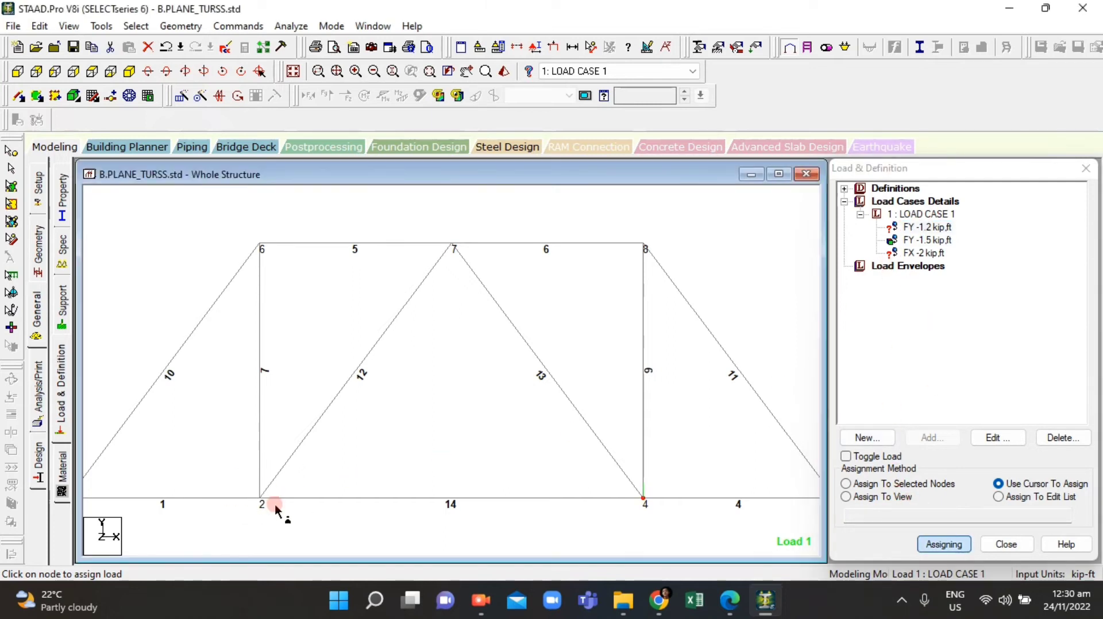
{"action": "left_click", "coordinate": [929, 228]}
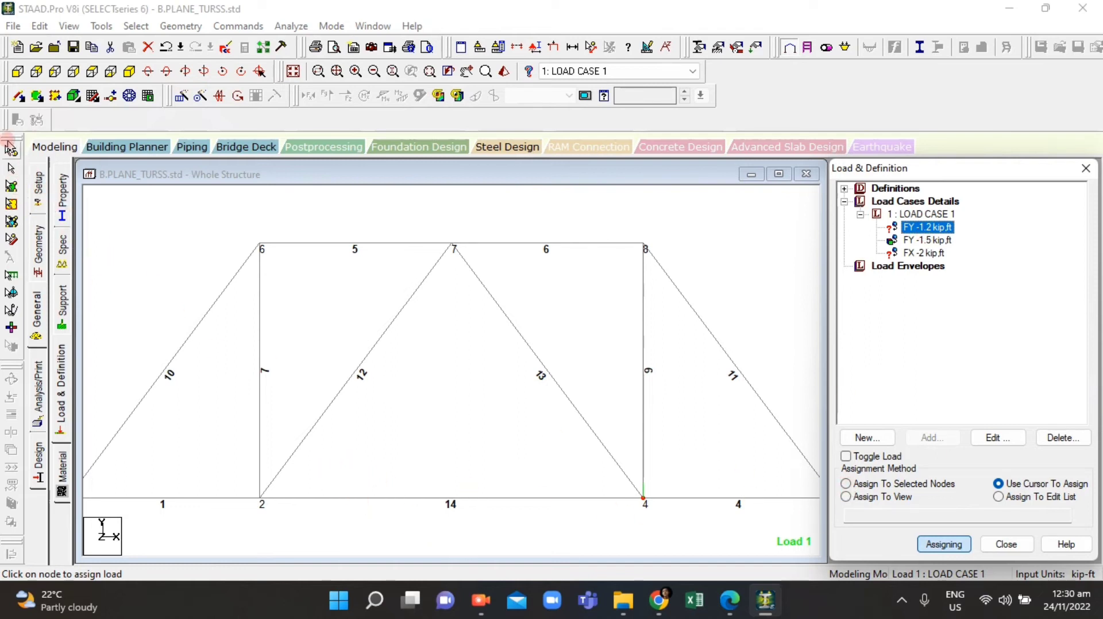
{"action": "left_click", "coordinate": [10, 149]}
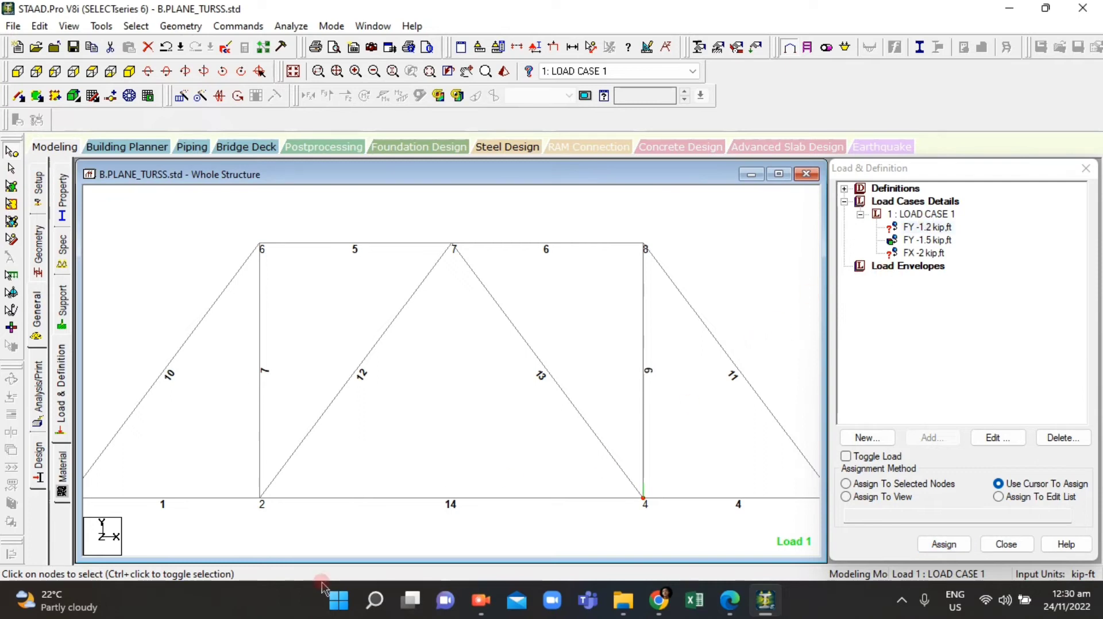
{"action": "left_click", "coordinate": [260, 498]}
{"action": "left_click", "coordinate": [943, 544]}
{"action": "left_click", "coordinate": [258, 497]}
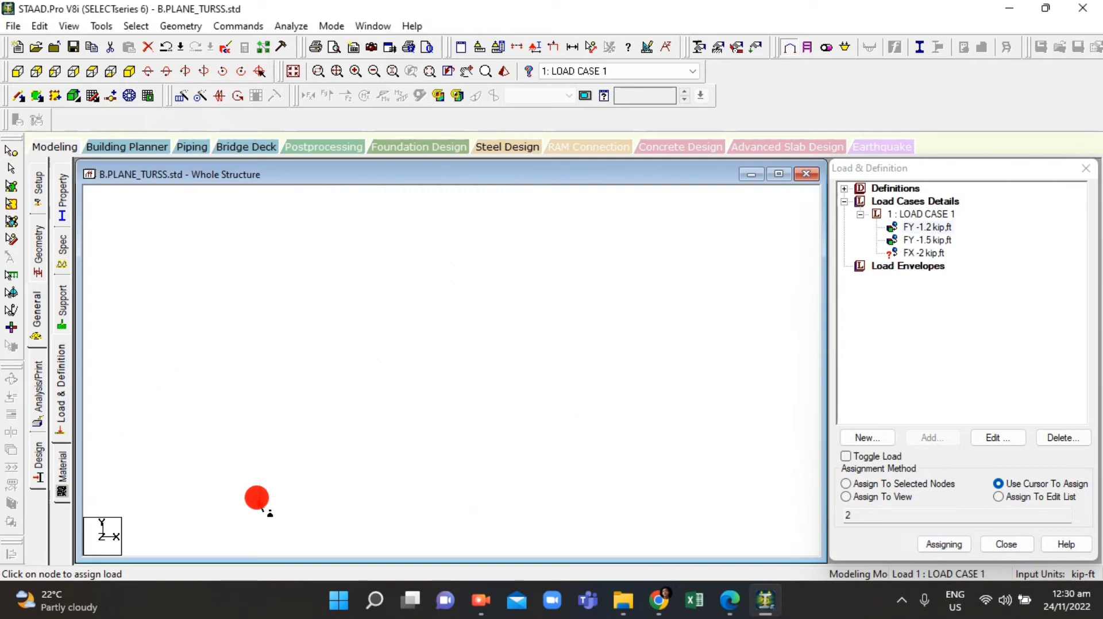
Step: Assign the FX -2 kip load to node 8 at the top-right corner of the truss
{"action": "scroll", "coordinate": [251, 506], "scroll_direction": "up", "scroll_amount": 5}
{"action": "scroll", "coordinate": [547, 536], "scroll_direction": "down", "scroll_amount": 5}
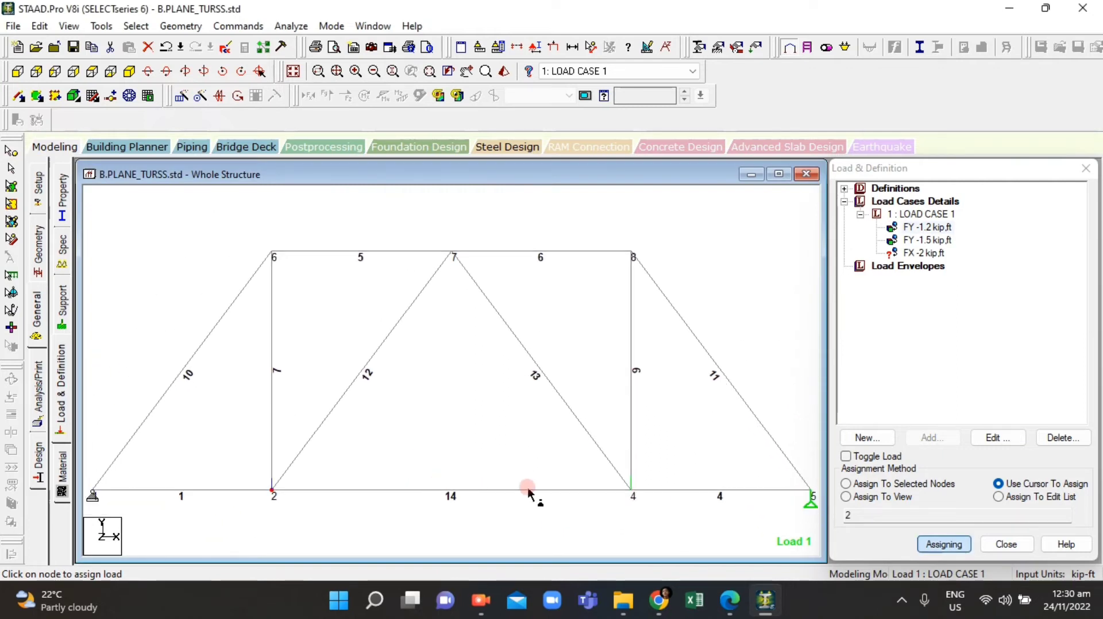
{"action": "left_click", "coordinate": [926, 252]}
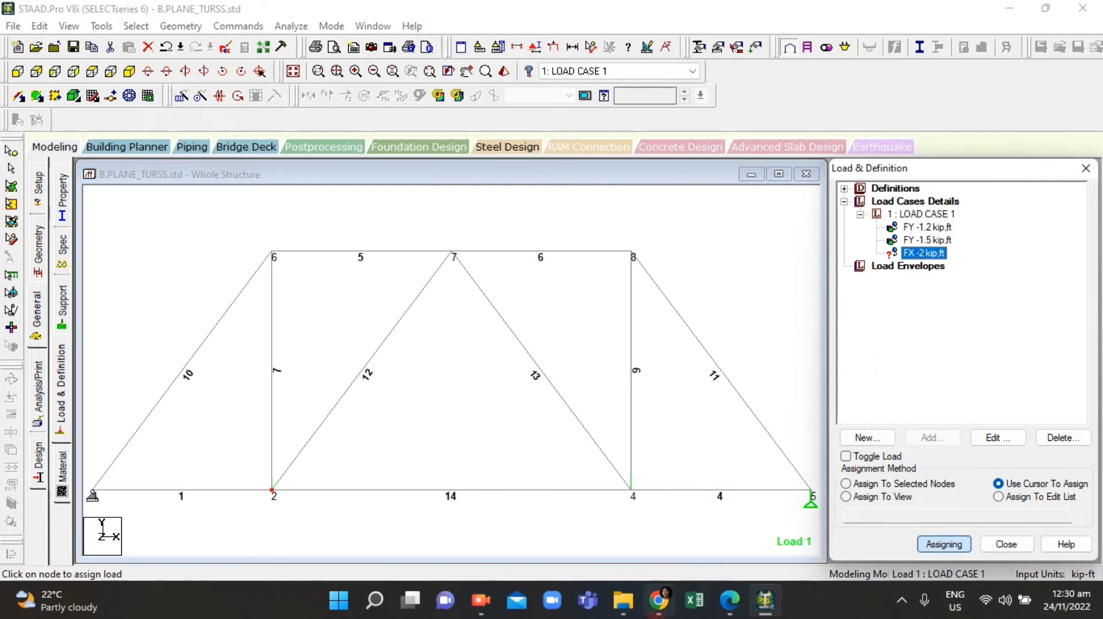
{"action": "left_click", "coordinate": [728, 603]}
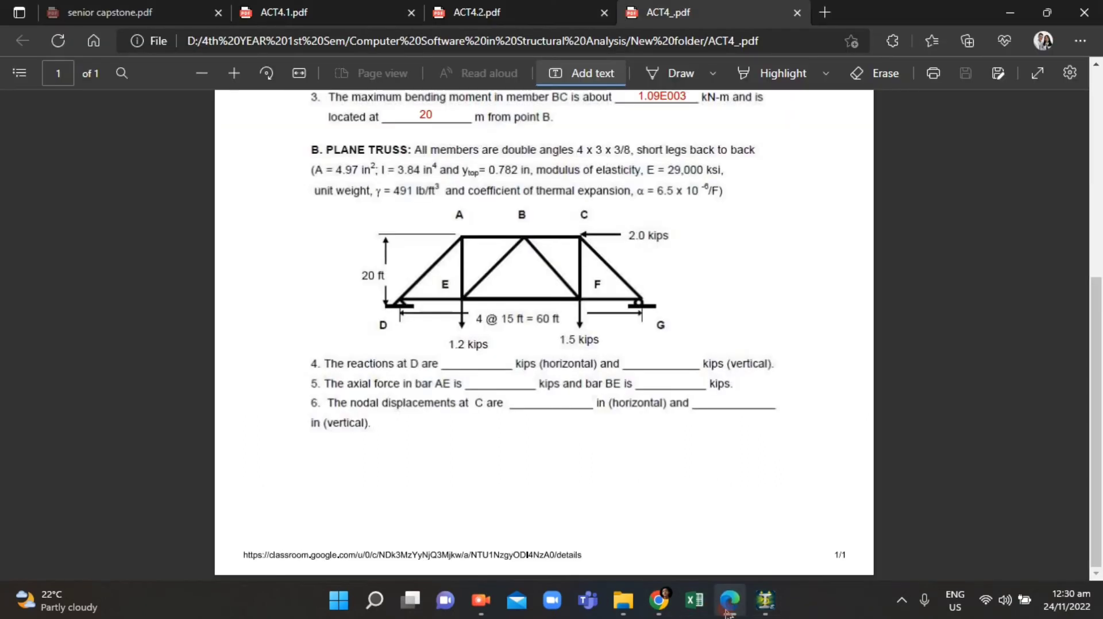
{"action": "left_click", "coordinate": [728, 613]}
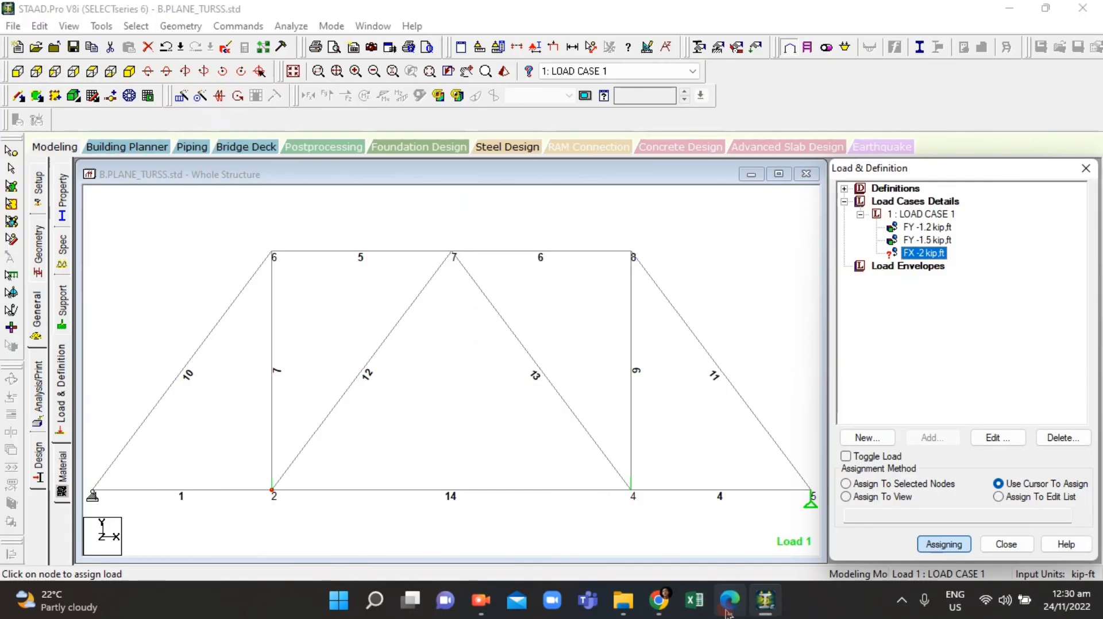
{"action": "scroll", "coordinate": [443, 474], "scroll_direction": "down", "scroll_amount": 3}
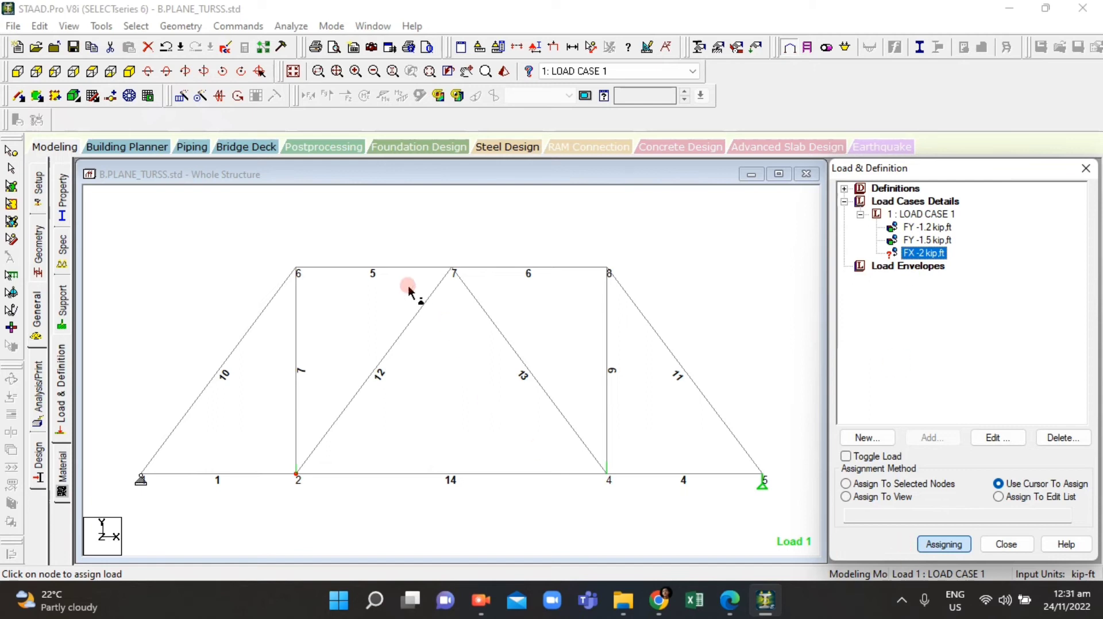
{"action": "left_click", "coordinate": [610, 269]}
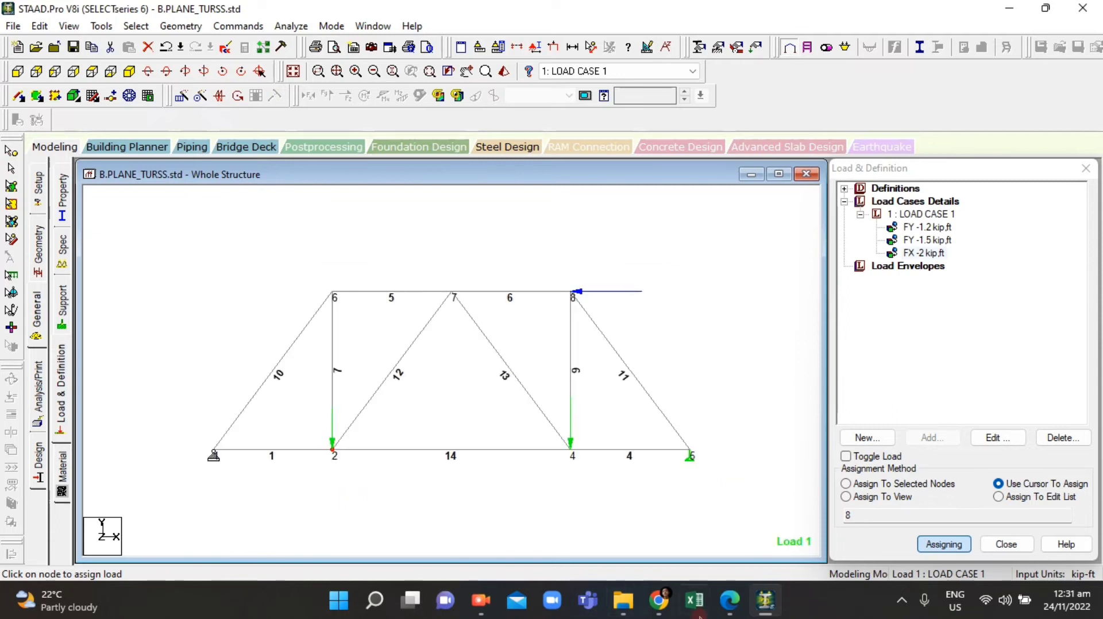
Step: Add a Perform Analysis command with the No Print option to the analysis commands
{"action": "left_click", "coordinate": [735, 614]}
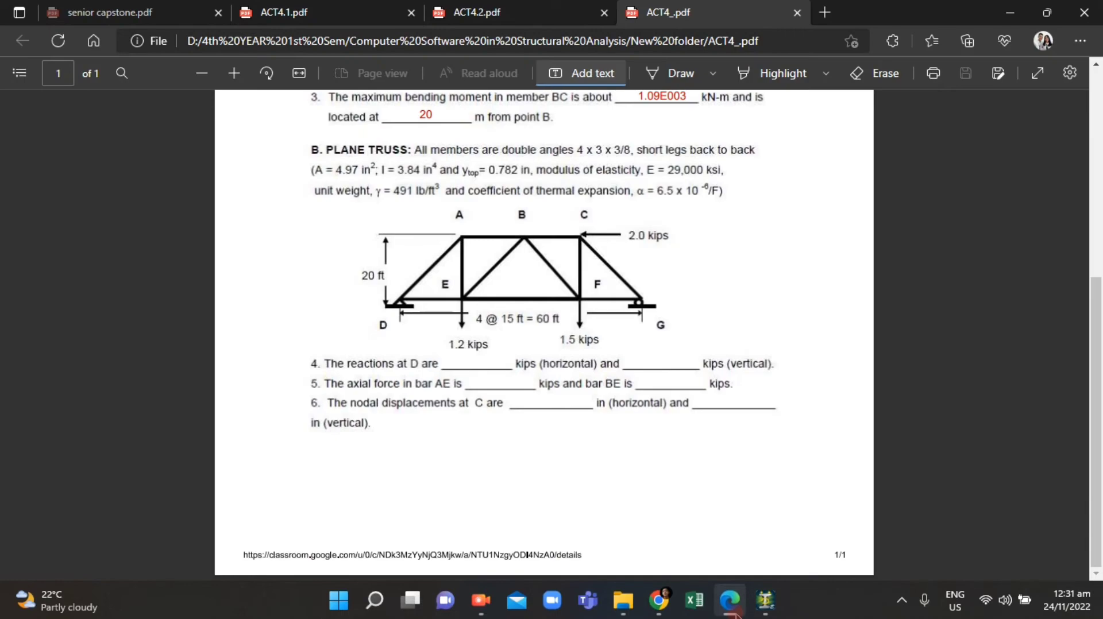
{"action": "left_click", "coordinate": [734, 614]}
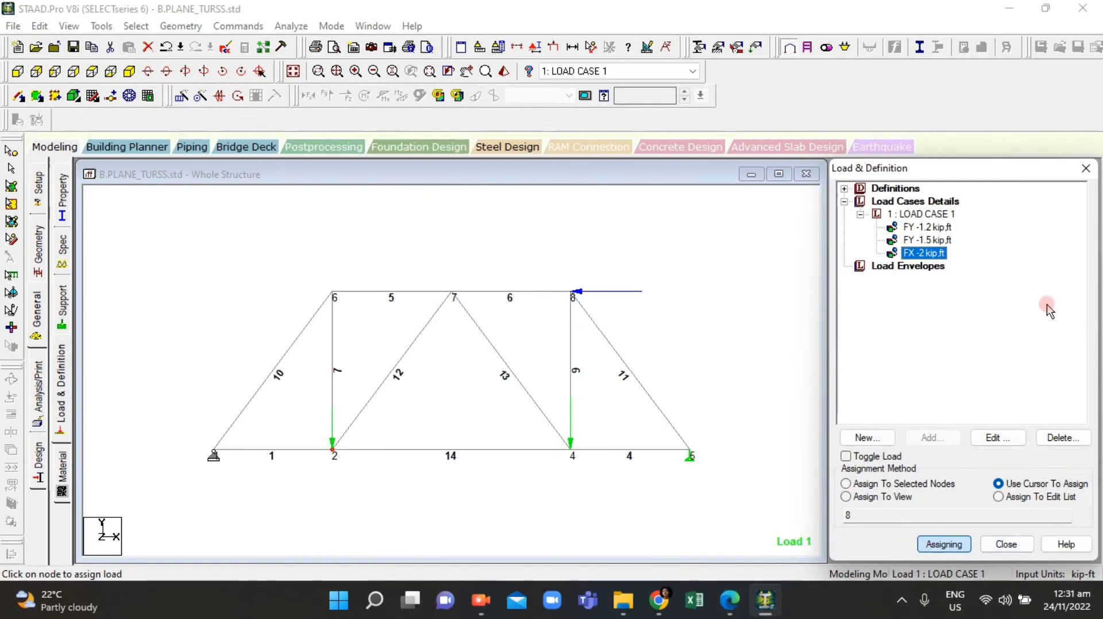
{"action": "left_click", "coordinate": [42, 386]}
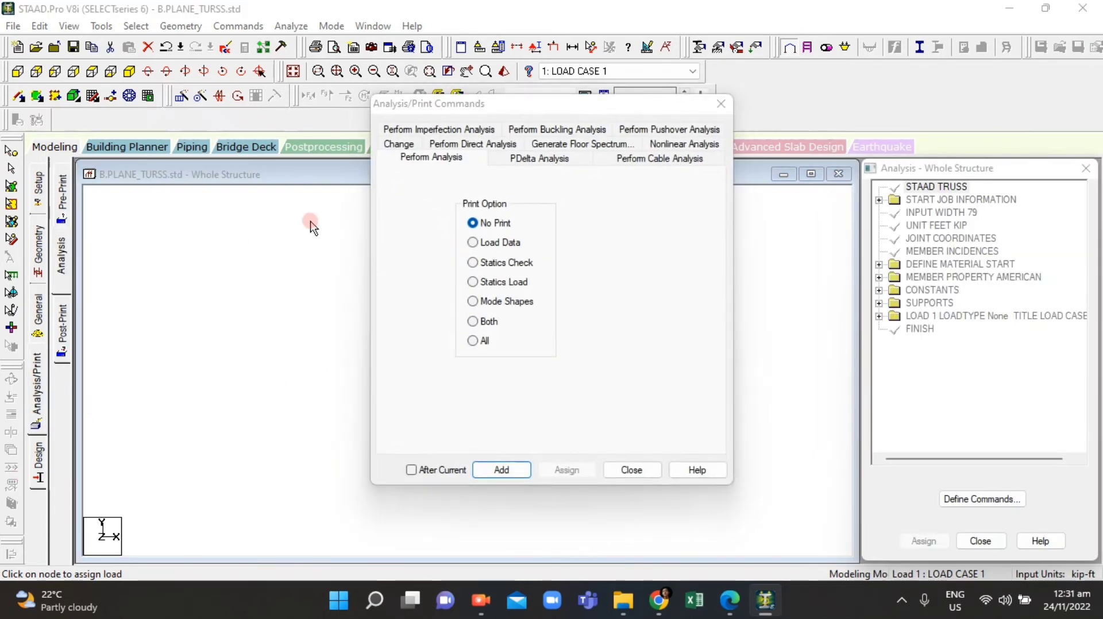
{"action": "left_click", "coordinate": [509, 481]}
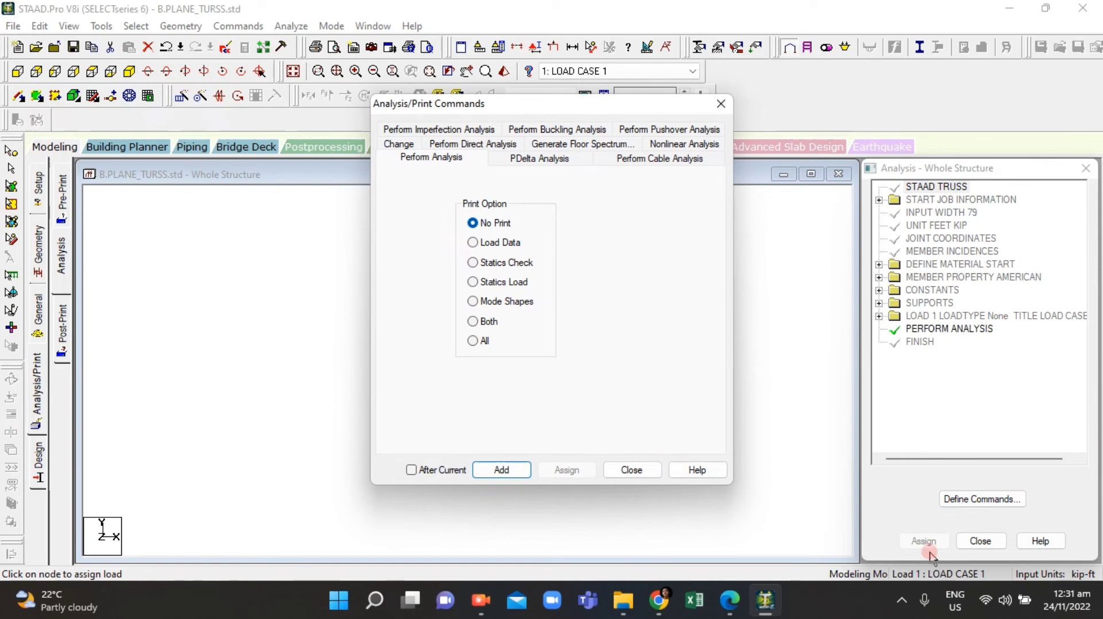
{"action": "left_click", "coordinate": [721, 103]}
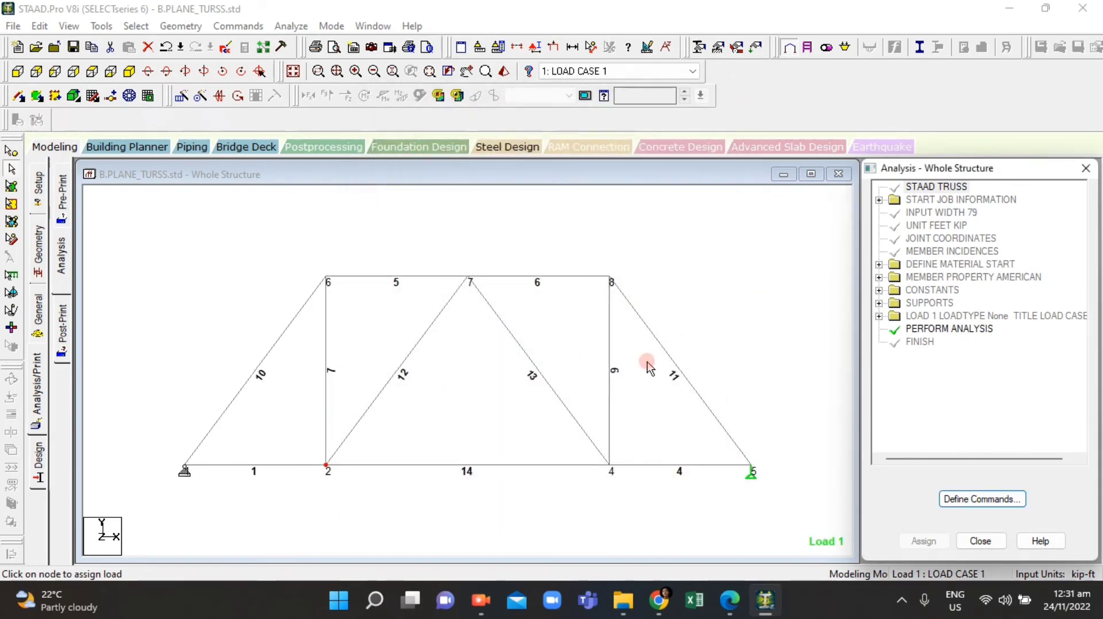
Step: Inspect the truss in a rendered 3D view, orbiting and zooming around it
{"action": "mouse_move", "coordinate": [141, 224]}
{"action": "left_mouse_down"}
{"action": "mouse_move", "coordinate": [396, 475]}
{"action": "mouse_move", "coordinate": [812, 521]}
{"action": "left_mouse_up"}
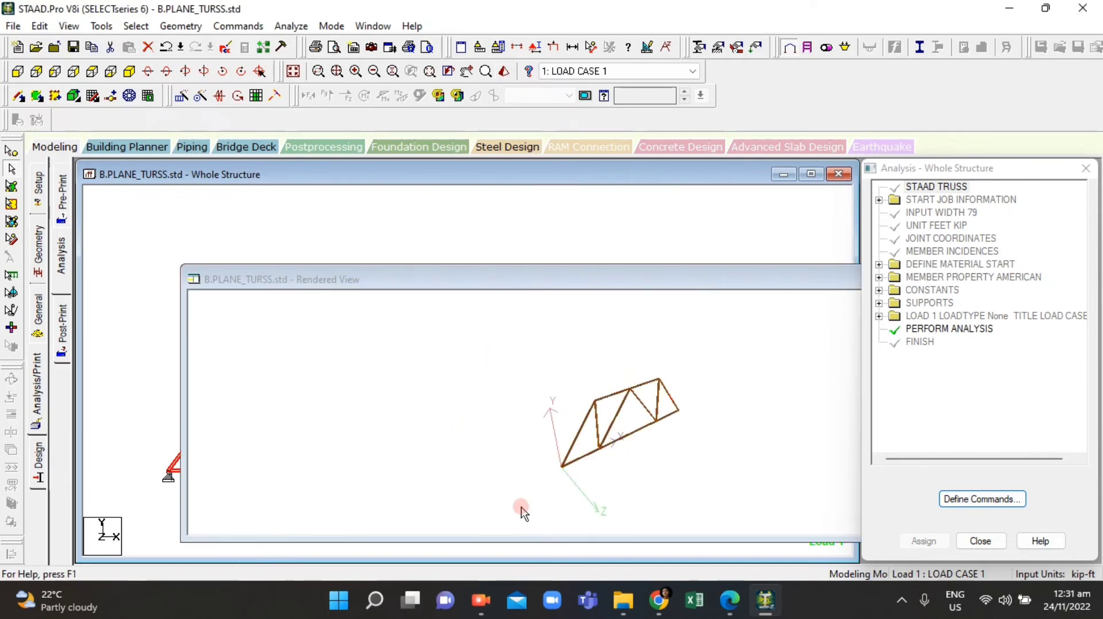
{"action": "scroll", "coordinate": [535, 499], "scroll_direction": "up", "scroll_amount": 8}
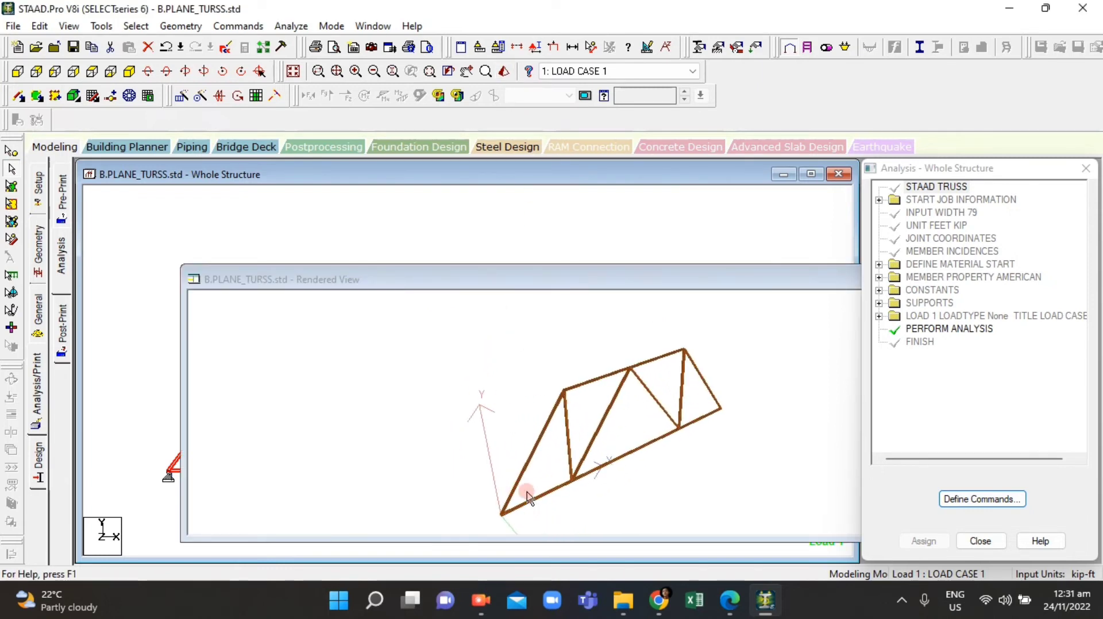
{"action": "mouse_move", "coordinate": [472, 419]}
{"action": "left_mouse_down"}
{"action": "mouse_move", "coordinate": [460, 435]}
{"action": "mouse_move", "coordinate": [652, 422]}
{"action": "mouse_move", "coordinate": [571, 433]}
{"action": "mouse_move", "coordinate": [688, 439]}
{"action": "mouse_move", "coordinate": [670, 424]}
{"action": "mouse_move", "coordinate": [524, 443]}
{"action": "mouse_move", "coordinate": [450, 428]}
{"action": "mouse_move", "coordinate": [460, 427]}
{"action": "mouse_move", "coordinate": [406, 388]}
{"action": "mouse_move", "coordinate": [623, 435]}
{"action": "mouse_move", "coordinate": [500, 408]}
{"action": "mouse_move", "coordinate": [438, 377]}
{"action": "mouse_move", "coordinate": [629, 440]}
{"action": "mouse_move", "coordinate": [522, 387]}
{"action": "mouse_move", "coordinate": [575, 409]}
{"action": "mouse_move", "coordinate": [583, 394]}
{"action": "mouse_move", "coordinate": [602, 406]}
{"action": "mouse_move", "coordinate": [593, 384]}
{"action": "mouse_move", "coordinate": [551, 377]}
{"action": "mouse_move", "coordinate": [413, 386]}
{"action": "mouse_move", "coordinate": [311, 422]}
{"action": "mouse_move", "coordinate": [236, 402]}
{"action": "mouse_move", "coordinate": [385, 398]}
{"action": "mouse_move", "coordinate": [484, 419]}
{"action": "mouse_move", "coordinate": [489, 388]}
{"action": "mouse_move", "coordinate": [471, 424]}
{"action": "mouse_move", "coordinate": [492, 443]}
{"action": "mouse_move", "coordinate": [537, 439]}
{"action": "left_mouse_up"}
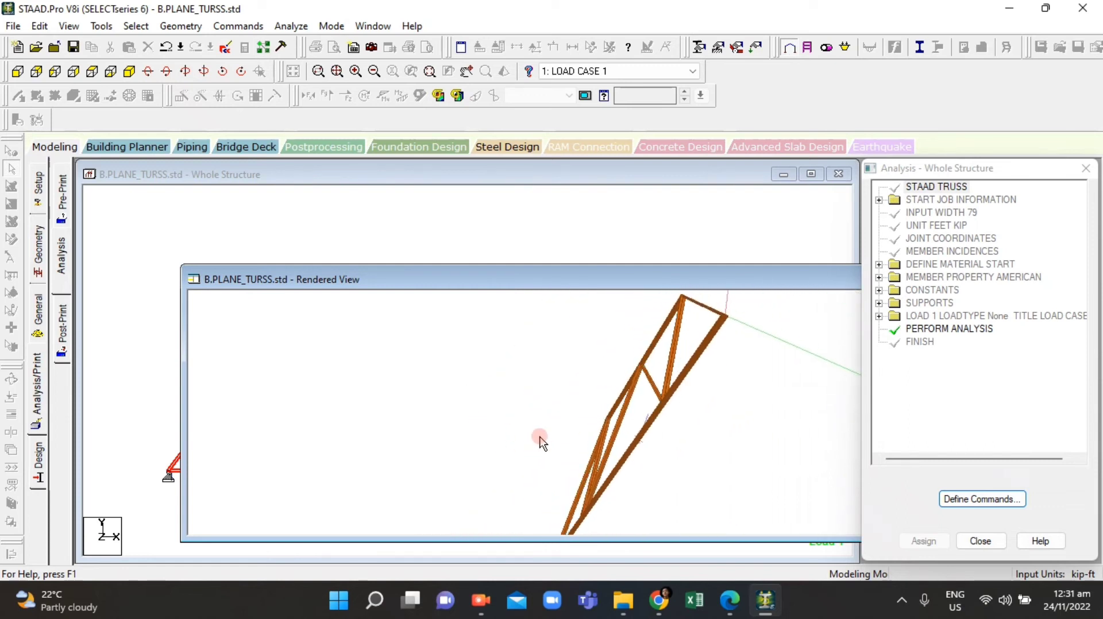
{"action": "left_click_drag", "start_coordinate": [682, 274], "coordinate": [478, 253]}
{"action": "left_click_drag", "start_coordinate": [352, 267], "coordinate": [198, 296]}
{"action": "left_click", "coordinate": [698, 292]}
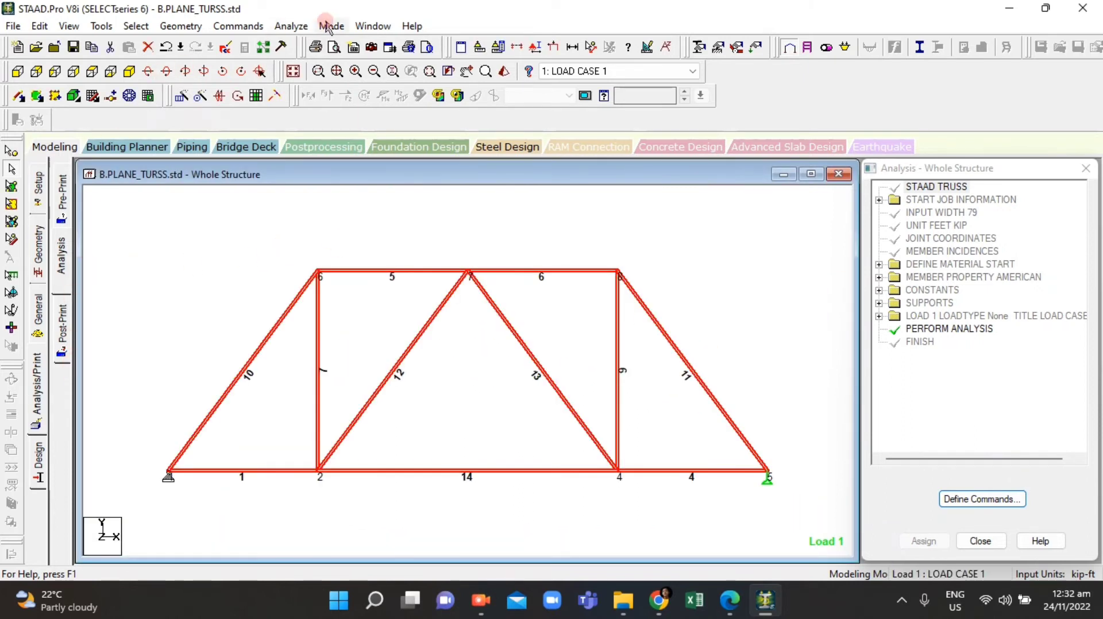
Step: Run the analysis, saving the modified structure, and go to post-processing mode
{"action": "left_click", "coordinate": [286, 26]}
{"action": "left_click", "coordinate": [302, 45]}
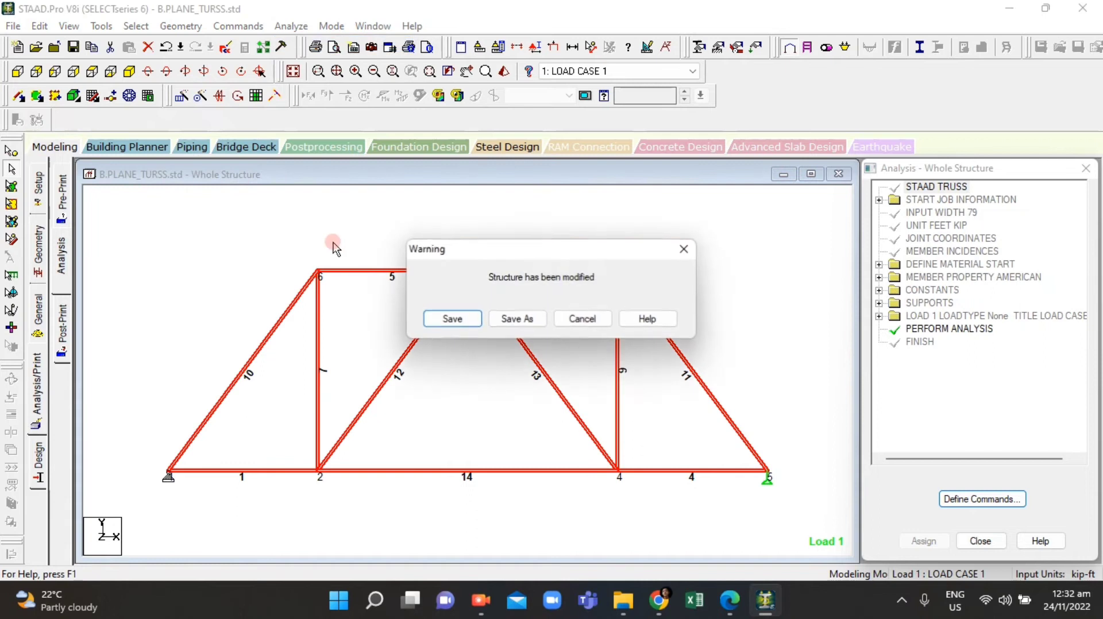
{"action": "left_click", "coordinate": [474, 316]}
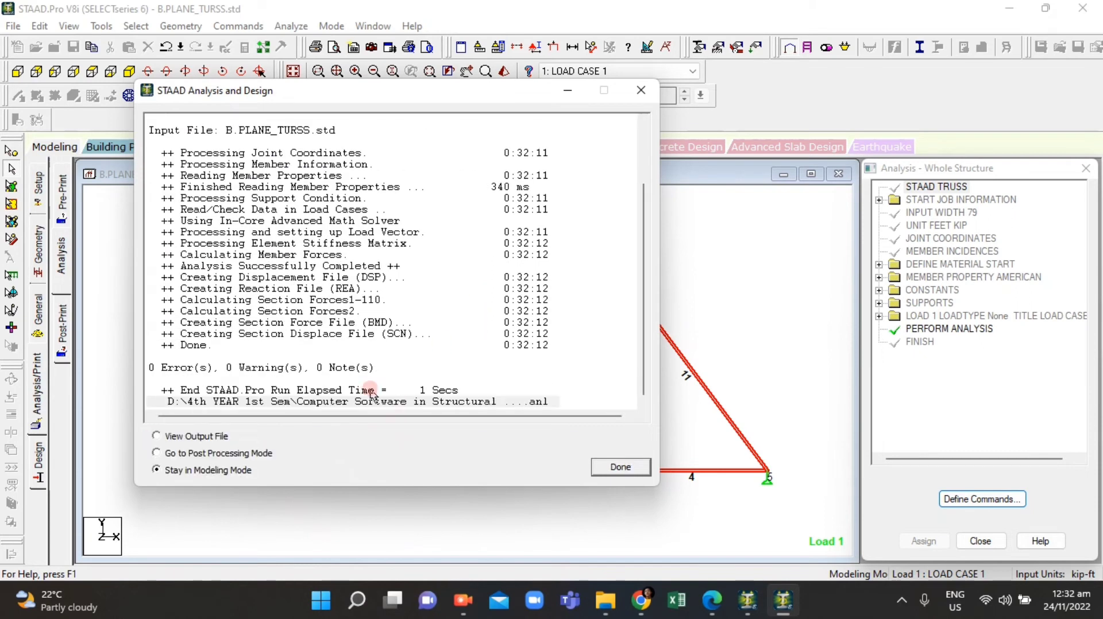
{"action": "left_click", "coordinate": [164, 453]}
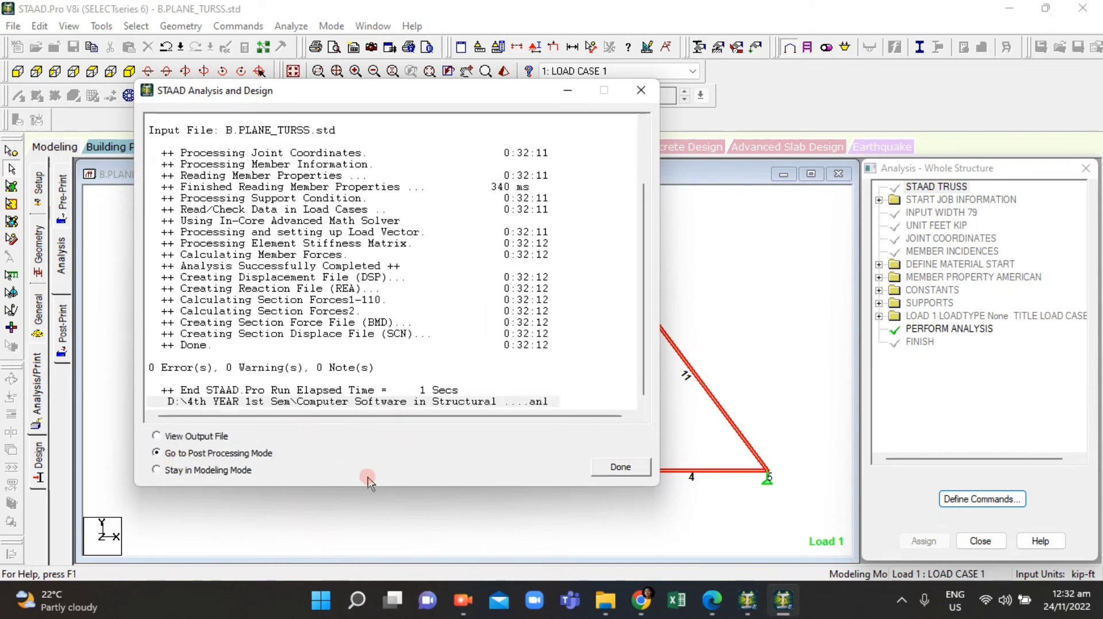
{"action": "left_click", "coordinate": [619, 467]}
Step: Remove LOAD CASE 1 from the selected load cases in the results setup
{"action": "left_click", "coordinate": [601, 281]}
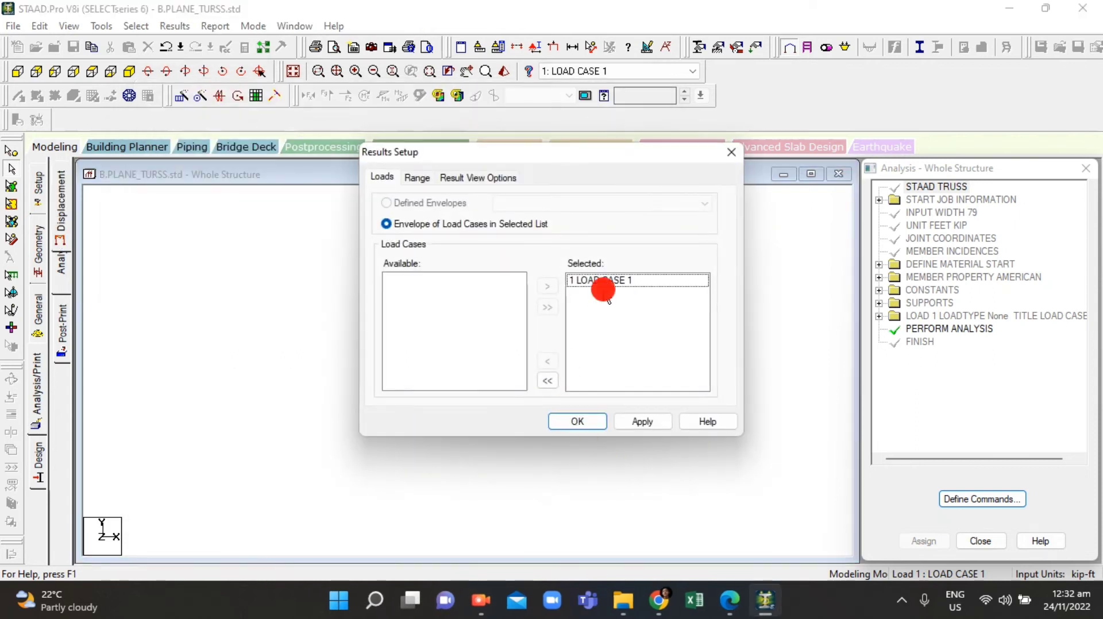
{"action": "double_click", "coordinate": [613, 283]}
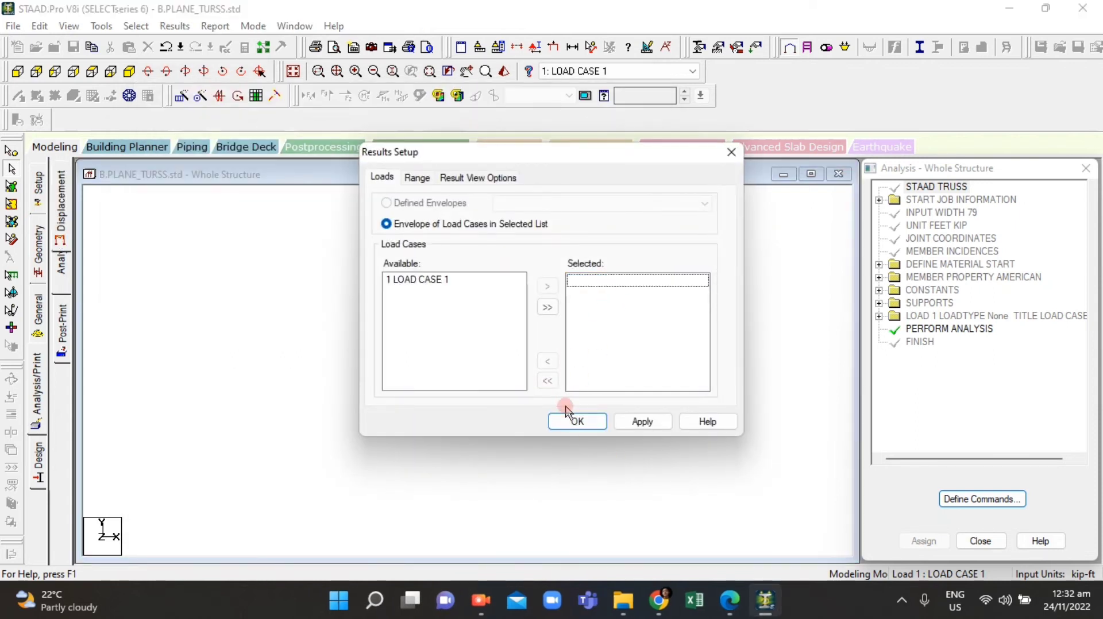
{"action": "left_click", "coordinate": [575, 421]}
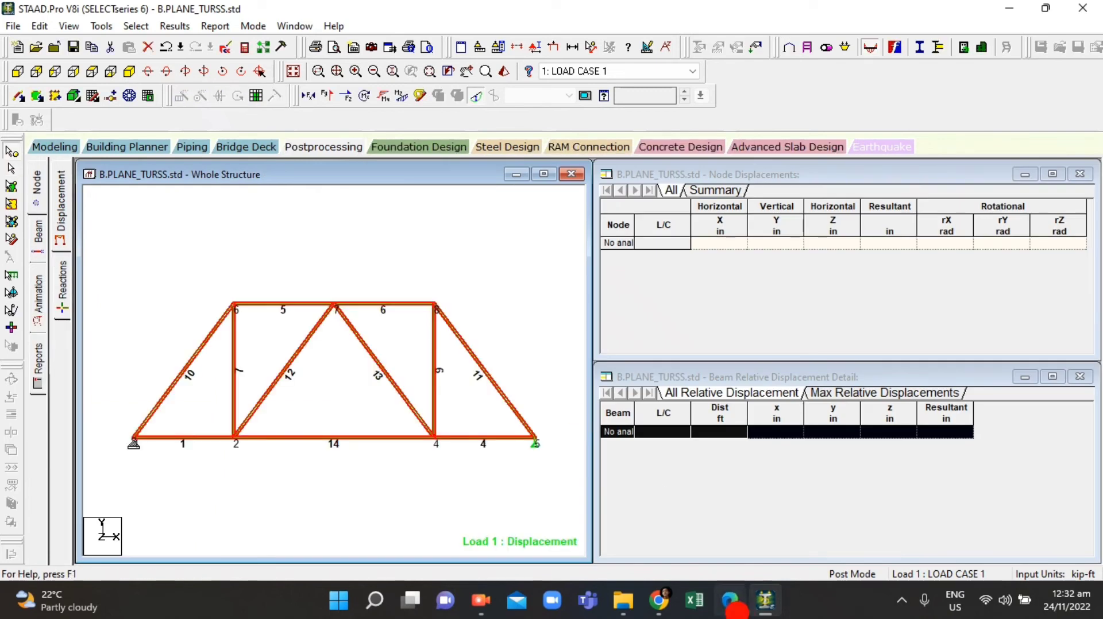
Step: Show the support reactions with LOAD CASE 1 selected, after checking the PDF's questions
{"action": "left_click", "coordinate": [721, 610]}
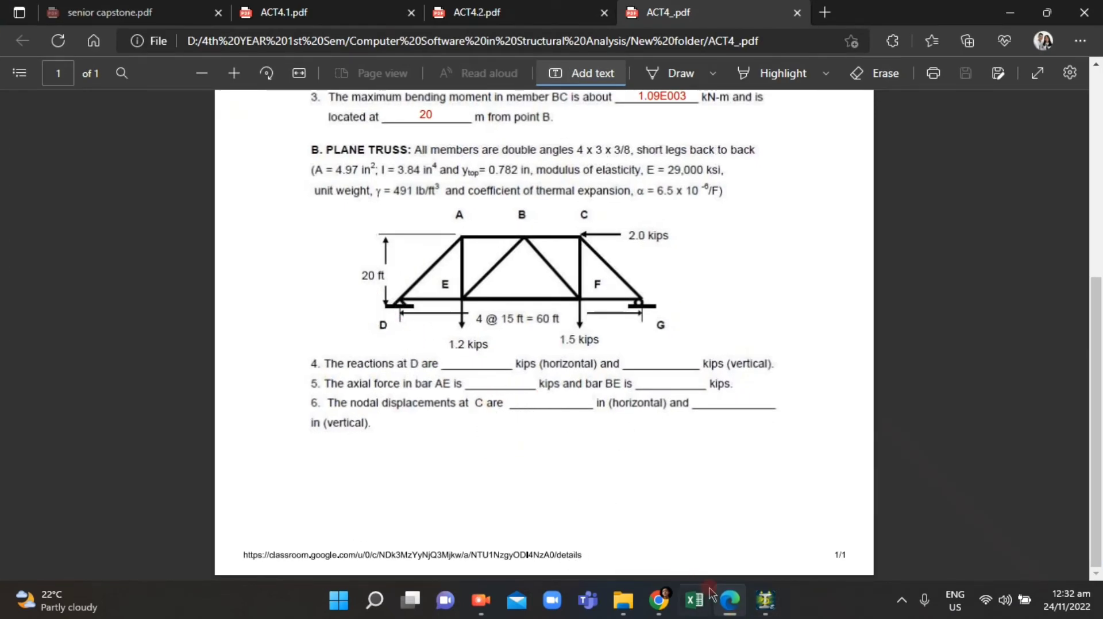
{"action": "left_click", "coordinate": [732, 606]}
{"action": "left_click", "coordinate": [733, 606]}
{"action": "left_click", "coordinate": [730, 604]}
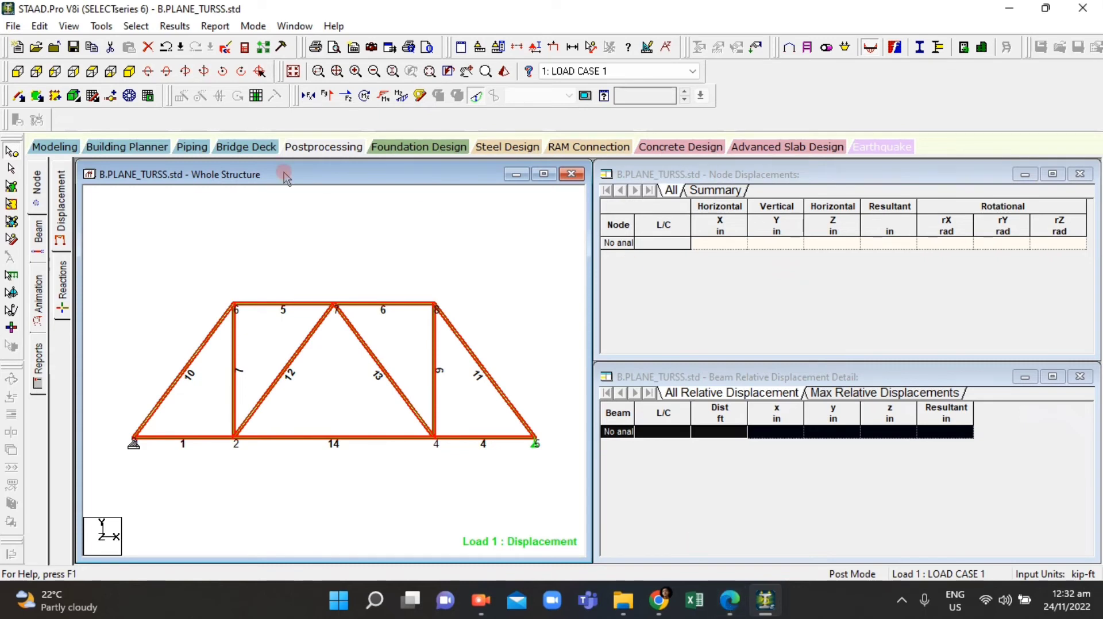
{"action": "left_click", "coordinate": [59, 294]}
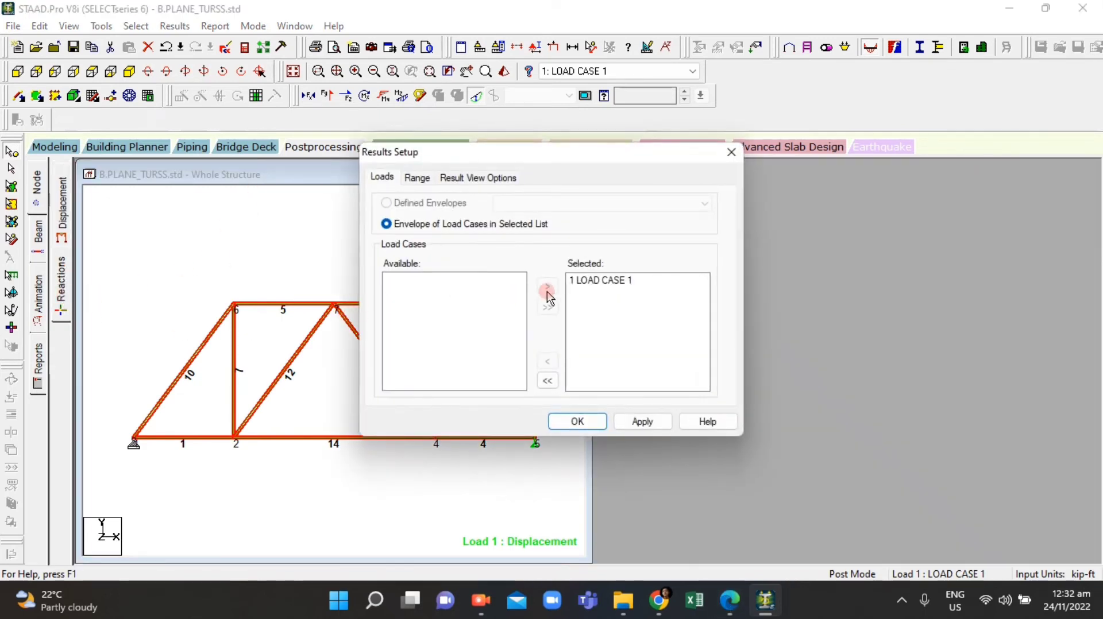
{"action": "double_click", "coordinate": [577, 280]}
{"action": "left_click", "coordinate": [577, 421]}
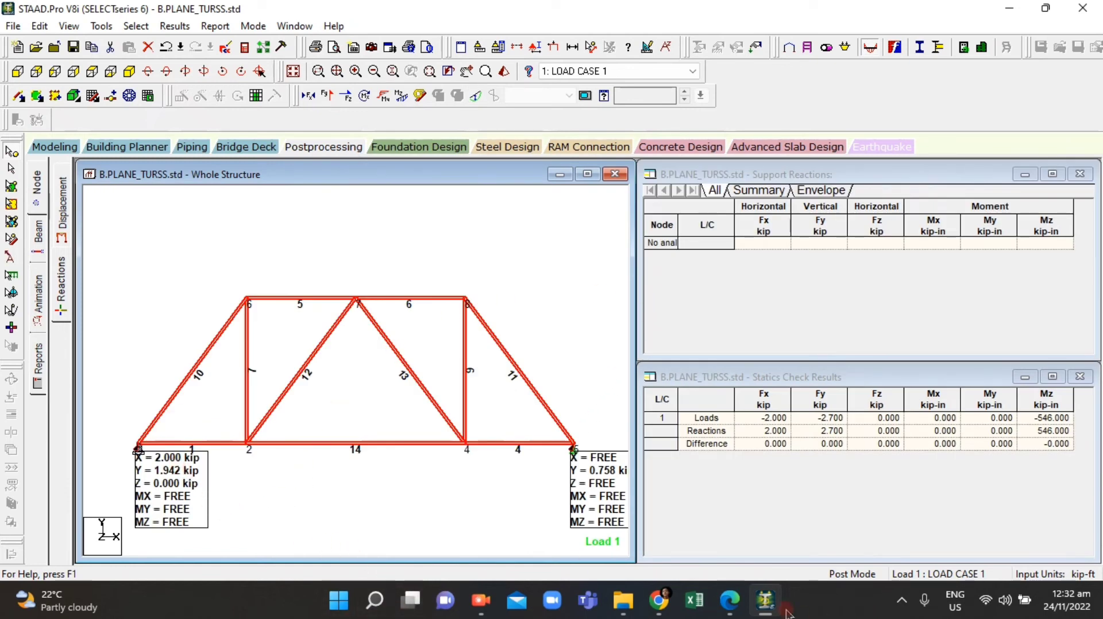
Step: In the assignment PDF, fill in the horizontal reaction at D as 2.00 kips
{"action": "left_click", "coordinate": [731, 611]}
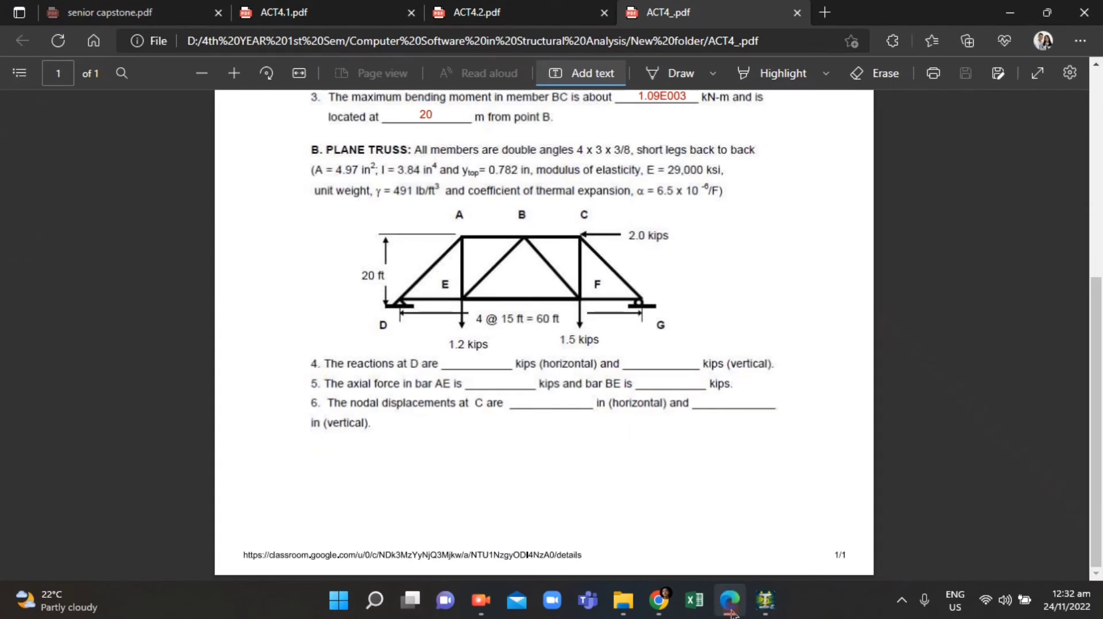
{"action": "left_click", "coordinate": [731, 611]}
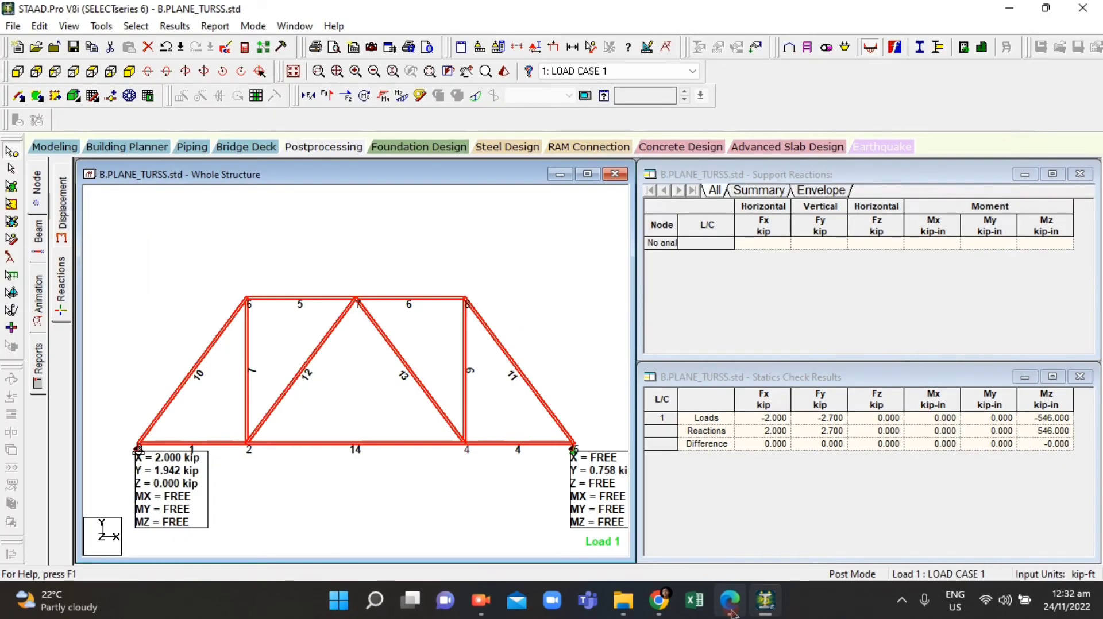
{"action": "left_click", "coordinate": [731, 611]}
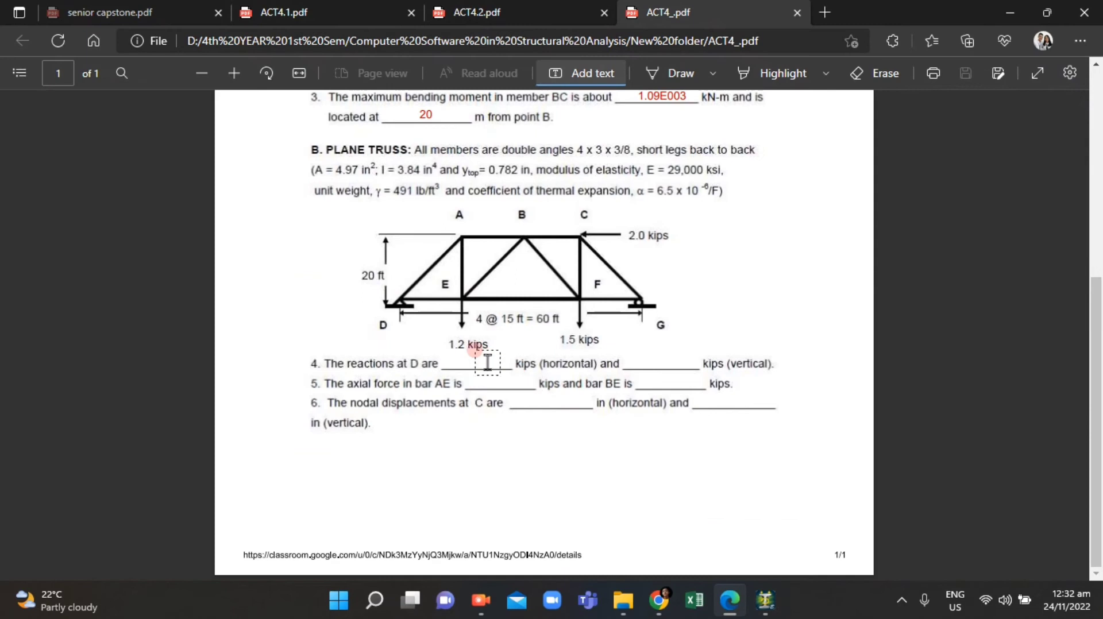
{"action": "left_click", "coordinate": [469, 360]}
{"action": "type", "text": "2.00"}
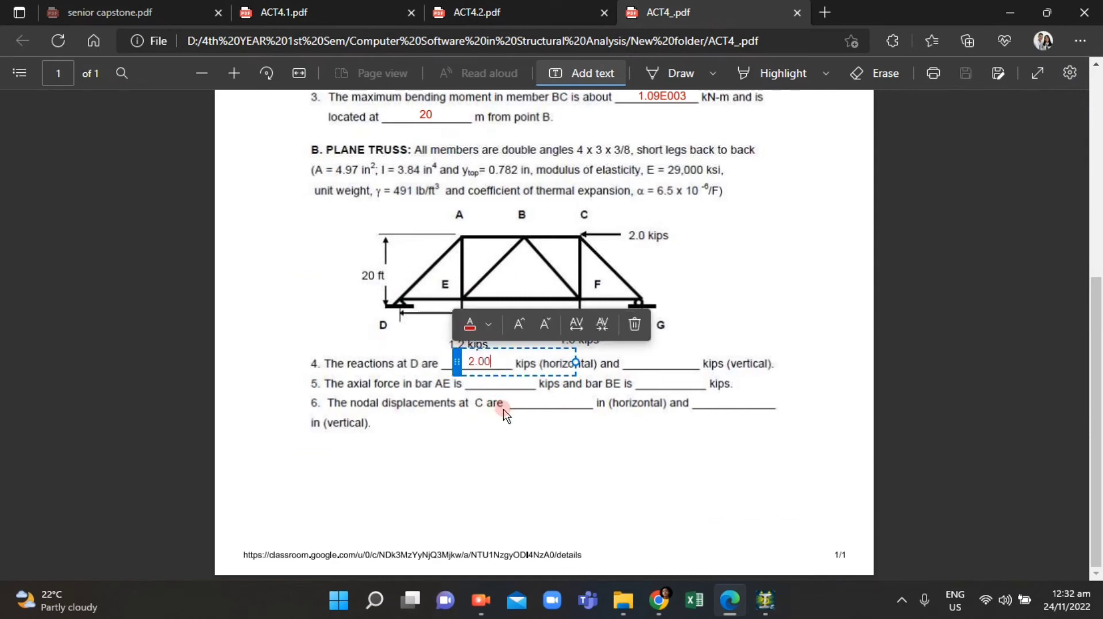
{"action": "left_click", "coordinate": [543, 418]}
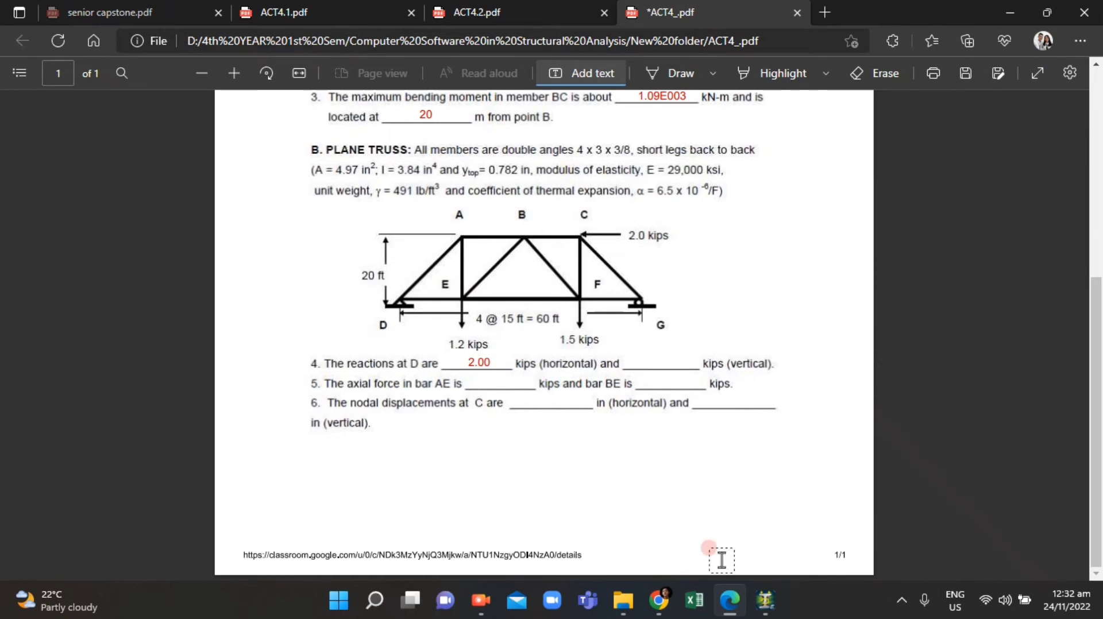
Step: In the assignment PDF, fill in the vertical reaction at D as 1.942 kips
{"action": "left_click", "coordinate": [732, 601]}
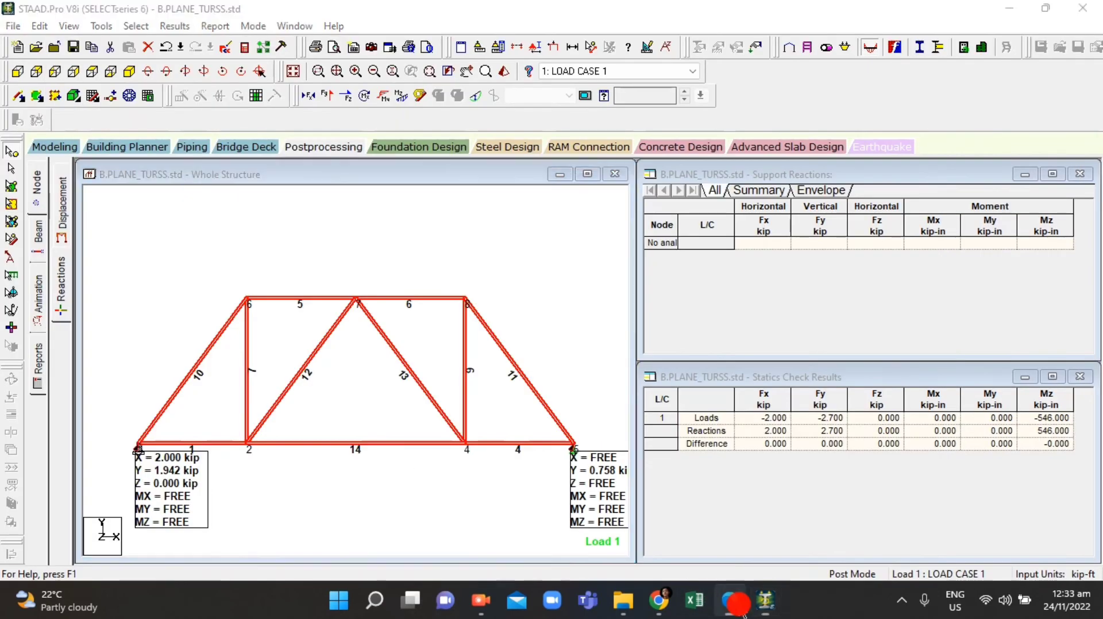
{"action": "left_click", "coordinate": [730, 601]}
{"action": "left_click", "coordinate": [649, 362]}
{"action": "type", "text": "1.942"}
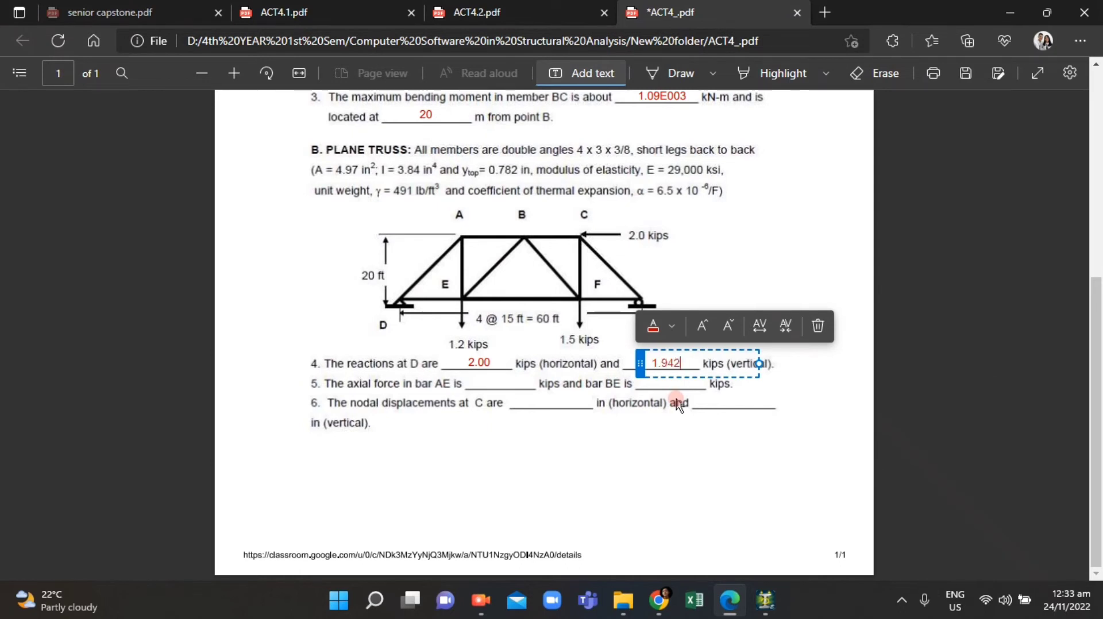
{"action": "left_click", "coordinate": [678, 404]}
{"action": "left_click", "coordinate": [642, 364]}
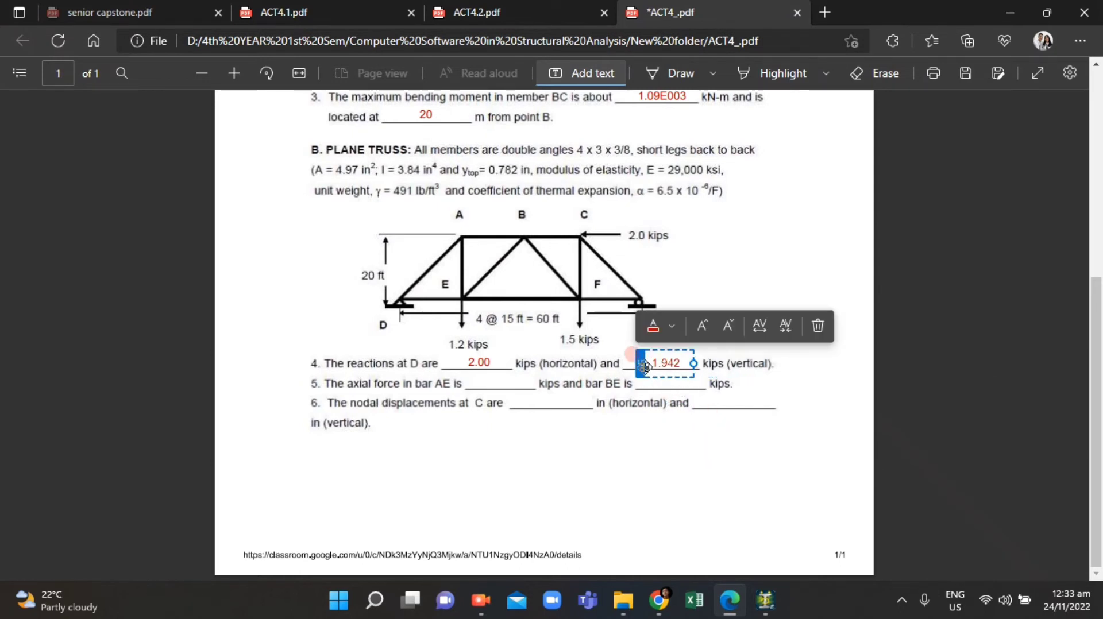
{"action": "left_click", "coordinate": [644, 450]}
{"action": "left_click", "coordinate": [449, 422]}
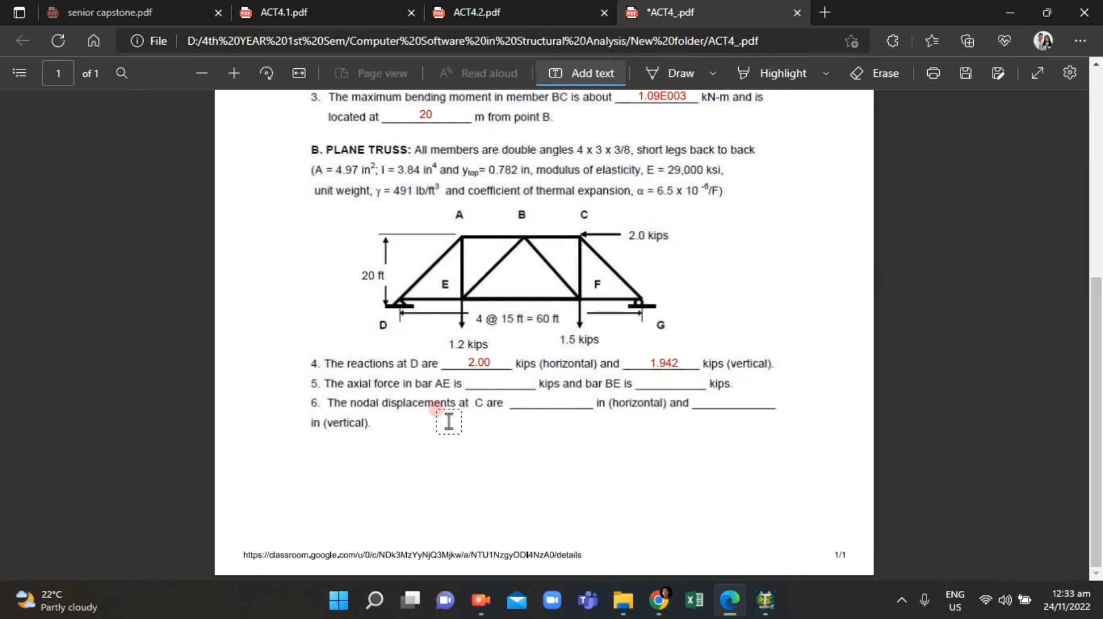
{"action": "left_click", "coordinate": [749, 610]}
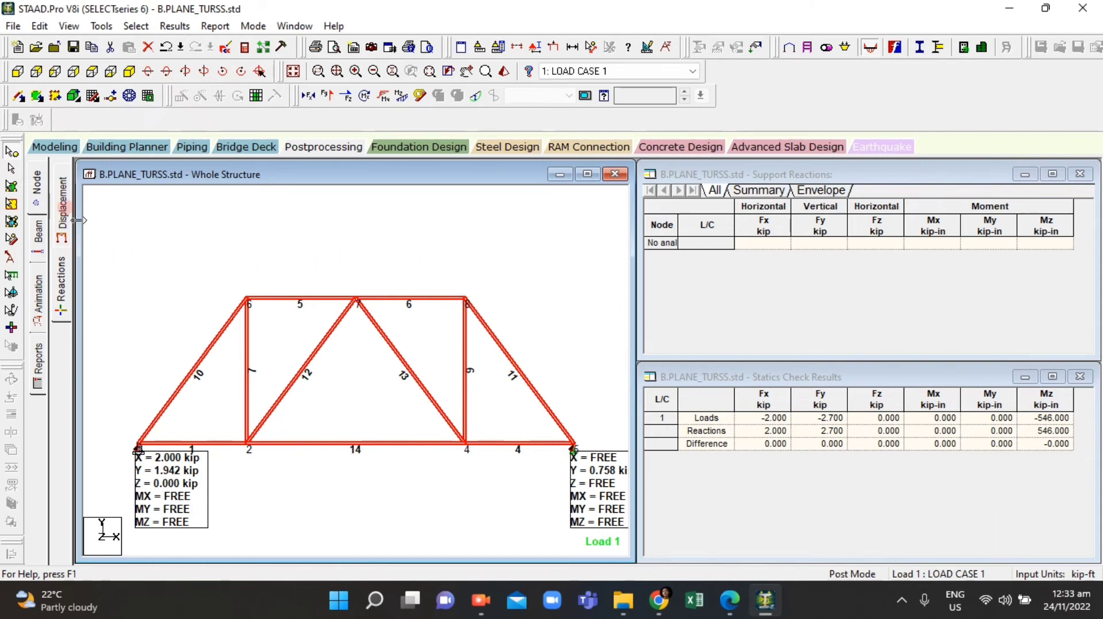
Step: Open the Displacement results page with the load case setup as is, and turn on the axial force display for the truss
{"action": "left_click", "coordinate": [61, 209]}
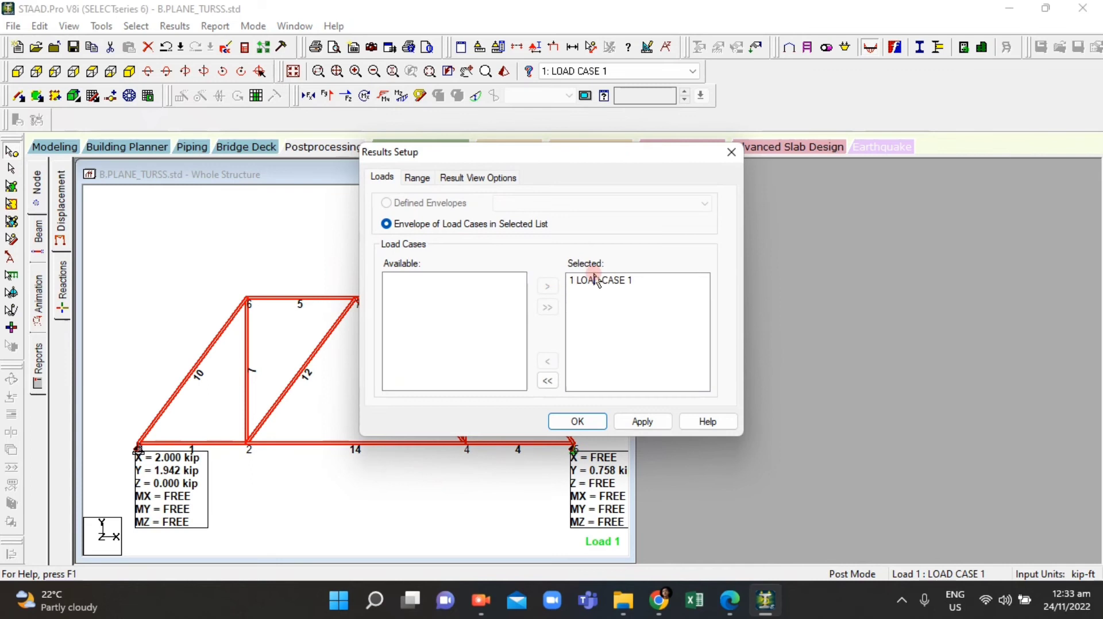
{"action": "left_click", "coordinate": [731, 153]}
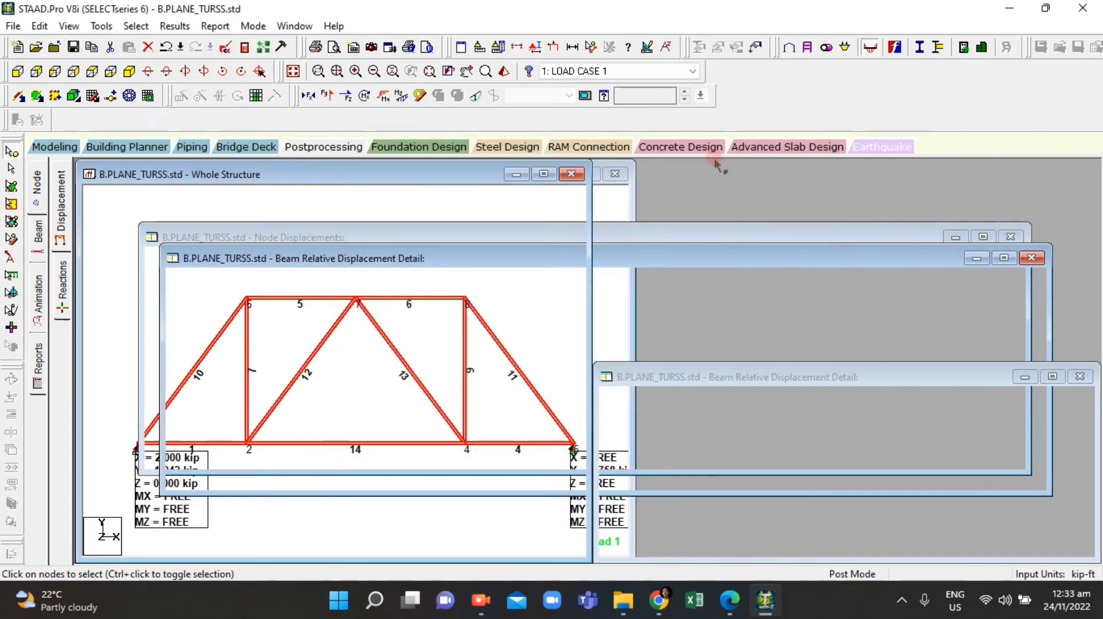
{"action": "left_click", "coordinate": [309, 98]}
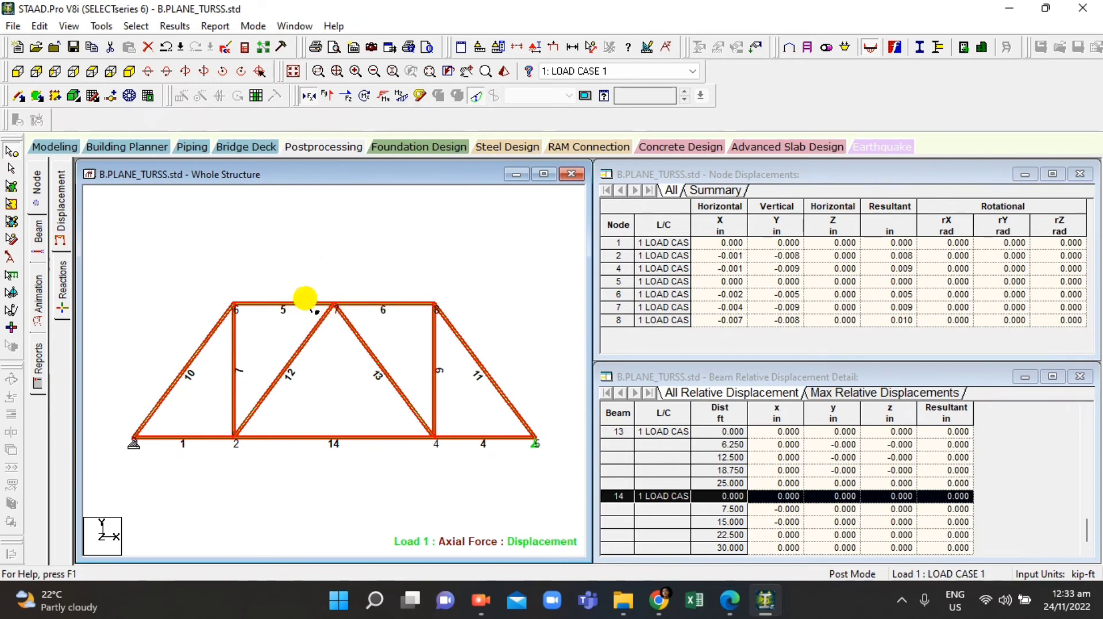
{"action": "right_click", "coordinate": [305, 299]}
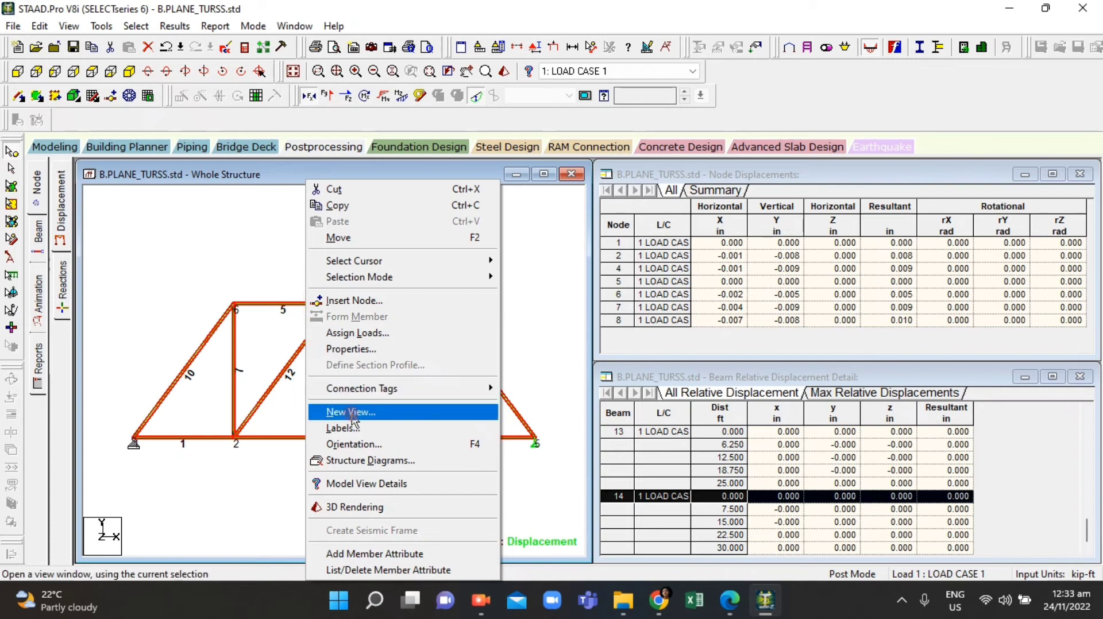
{"action": "left_click", "coordinate": [272, 349]}
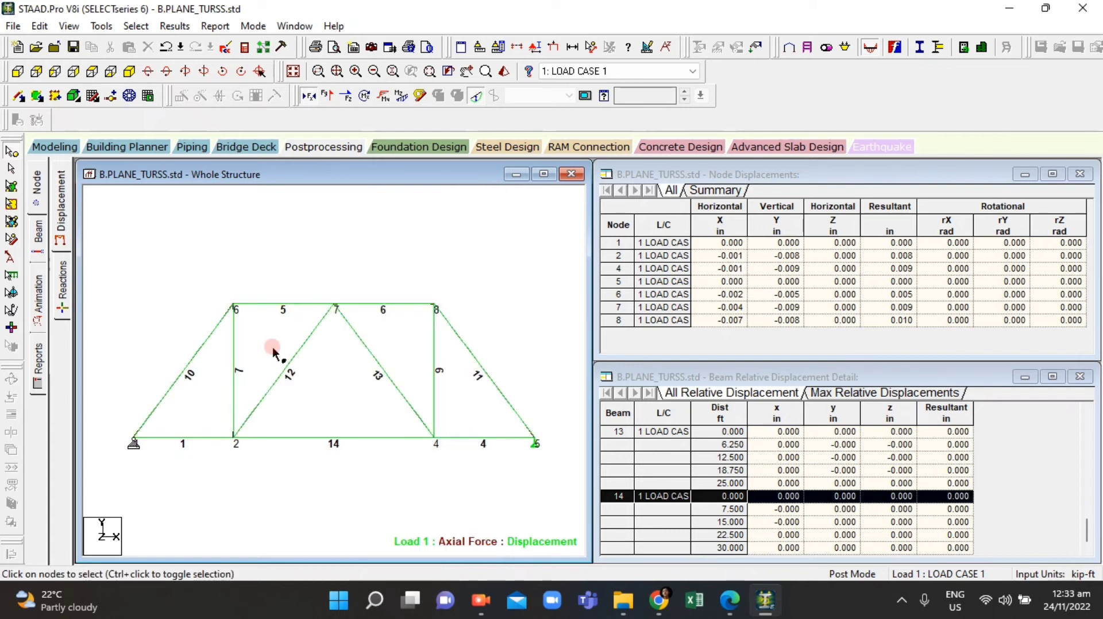
{"action": "right_click", "coordinate": [273, 349]}
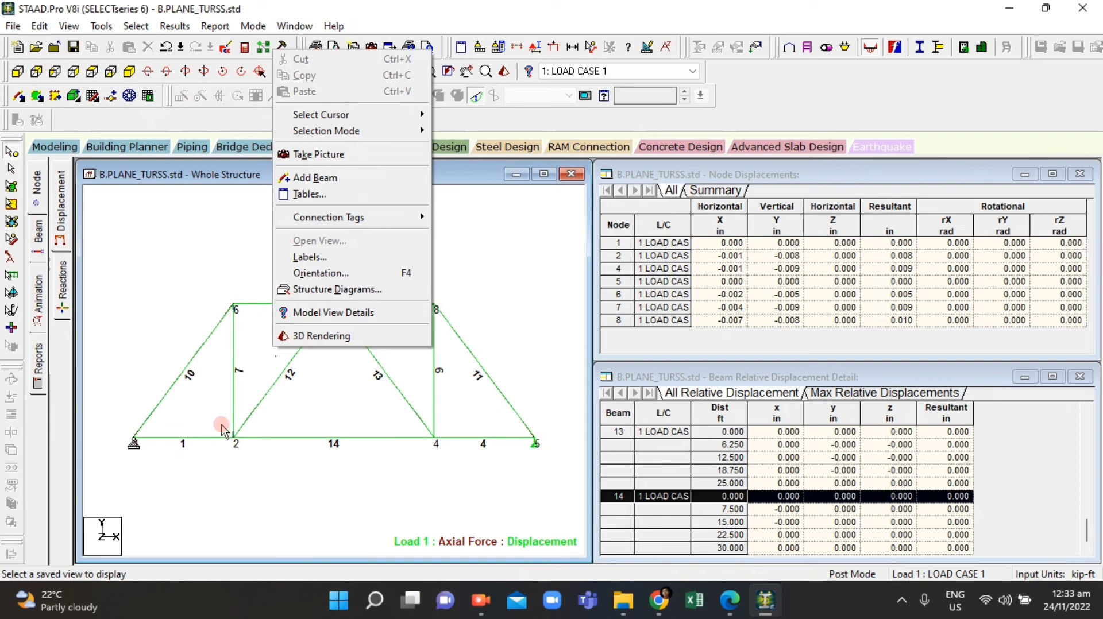
{"action": "left_click", "coordinate": [416, 480]}
{"action": "scroll", "coordinate": [196, 396], "scroll_direction": "up", "scroll_amount": 2}
{"action": "scroll", "coordinate": [197, 327], "scroll_direction": "down", "scroll_amount": 3}
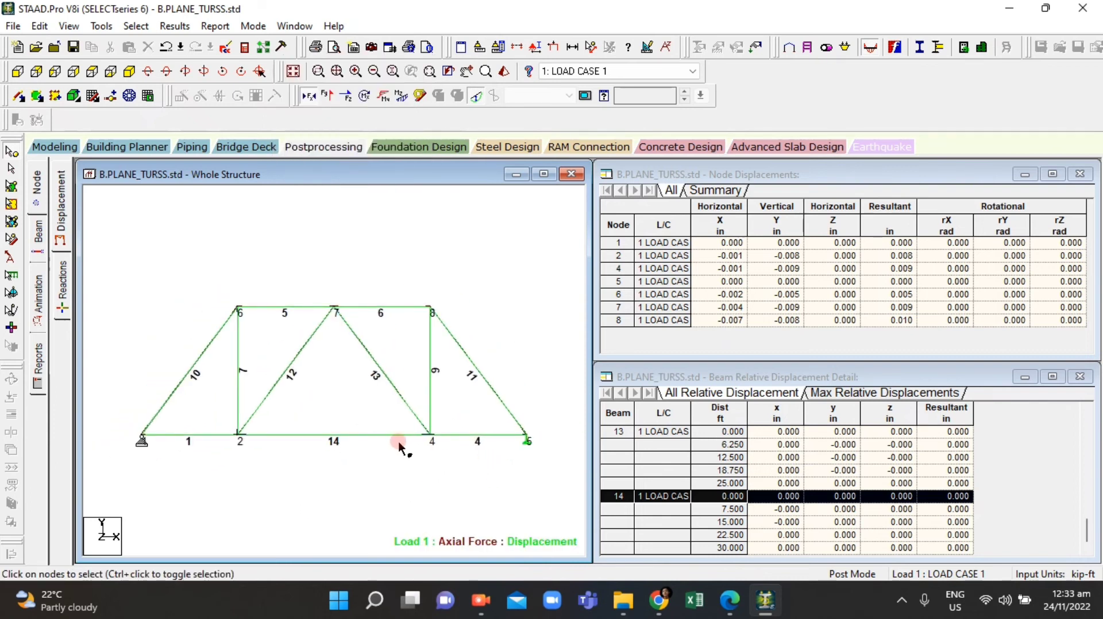
{"action": "scroll", "coordinate": [176, 403], "scroll_direction": "up", "scroll_amount": 1}
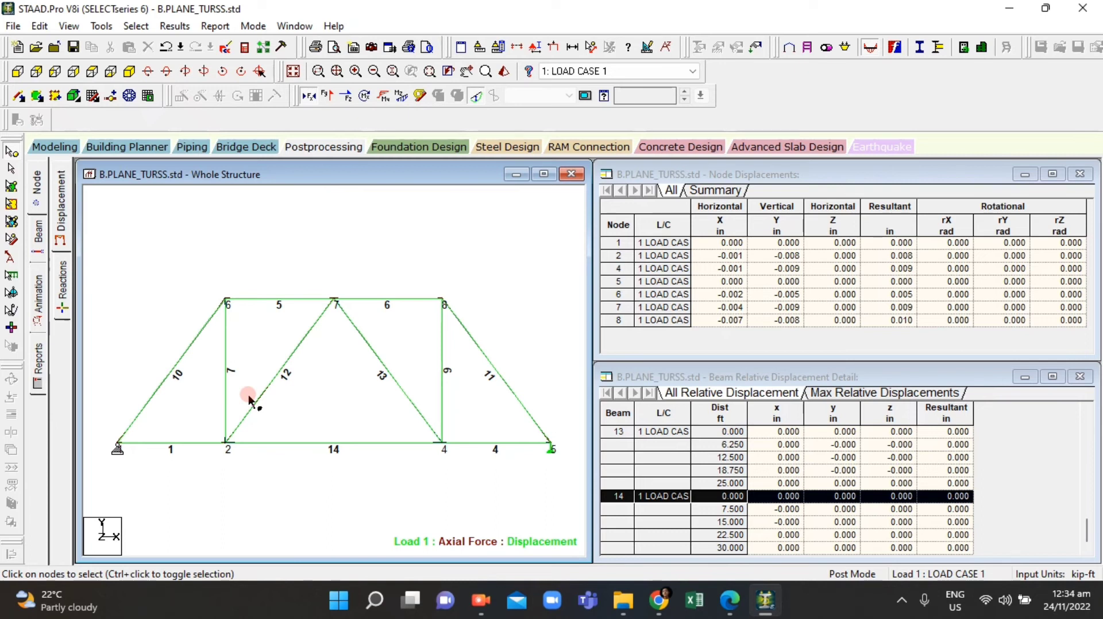
Step: Open the results tables for beam force detail only, with analysis results but without analysis input
{"action": "right_click", "coordinate": [250, 400]}
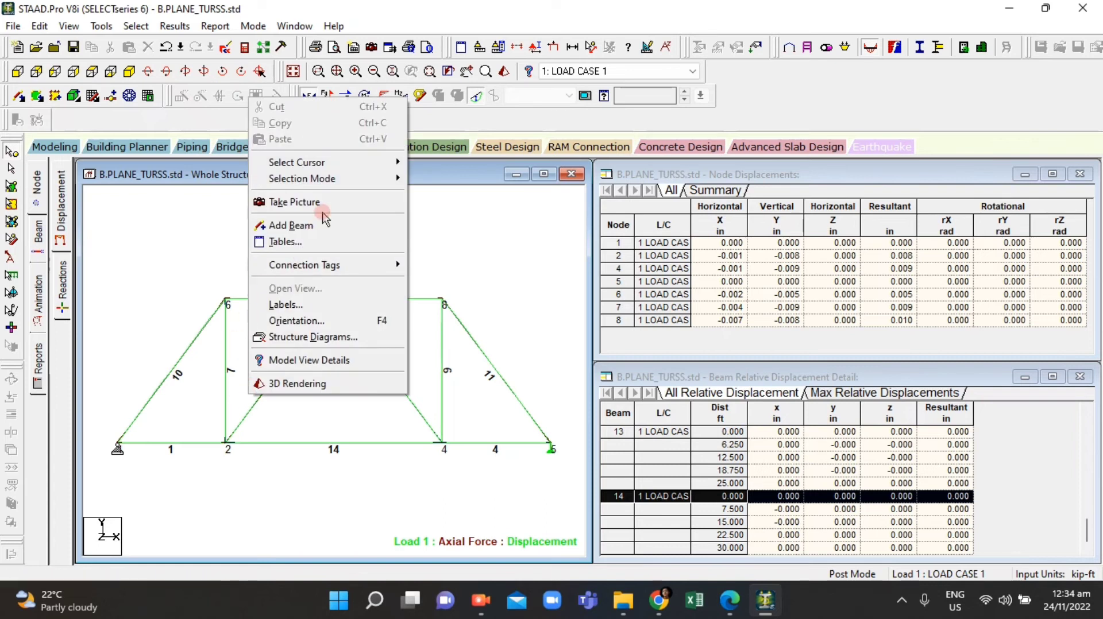
{"action": "left_click", "coordinate": [325, 242]}
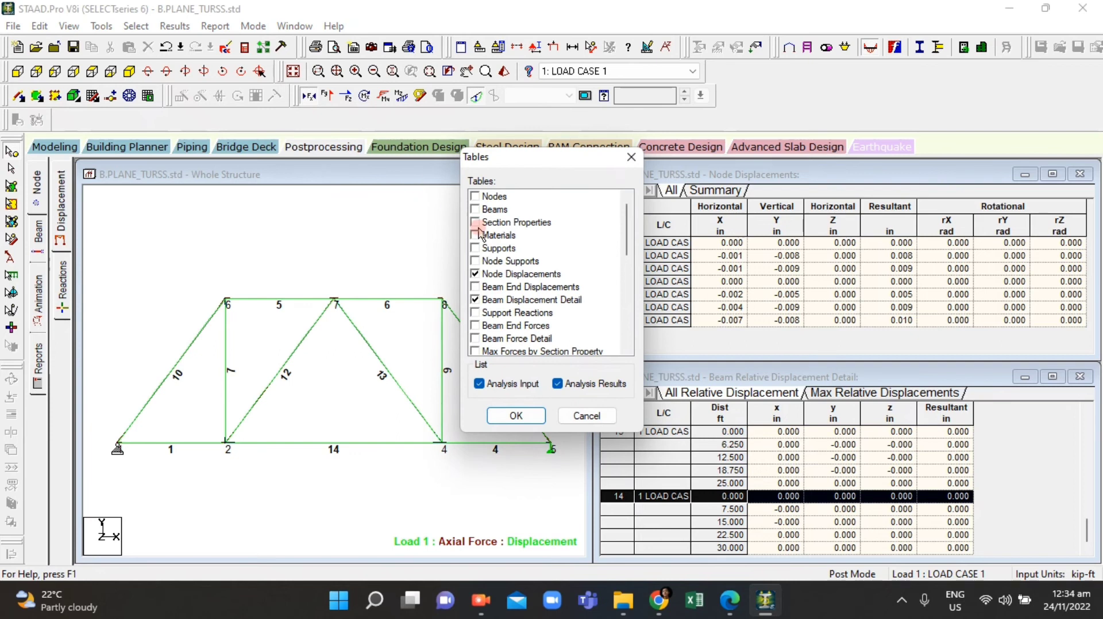
{"action": "left_click", "coordinate": [479, 275]}
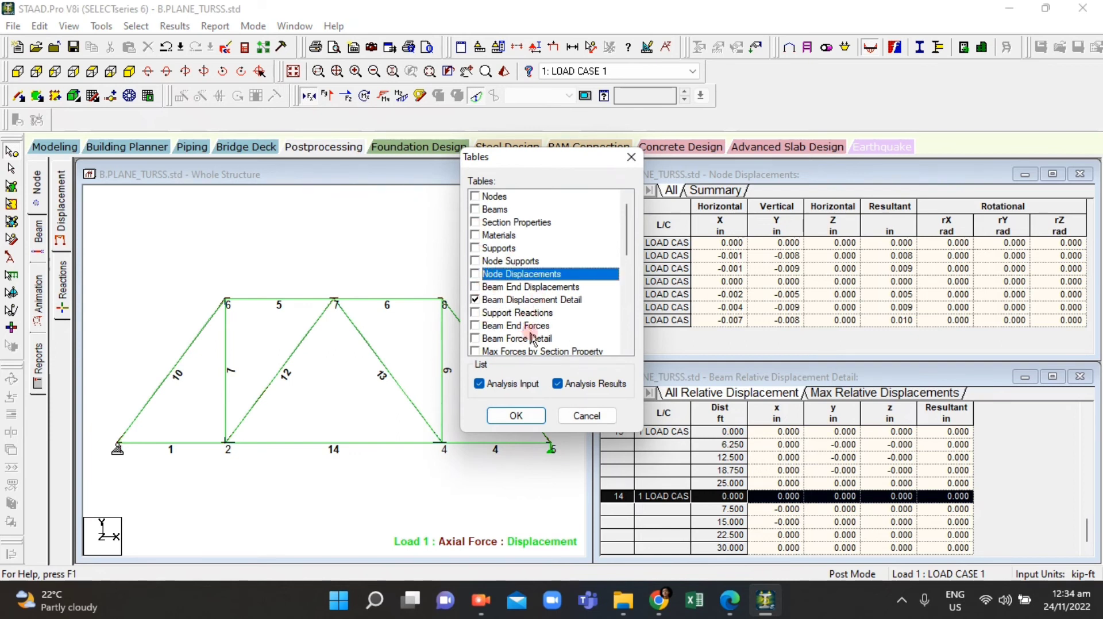
{"action": "left_click", "coordinate": [499, 303]}
{"action": "left_click", "coordinate": [480, 300]}
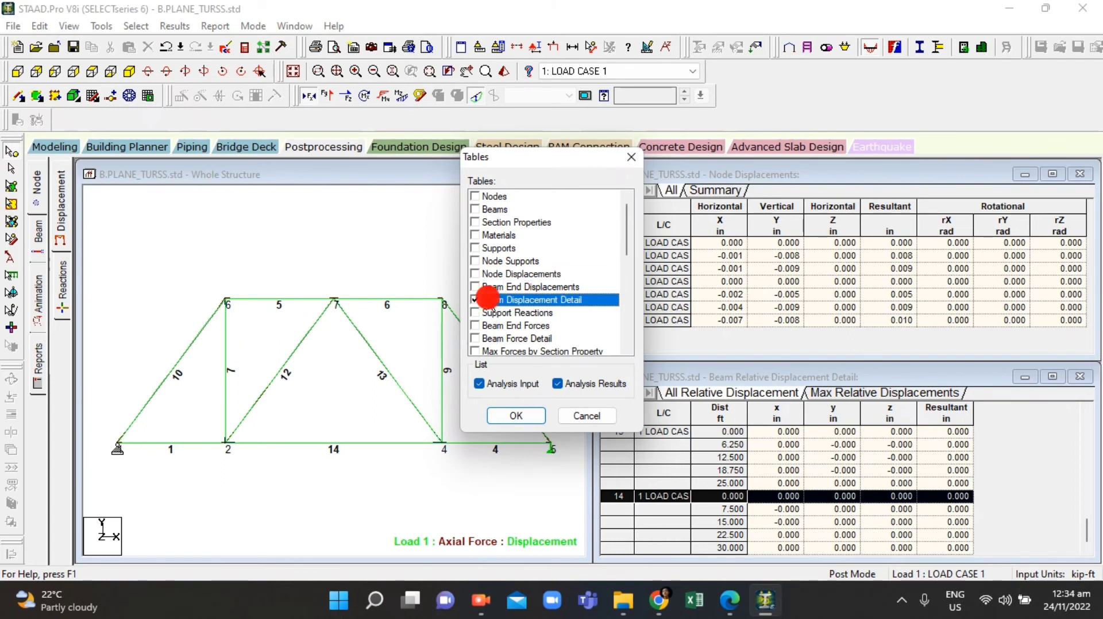
{"action": "left_click", "coordinate": [499, 325]}
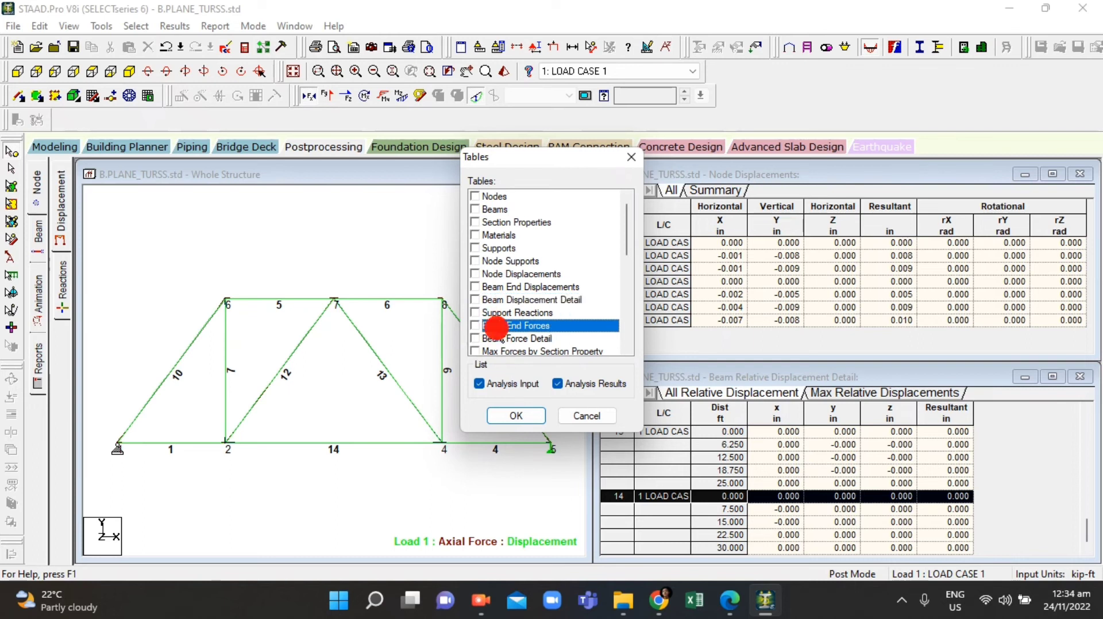
{"action": "left_click", "coordinate": [500, 338]}
{"action": "left_click", "coordinate": [480, 383]}
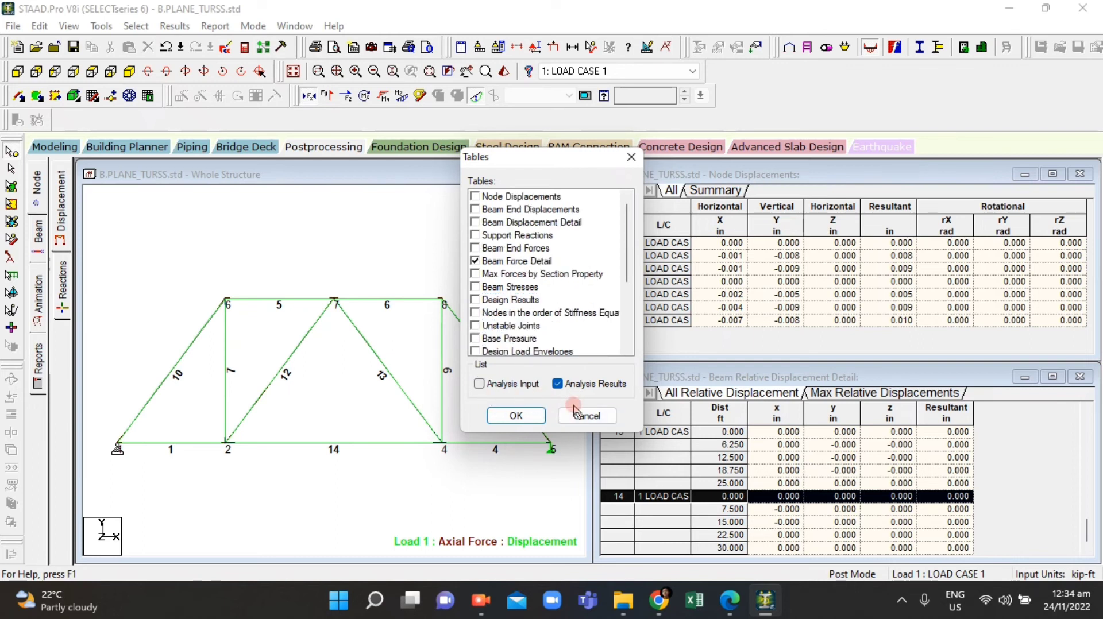
{"action": "left_click", "coordinate": [532, 414]}
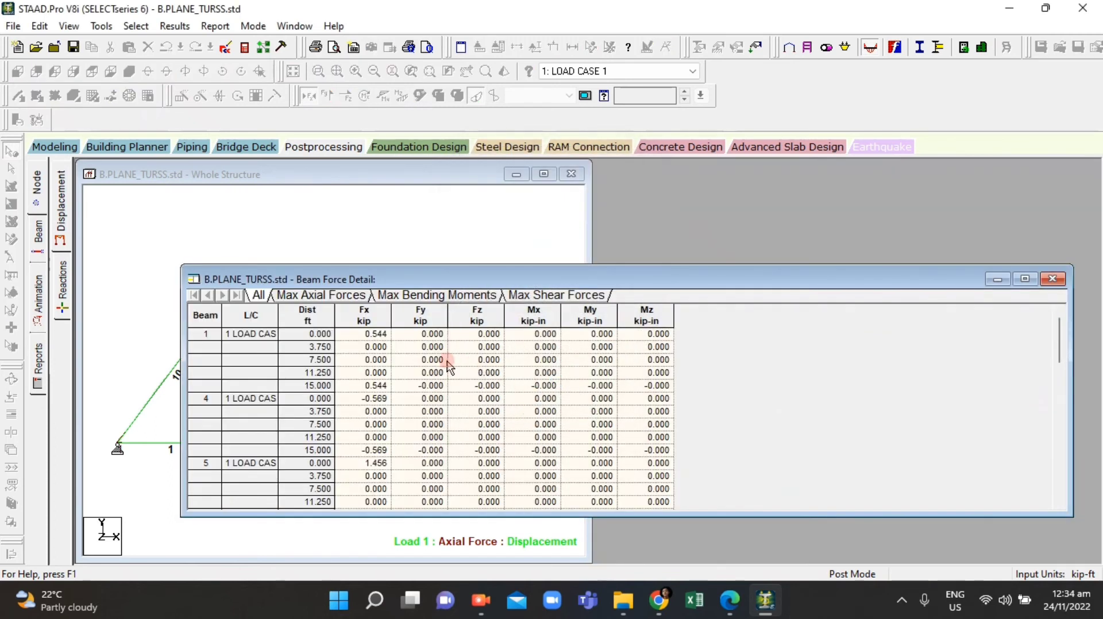
Step: Show the maximum axial forces per beam and move the force table beside the model
{"action": "left_click", "coordinate": [305, 295]}
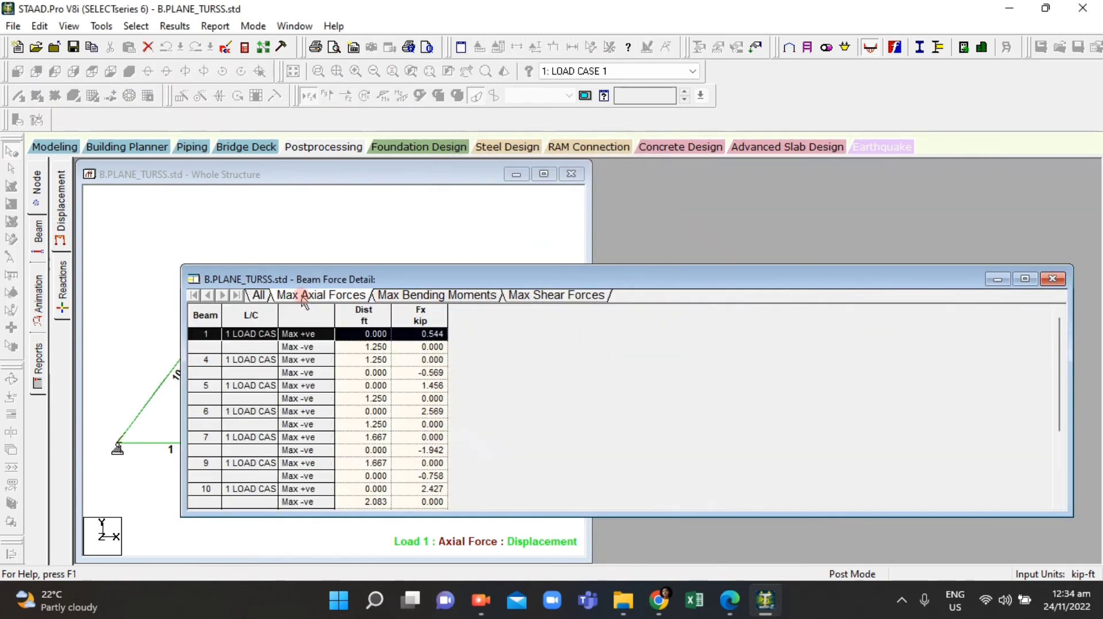
{"action": "left_click", "coordinate": [331, 335]}
{"action": "mouse_move", "coordinate": [343, 282]}
{"action": "left_mouse_down"}
{"action": "mouse_move", "coordinate": [636, 254]}
{"action": "mouse_move", "coordinate": [786, 215]}
{"action": "left_mouse_up"}
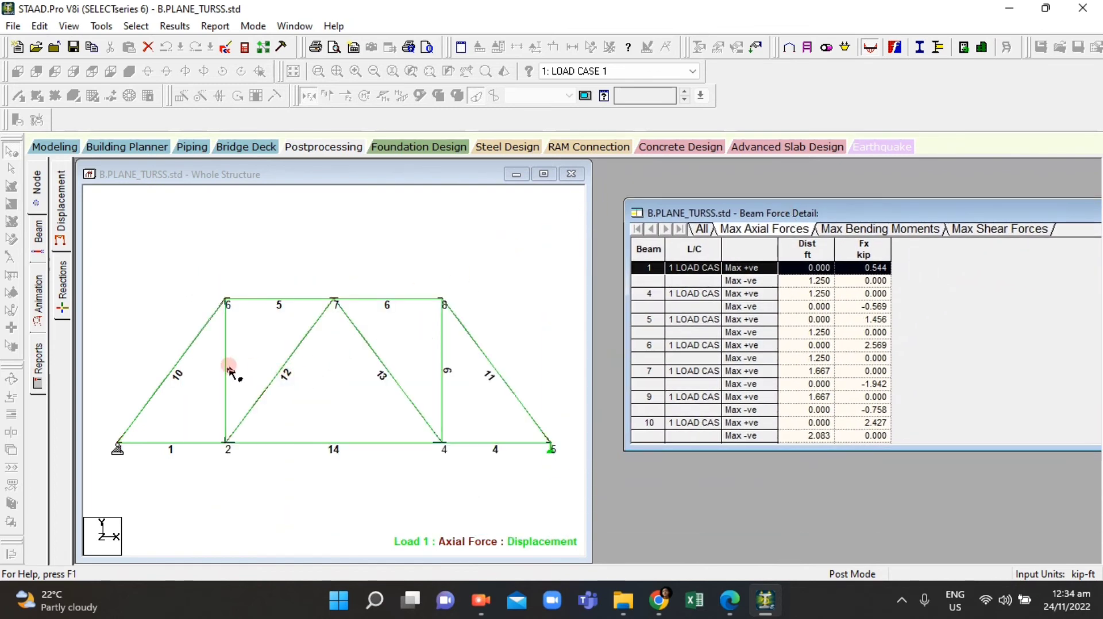
Step: Compare the maximum axial forces table with the member force questions in the assignment PDF
{"action": "left_click", "coordinate": [729, 610]}
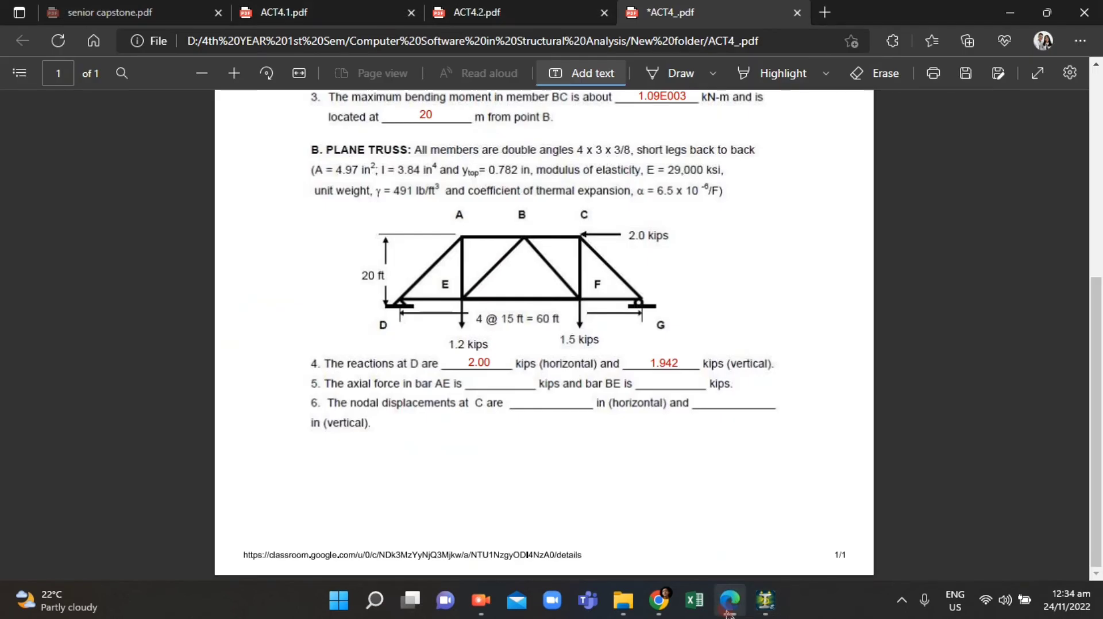
{"action": "left_click", "coordinate": [729, 610]}
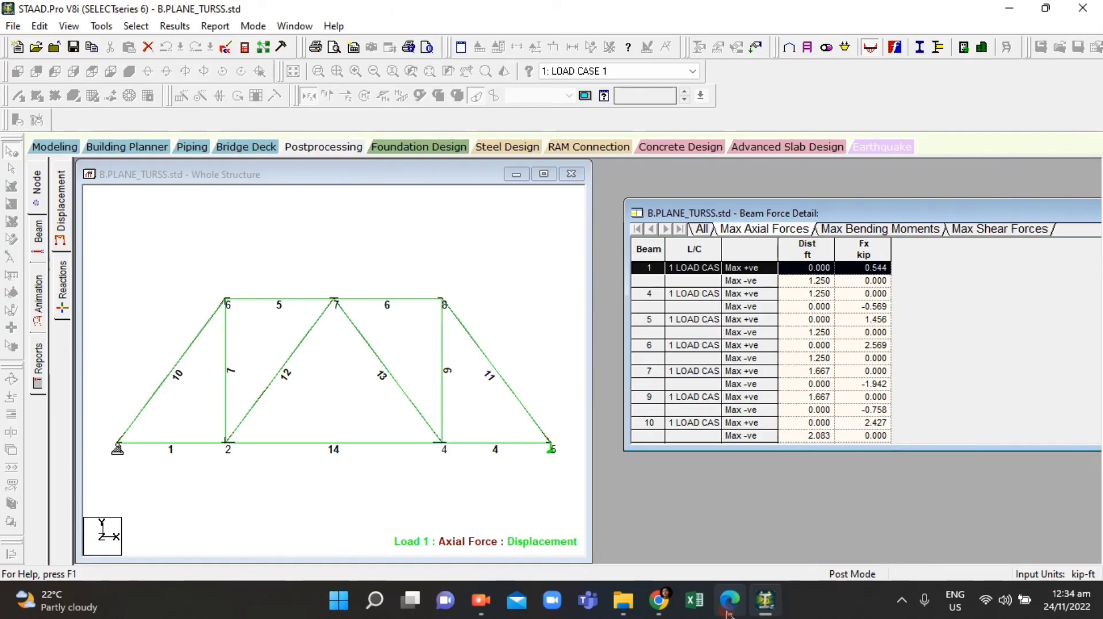
{"action": "left_click", "coordinate": [726, 612]}
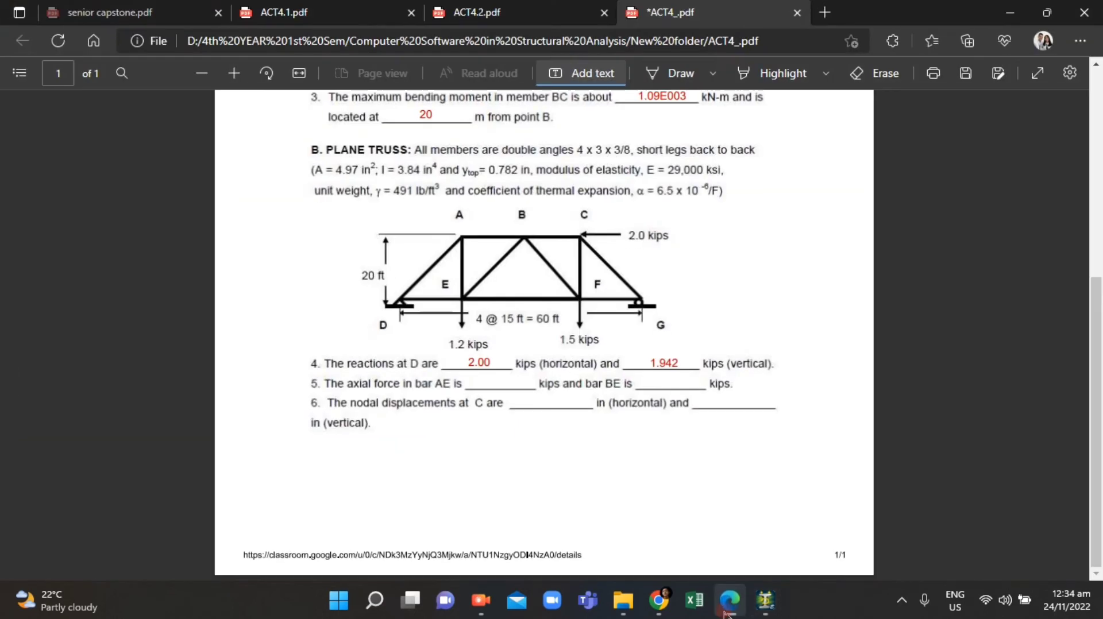
{"action": "left_click", "coordinate": [726, 613]}
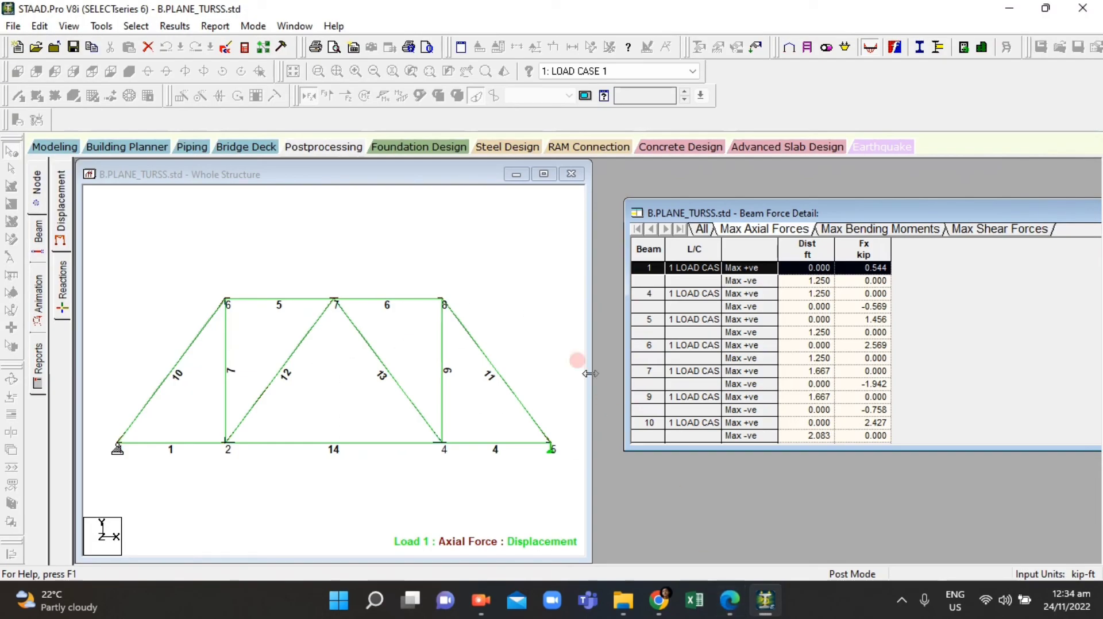
{"action": "scroll", "coordinate": [761, 395], "scroll_direction": "down", "scroll_amount": 1}
{"action": "left_click_drag", "start_coordinate": [893, 213], "coordinate": [797, 206]}
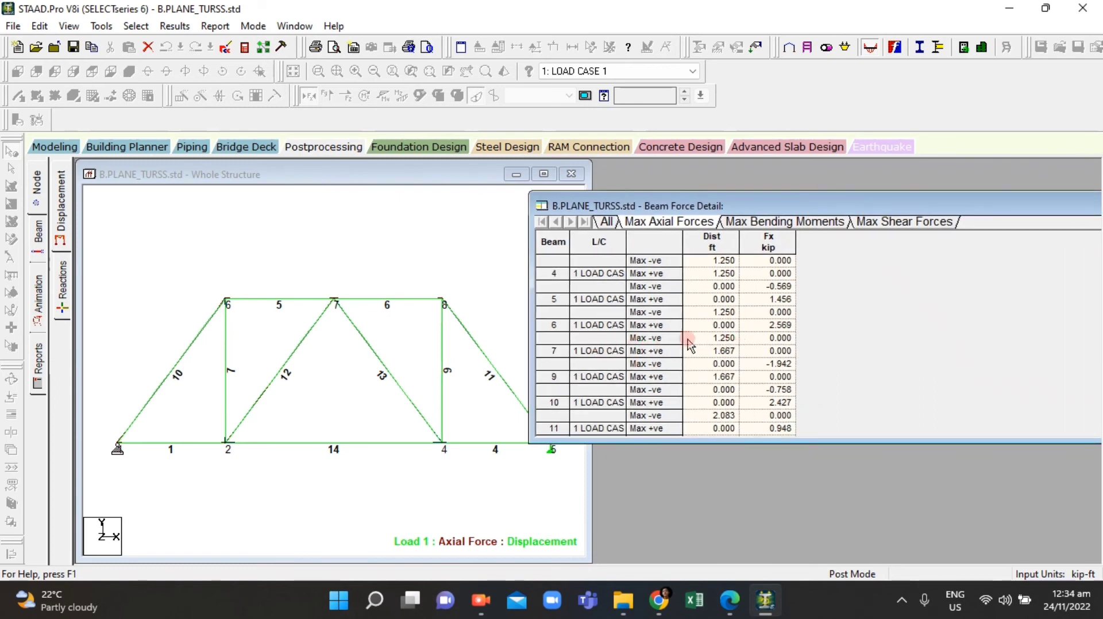
{"action": "left_click", "coordinate": [730, 602]}
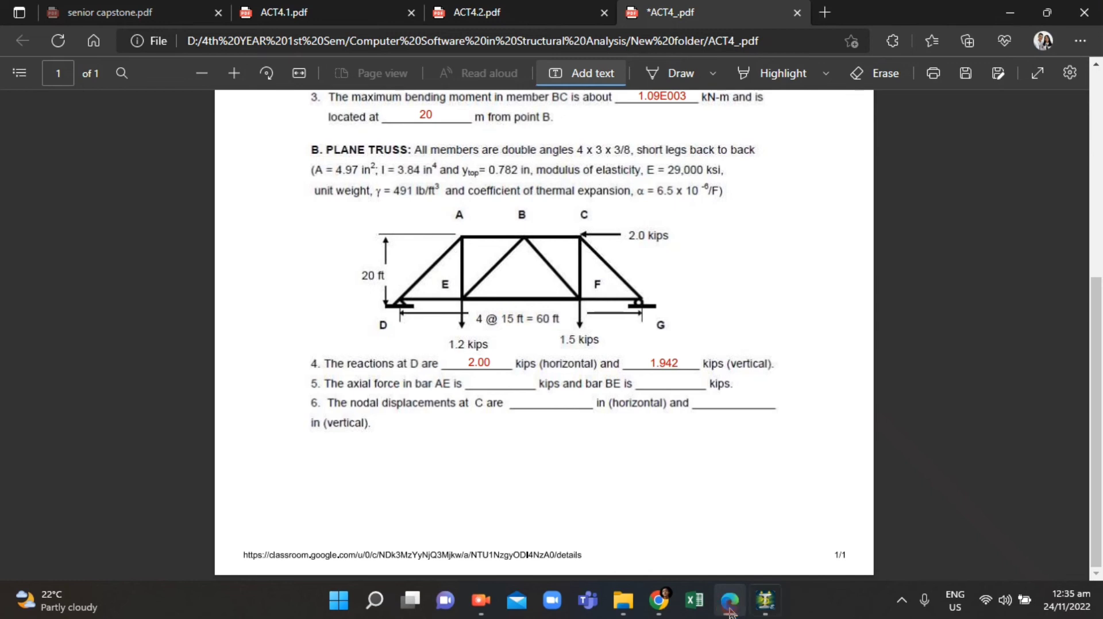
{"action": "left_click", "coordinate": [730, 612]}
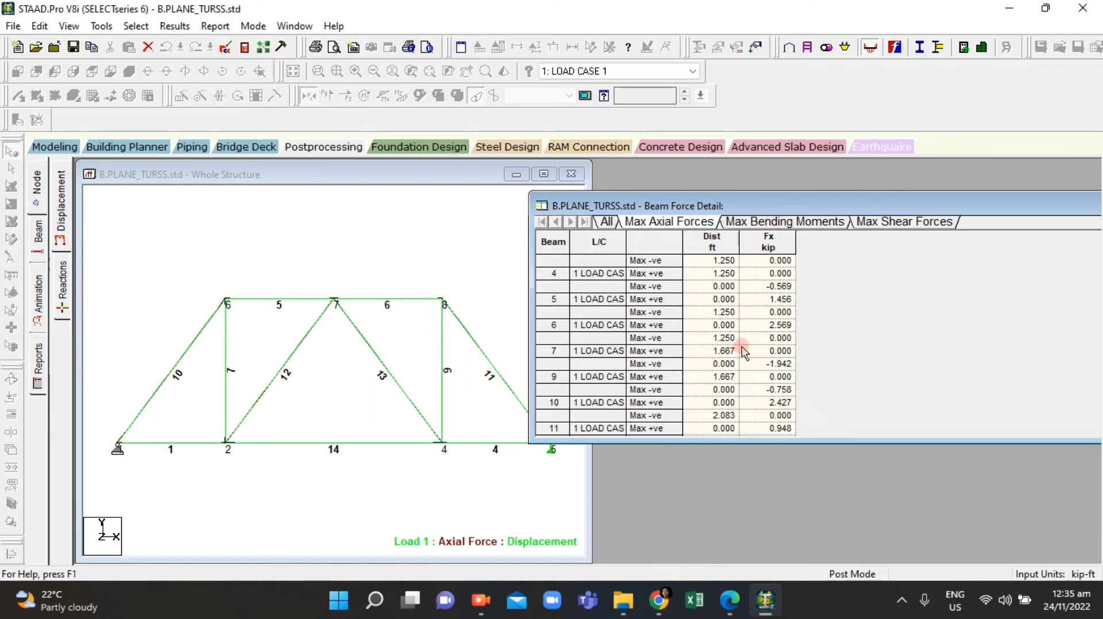
{"action": "left_click", "coordinate": [767, 367]}
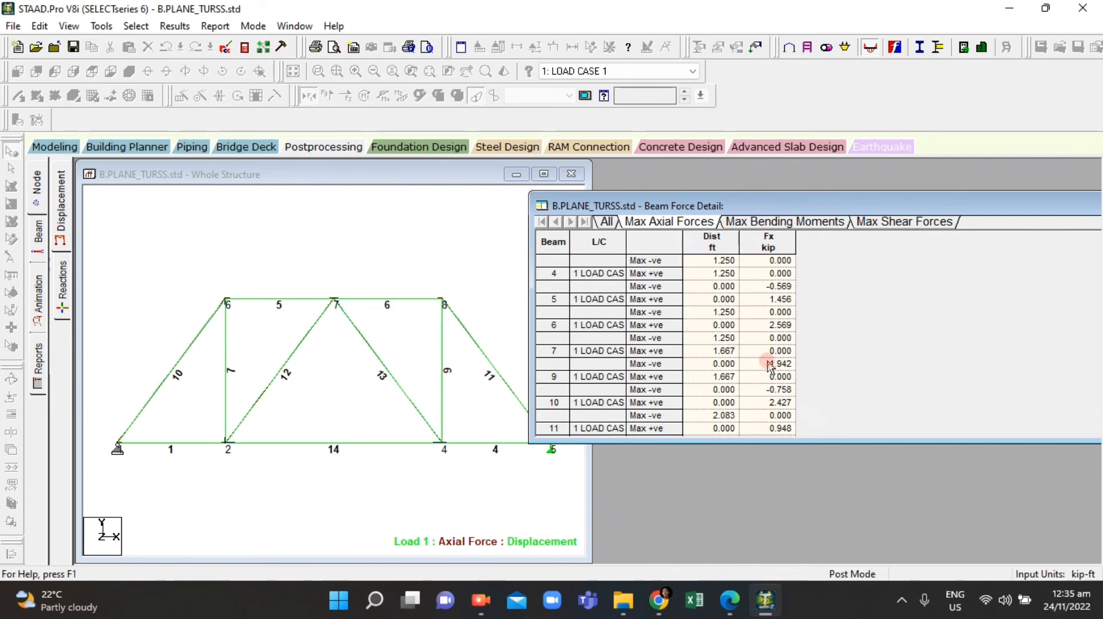
Step: In the assignment PDF, fill in the axial force in bar AE as -1.942 kips
{"action": "left_click", "coordinate": [734, 610]}
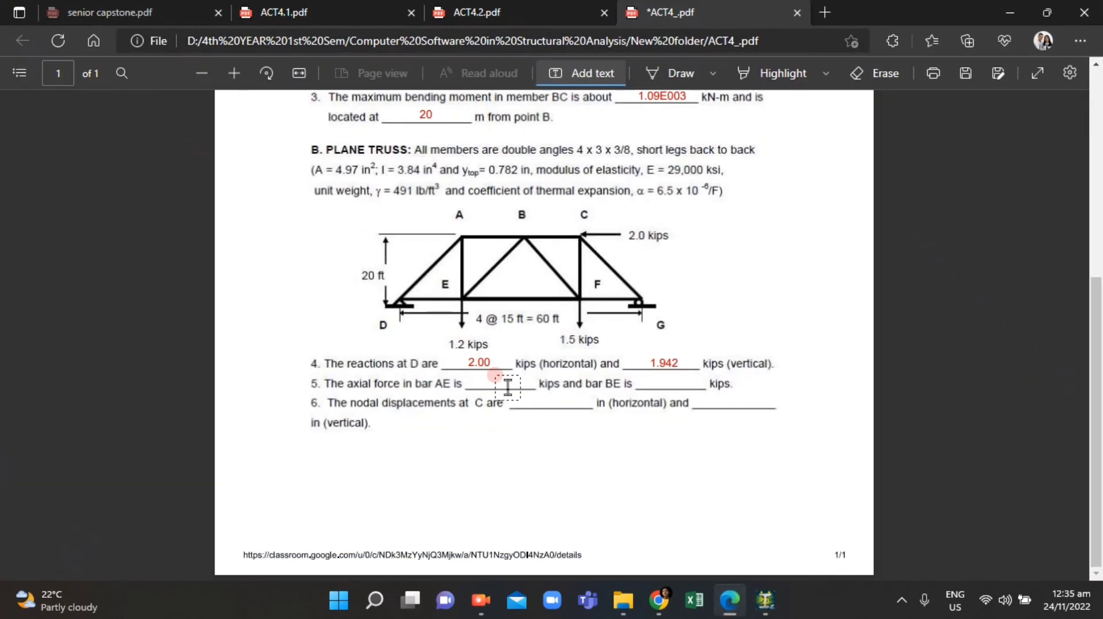
{"action": "left_click", "coordinate": [477, 383]}
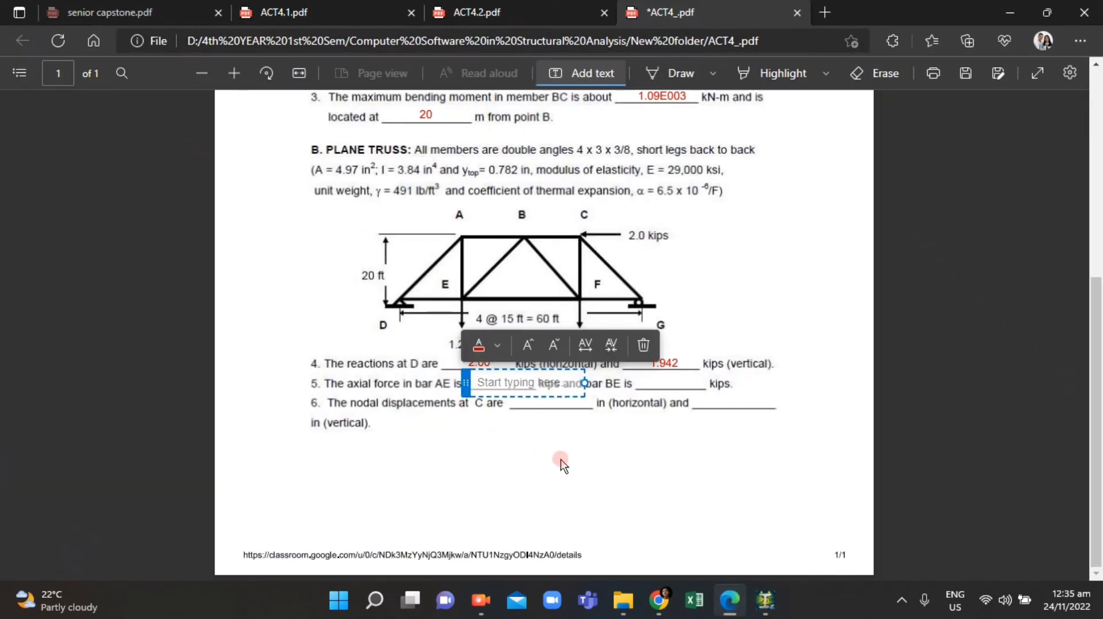
{"action": "type", "text": "-1.942"}
{"action": "left_click", "coordinate": [571, 456]}
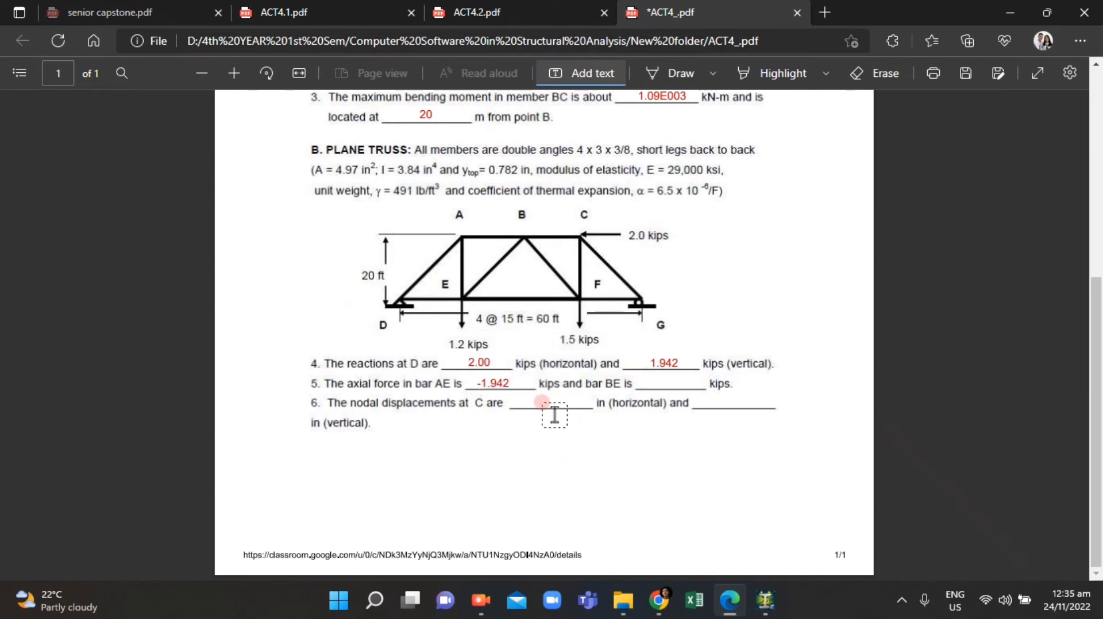
Step: Find beam 12's axial force and fill in the axial force in bar BE as 0.927 kips in the PDF
{"action": "left_click", "coordinate": [730, 604]}
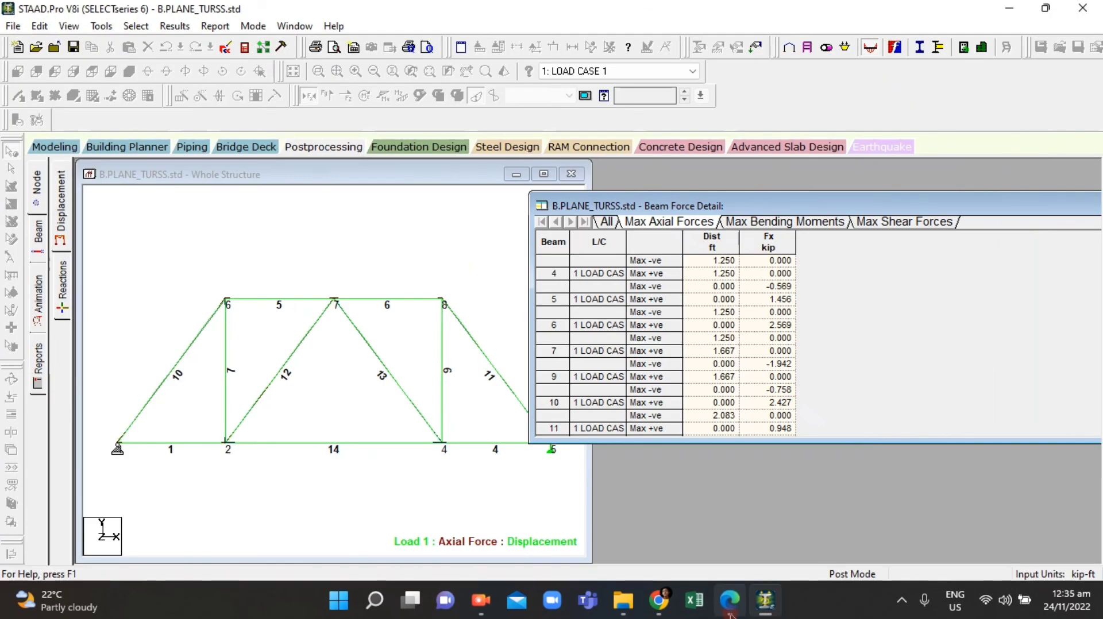
{"action": "left_click", "coordinate": [730, 614]}
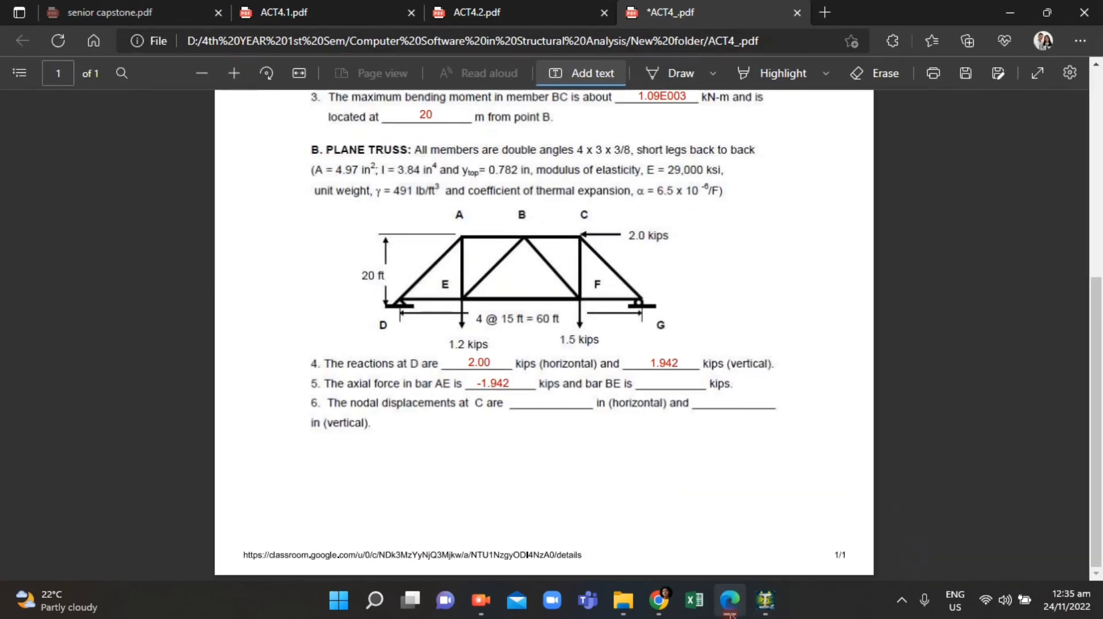
{"action": "left_click", "coordinate": [730, 614]}
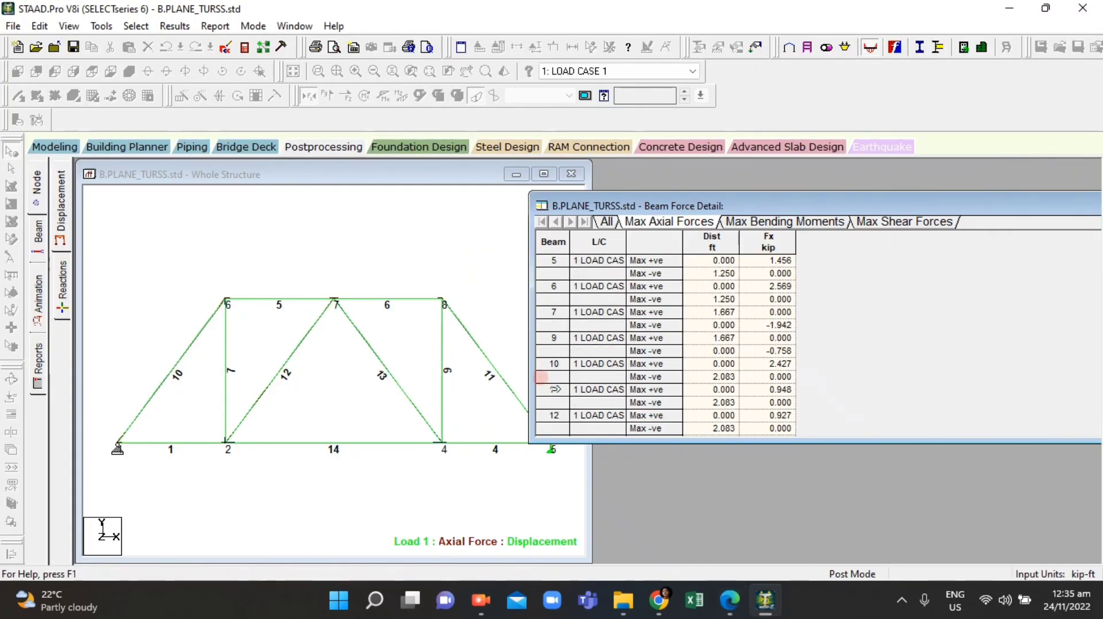
{"action": "scroll", "coordinate": [585, 409], "scroll_direction": "down", "scroll_amount": 1}
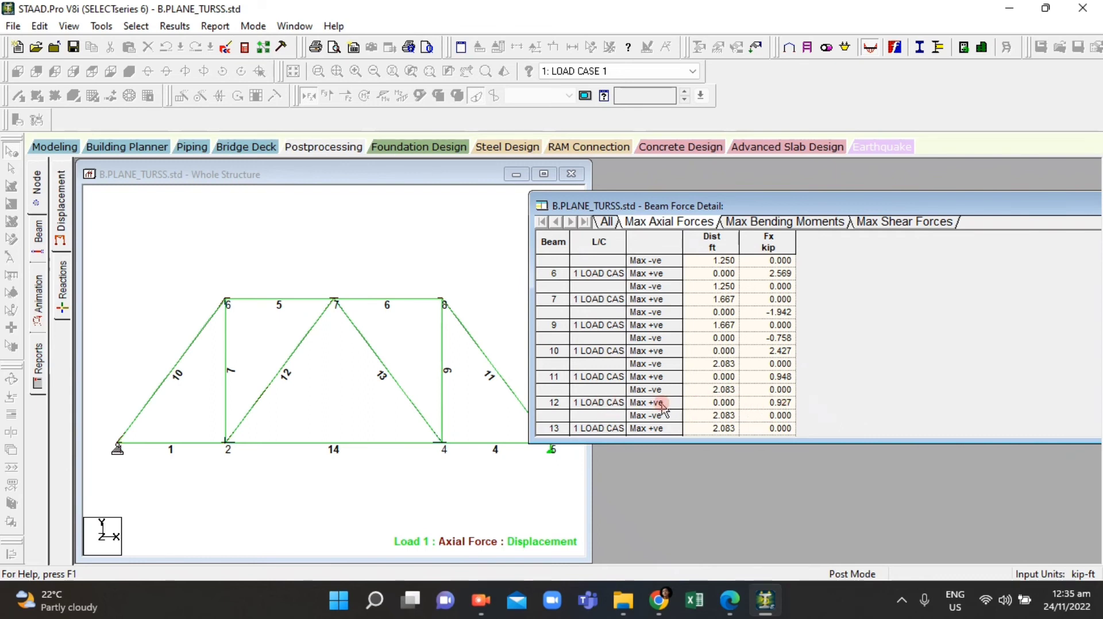
{"action": "scroll", "coordinate": [661, 407], "scroll_direction": "down", "scroll_amount": 1}
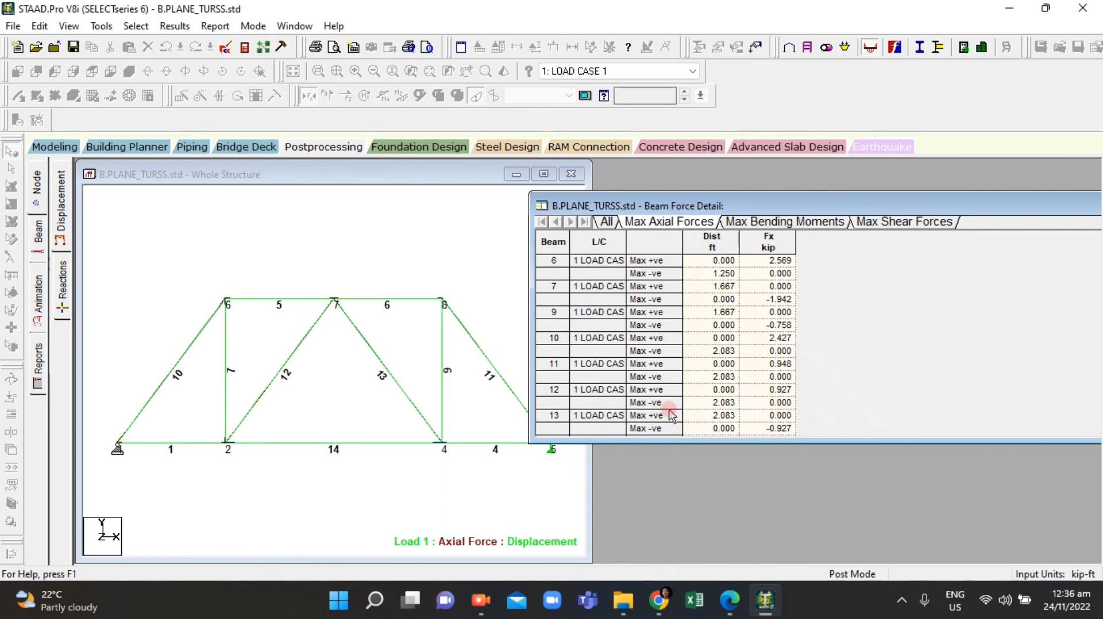
{"action": "left_click", "coordinate": [742, 601]}
{"action": "left_click", "coordinate": [641, 381]}
{"action": "type", "text": ".927"}
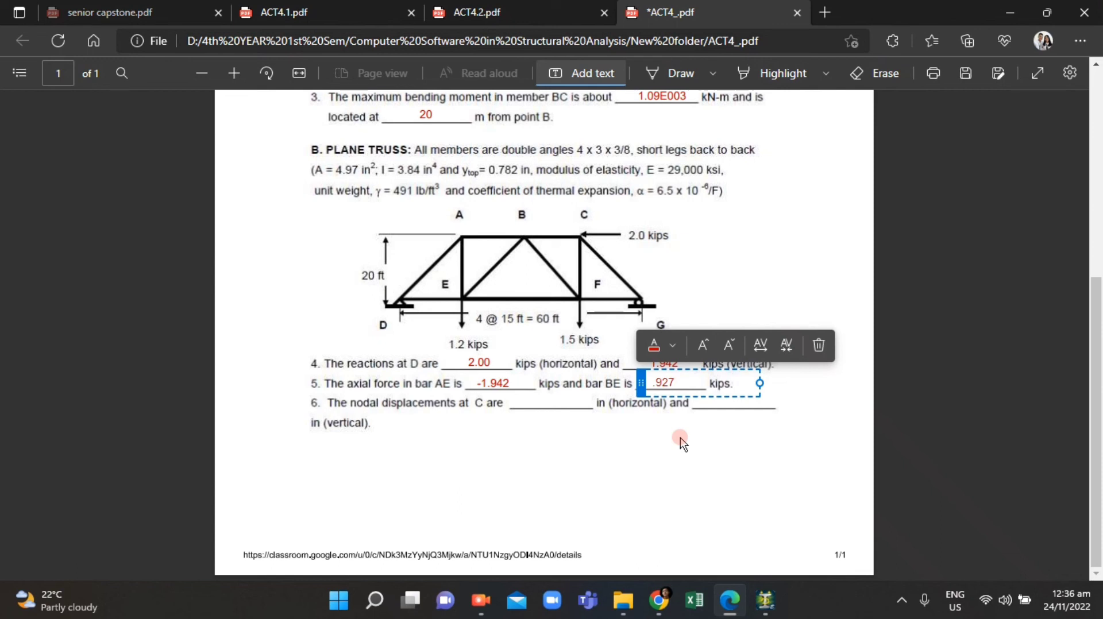
{"action": "left_click", "coordinate": [652, 382]}
{"action": "type", "text": "0"}
{"action": "left_click", "coordinate": [748, 417]}
{"action": "left_click", "coordinate": [658, 388]}
{"action": "mouse_move", "coordinate": [641, 384]}
{"action": "left_mouse_down"}
{"action": "mouse_move", "coordinate": [629, 375]}
{"action": "mouse_move", "coordinate": [645, 384]}
{"action": "left_mouse_up"}
{"action": "left_click", "coordinate": [641, 482]}
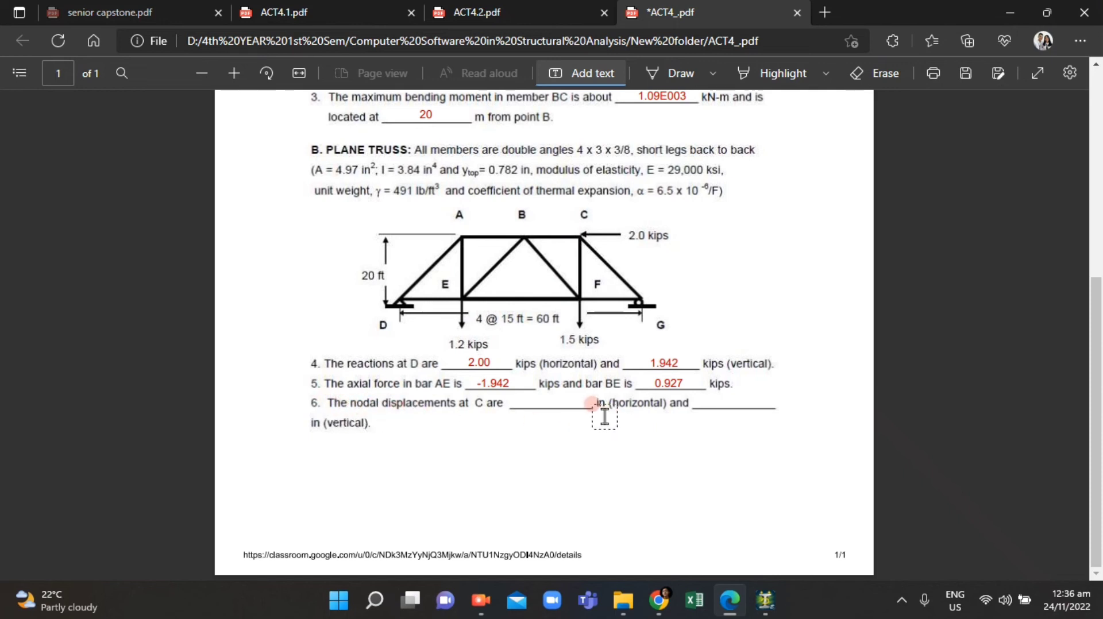
Step: Close the beam force table and return to the Displacement page with the node displacement tables
{"action": "mouse_move", "coordinate": [730, 607]}
{"action": "left_click", "coordinate": [765, 600]}
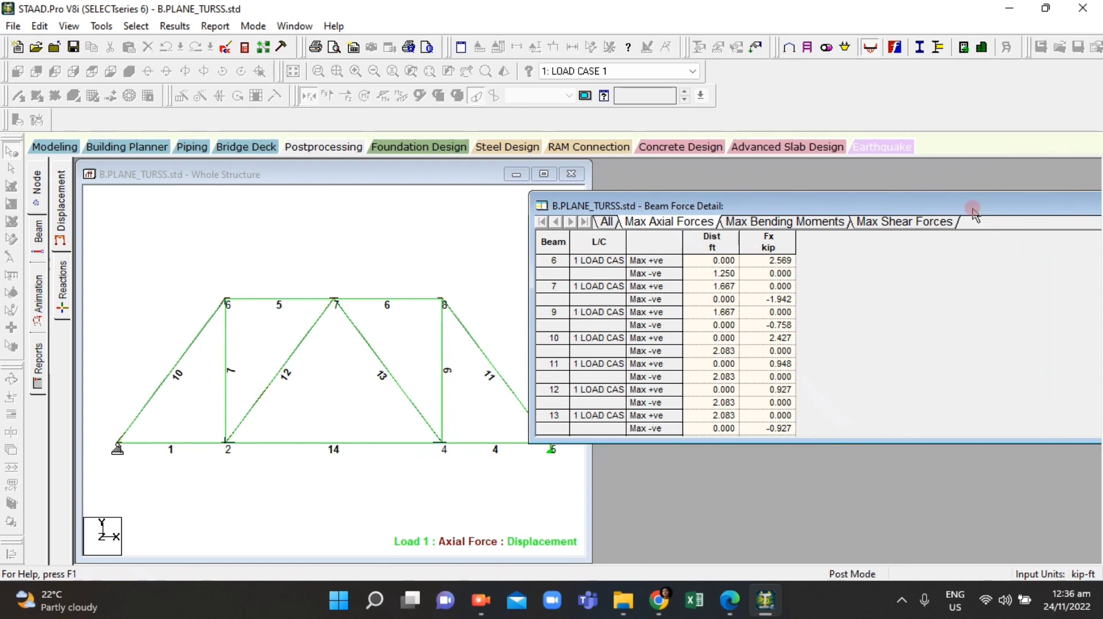
{"action": "left_click_drag", "start_coordinate": [868, 205], "coordinate": [665, 253]}
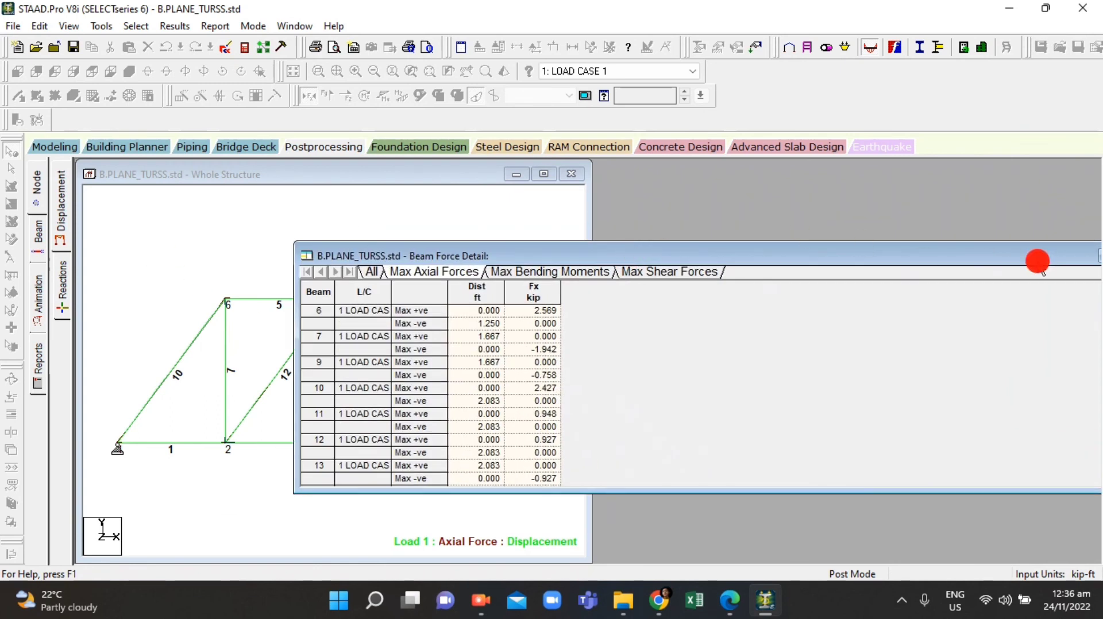
{"action": "left_click_drag", "start_coordinate": [1037, 261], "coordinate": [890, 268]}
{"action": "left_click", "coordinate": [1018, 264]}
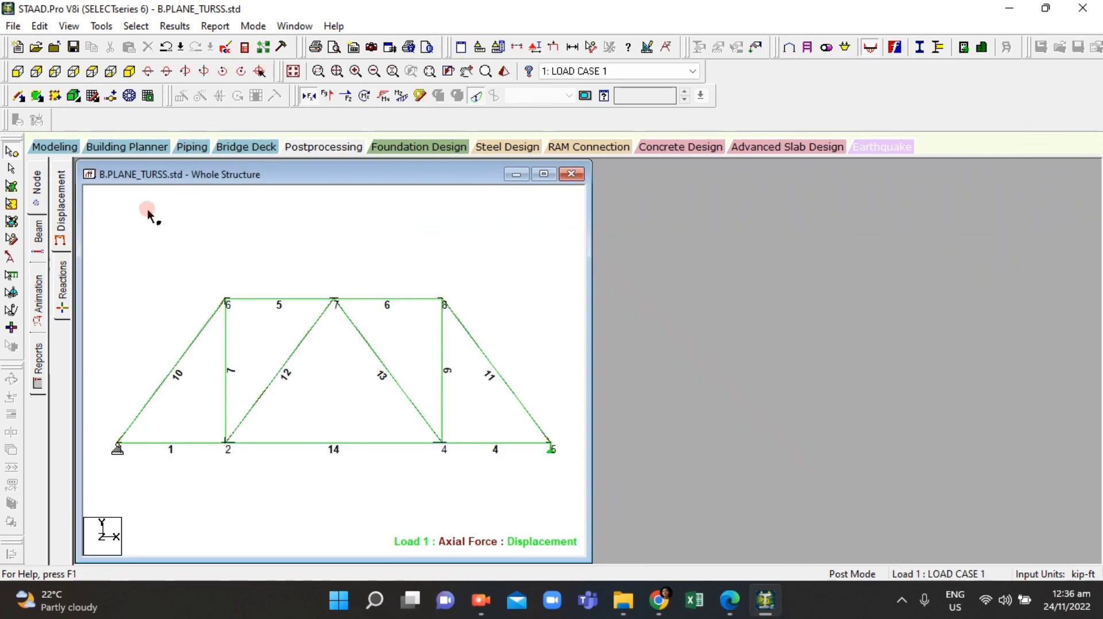
{"action": "left_click", "coordinate": [62, 216]}
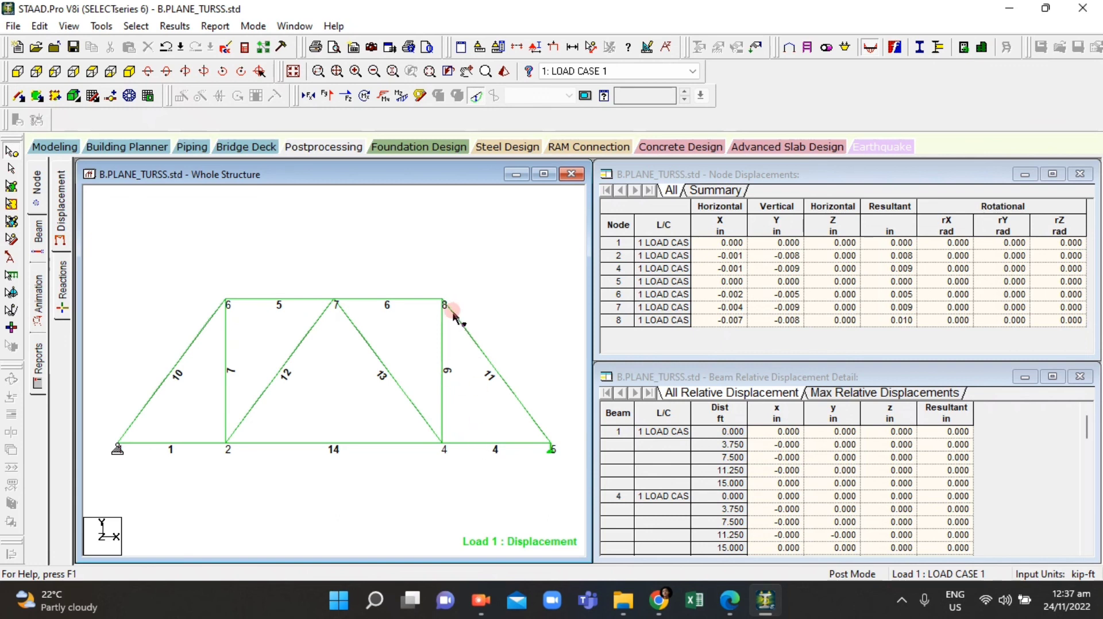
Step: Compare the node displacement table with the nodal displacement question in the PDF
{"action": "left_click", "coordinate": [730, 613]}
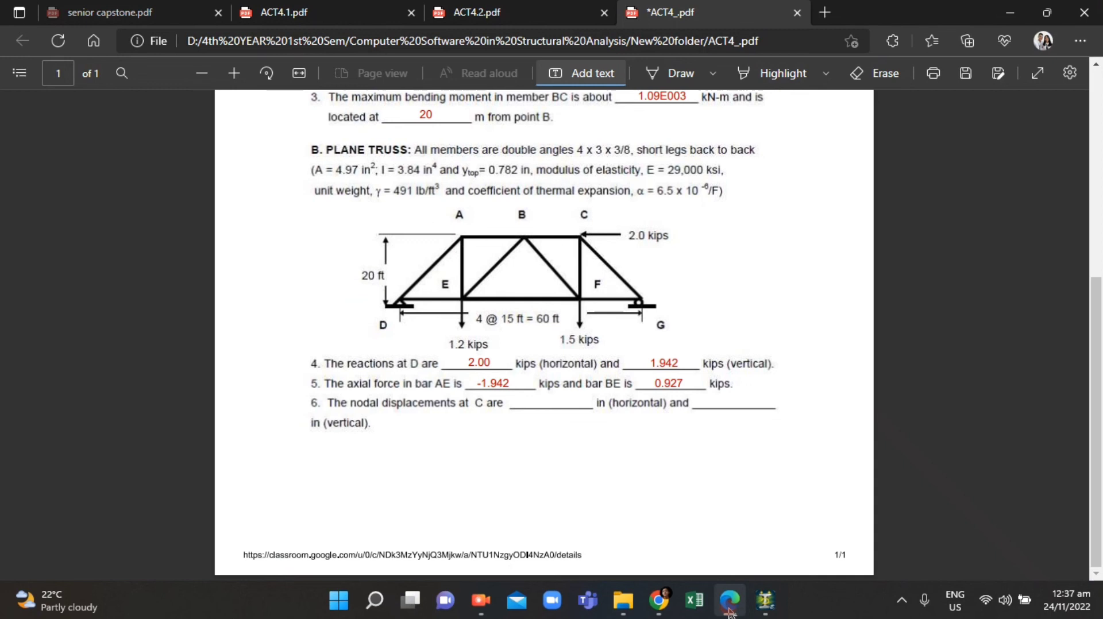
{"action": "left_click", "coordinate": [730, 613]}
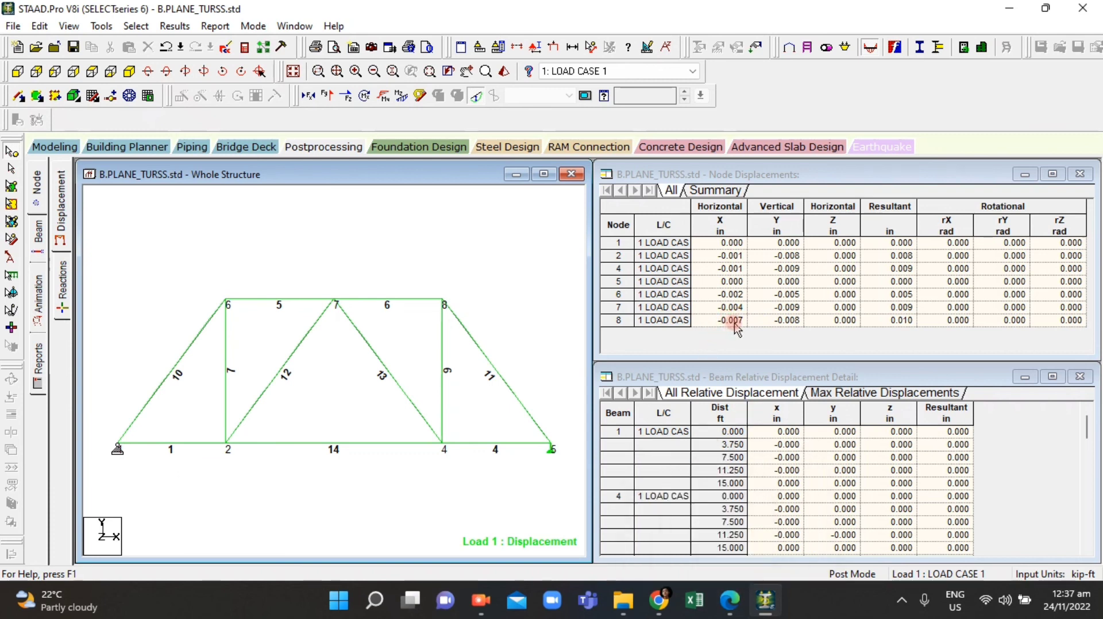
{"action": "left_click", "coordinate": [723, 603]}
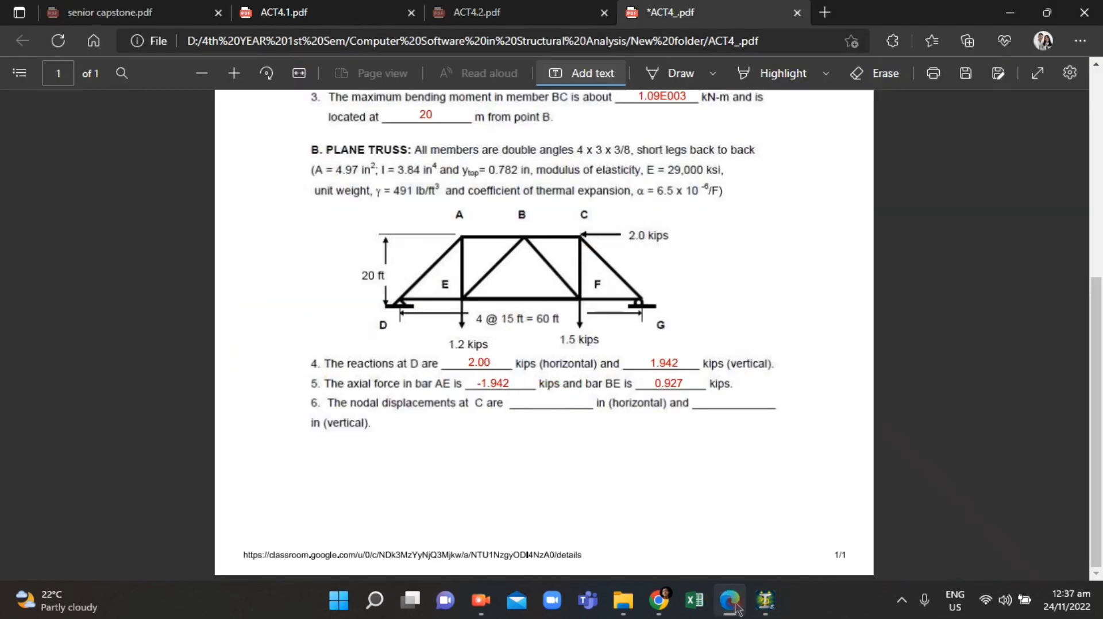
{"action": "left_click", "coordinate": [738, 608]}
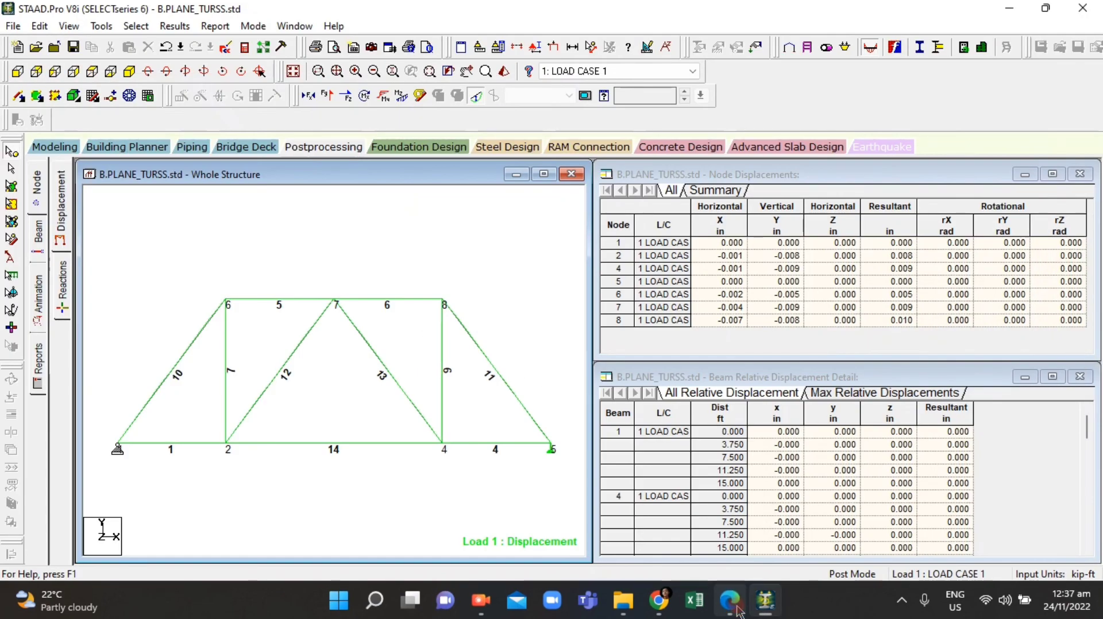
Step: In the PDF, fill in the horizontal nodal displacement at C as -0.007 in
{"action": "left_click", "coordinate": [738, 609]}
{"action": "left_click", "coordinate": [517, 402]}
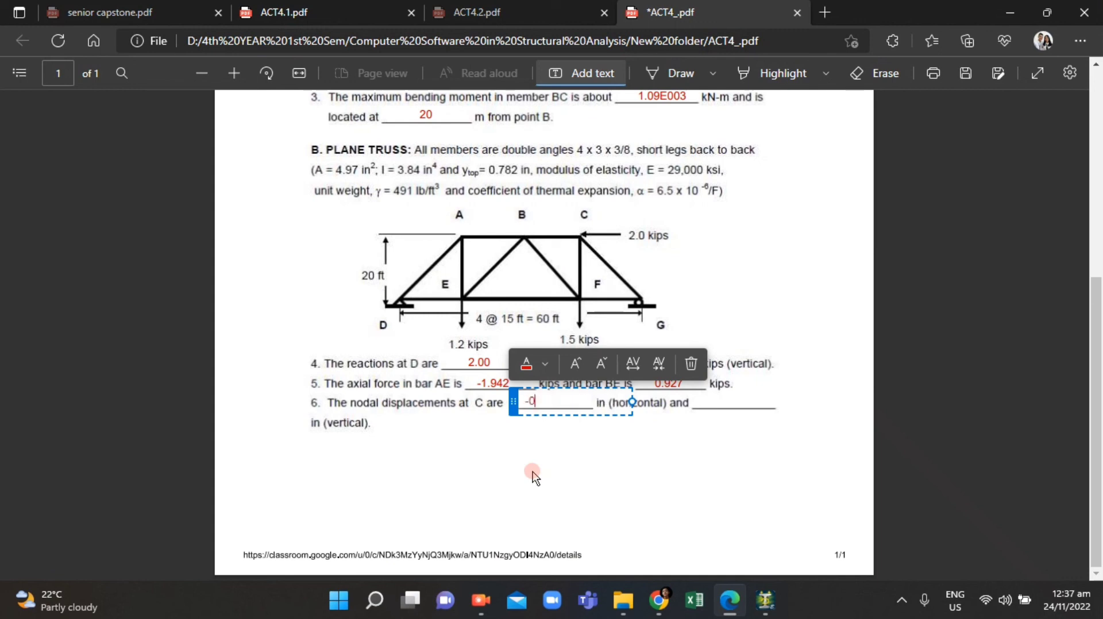
{"action": "type", "text": "-0.007"}
{"action": "left_click", "coordinate": [609, 463]}
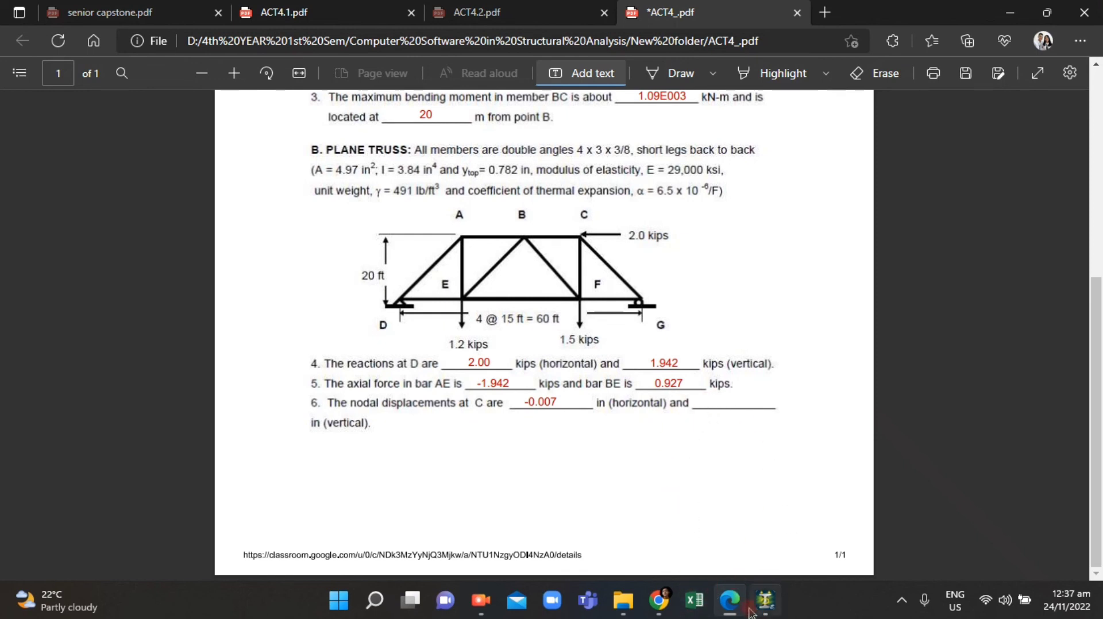
Step: Check node 8's vertical displacement in STAAD and fill in the vertical displacement at C as -0.008 in the PDF
{"action": "left_click", "coordinate": [729, 611]}
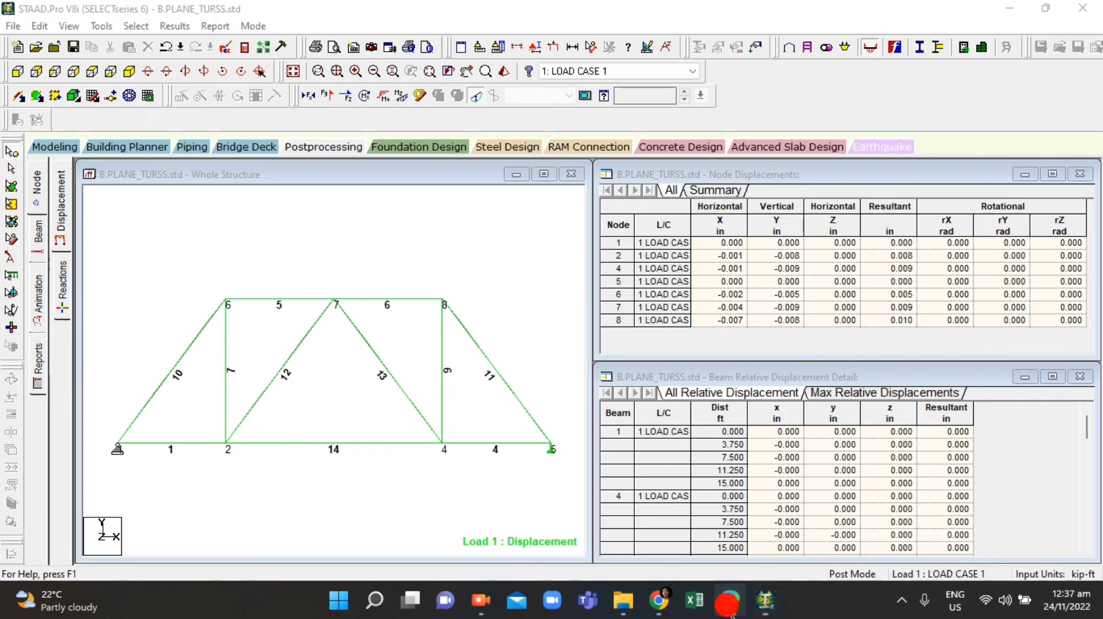
{"action": "left_click", "coordinate": [729, 611]}
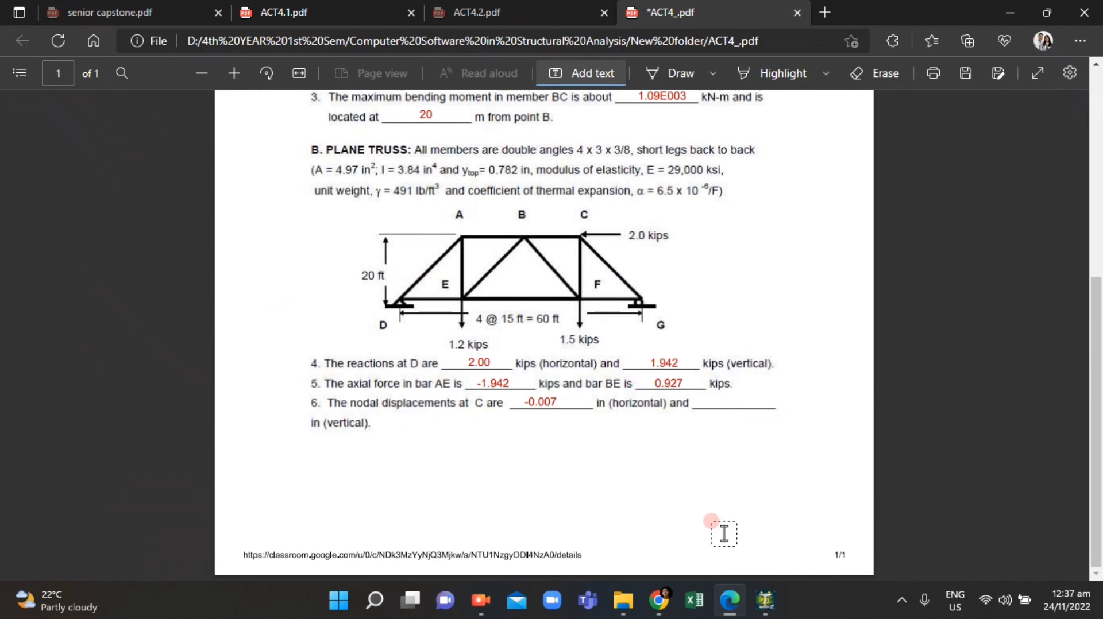
{"action": "left_click", "coordinate": [744, 605]}
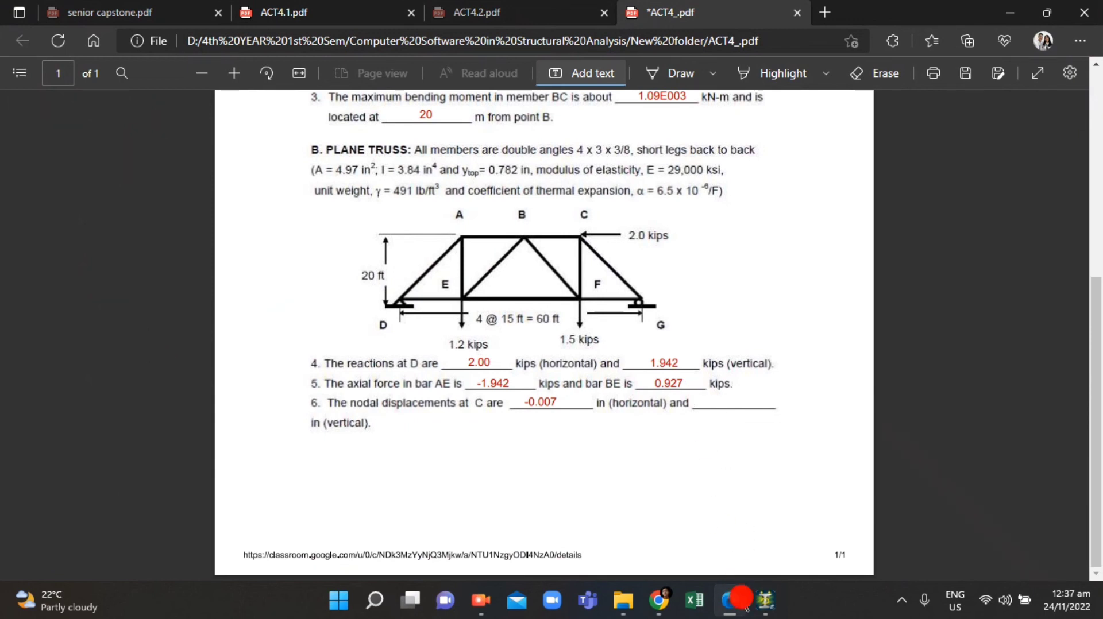
{"action": "left_click", "coordinate": [741, 603]}
{"action": "left_click", "coordinate": [698, 405]}
{"action": "type", "text": "-"}
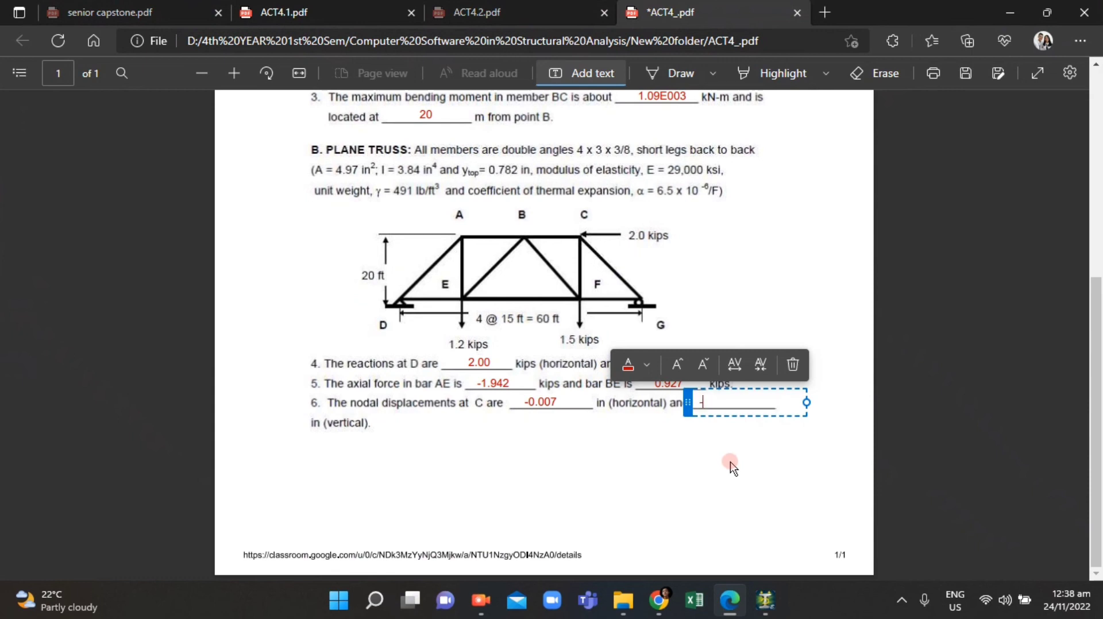
{"action": "type", "text": "0.008"}
{"action": "left_click", "coordinate": [747, 445]}
{"action": "scroll", "coordinate": [543, 489], "scroll_direction": "up", "scroll_amount": 3}
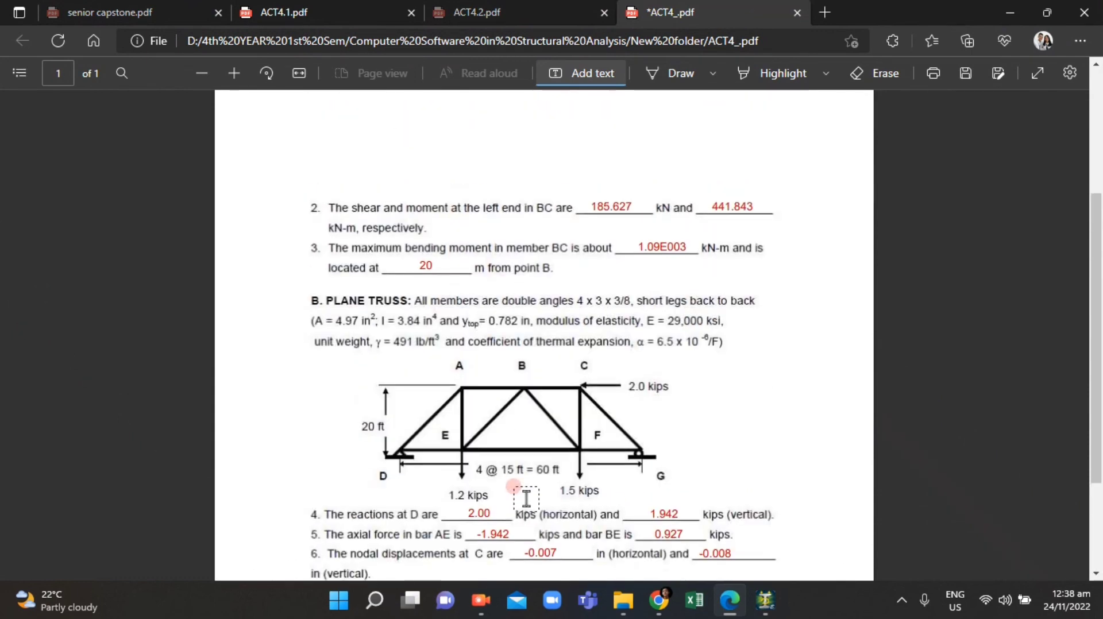
{"action": "scroll", "coordinate": [528, 500], "scroll_direction": "down", "scroll_amount": 3}
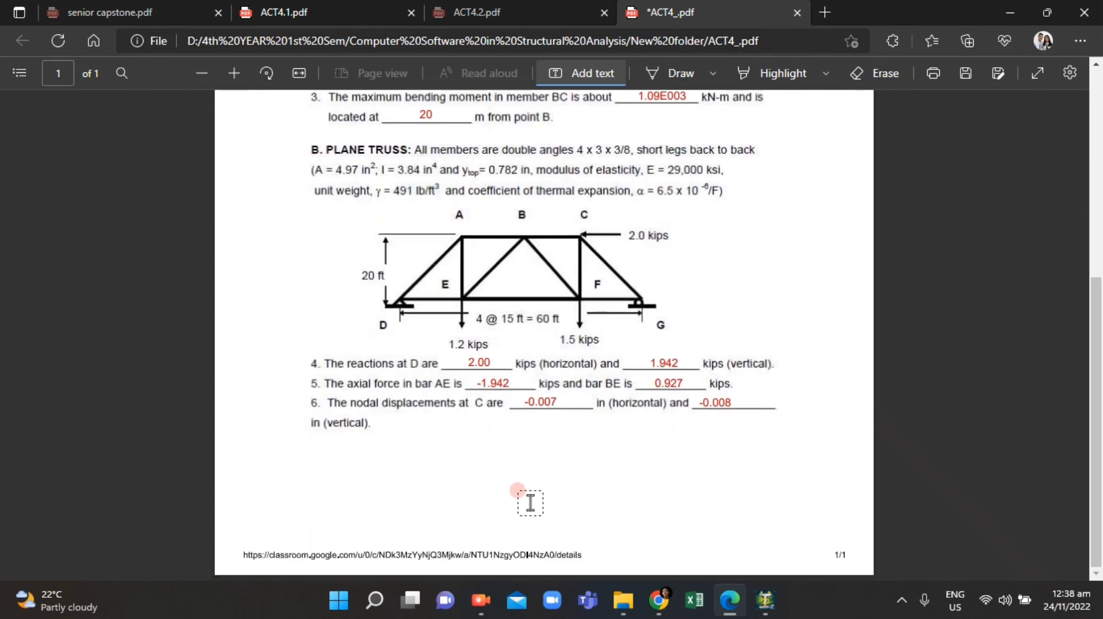
{"action": "left_click", "coordinate": [768, 610]}
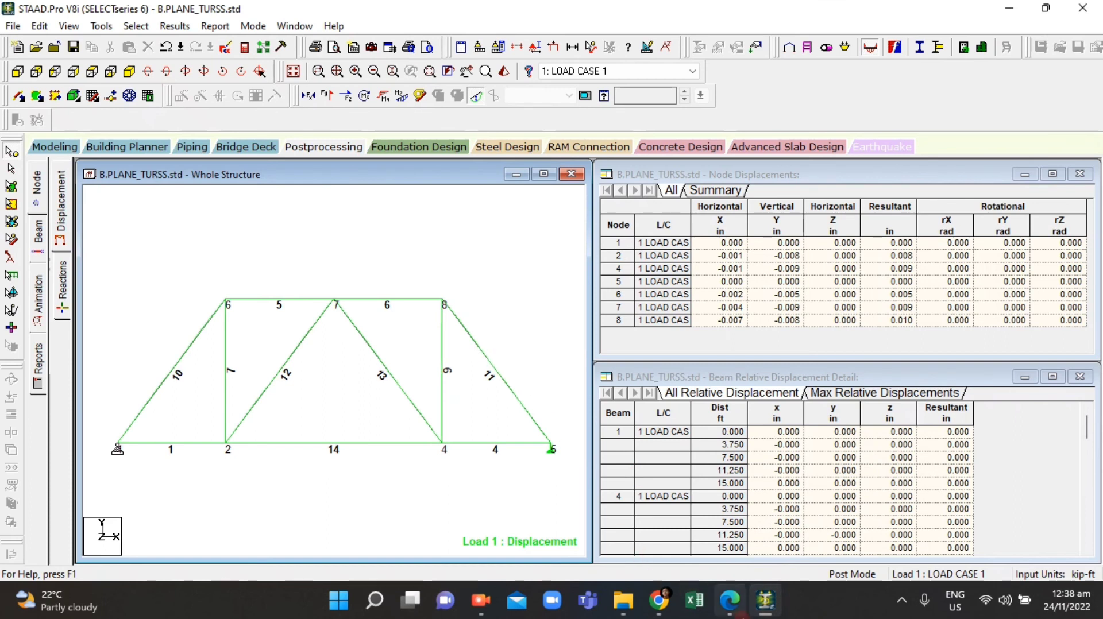
{"action": "left_click", "coordinate": [730, 609]}
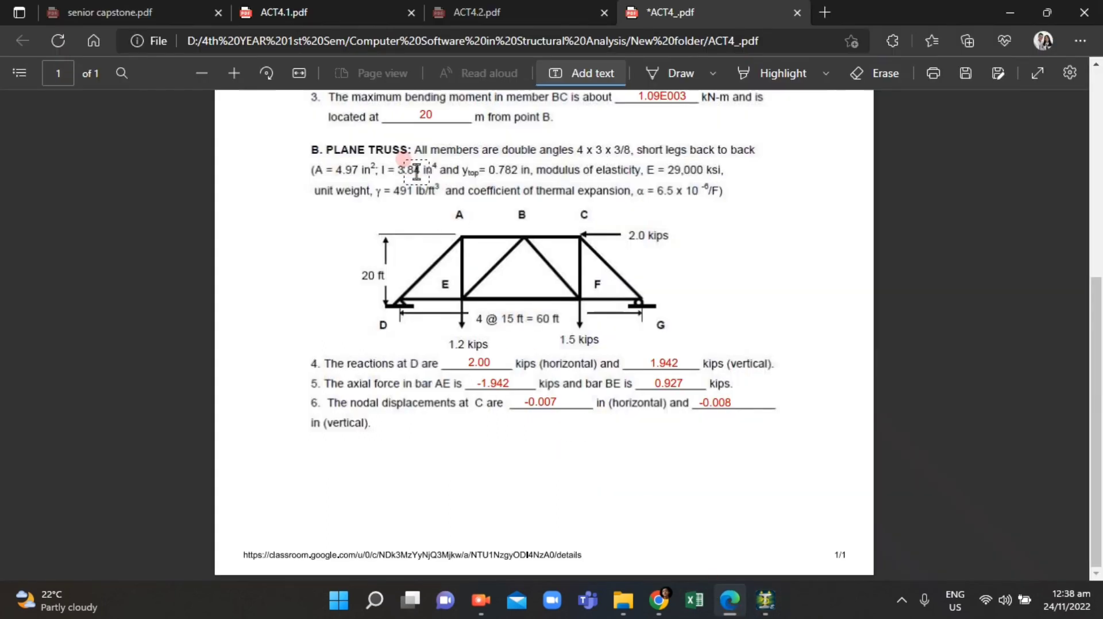
{"action": "left_click", "coordinate": [573, 341]}
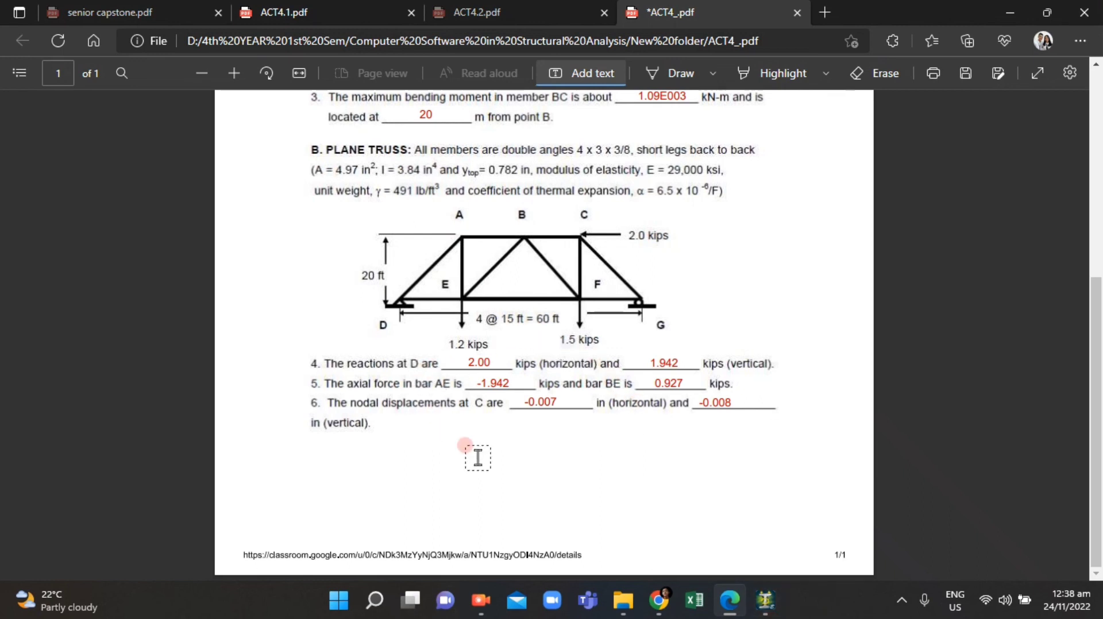
{"action": "scroll", "coordinate": [561, 468], "scroll_direction": "up", "scroll_amount": 3}
{"action": "left_click", "coordinate": [763, 606]}
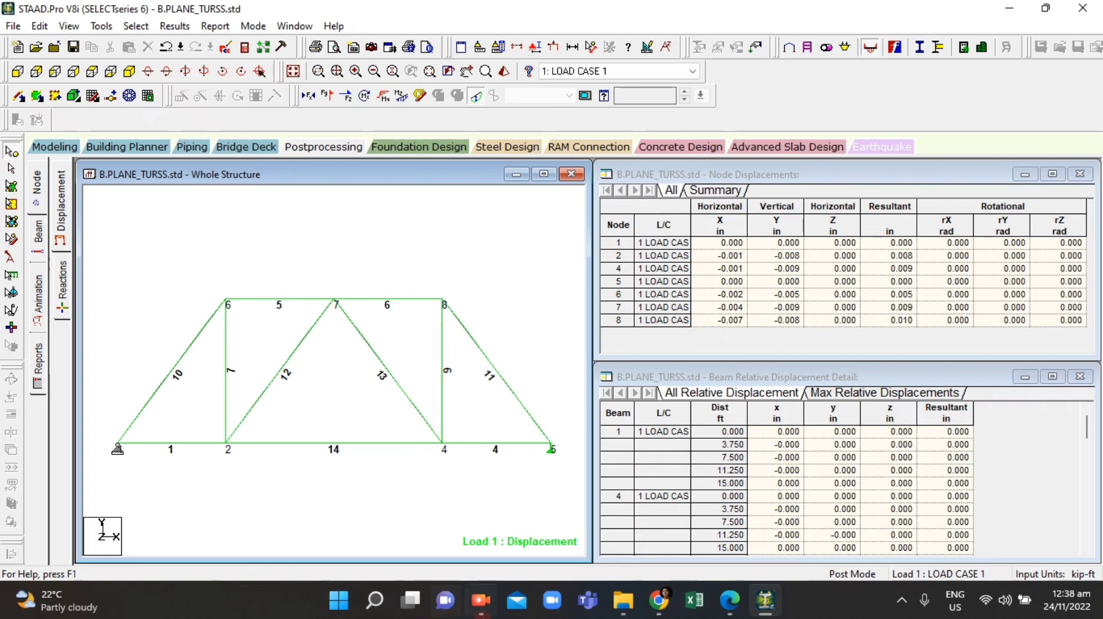
{"action": "left_click", "coordinate": [481, 600]}
{"action": "left_click", "coordinate": [228, 194]}
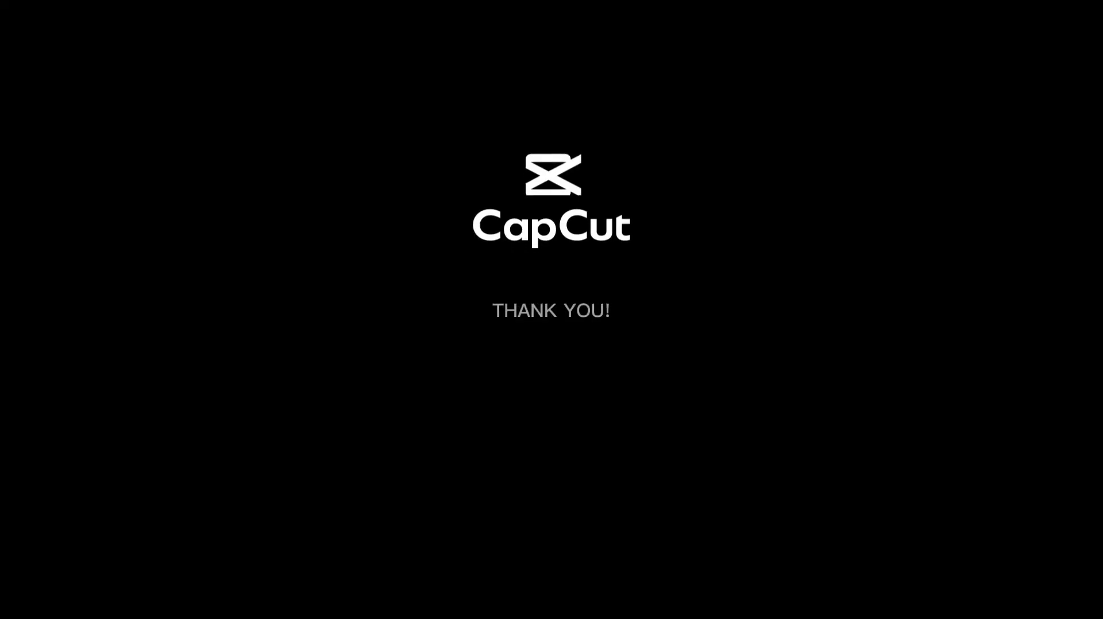